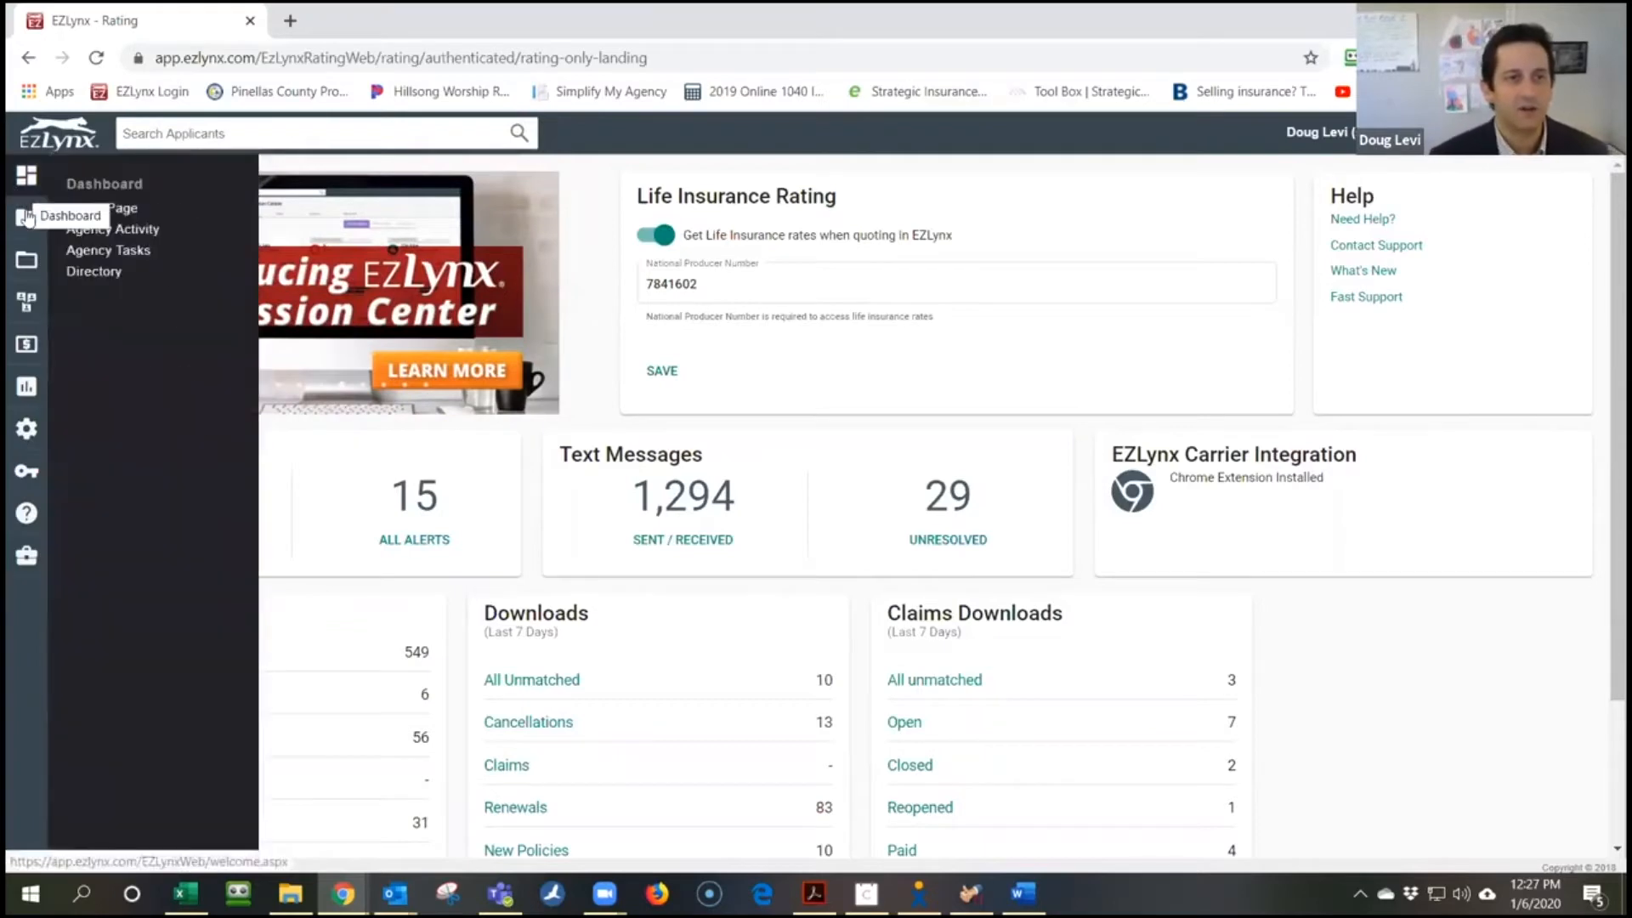
Bring up the Applicants flyout menu from the left sidebar of the dashboard
{"action": "mouse_move", "coordinate": [28, 220]}
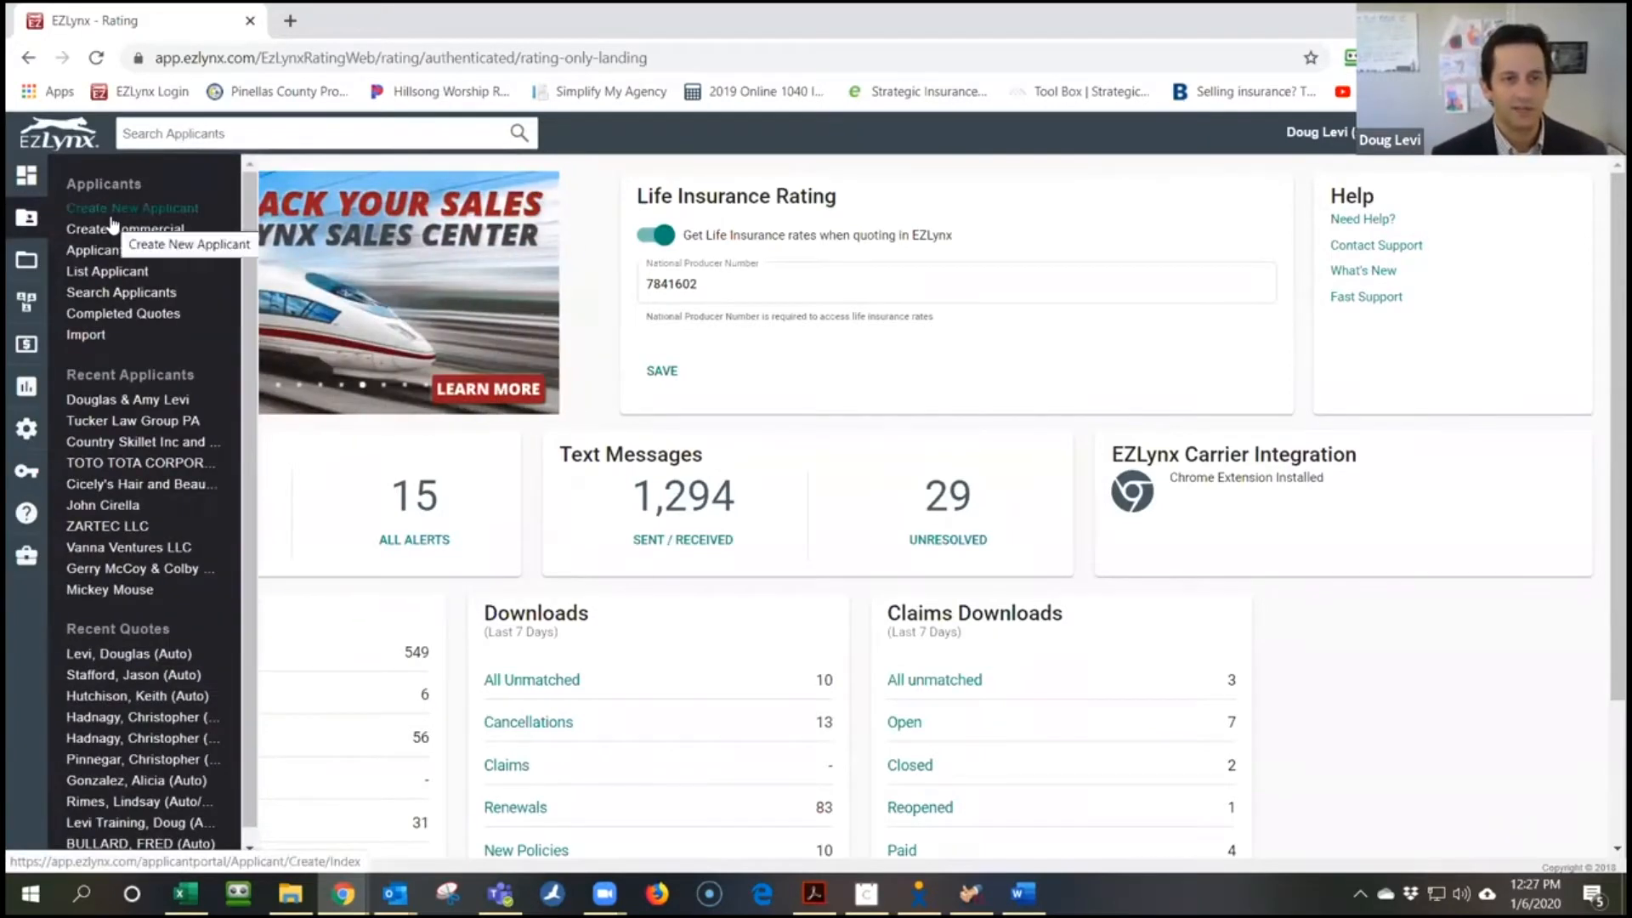
Choose Create New Applicant to get a blank Personal Lines Applicant form
{"action": "left_click", "coordinate": [143, 210]}
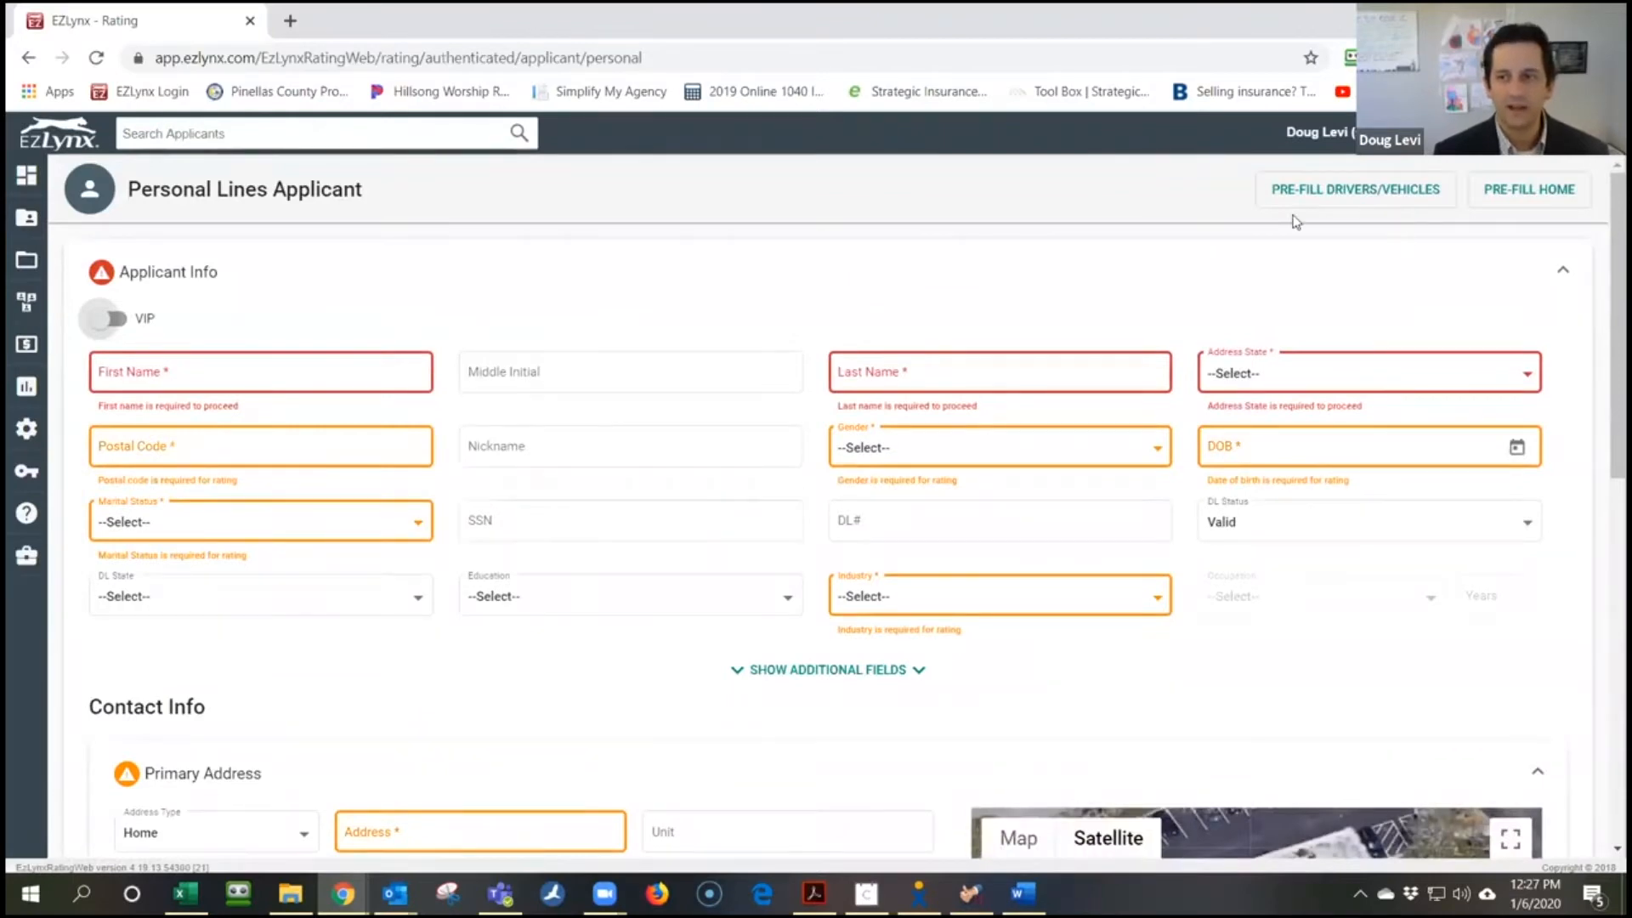
Start the driver/vehicle pre-fill, accept the usage agreement, and autofill the applicant's saved name
{"action": "left_click", "coordinate": [1349, 197]}
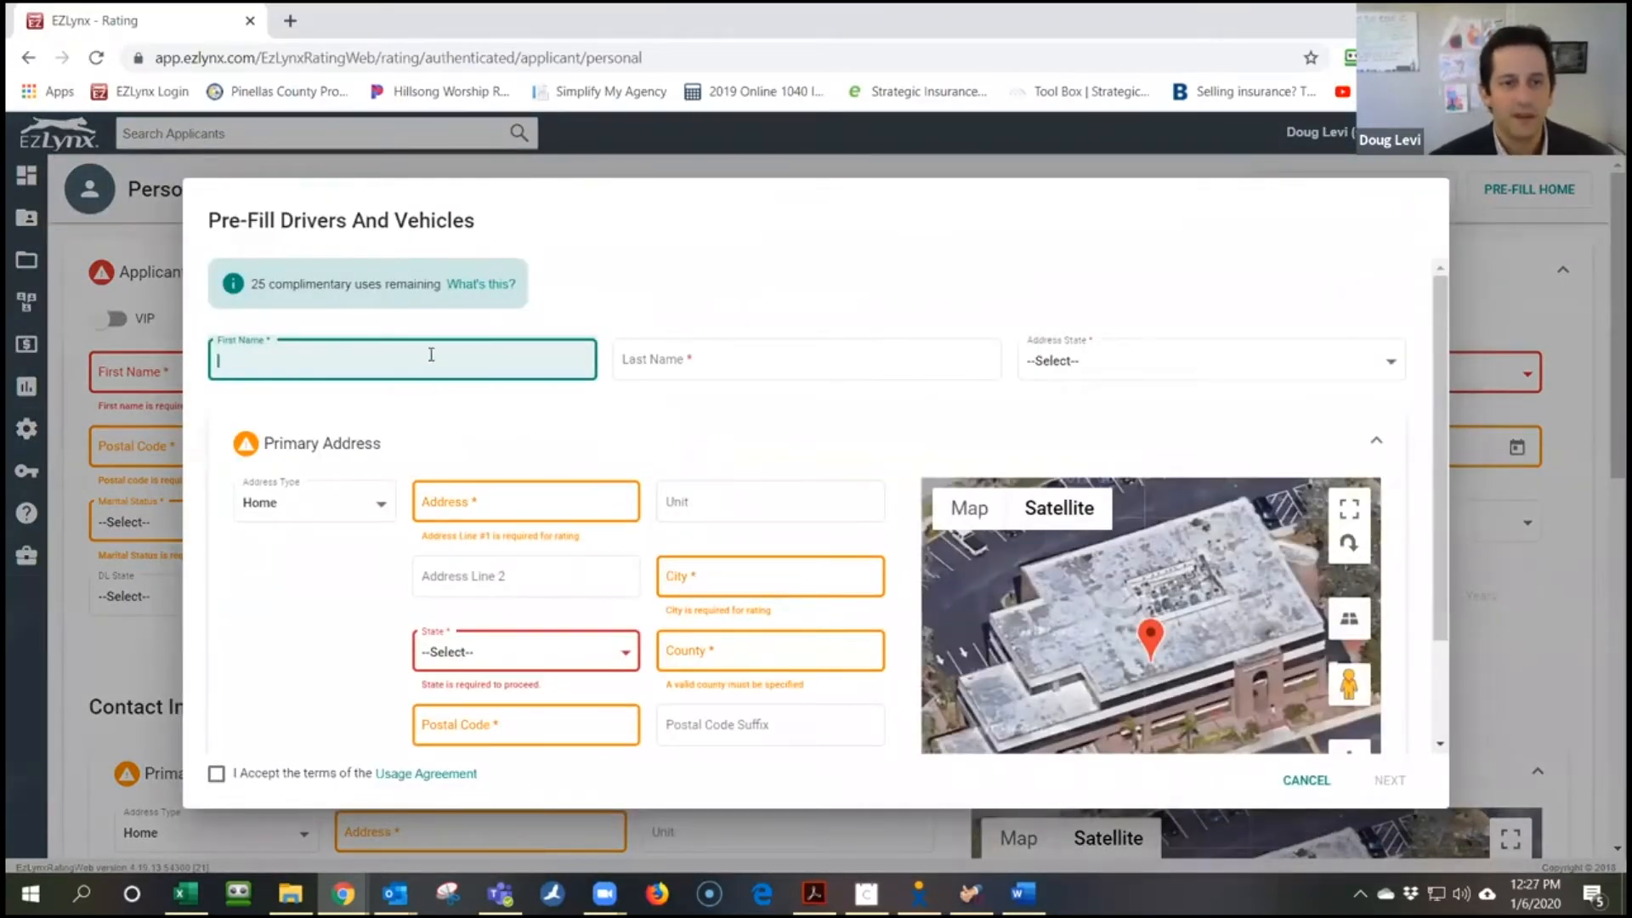
{"action": "left_click", "coordinate": [431, 354]}
{"action": "left_click", "coordinate": [737, 272]}
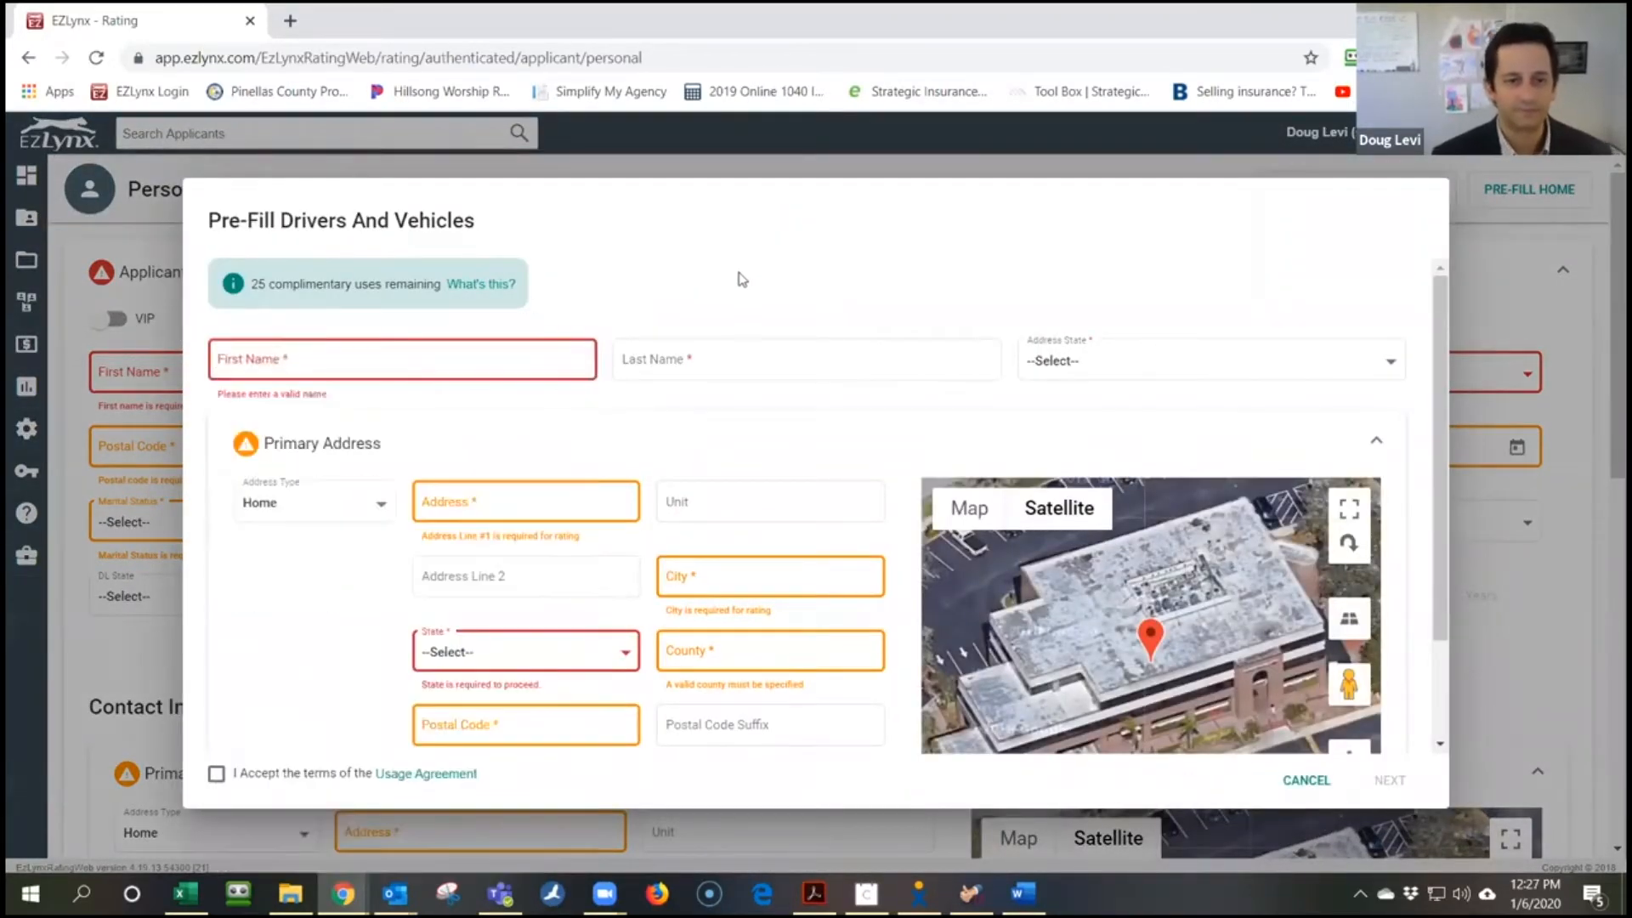
{"action": "scroll", "coordinate": [335, 668], "scroll_direction": "down", "scroll_amount": 2}
{"action": "left_click", "coordinate": [216, 776]}
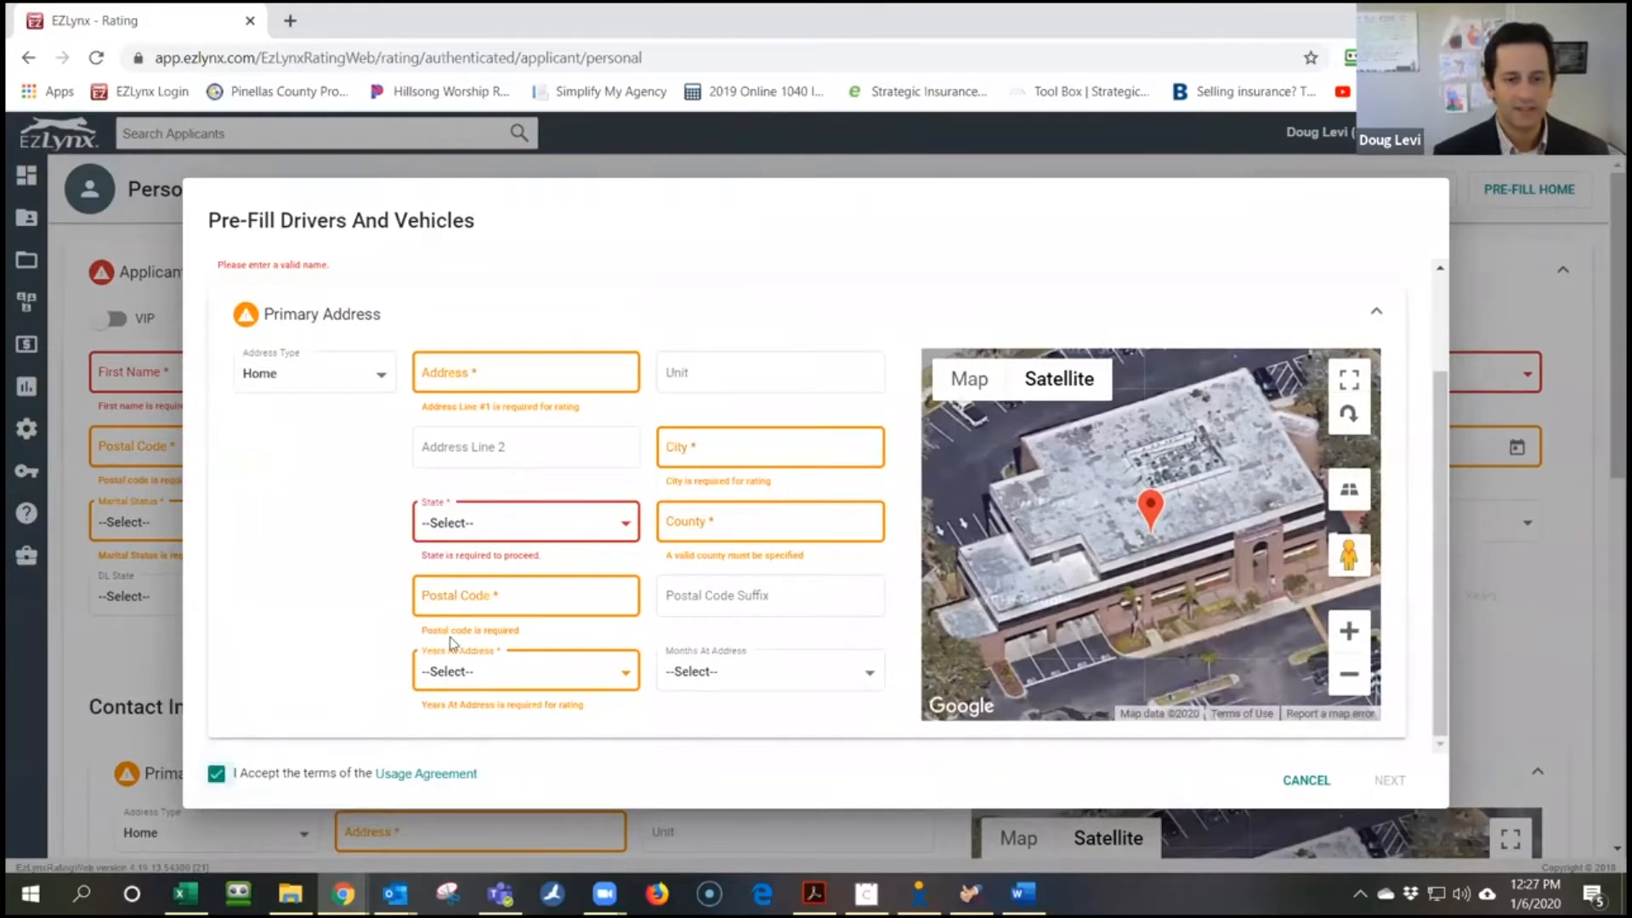
{"action": "scroll", "coordinate": [681, 596], "scroll_direction": "up", "scroll_amount": 2}
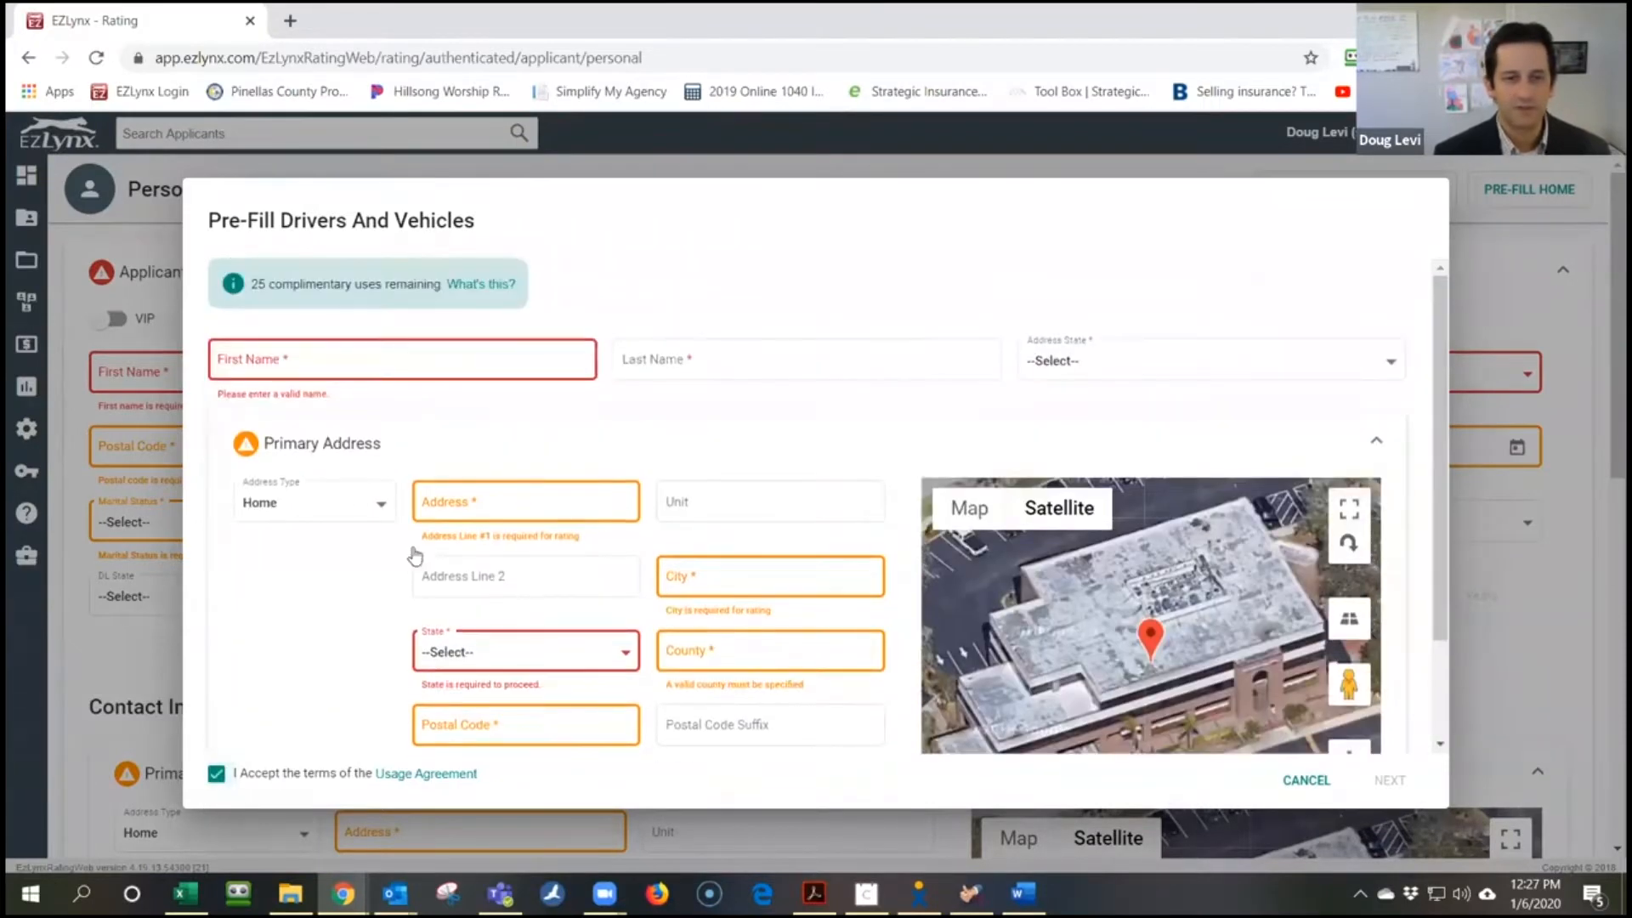
{"action": "left_click", "coordinate": [368, 363]}
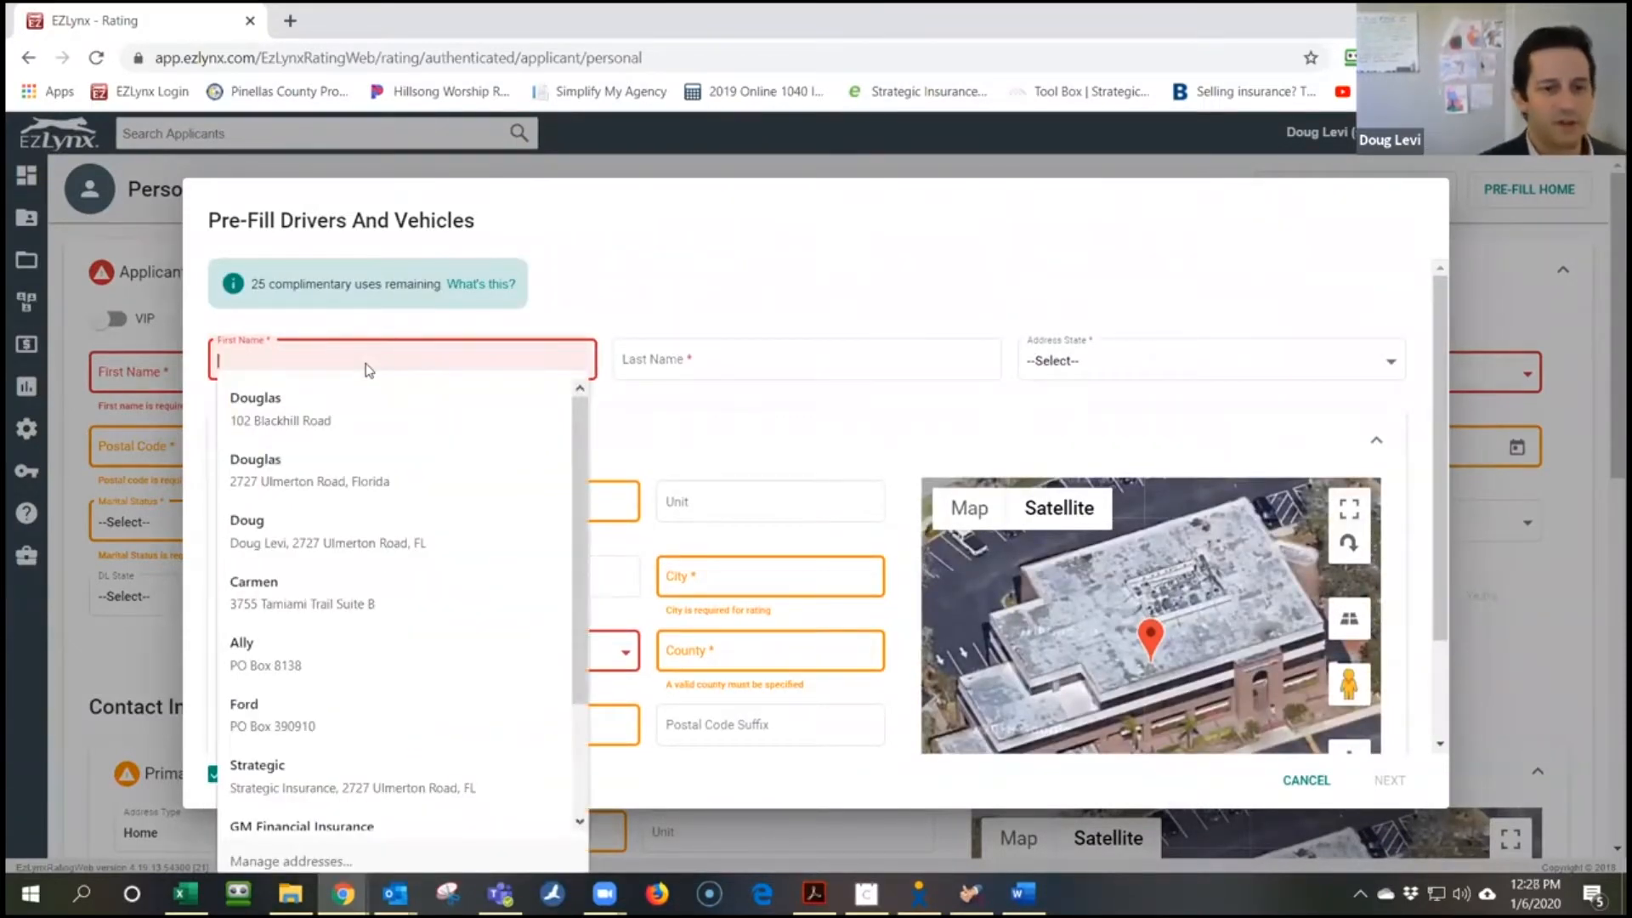
{"action": "left_click", "coordinate": [361, 400]}
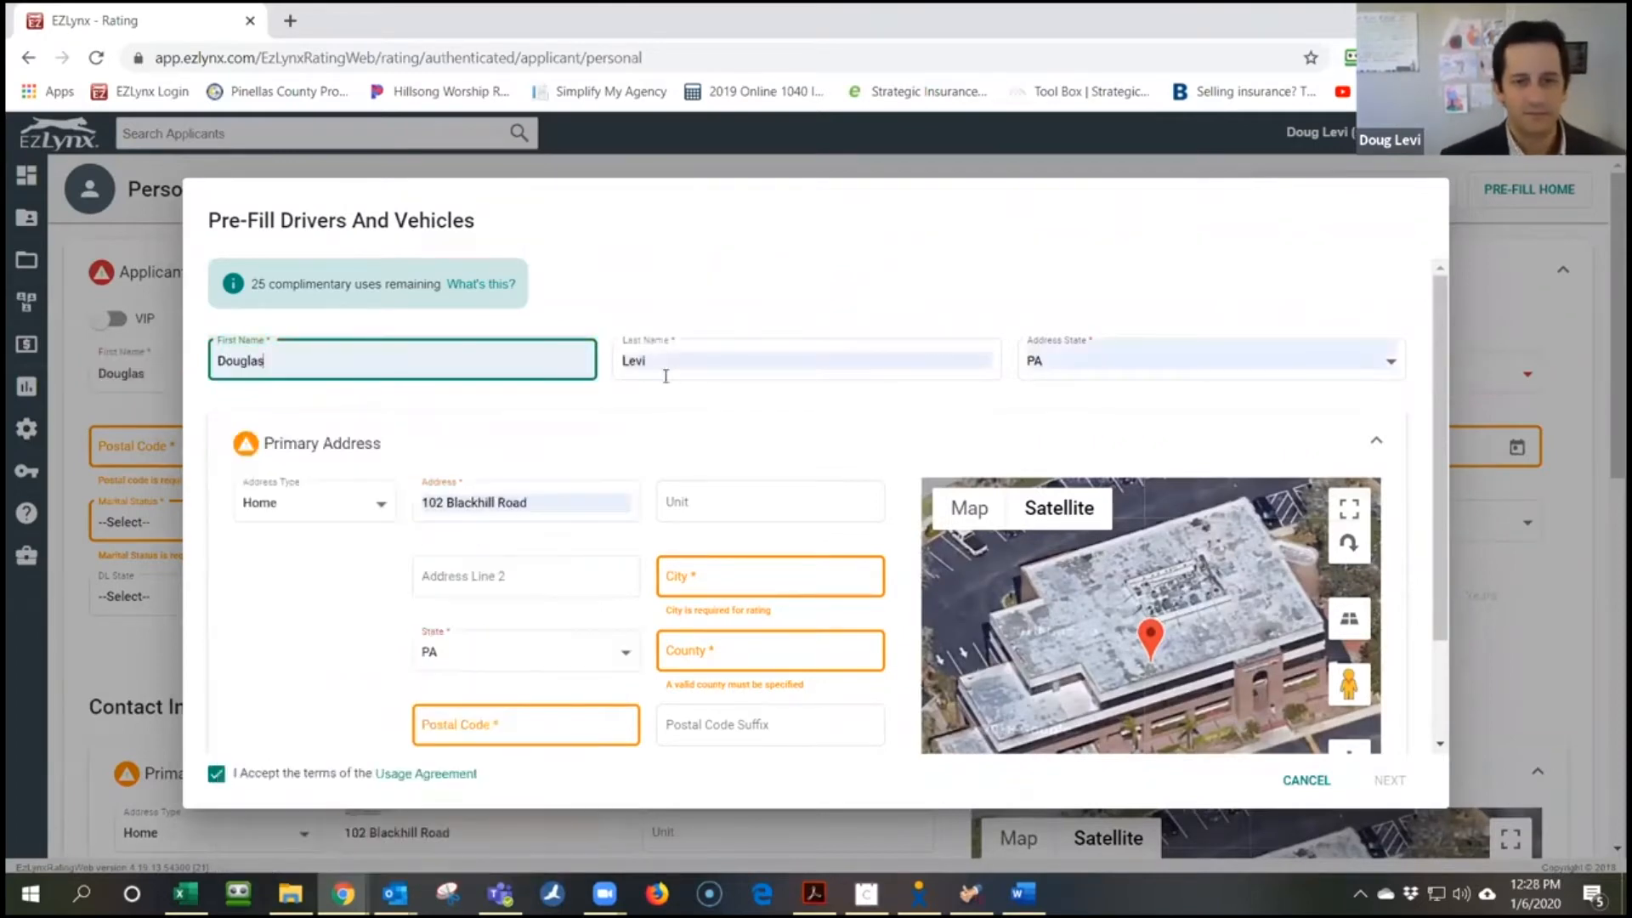
Enter the applicant's home street address from the suggestions, set 7 years at address, and continue
{"action": "left_click", "coordinate": [587, 500]}
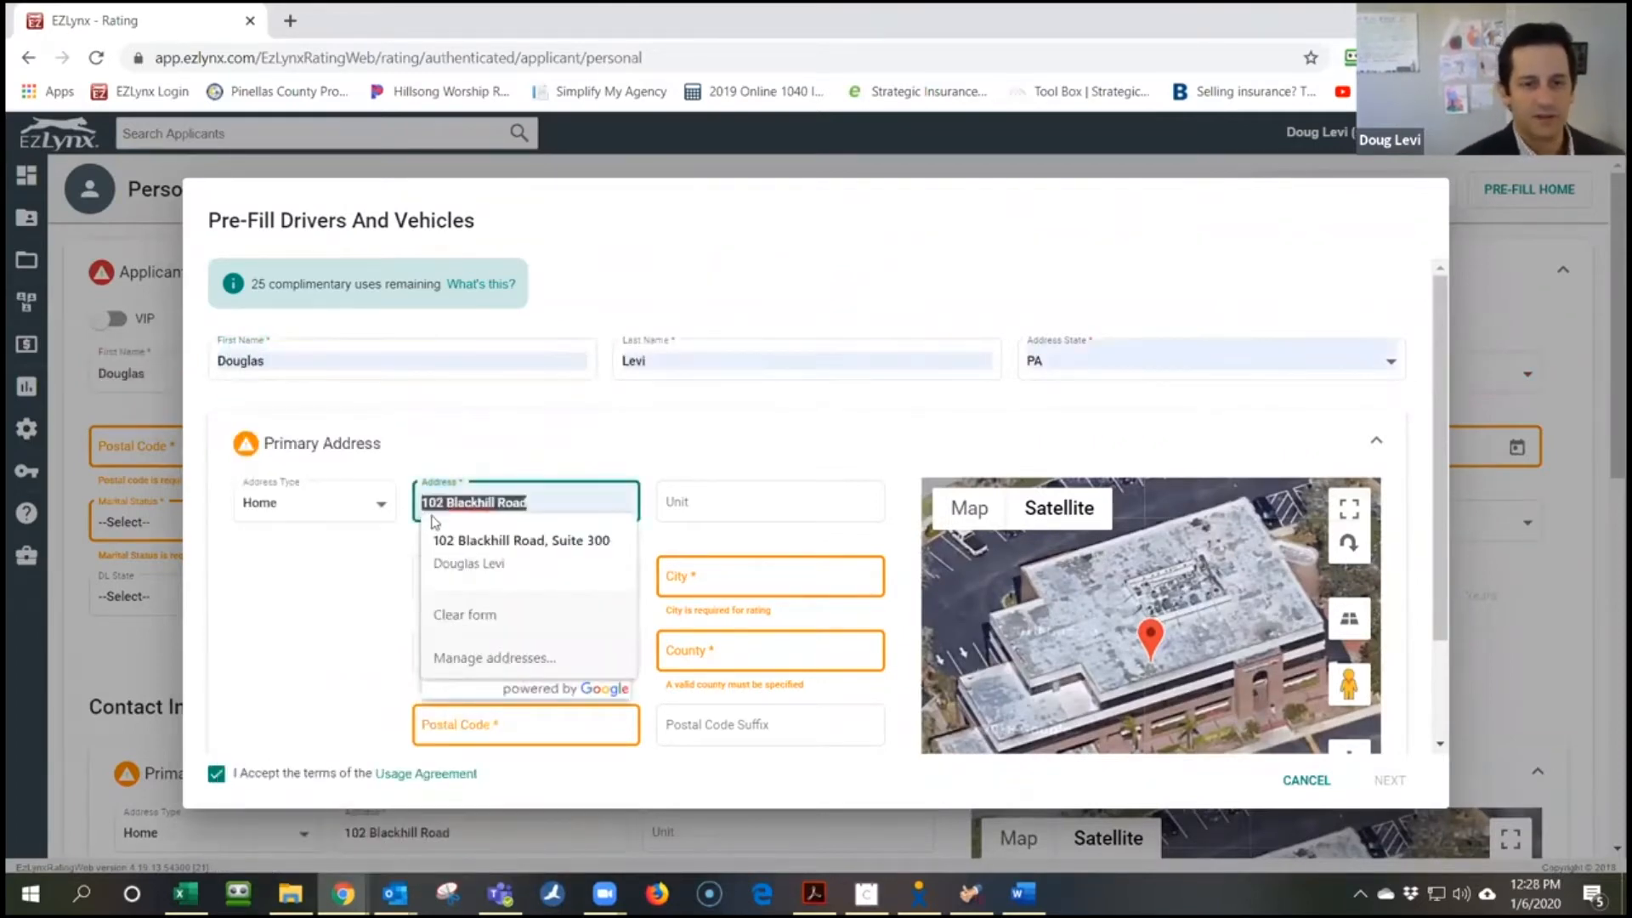
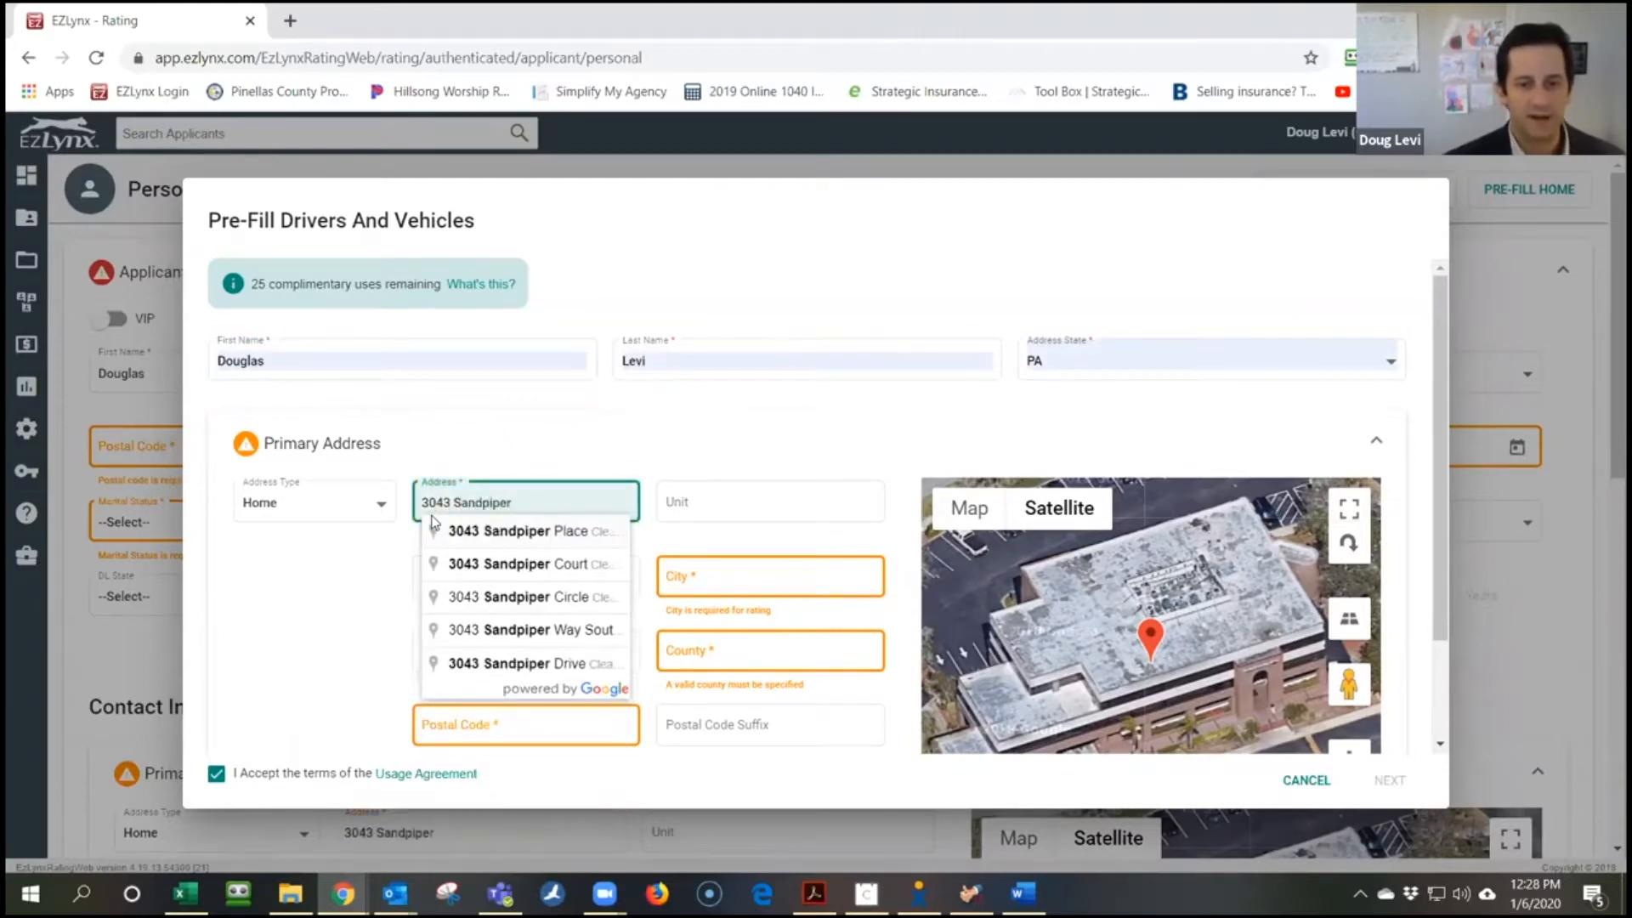
{"action": "left_click", "coordinate": [451, 535]}
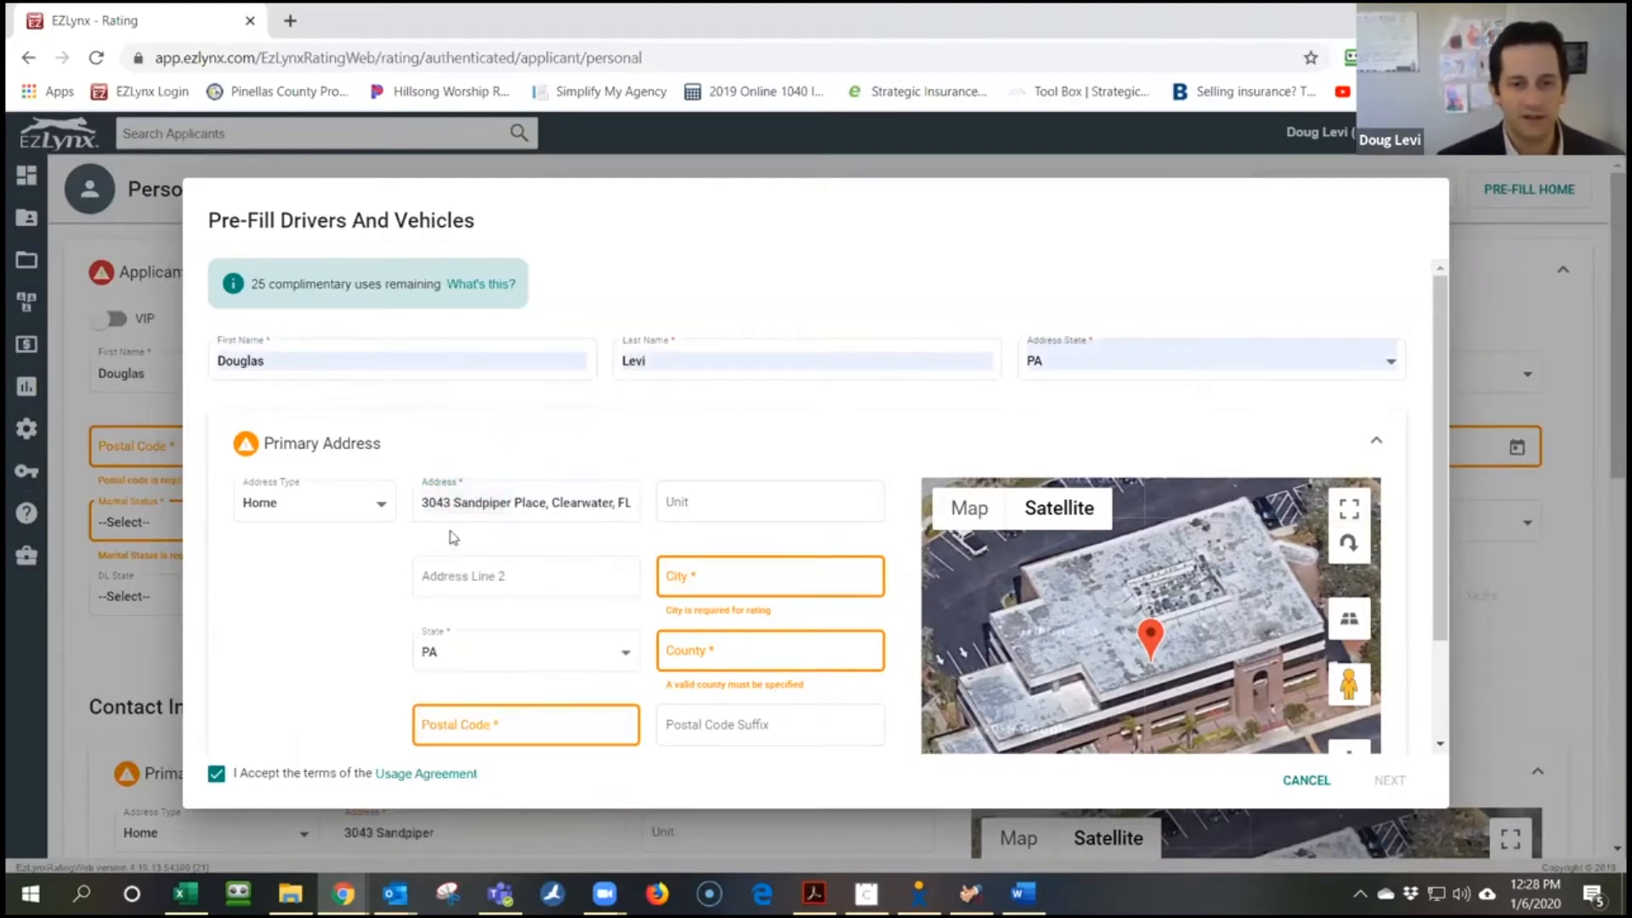
{"action": "left_click", "coordinate": [704, 576]}
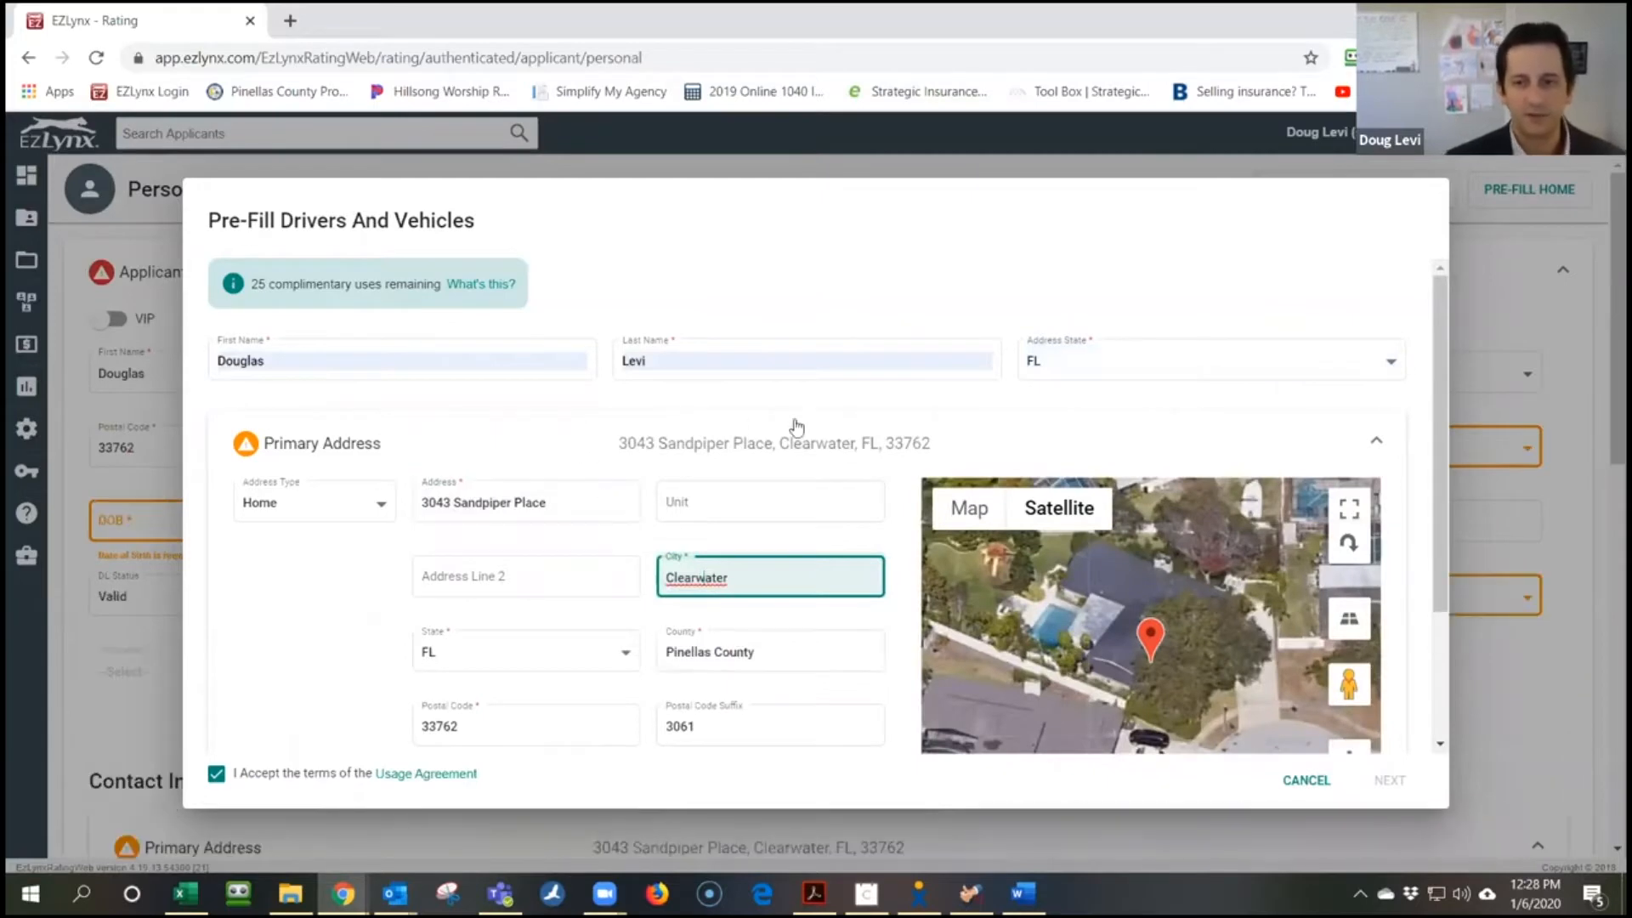
{"action": "scroll", "coordinate": [748, 574], "scroll_direction": "down", "scroll_amount": 2}
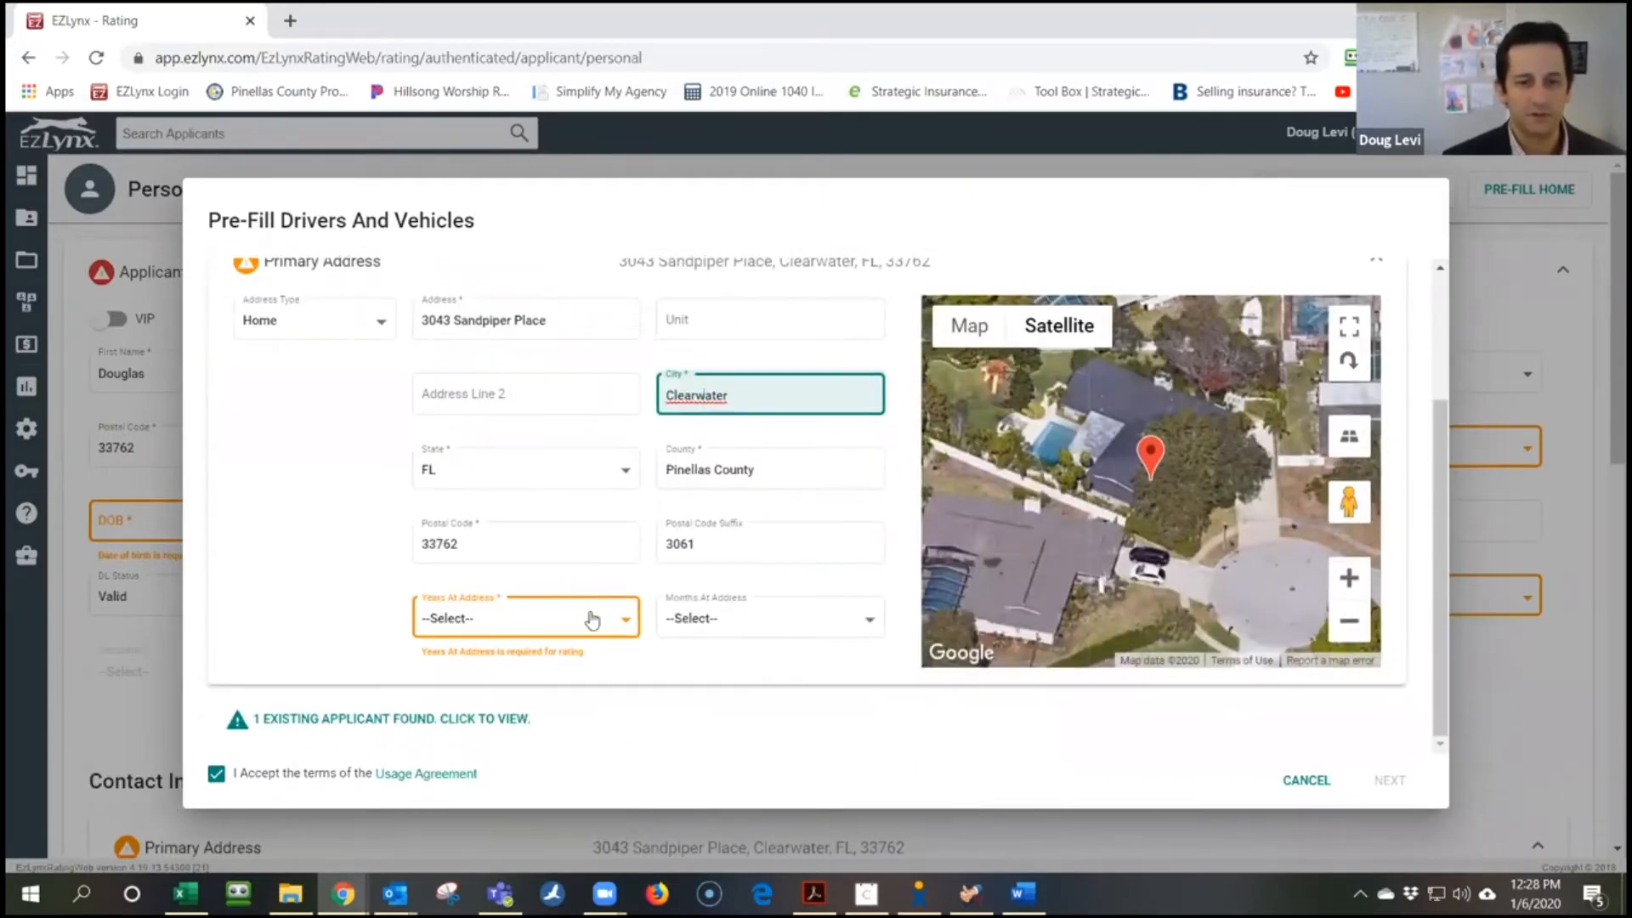
{"action": "left_click", "coordinate": [595, 619]}
{"action": "left_click", "coordinate": [547, 459]}
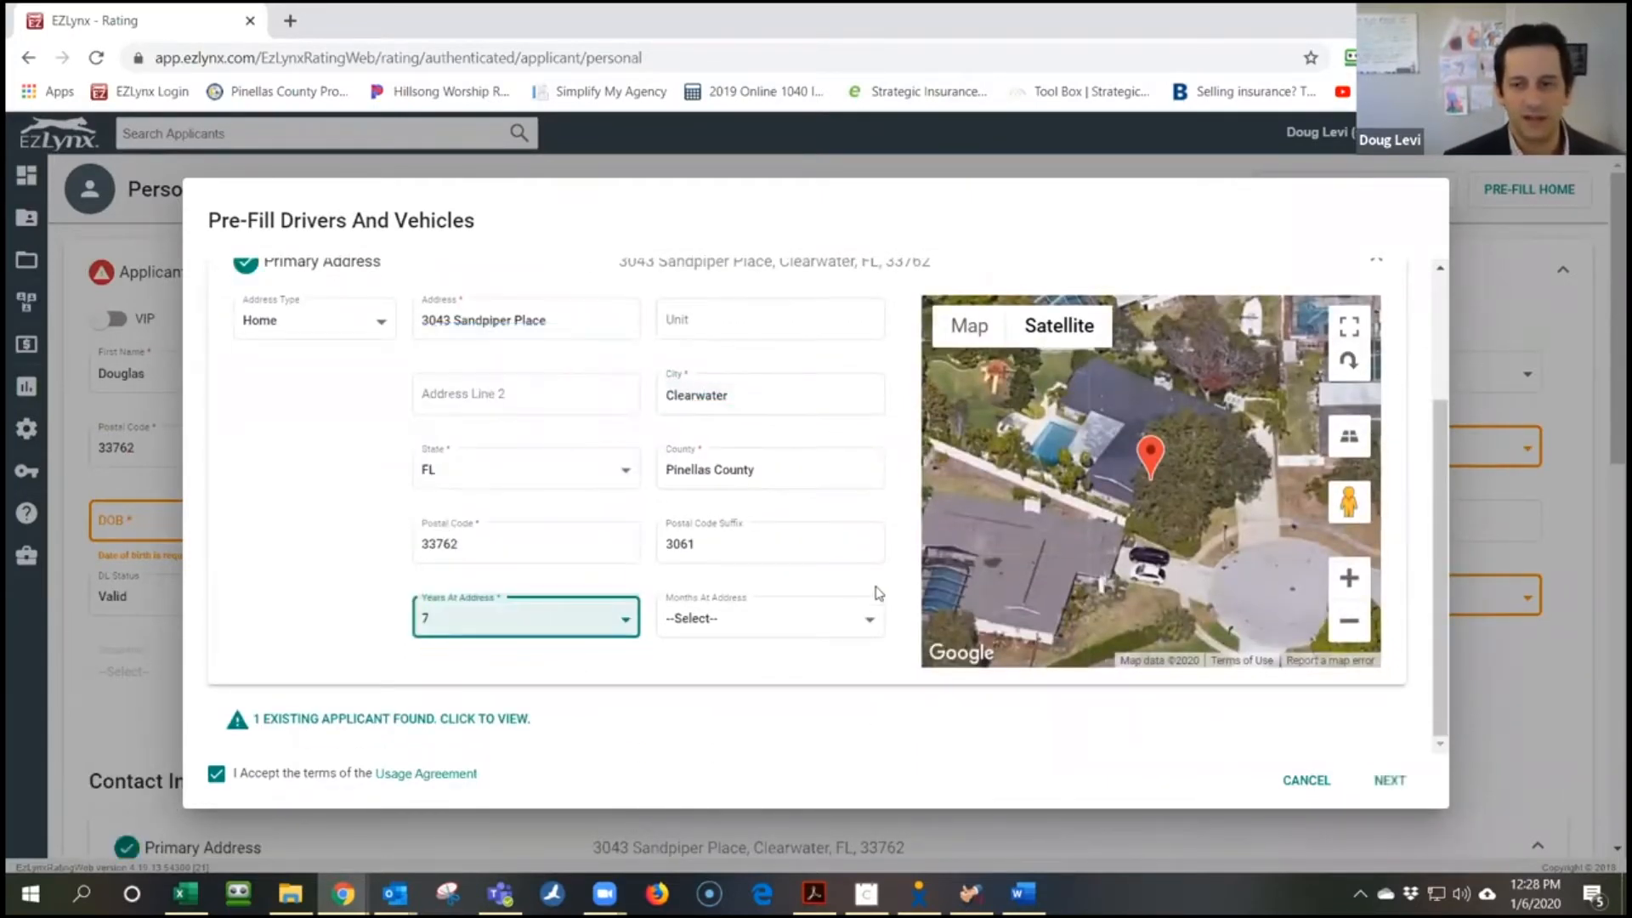
{"action": "scroll", "coordinate": [850, 519], "scroll_direction": "up", "scroll_amount": 2}
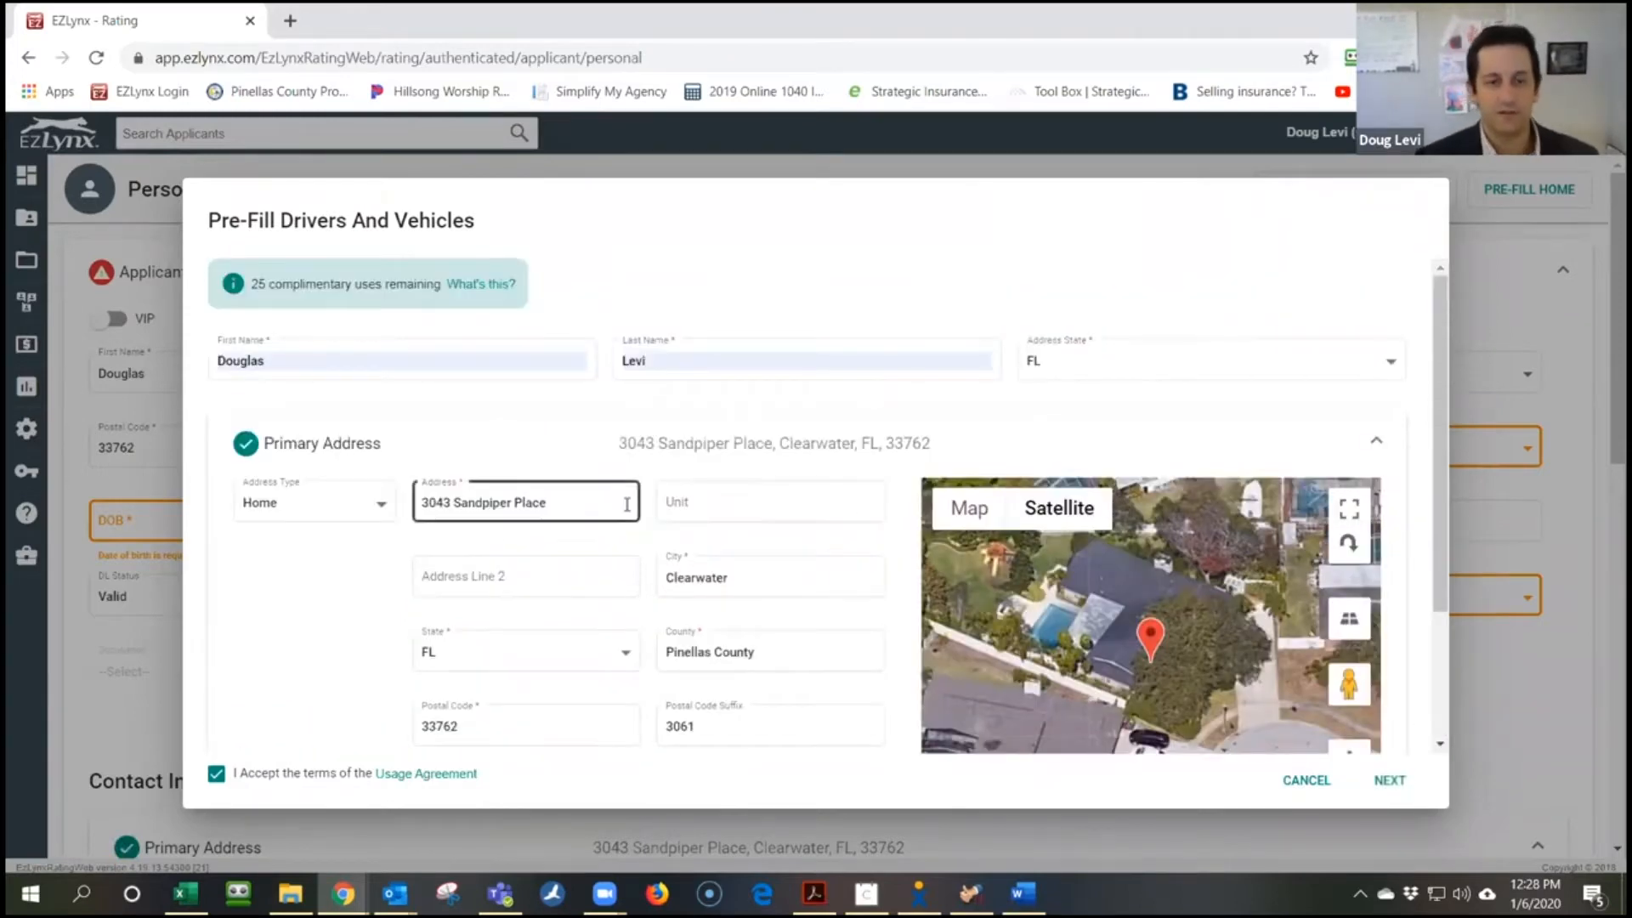
{"action": "scroll", "coordinate": [1017, 418], "scroll_direction": "down", "scroll_amount": 2}
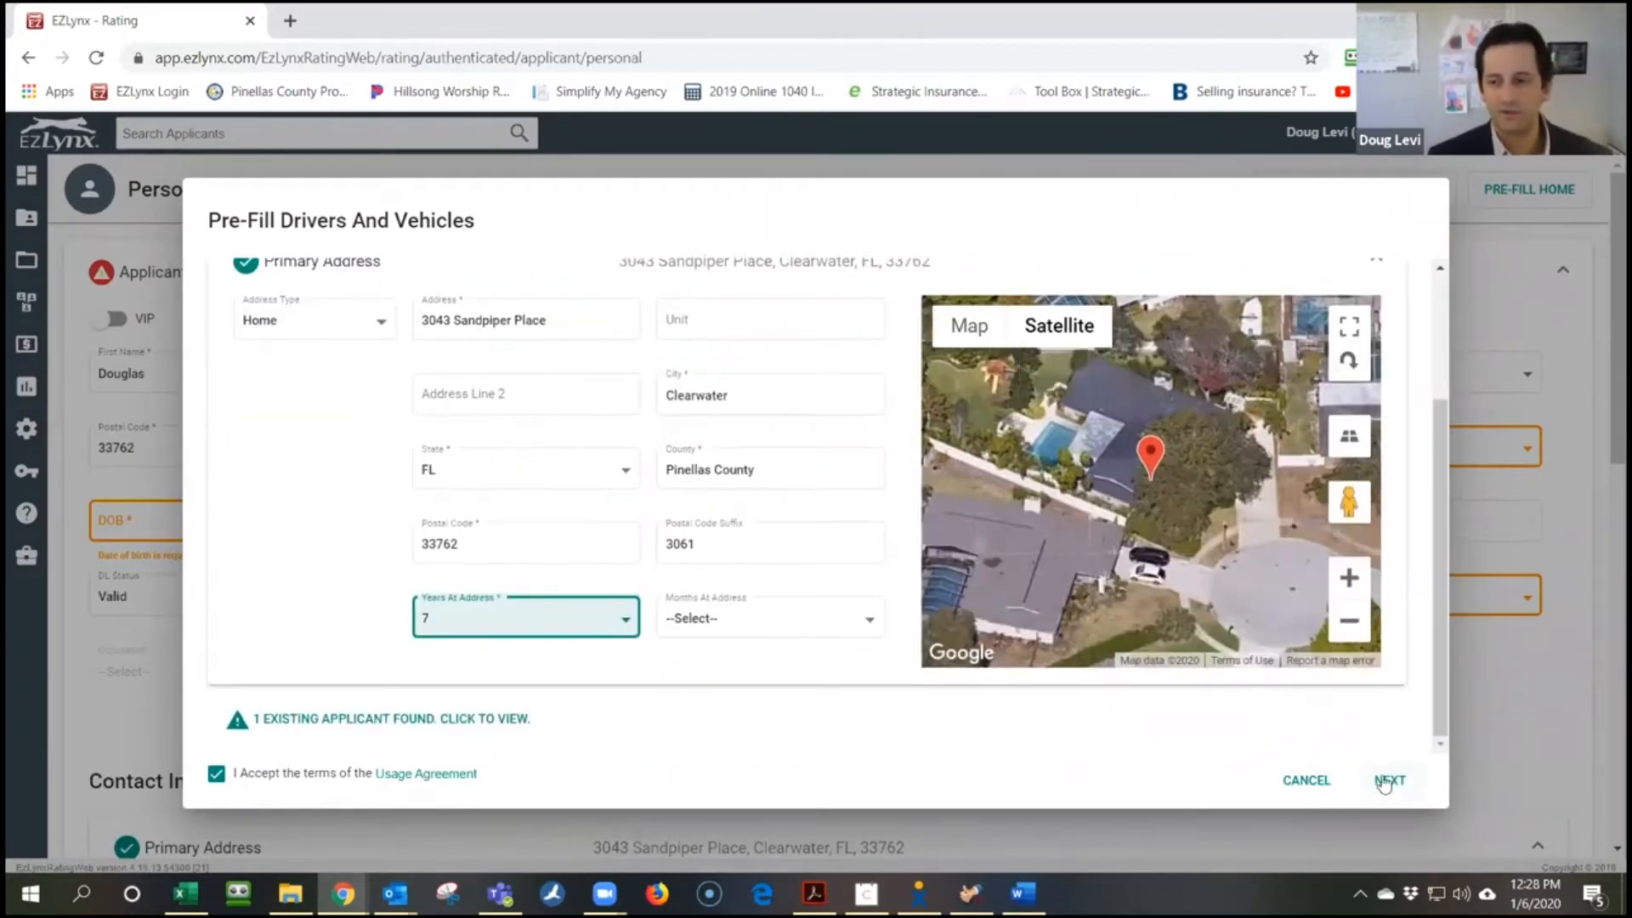
{"action": "left_click", "coordinate": [1386, 781]}
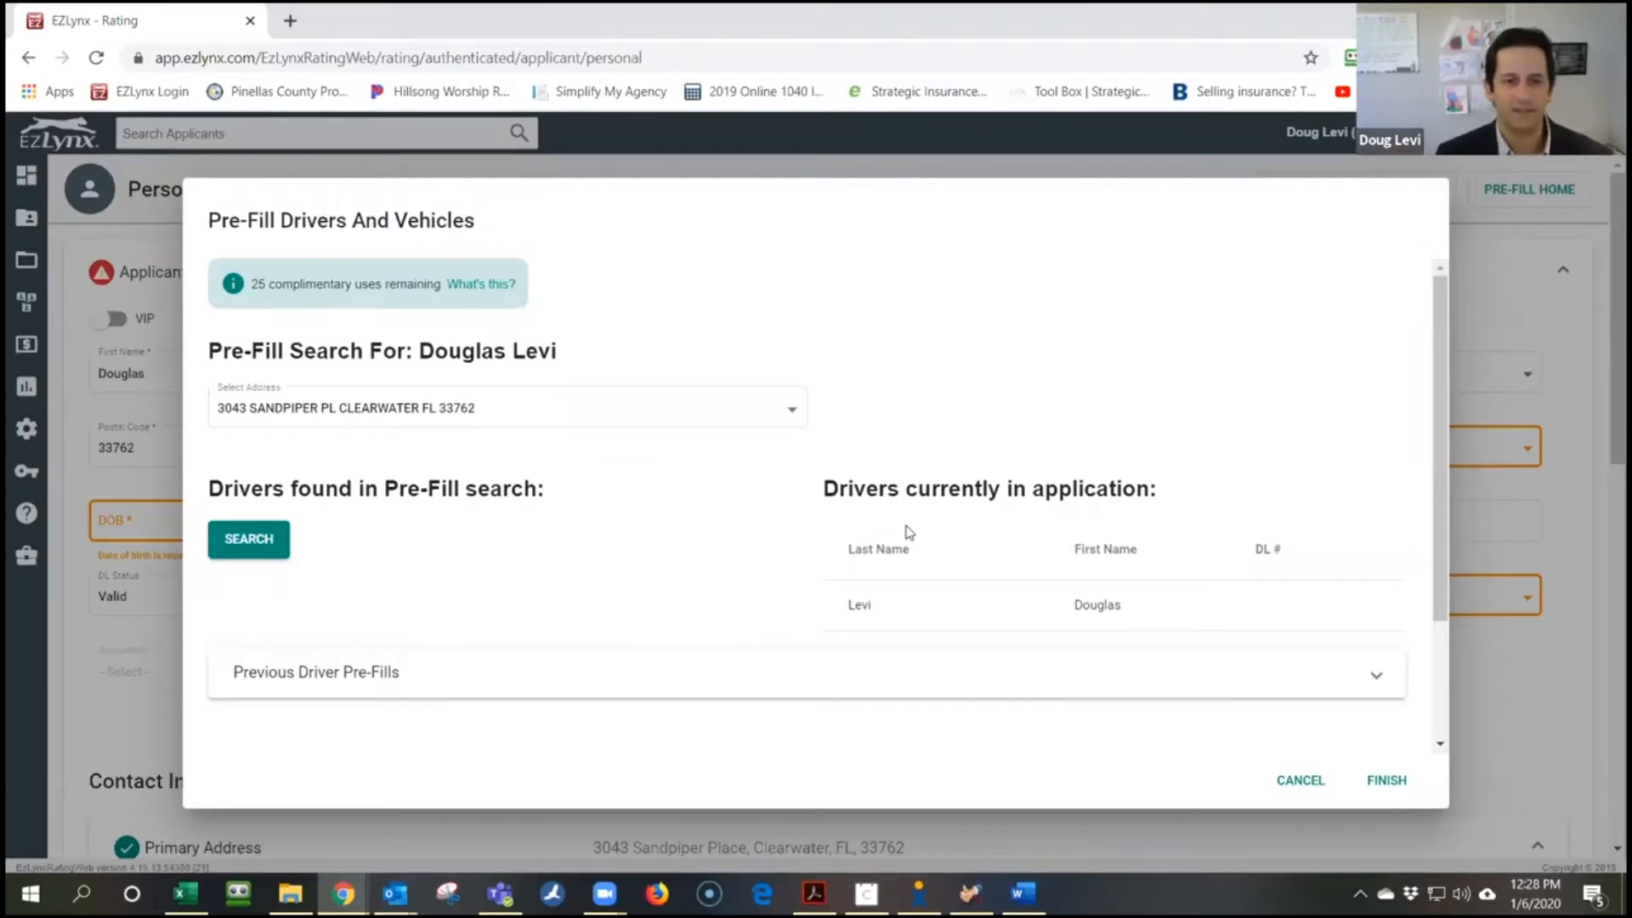
Review the pre-fill search results and finish to reach the applicant's Details page
{"action": "scroll", "coordinate": [908, 530], "scroll_direction": "down", "scroll_amount": 2}
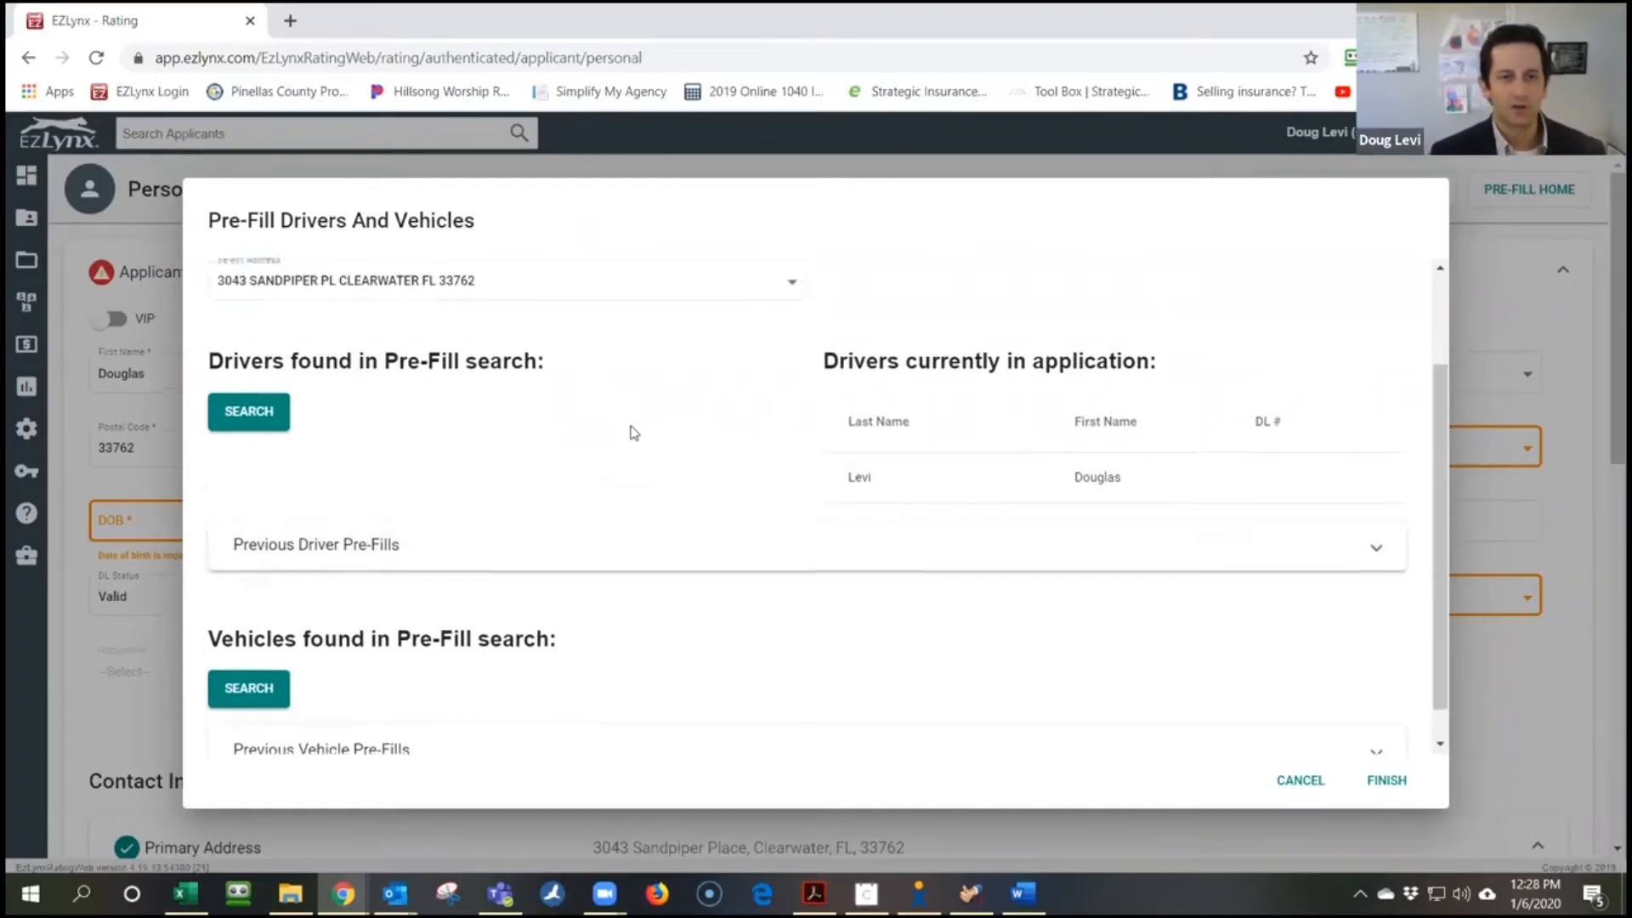
{"action": "scroll", "coordinate": [680, 463], "scroll_direction": "down", "scroll_amount": 3}
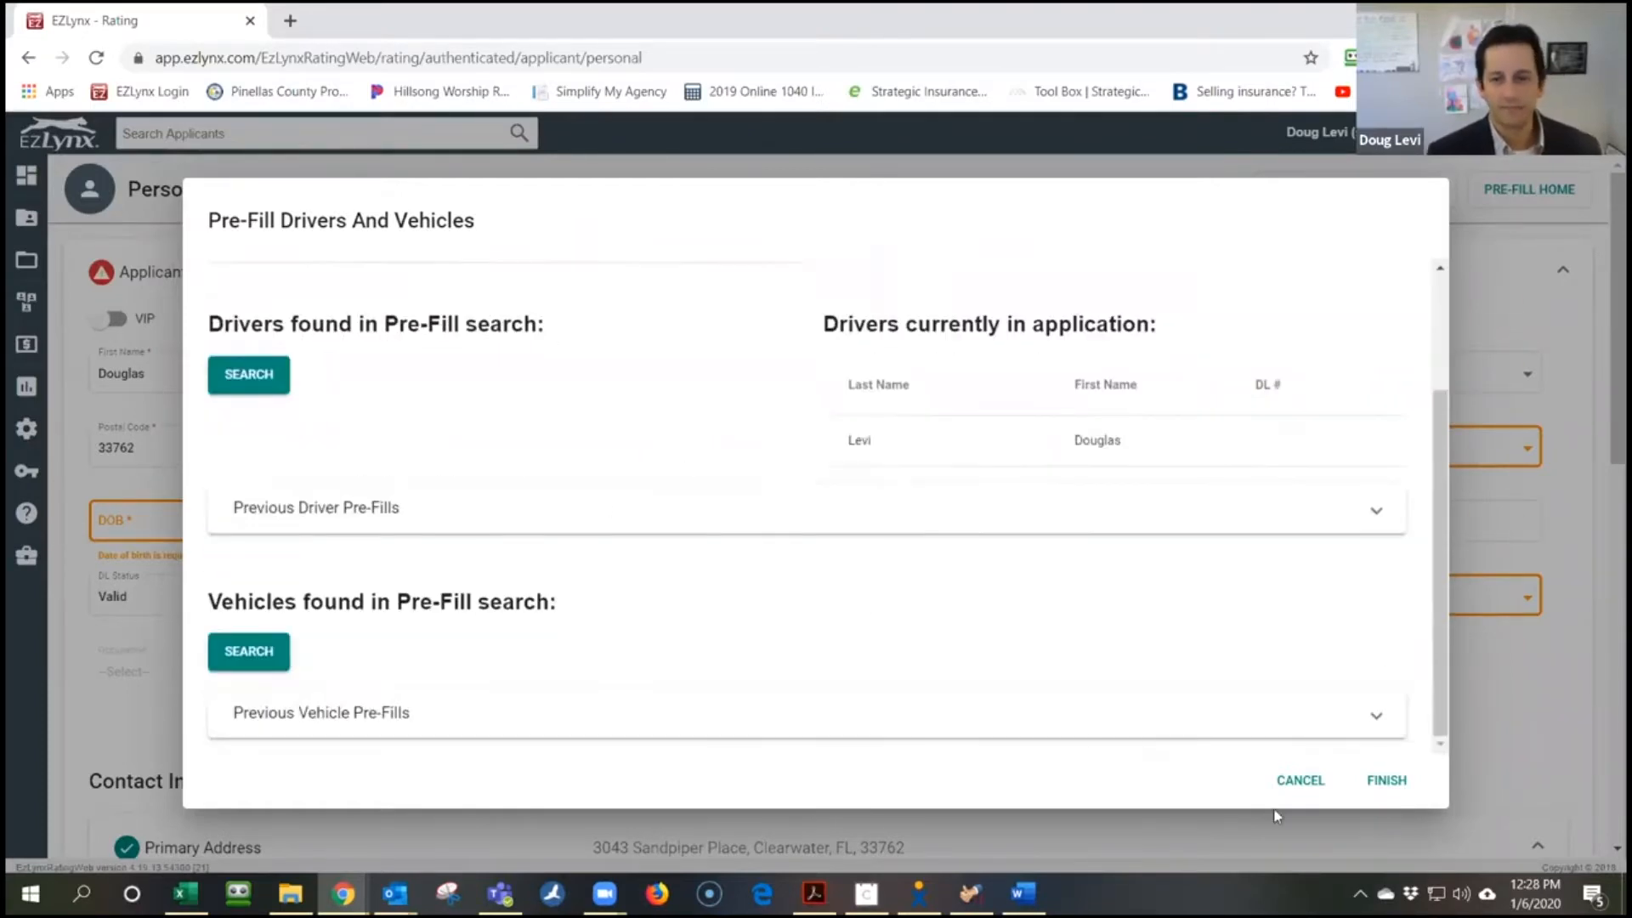
{"action": "left_click", "coordinate": [1395, 780]}
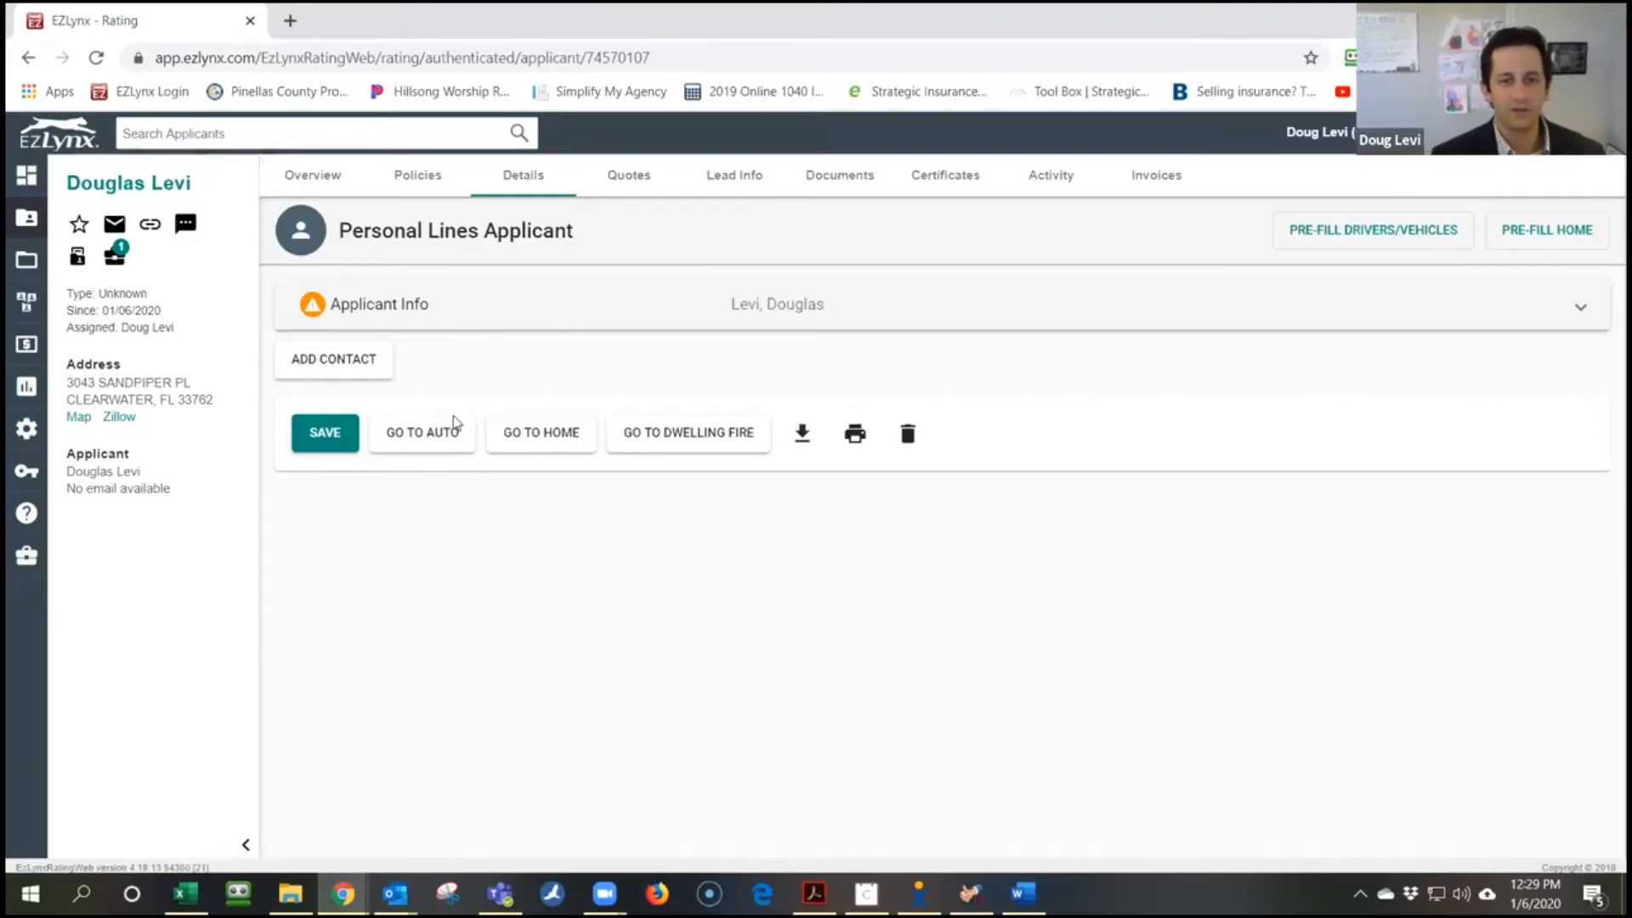
Save the applicant and start the auto quote, leaving the quote template unselected
{"action": "left_click", "coordinate": [412, 443]}
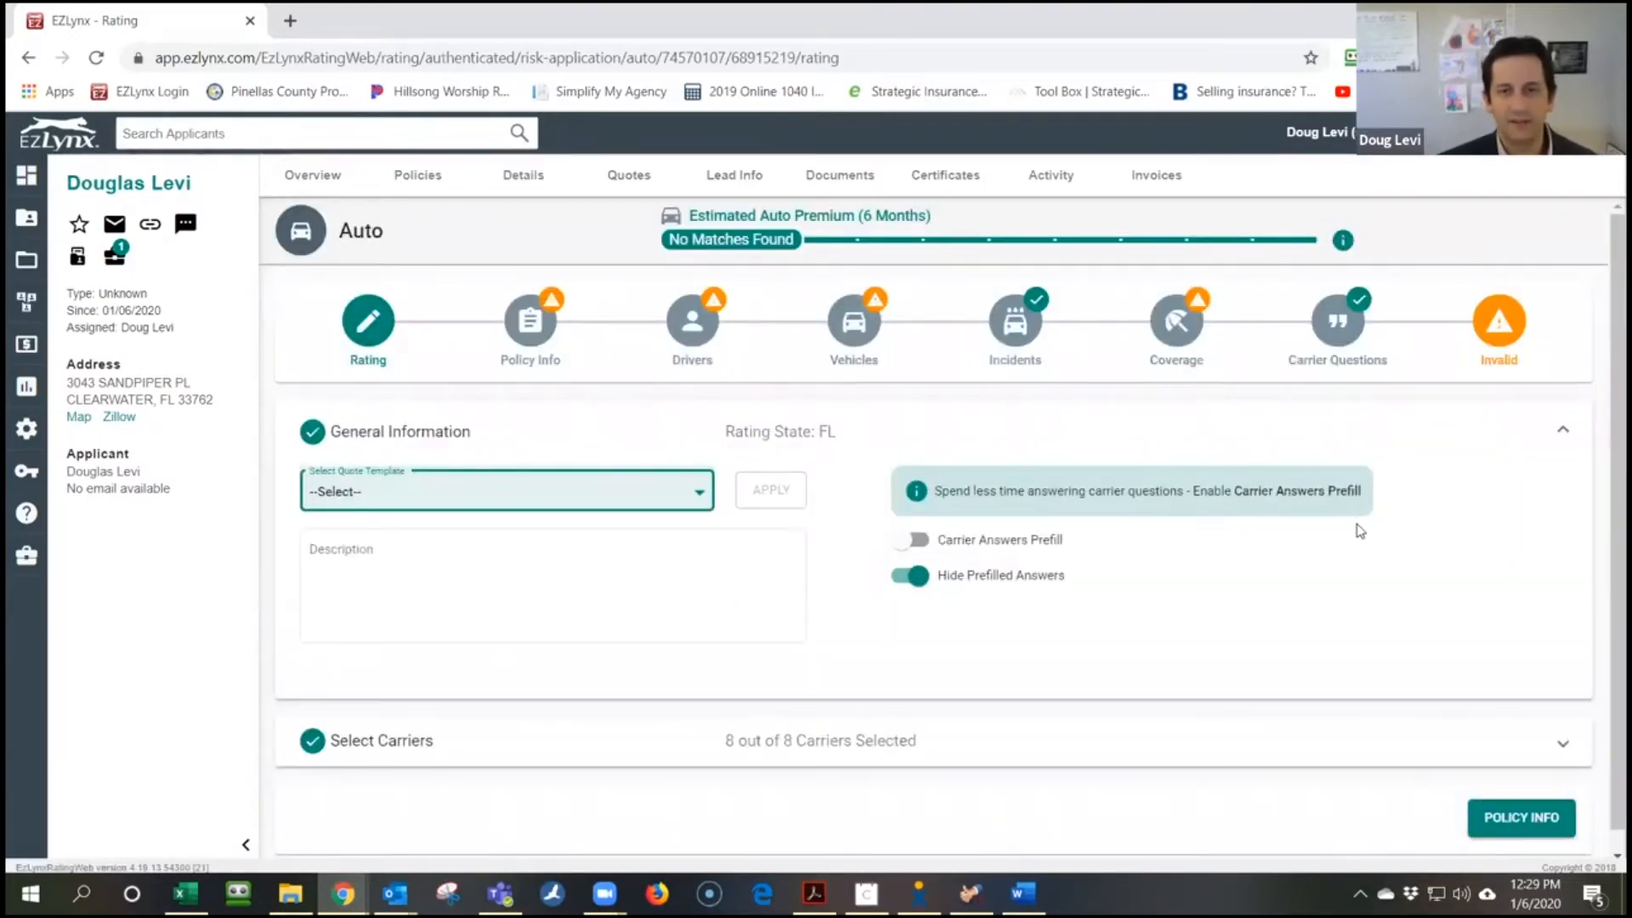
{"action": "scroll", "coordinate": [1360, 531], "scroll_direction": "down", "scroll_amount": 1}
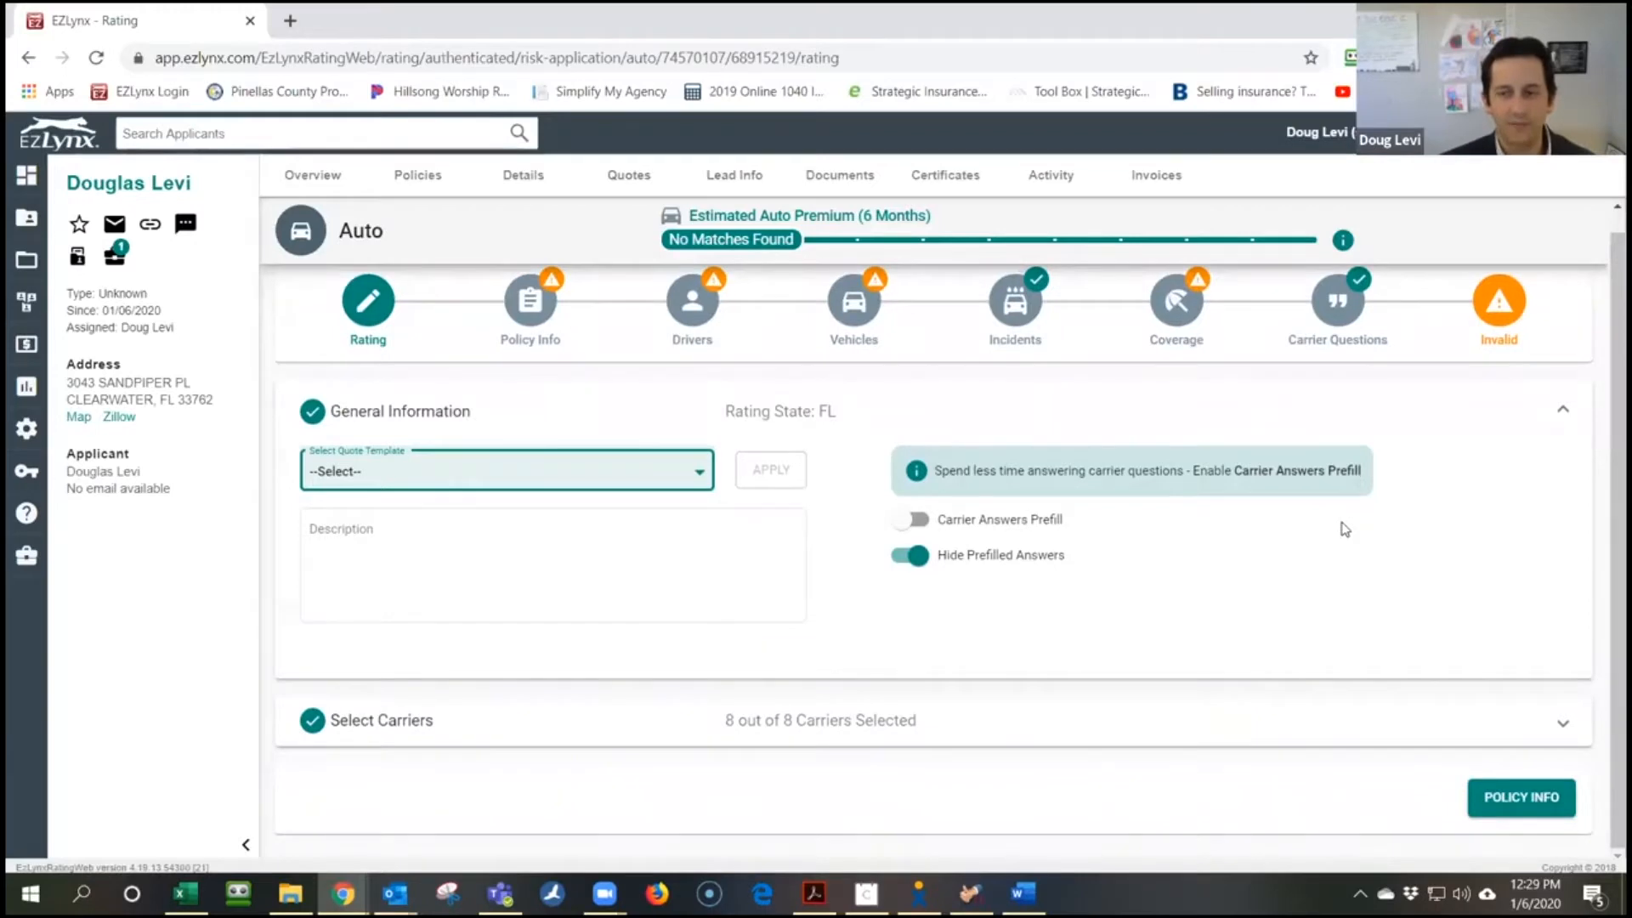
{"action": "scroll", "coordinate": [1345, 528], "scroll_direction": "up", "scroll_amount": 1}
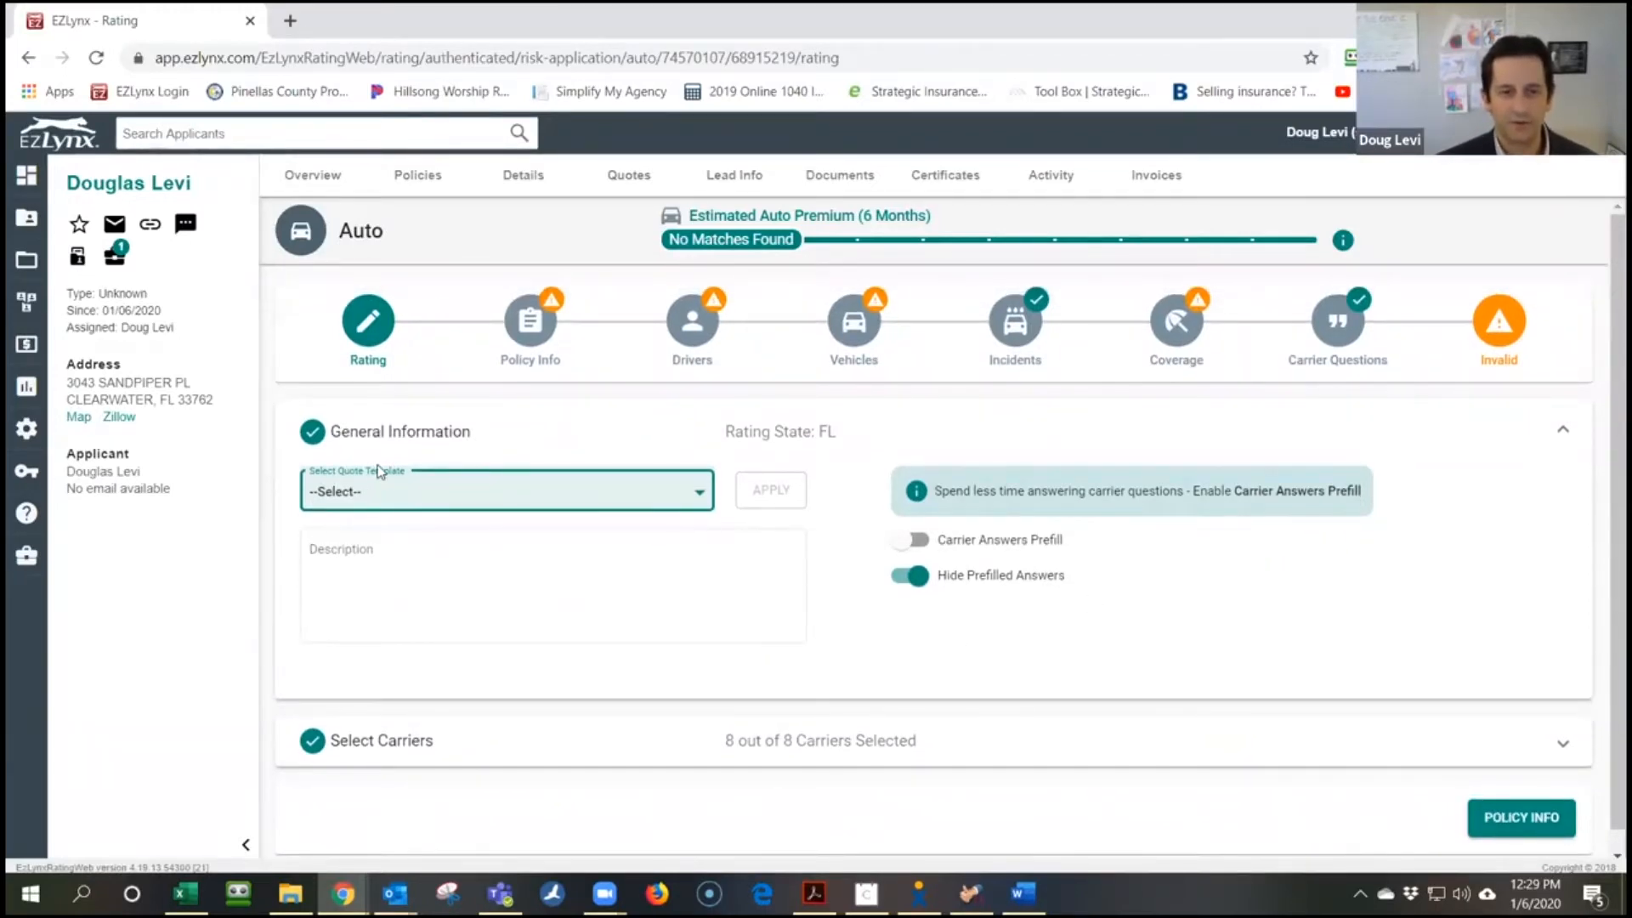
{"action": "left_click", "coordinate": [523, 487]}
{"action": "left_click", "coordinate": [618, 492]}
Confirm all 8 carriers are selected and proceed to Policy Information
{"action": "scroll", "coordinate": [619, 582], "scroll_direction": "down", "scroll_amount": 1}
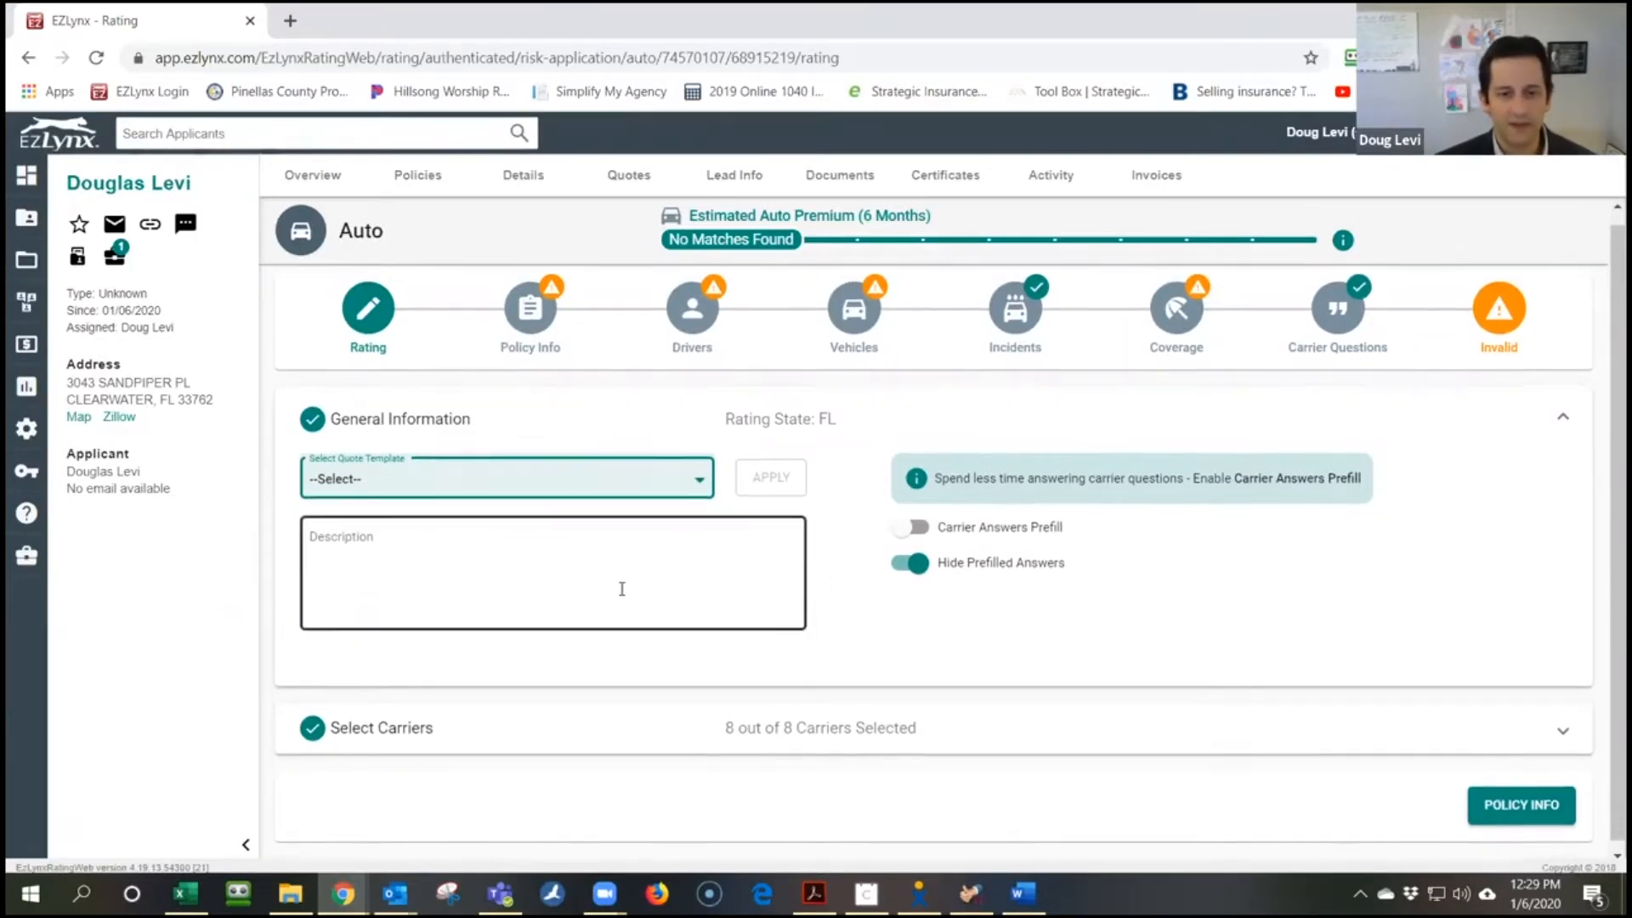
{"action": "left_click", "coordinate": [1257, 720]}
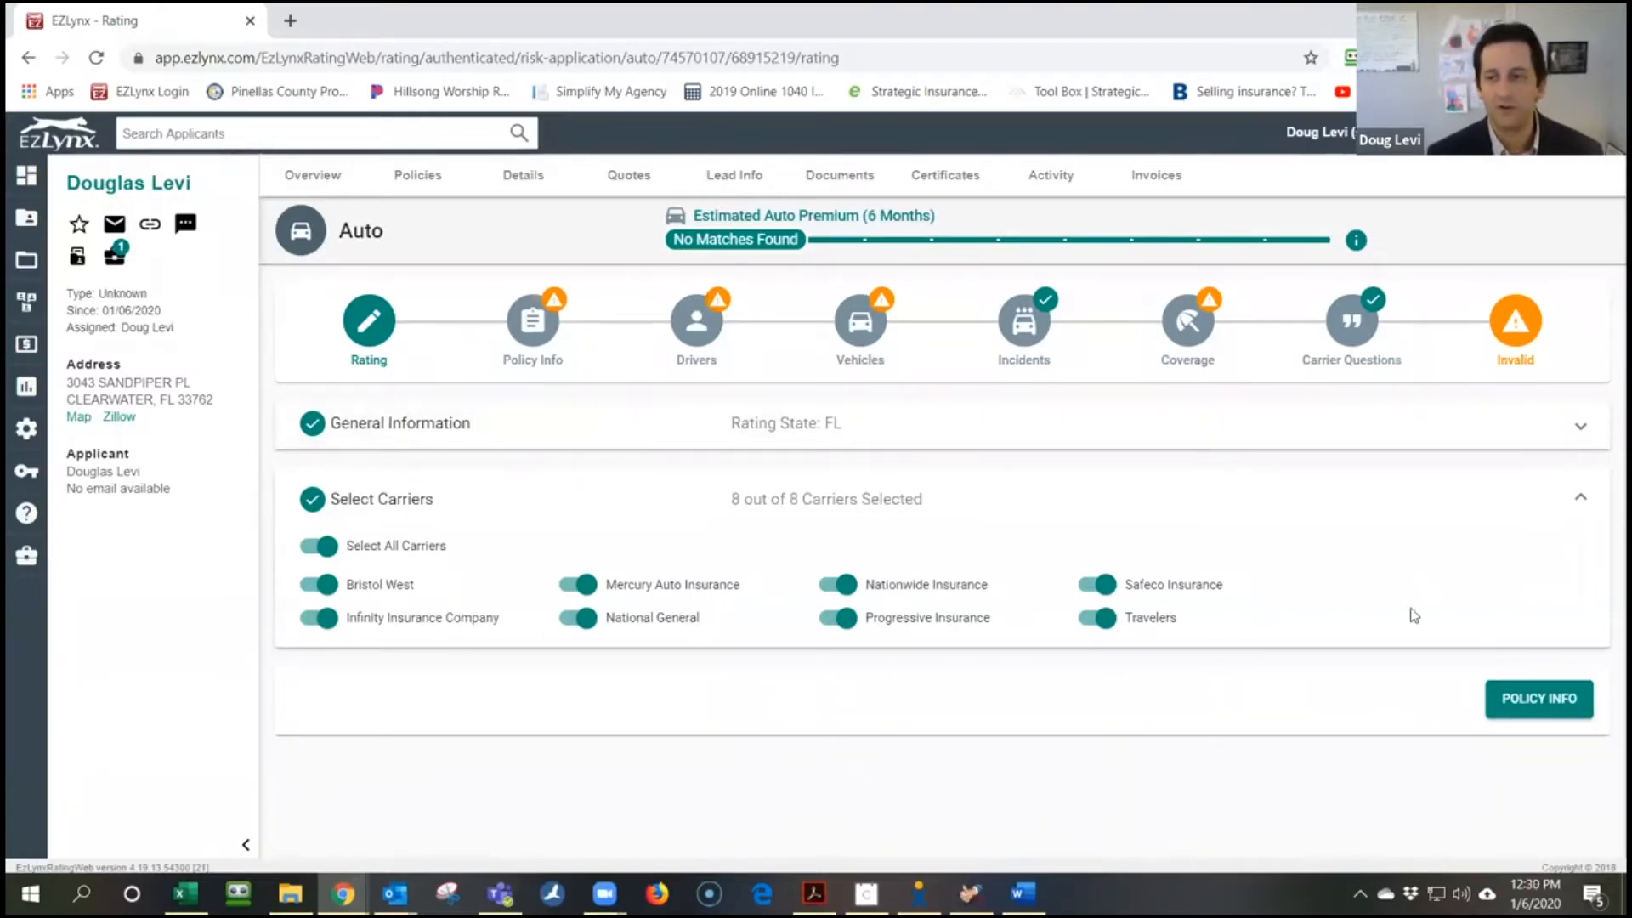
{"action": "left_click", "coordinate": [1572, 693]}
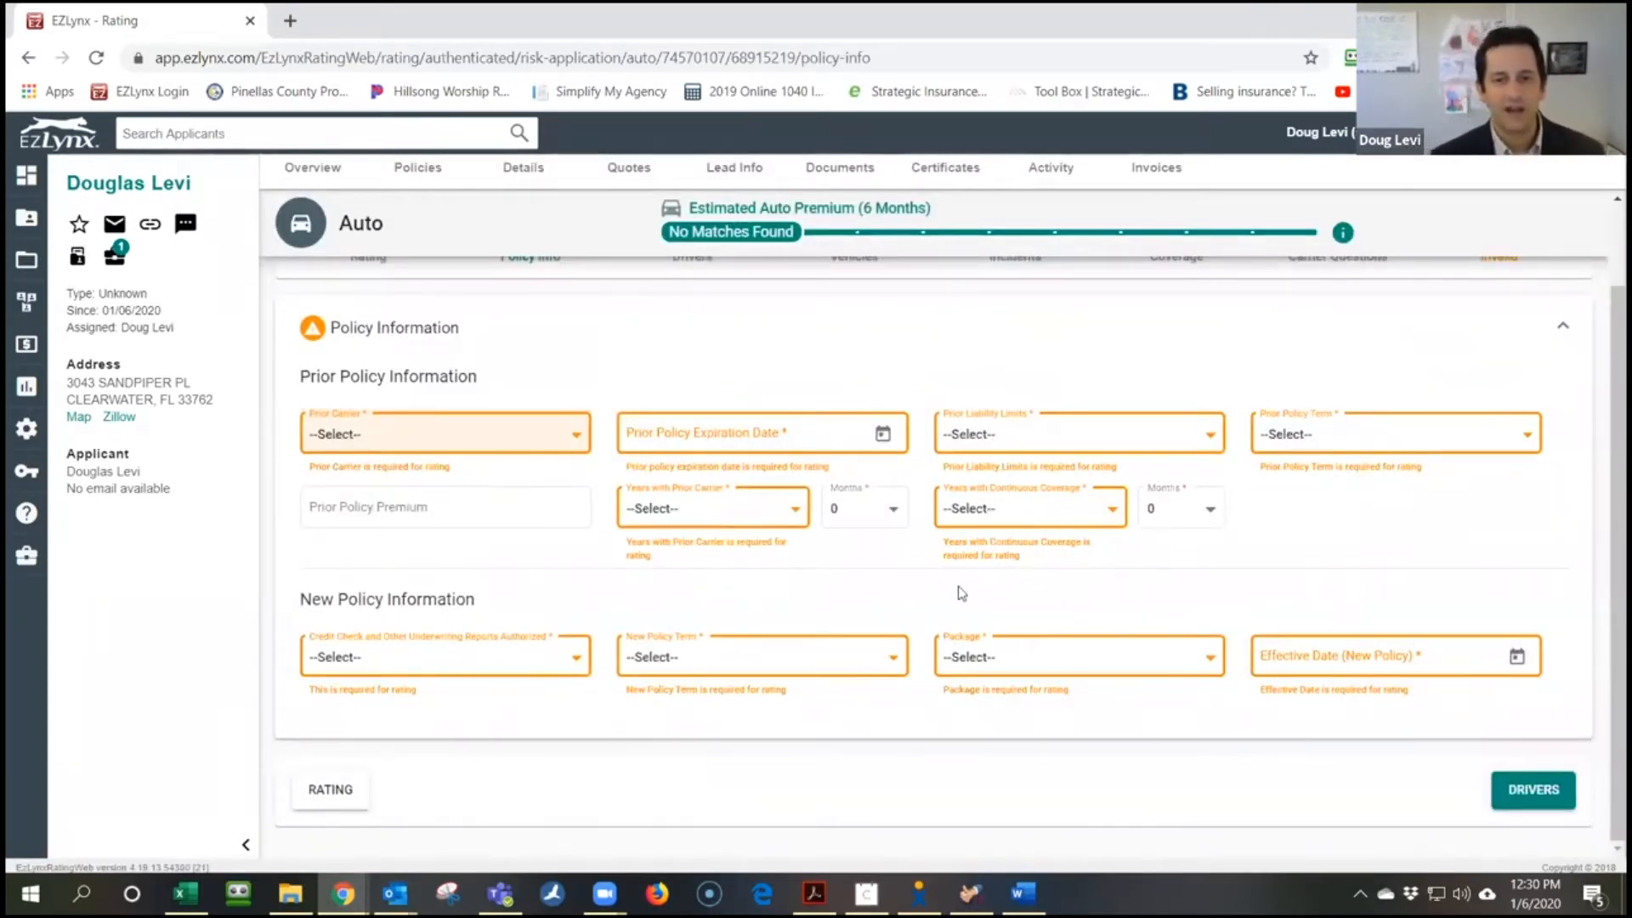
Set State Farm as prior carrier with the prior policy expiring 1/30/2020
{"action": "left_click", "coordinate": [551, 448]}
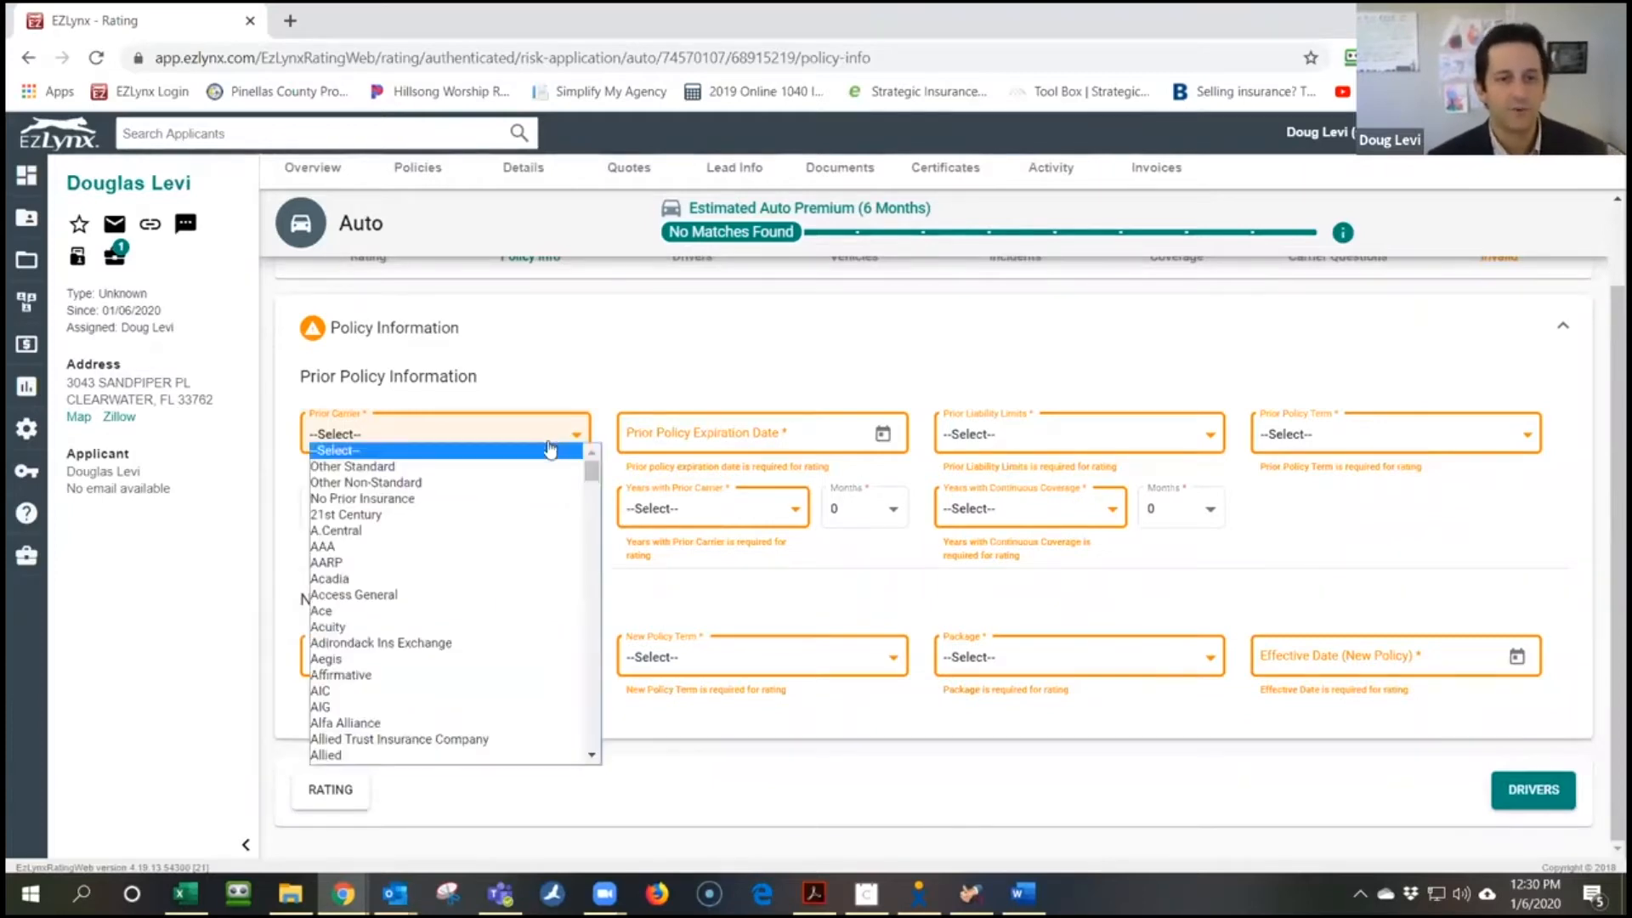
{"action": "scroll", "coordinate": [479, 624], "scroll_direction": "down", "scroll_amount": 3}
{"action": "scroll", "coordinate": [478, 624], "scroll_direction": "down", "scroll_amount": 2}
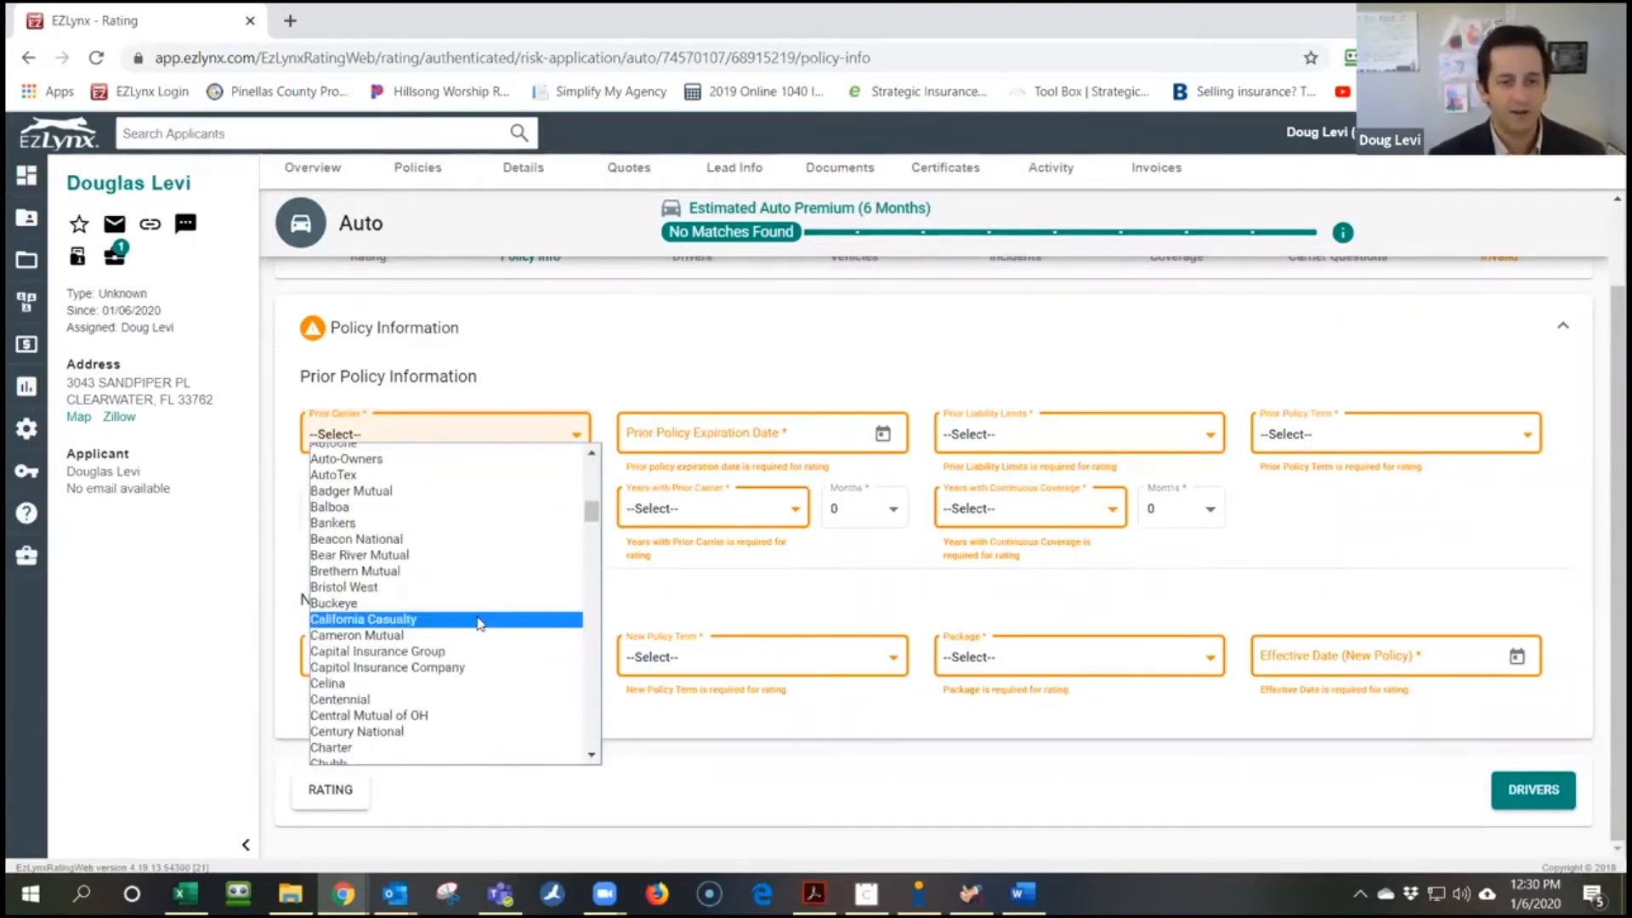
{"action": "type", "text": "sta"}
{"action": "scroll", "coordinate": [459, 691], "scroll_direction": "down", "scroll_amount": 4}
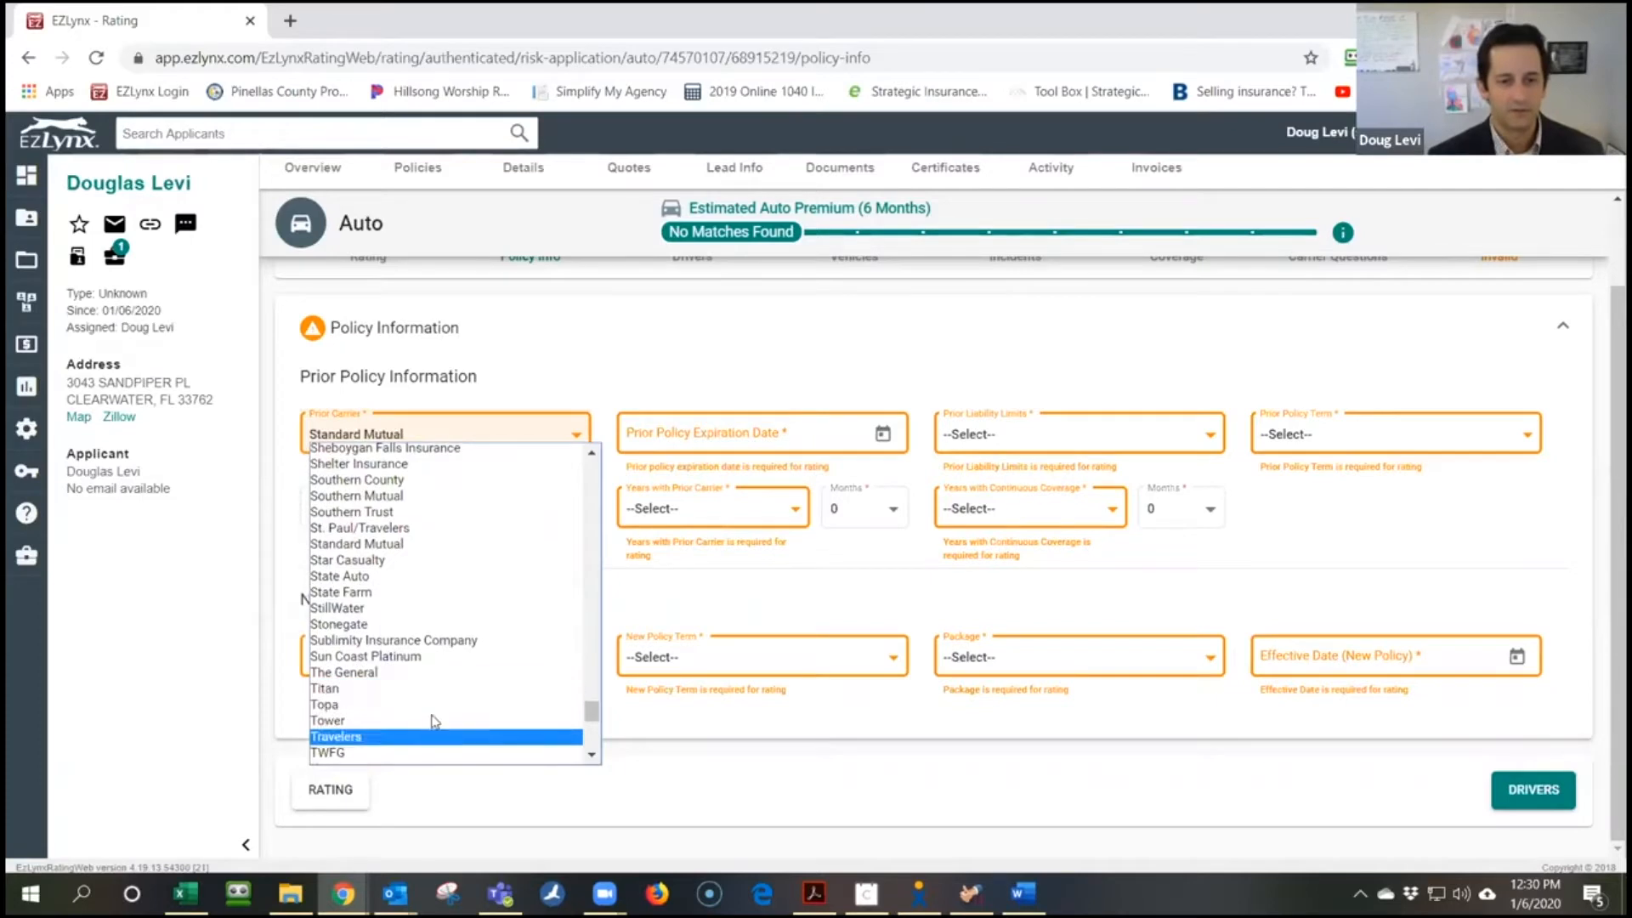
{"action": "left_click", "coordinate": [439, 592]}
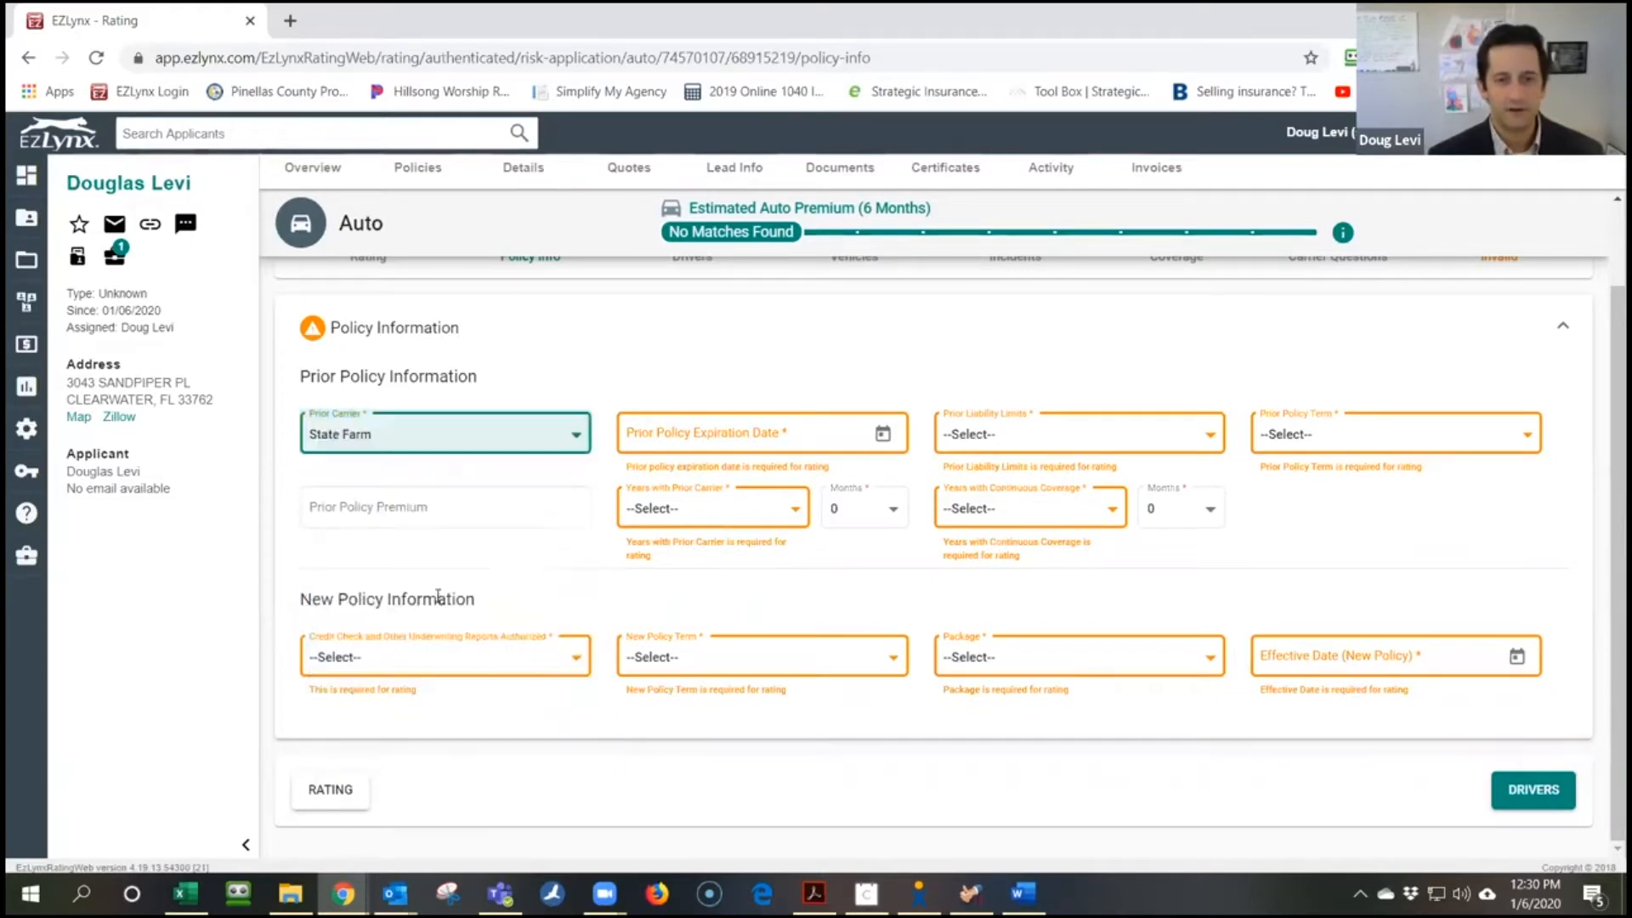
{"action": "left_click", "coordinate": [881, 435]}
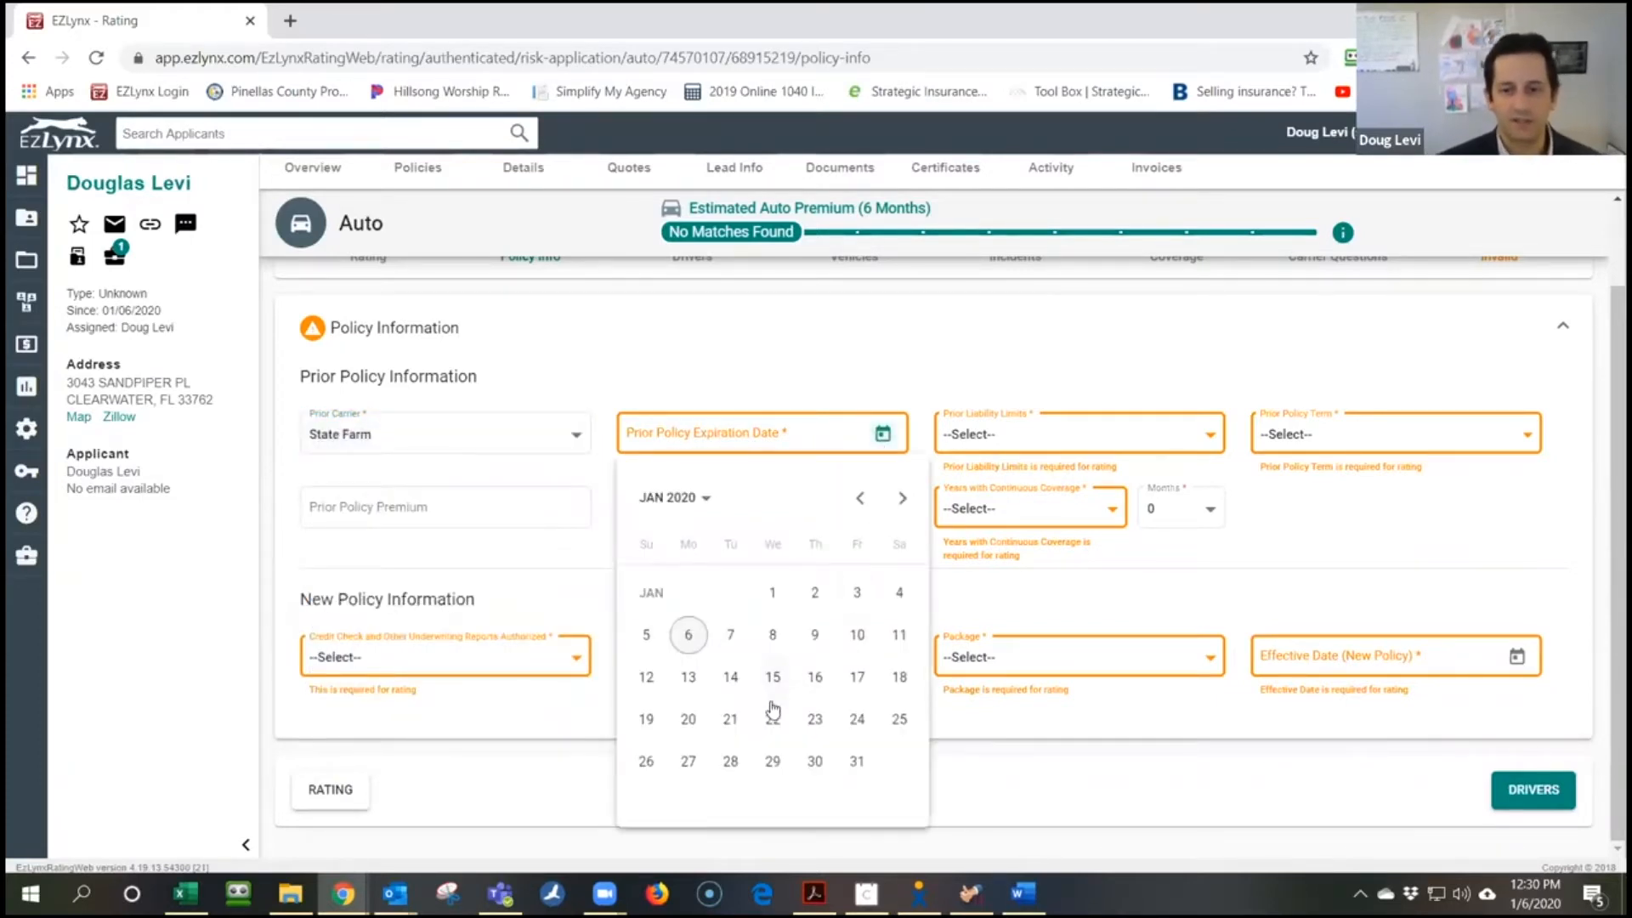
{"action": "left_click", "coordinate": [815, 761]}
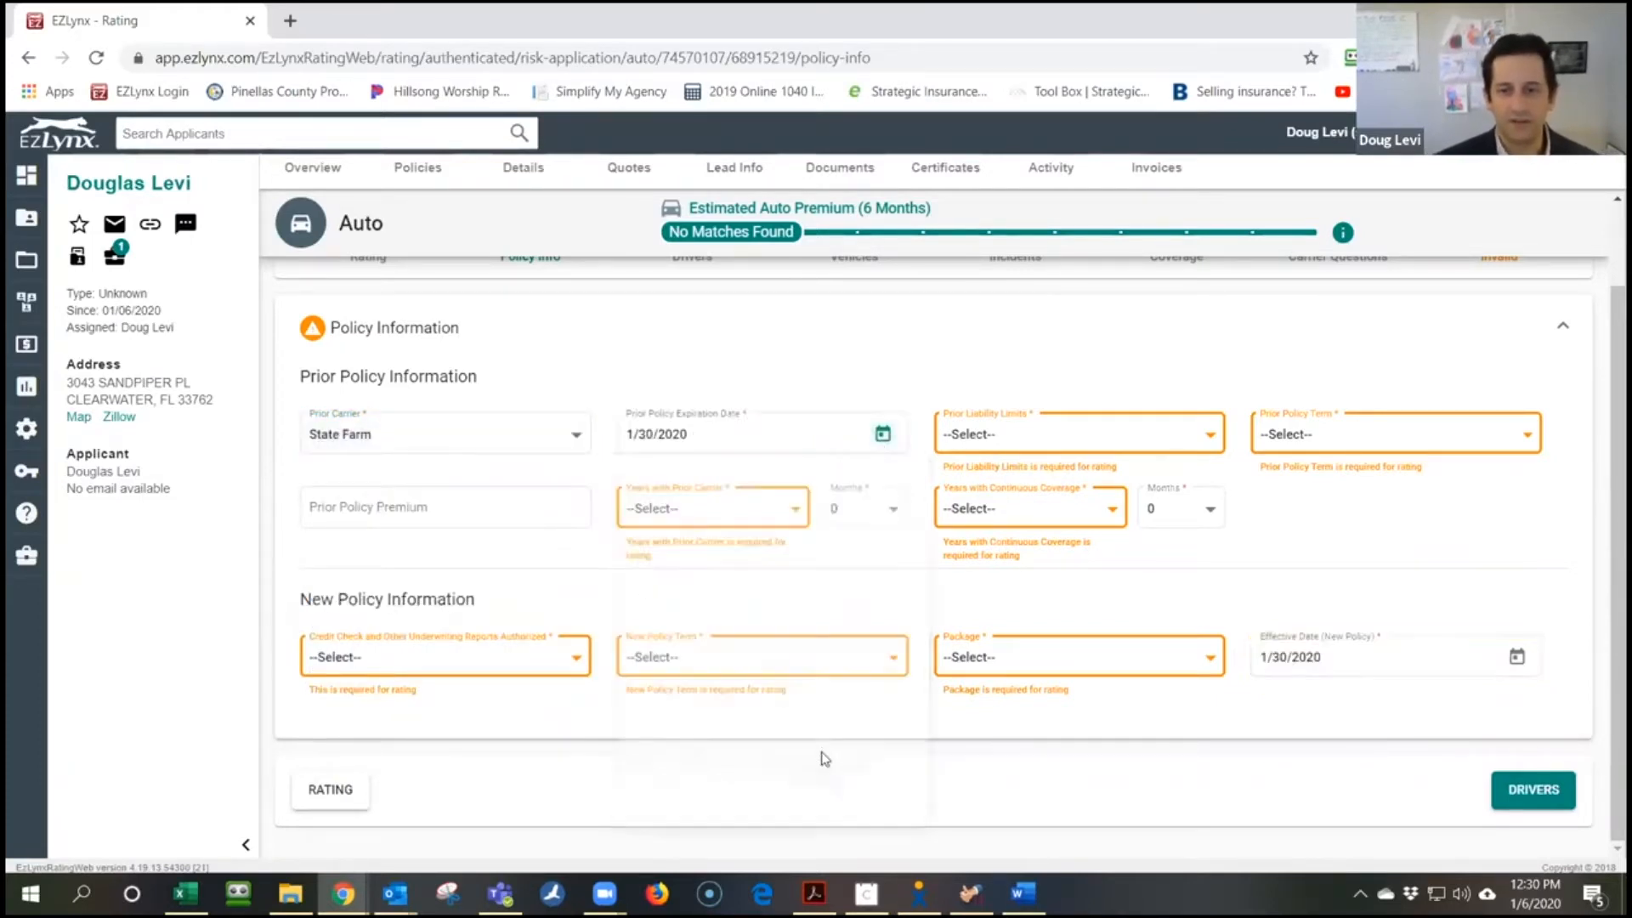
Set prior limits 100/300, 6 Month prior term, 8 years with carrier, 7 continuous
{"action": "left_click", "coordinate": [1075, 436]}
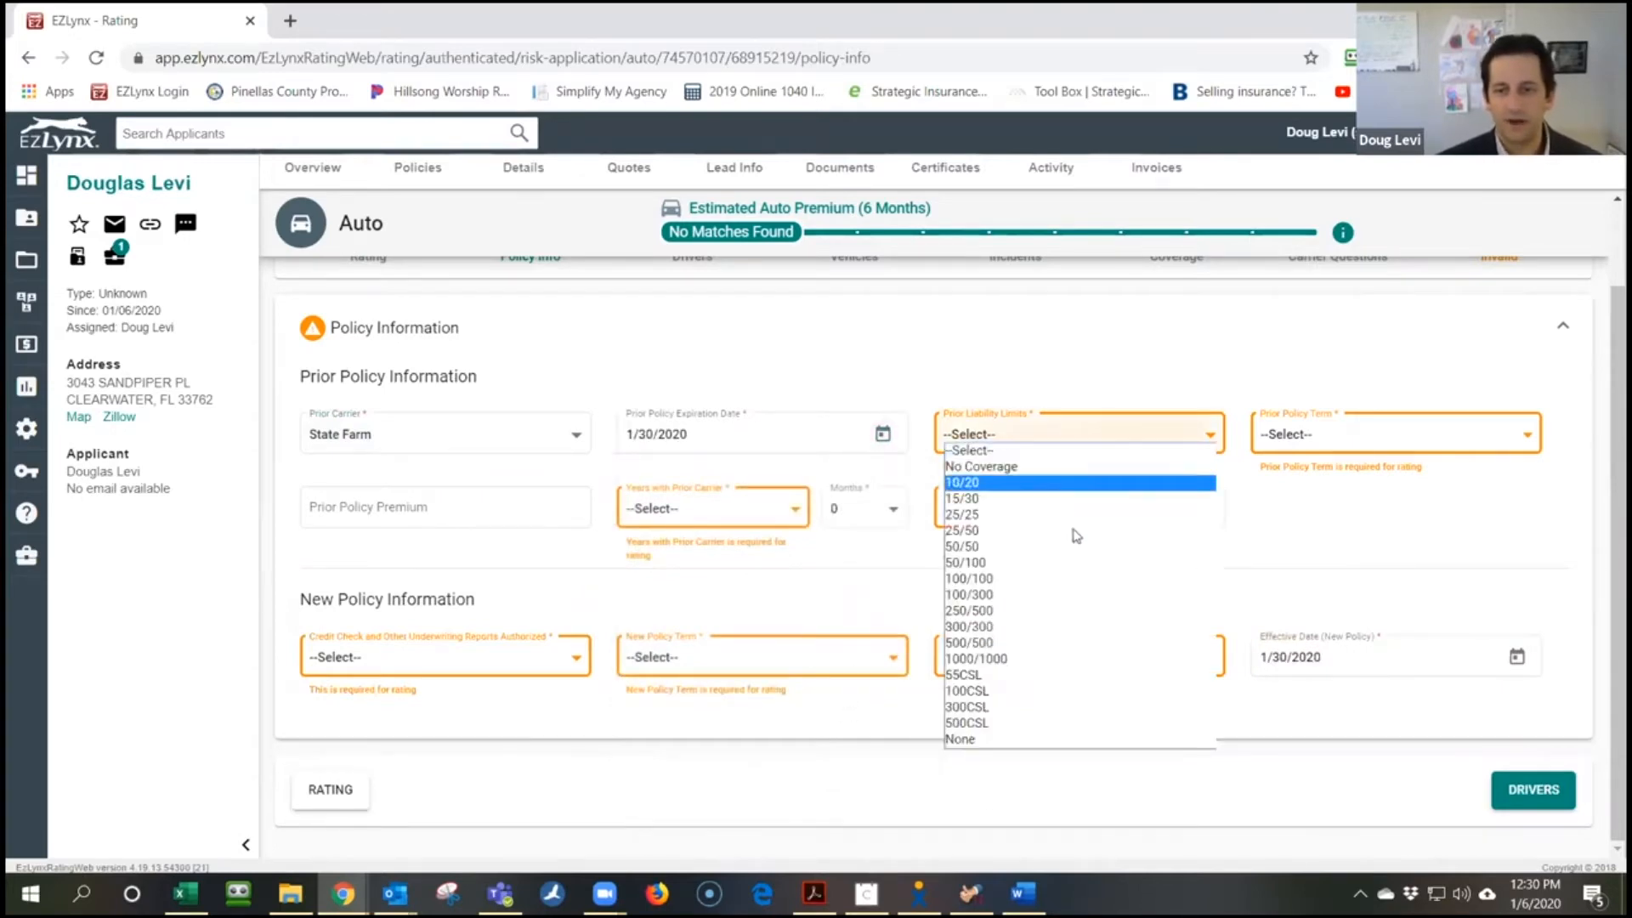
{"action": "left_click", "coordinate": [1066, 600]}
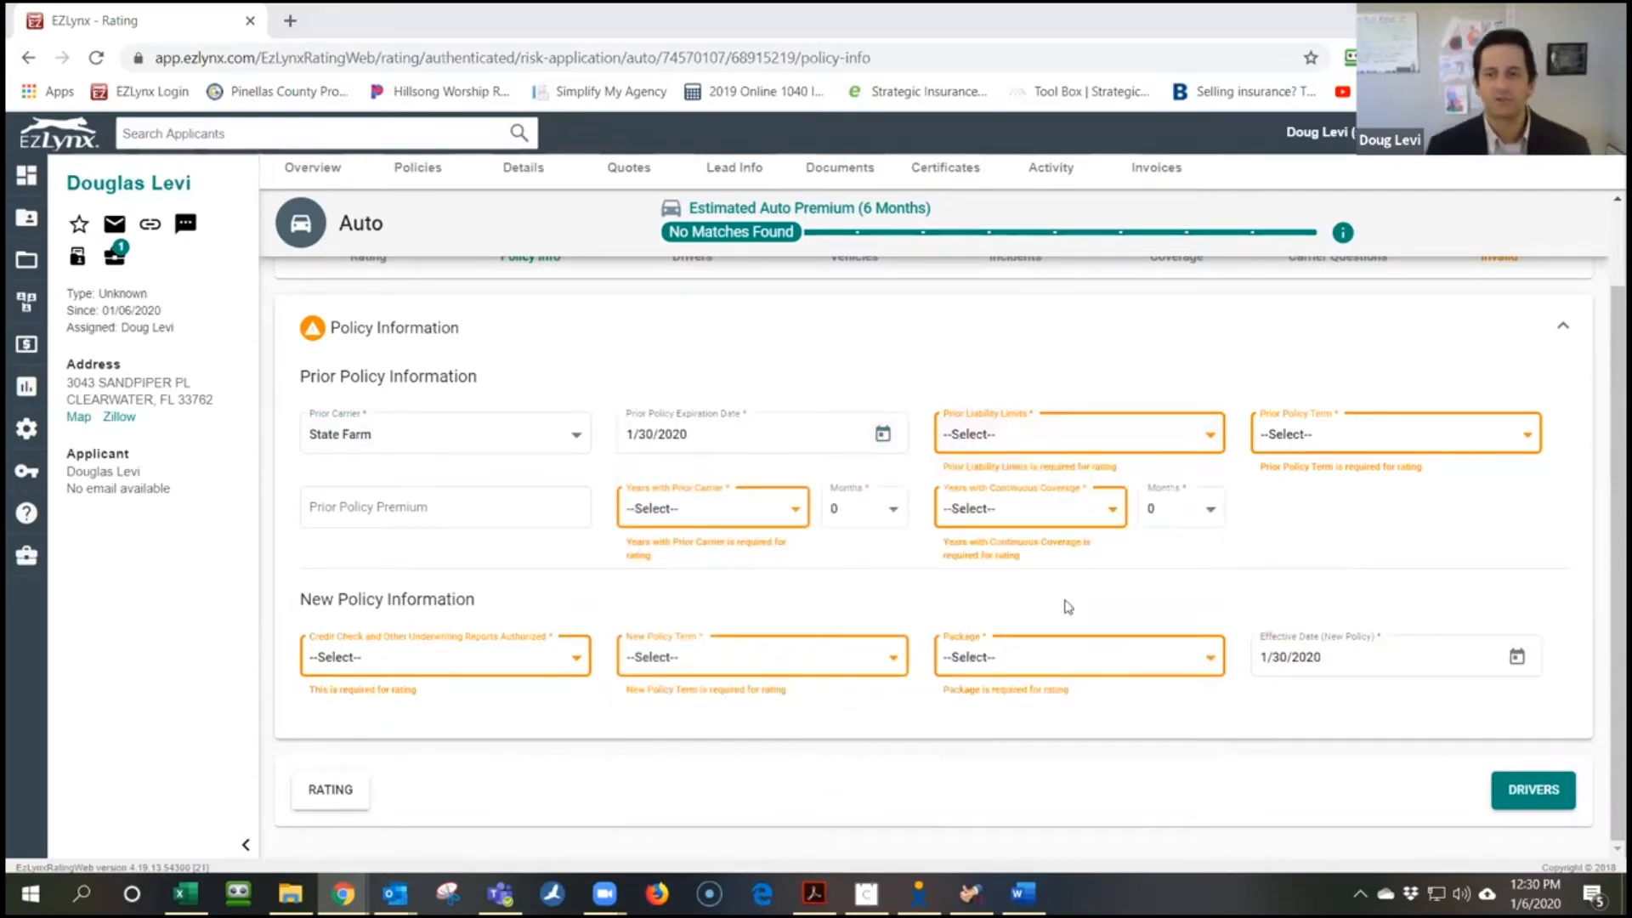
{"action": "left_click", "coordinate": [1068, 434]}
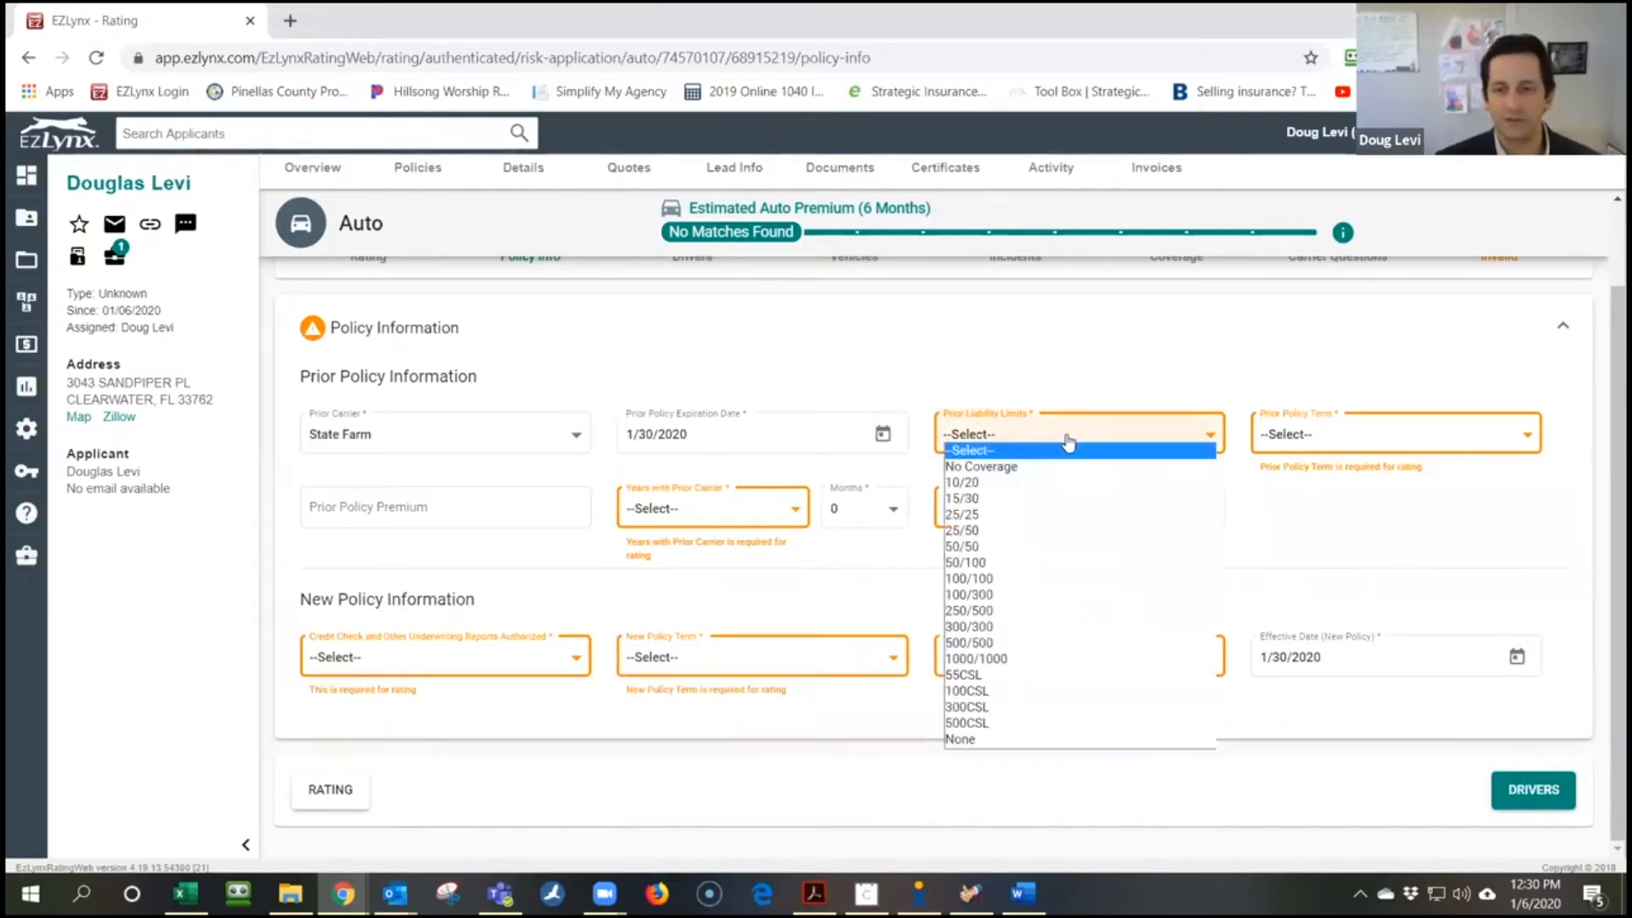
{"action": "left_click", "coordinate": [1011, 595]}
{"action": "left_click", "coordinate": [1322, 444]}
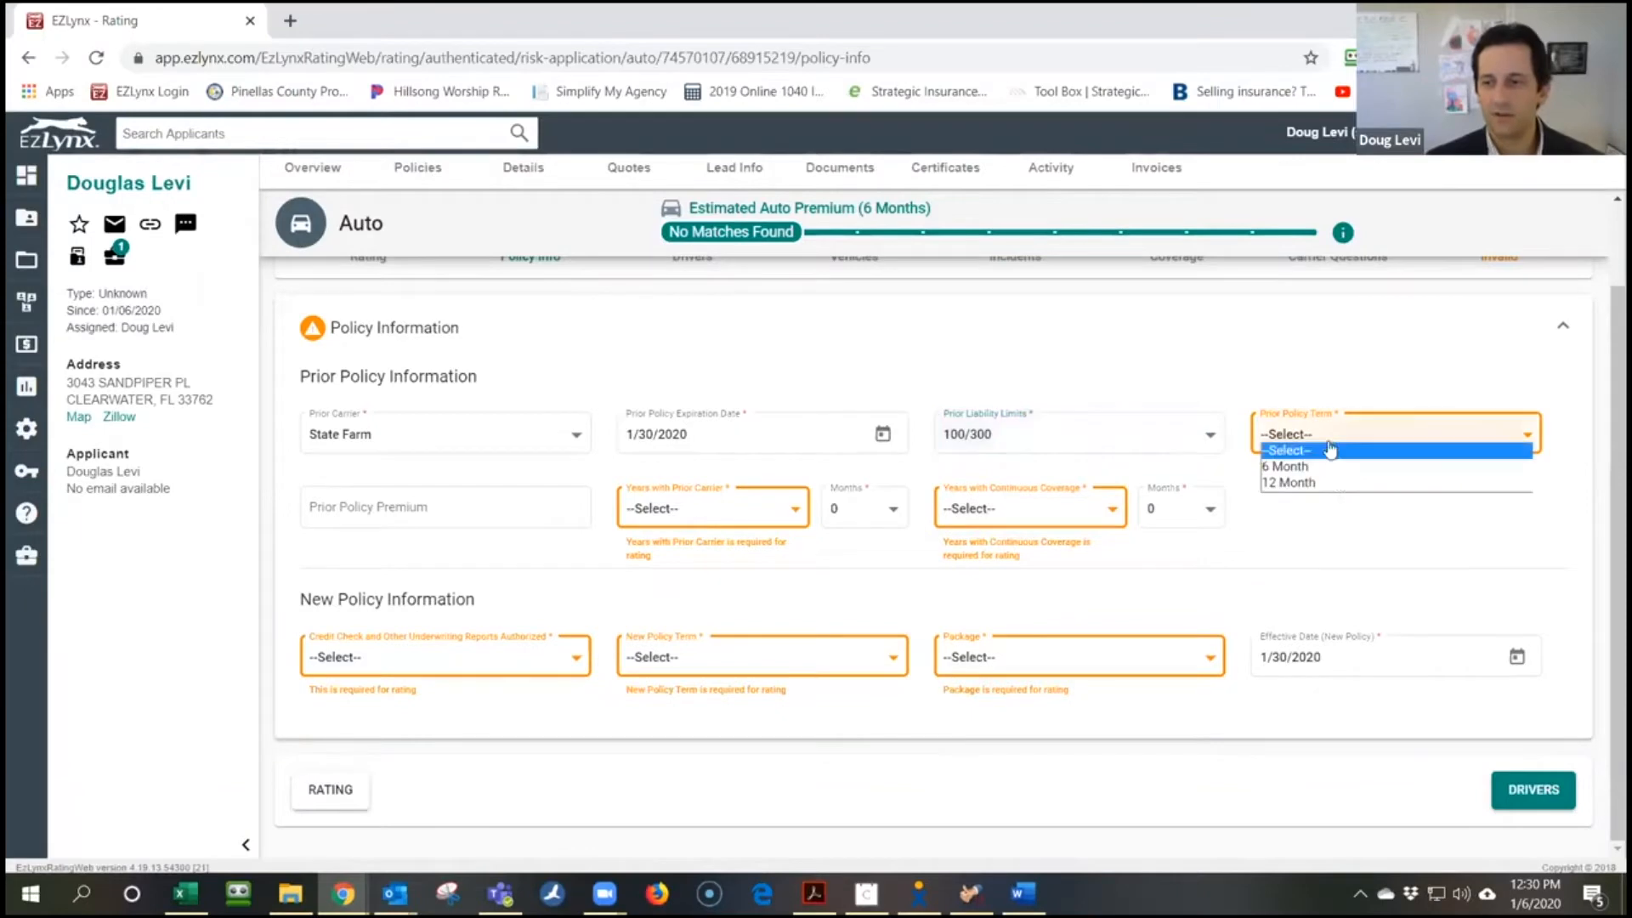
{"action": "left_click", "coordinate": [1339, 467]}
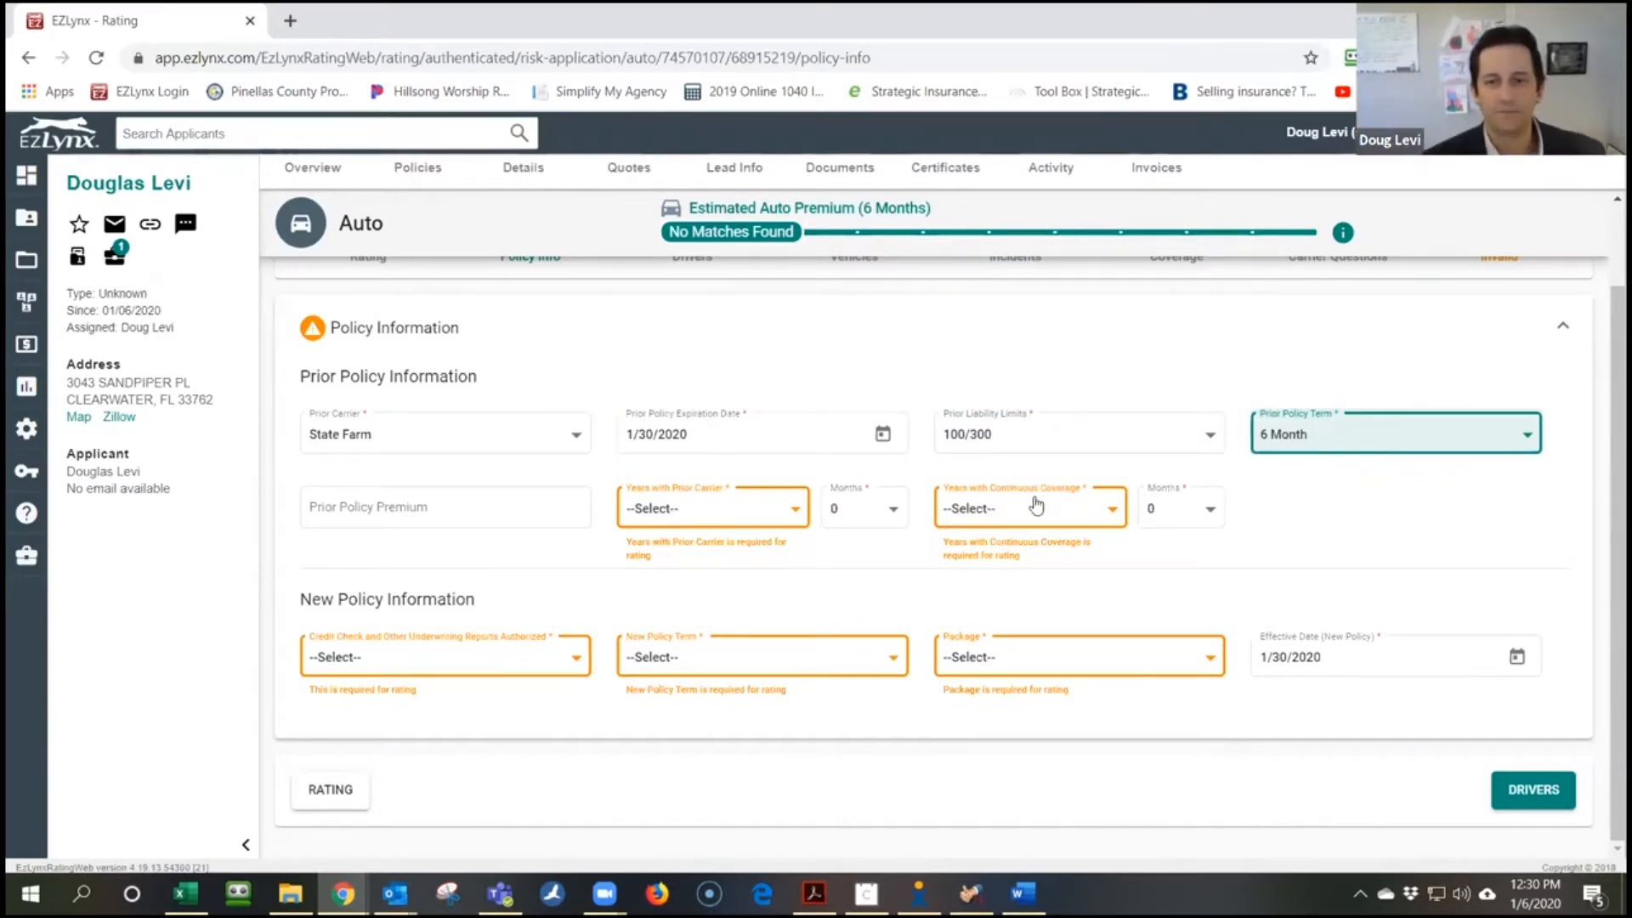
{"action": "left_click", "coordinate": [770, 517]}
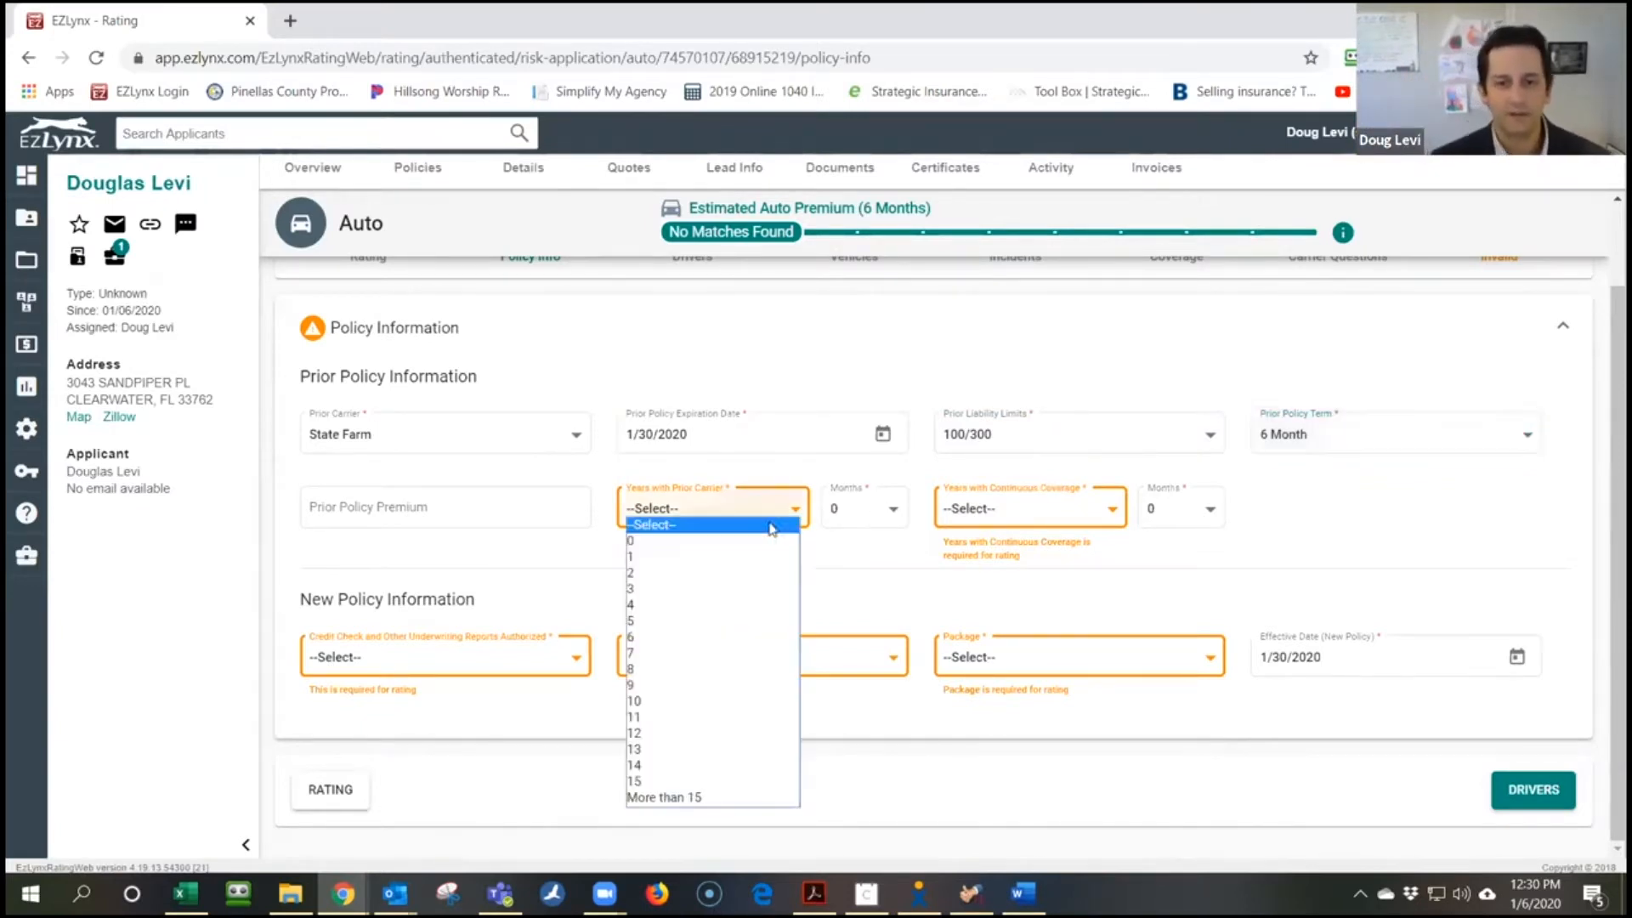
{"action": "left_click", "coordinate": [747, 671]}
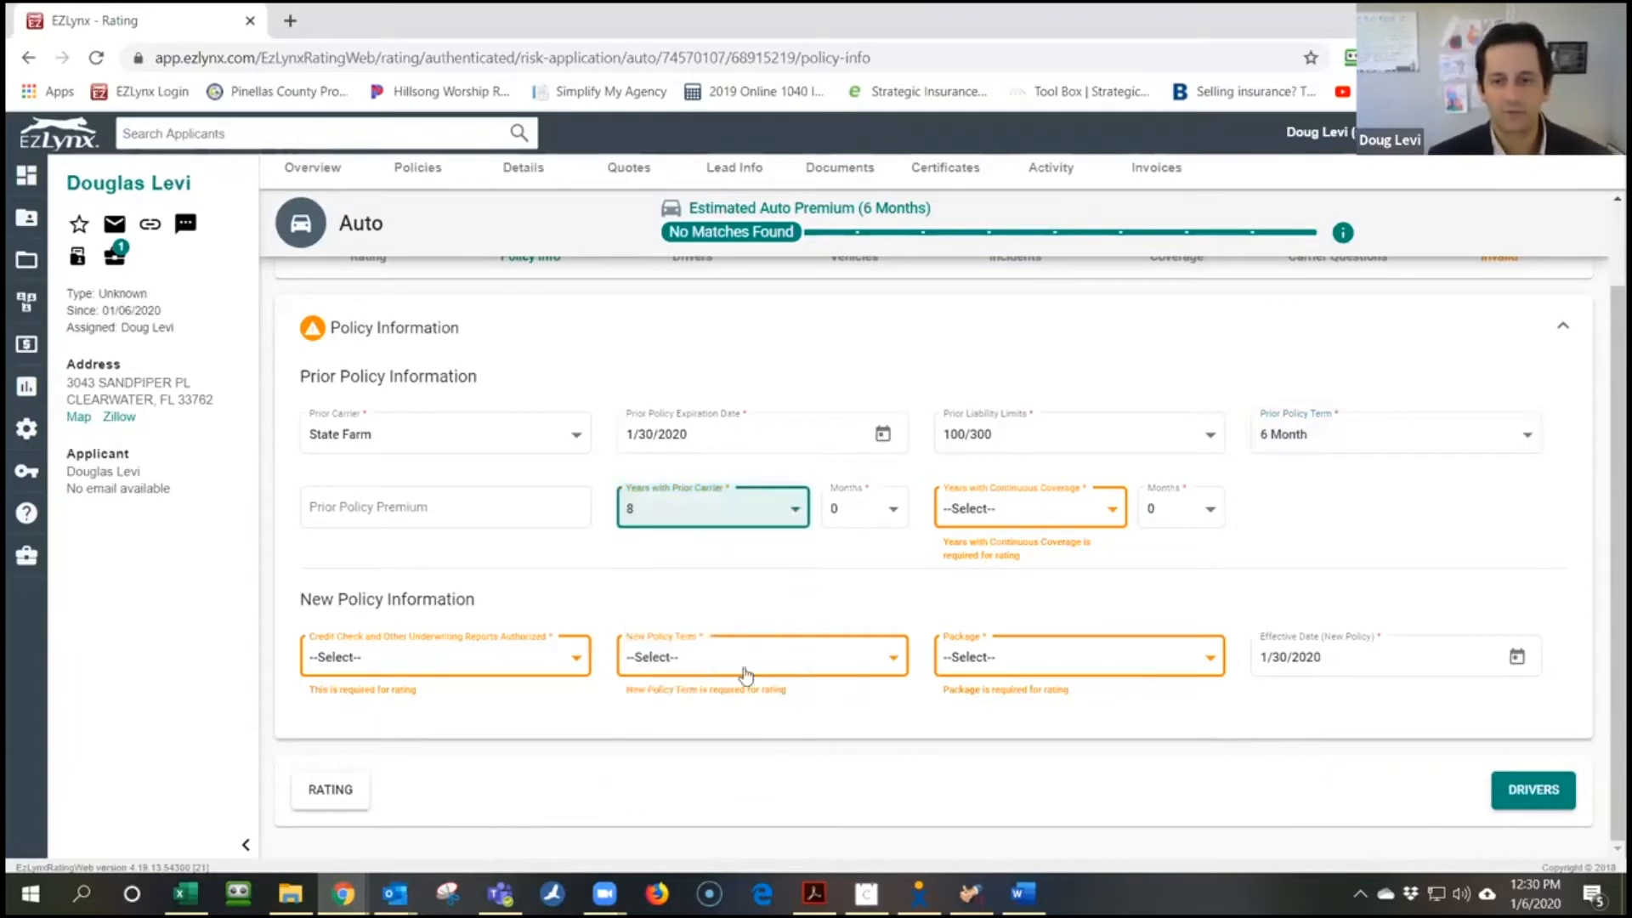
{"action": "left_click", "coordinate": [1050, 526]}
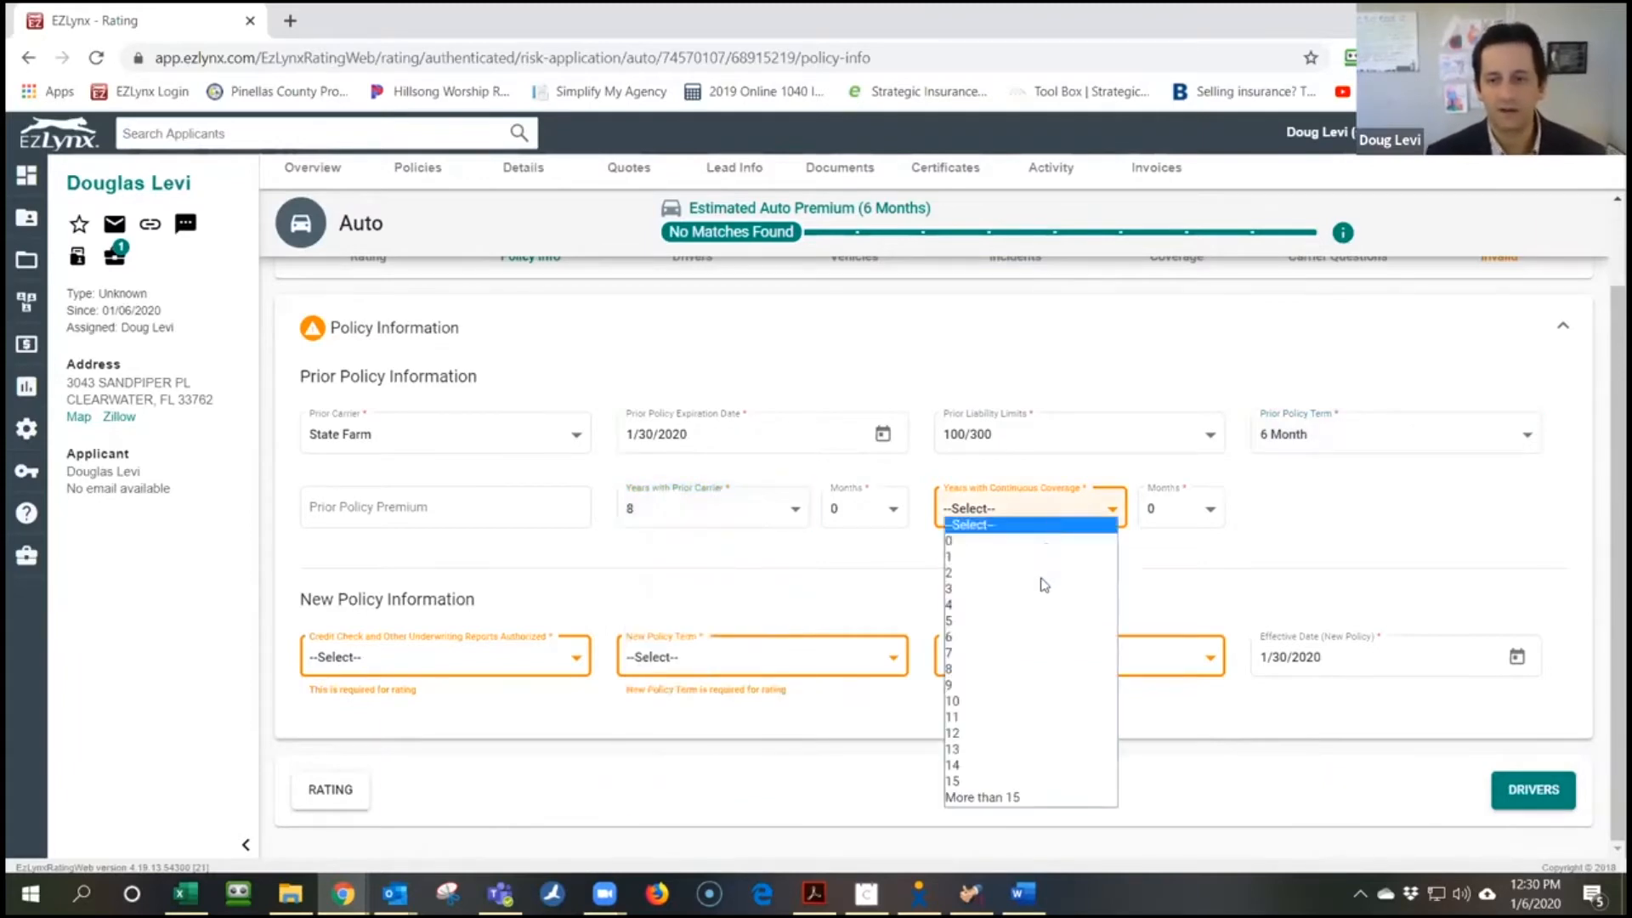
{"action": "left_click", "coordinate": [1032, 657]}
{"action": "left_click", "coordinate": [1374, 541]}
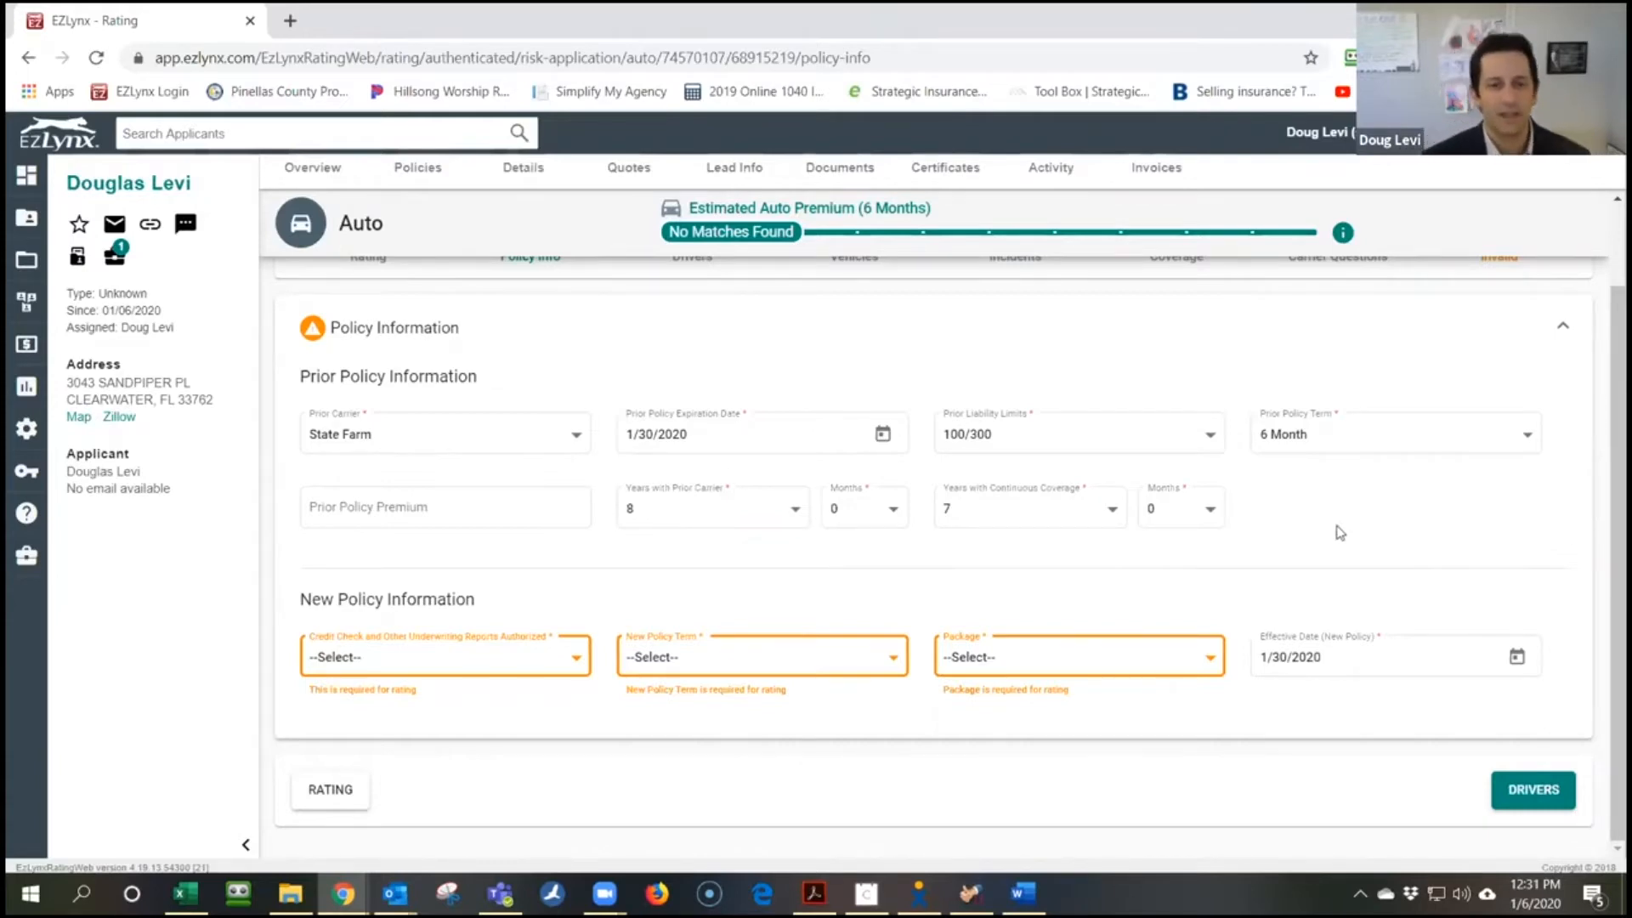
Authorize credit check Yes, set new term 12 Month and Package No, then go to Drivers
{"action": "left_click", "coordinate": [446, 660]}
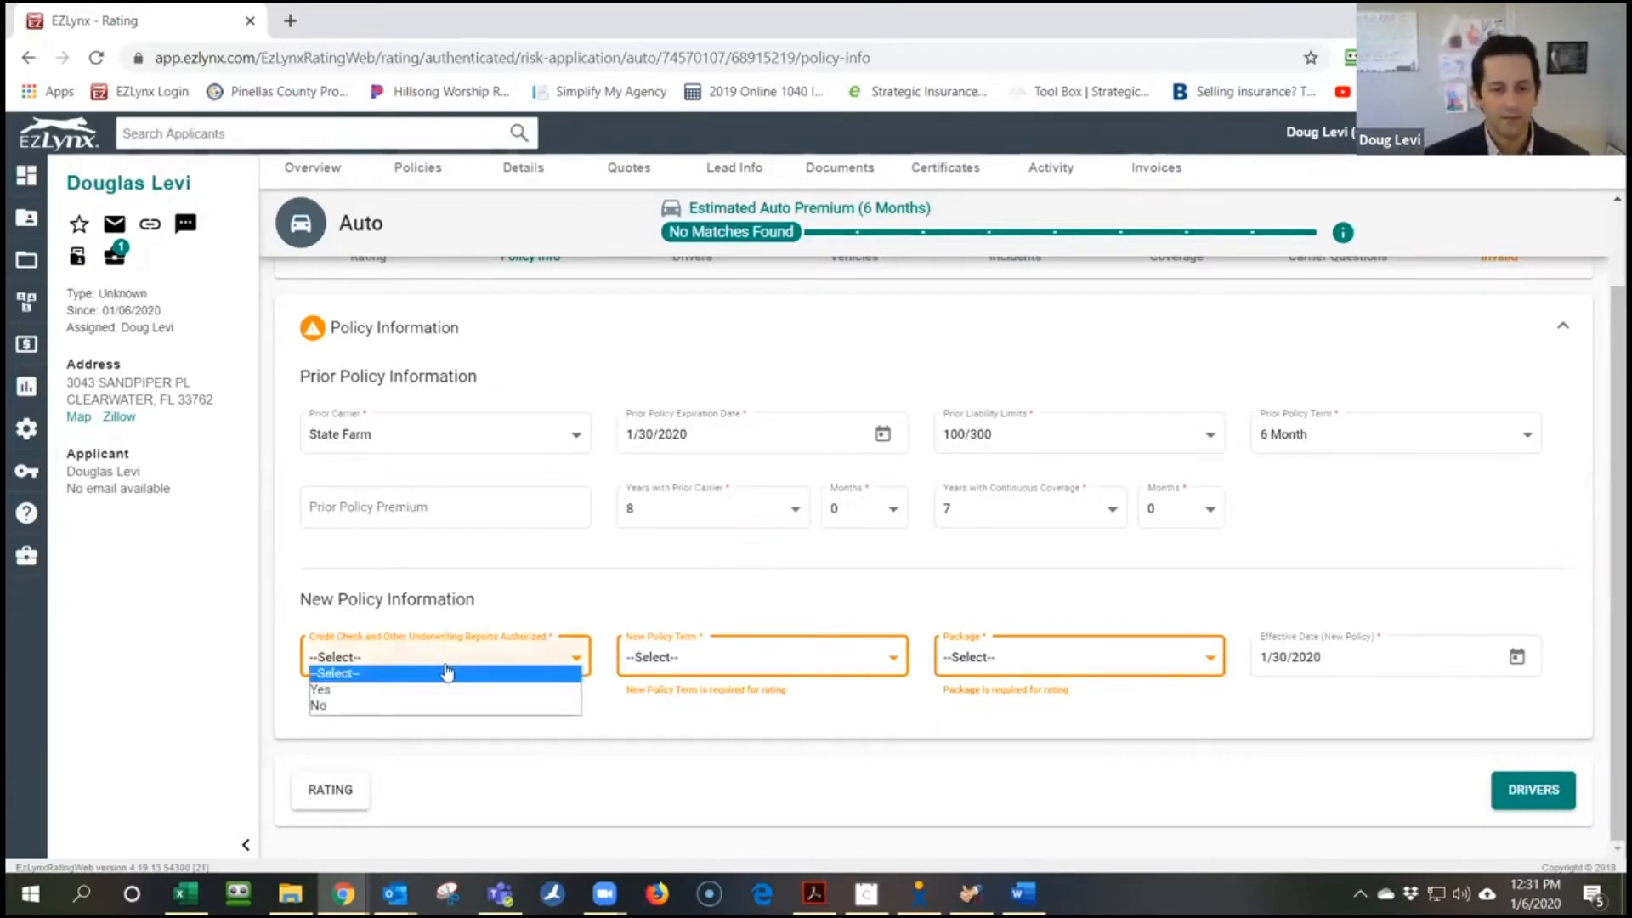
{"action": "left_click", "coordinate": [444, 687]}
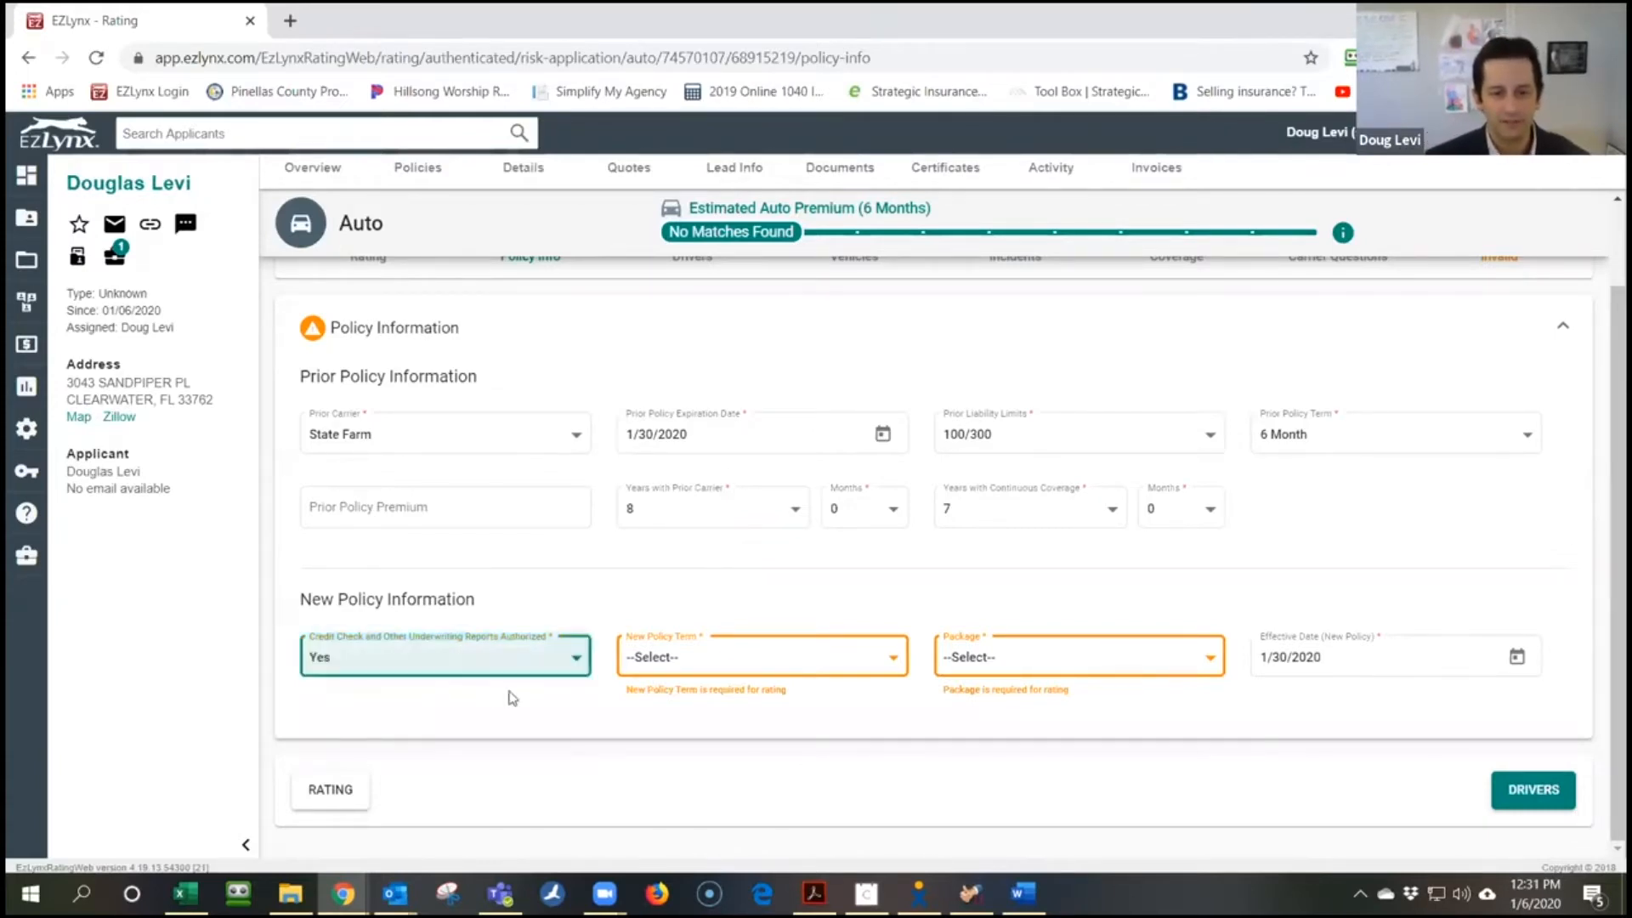
{"action": "left_click", "coordinate": [882, 657]}
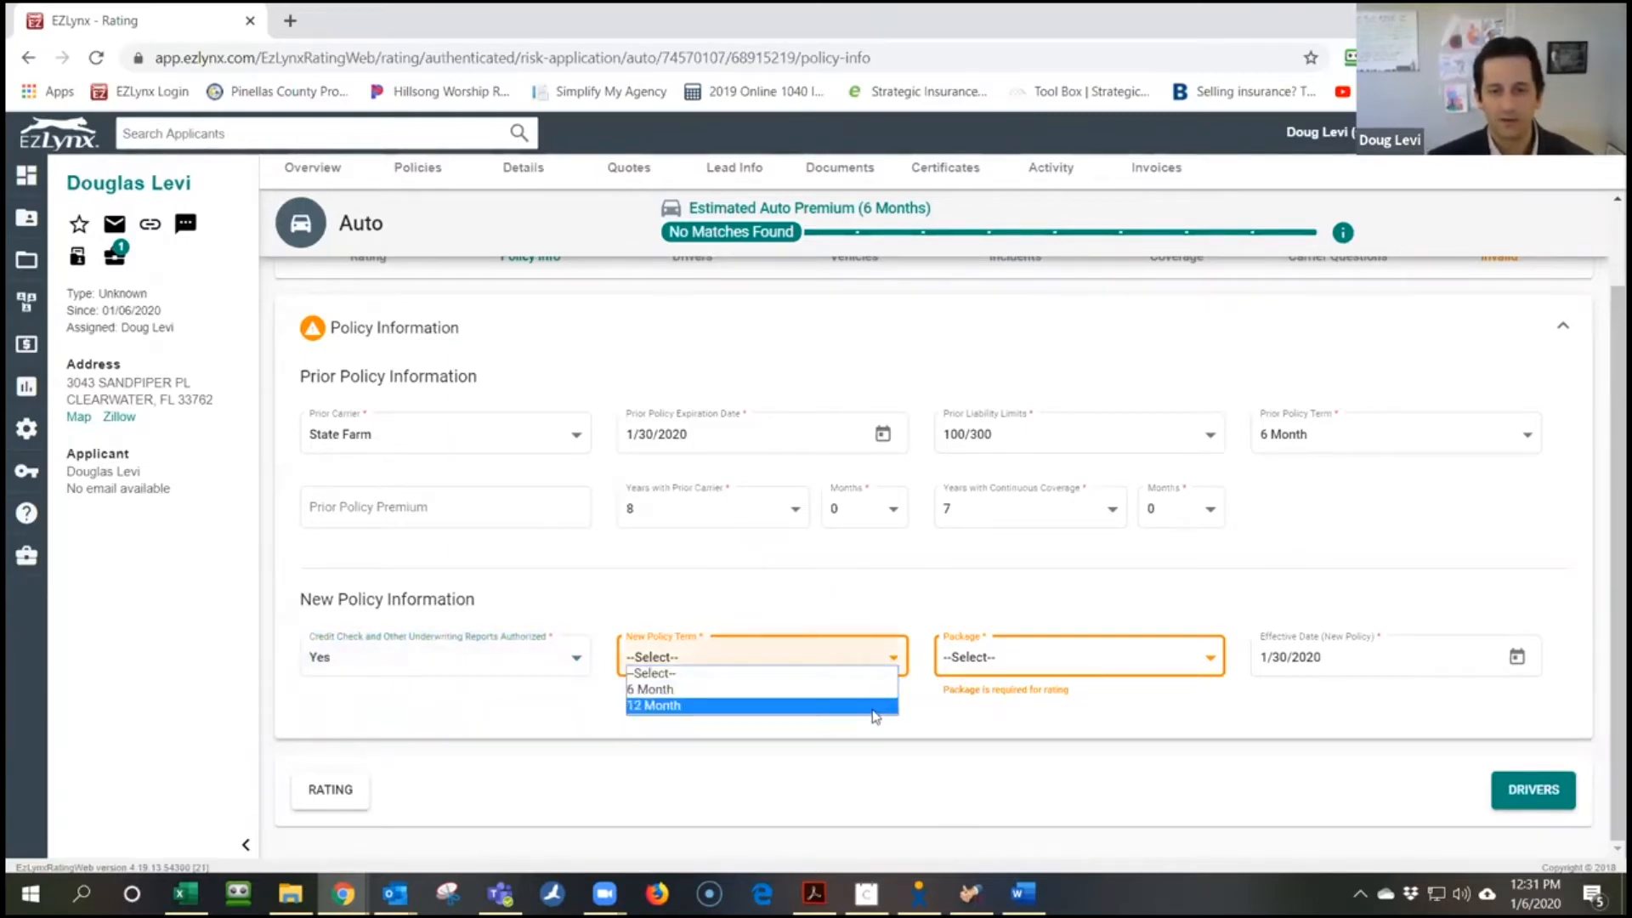
{"action": "left_click", "coordinate": [875, 707]}
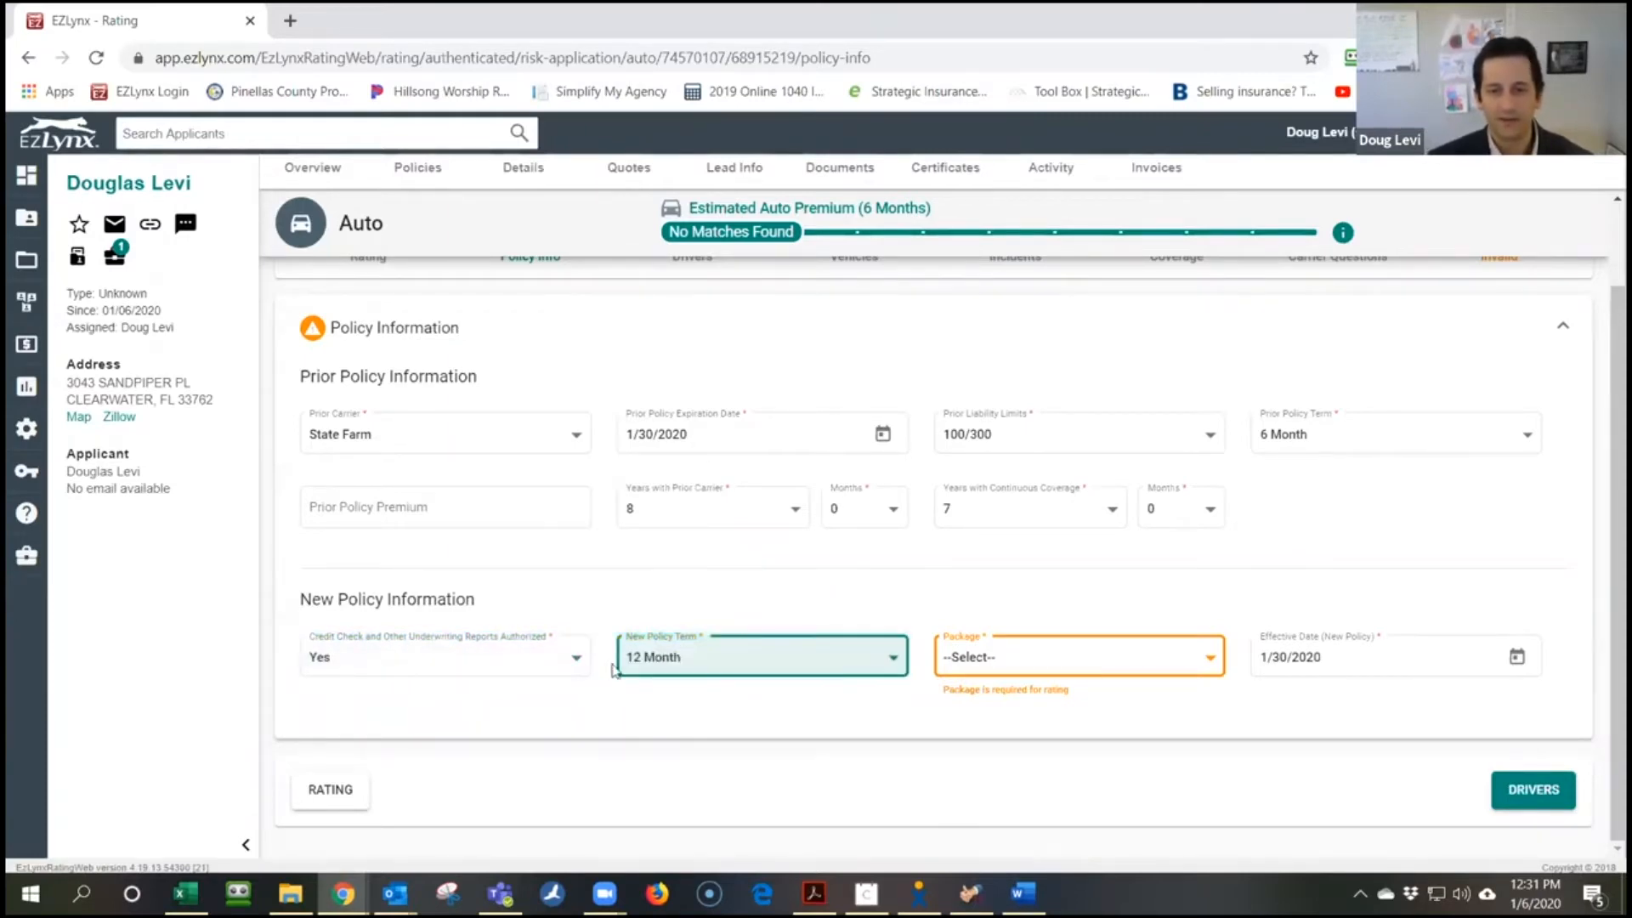
{"action": "left_click", "coordinate": [982, 667]}
{"action": "left_click", "coordinate": [986, 704]}
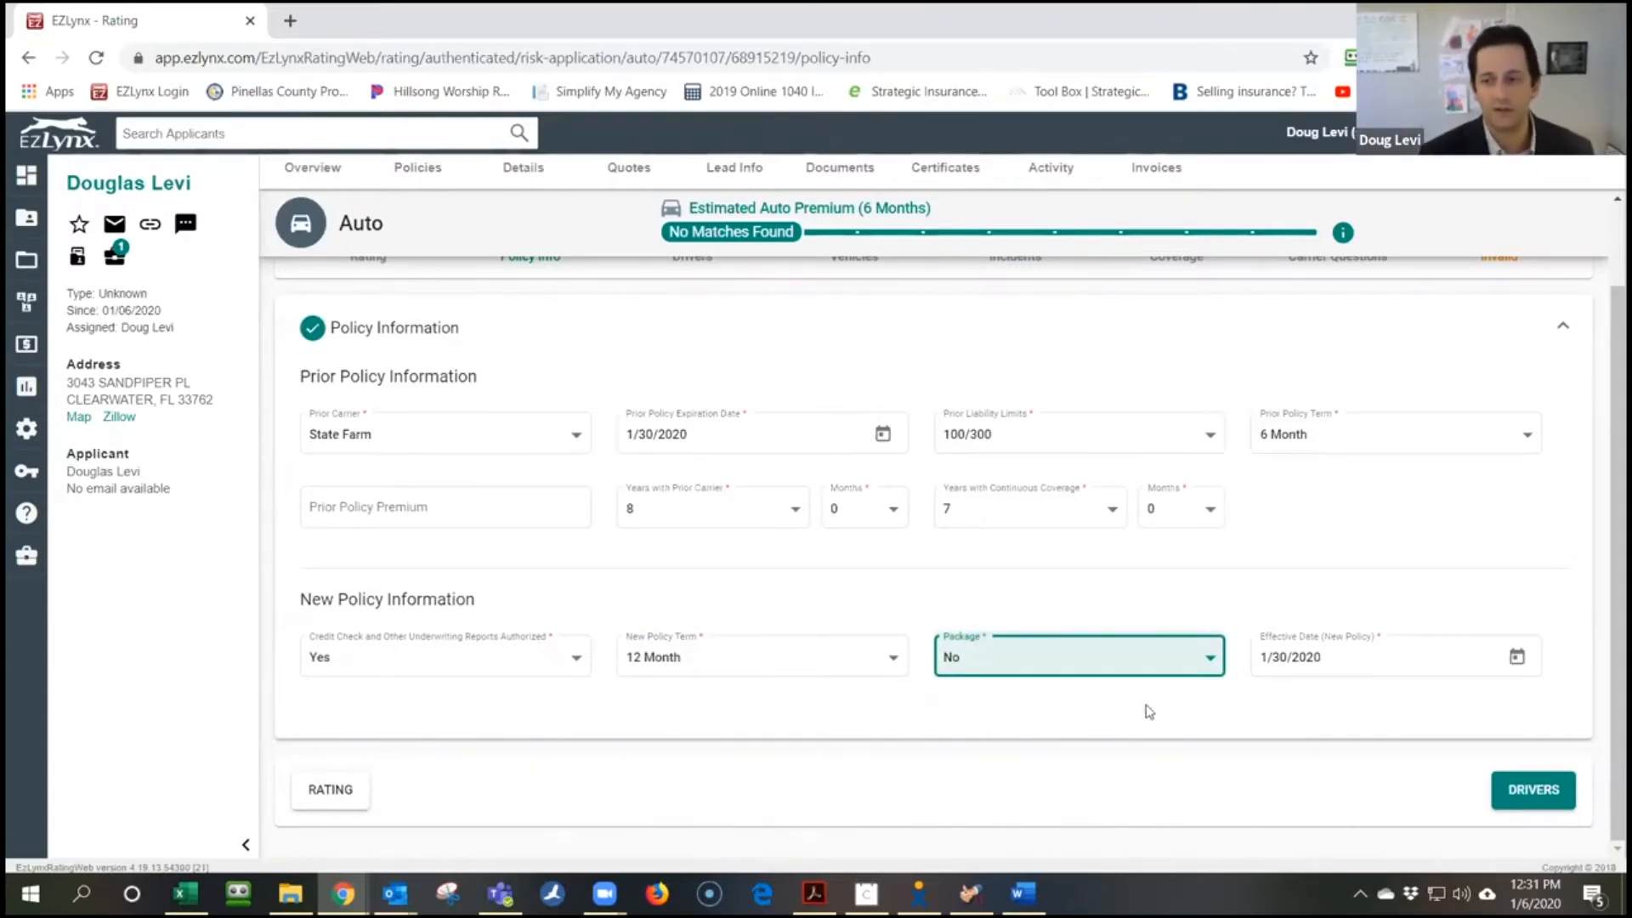
{"action": "left_click", "coordinate": [1527, 792]}
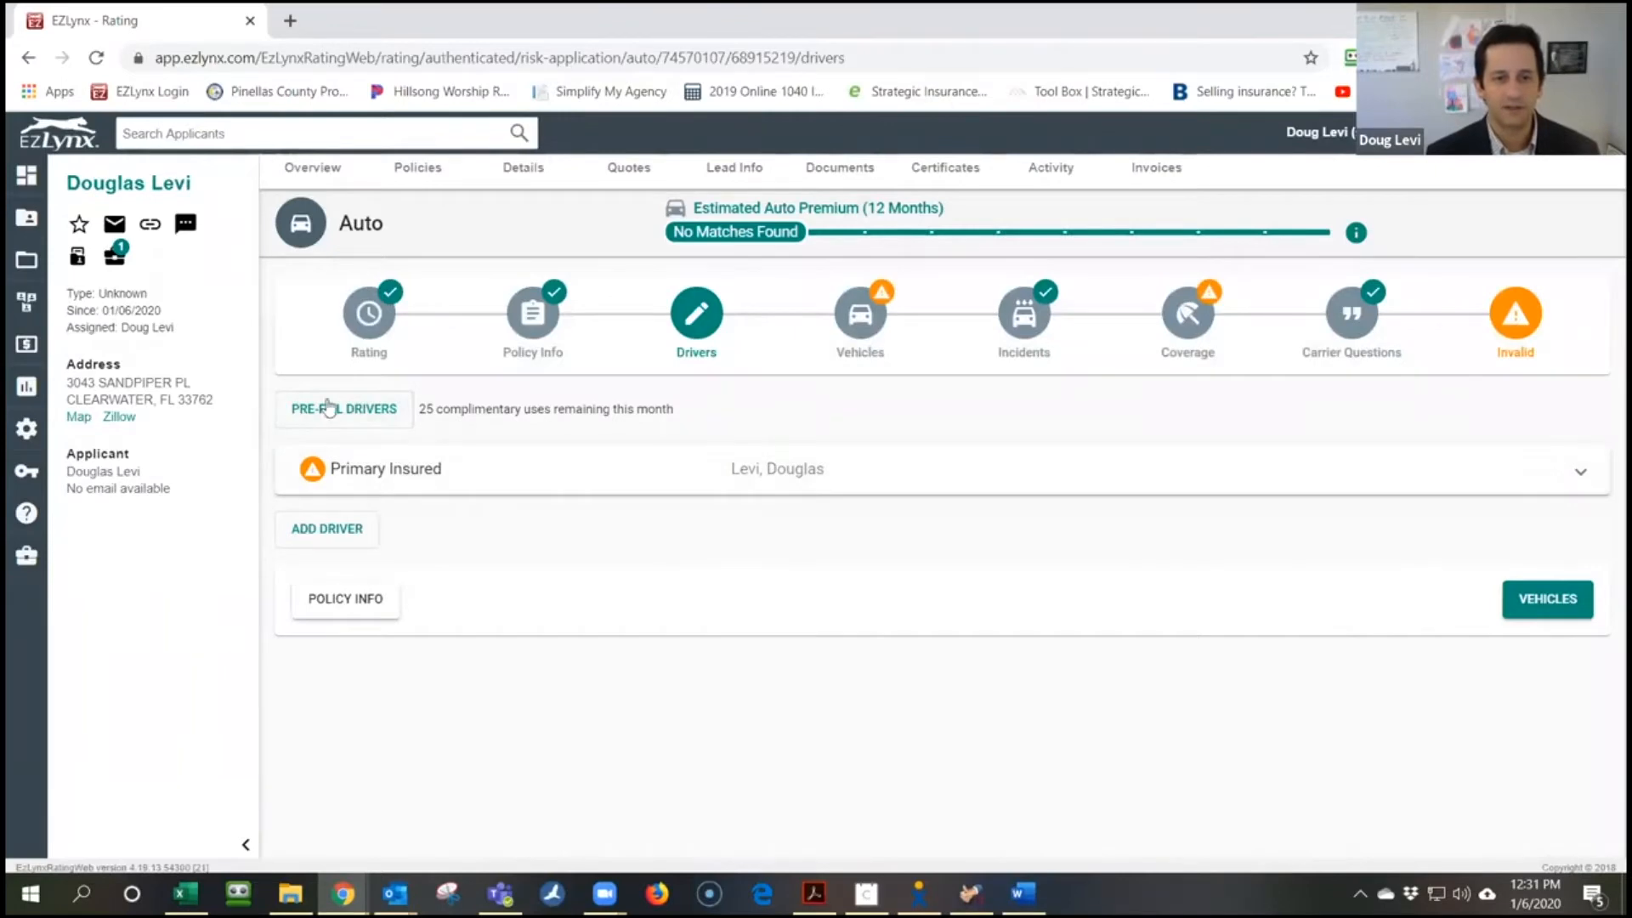
{"action": "left_click", "coordinate": [642, 469]}
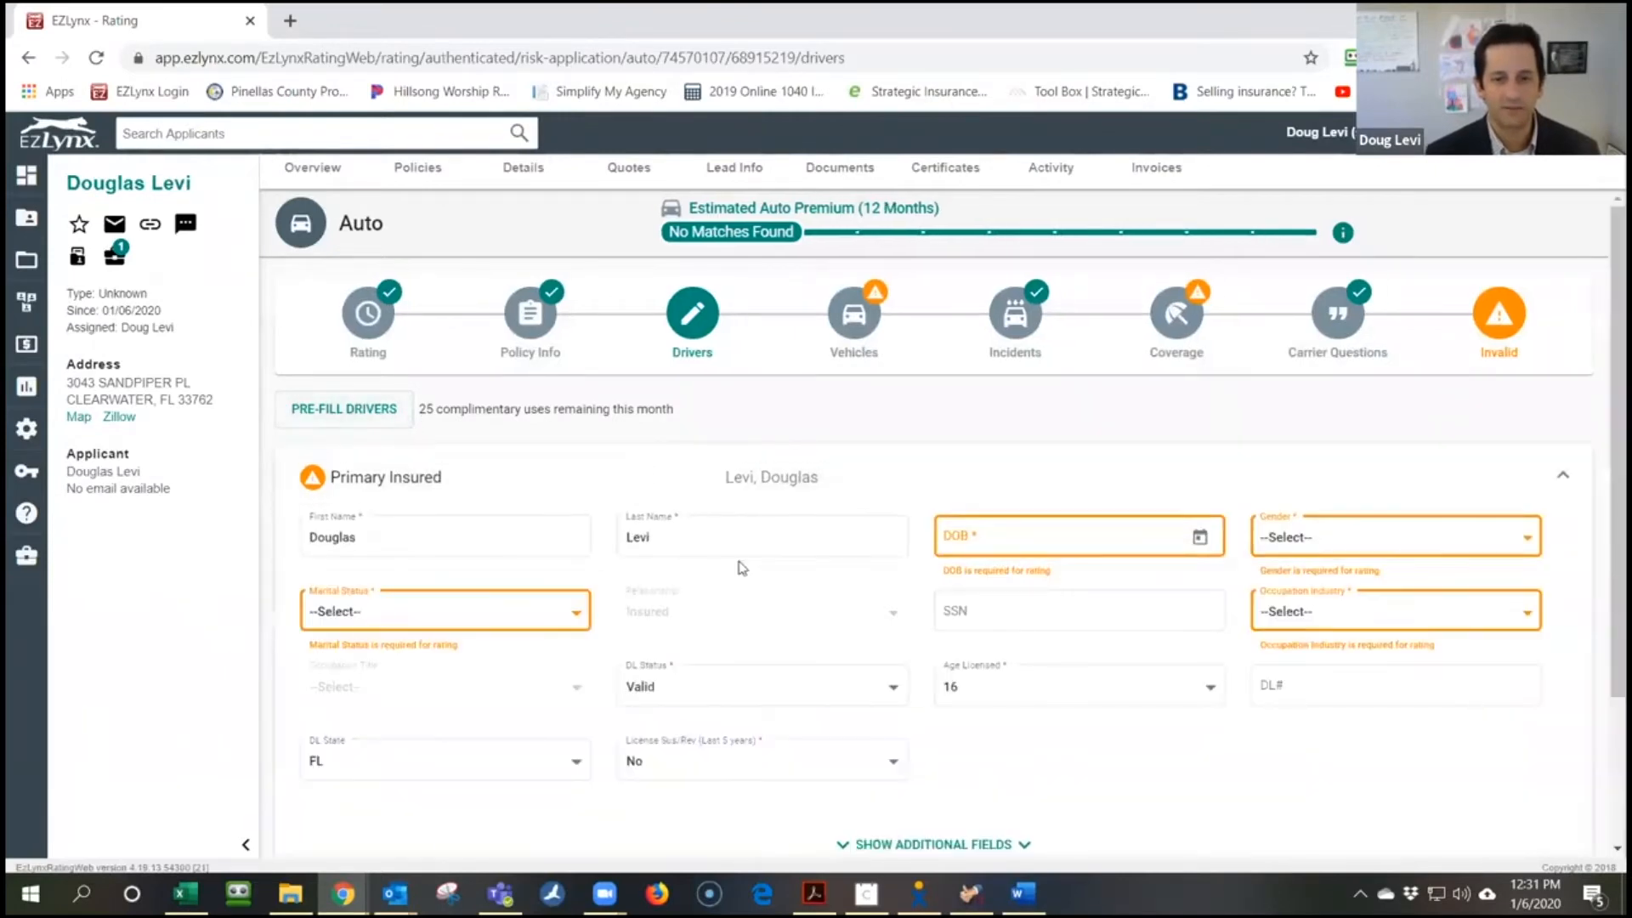
{"action": "scroll", "coordinate": [791, 545], "scroll_direction": "down", "scroll_amount": 1}
{"action": "scroll", "coordinate": [1276, 561], "scroll_direction": "down", "scroll_amount": 1}
{"action": "scroll", "coordinate": [1103, 620], "scroll_direction": "up", "scroll_amount": 2}
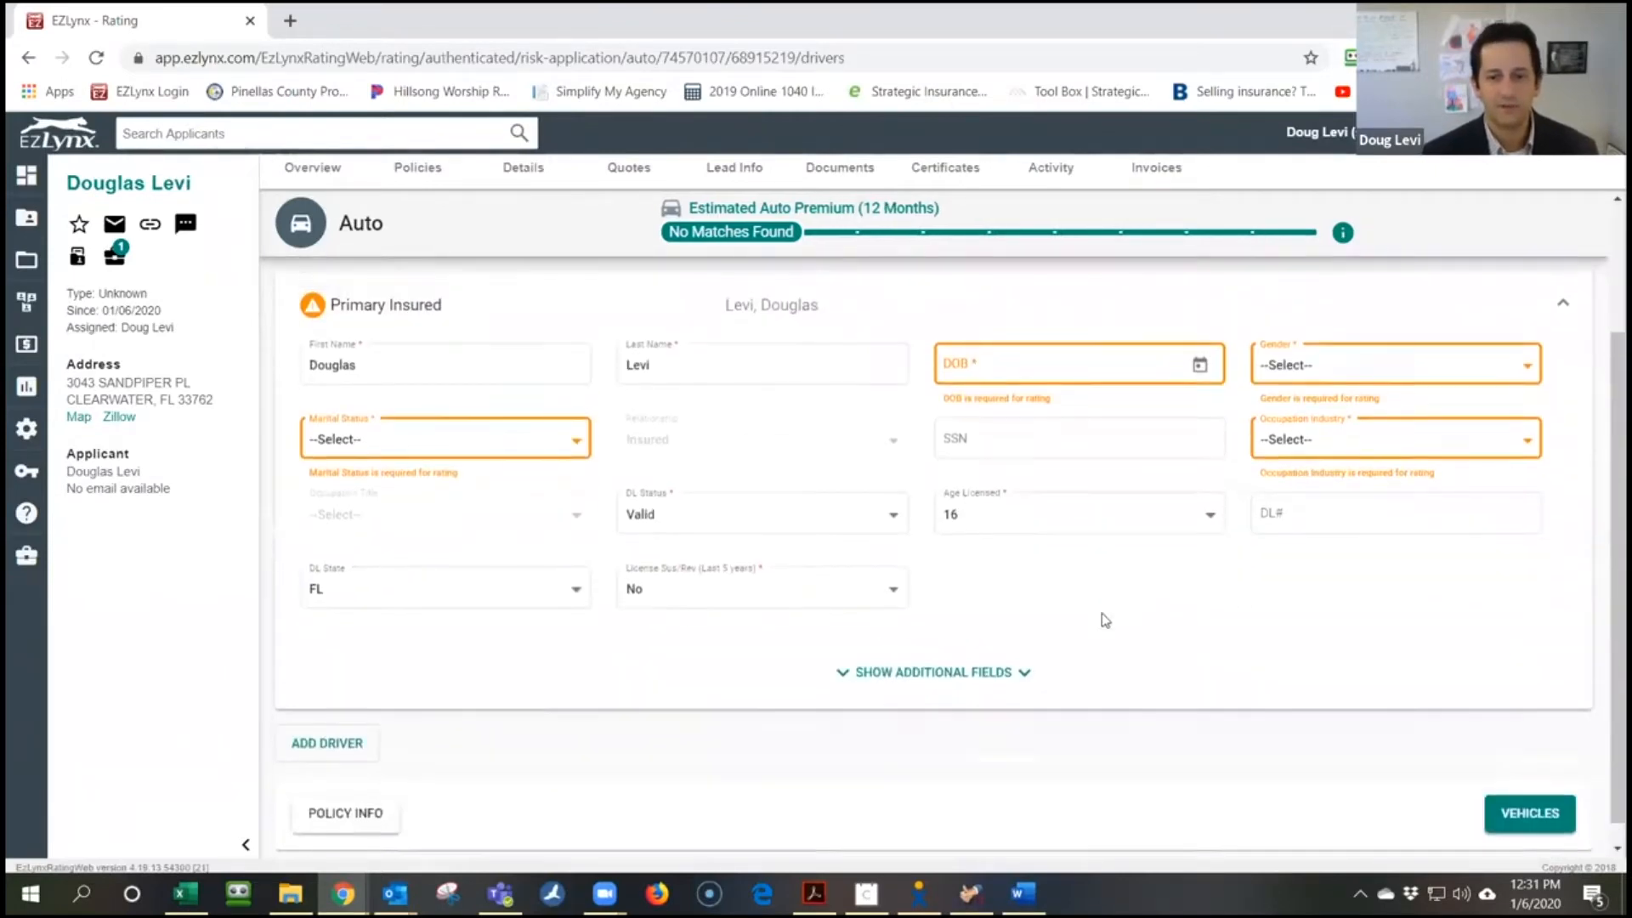
{"action": "left_click", "coordinate": [1002, 533]}
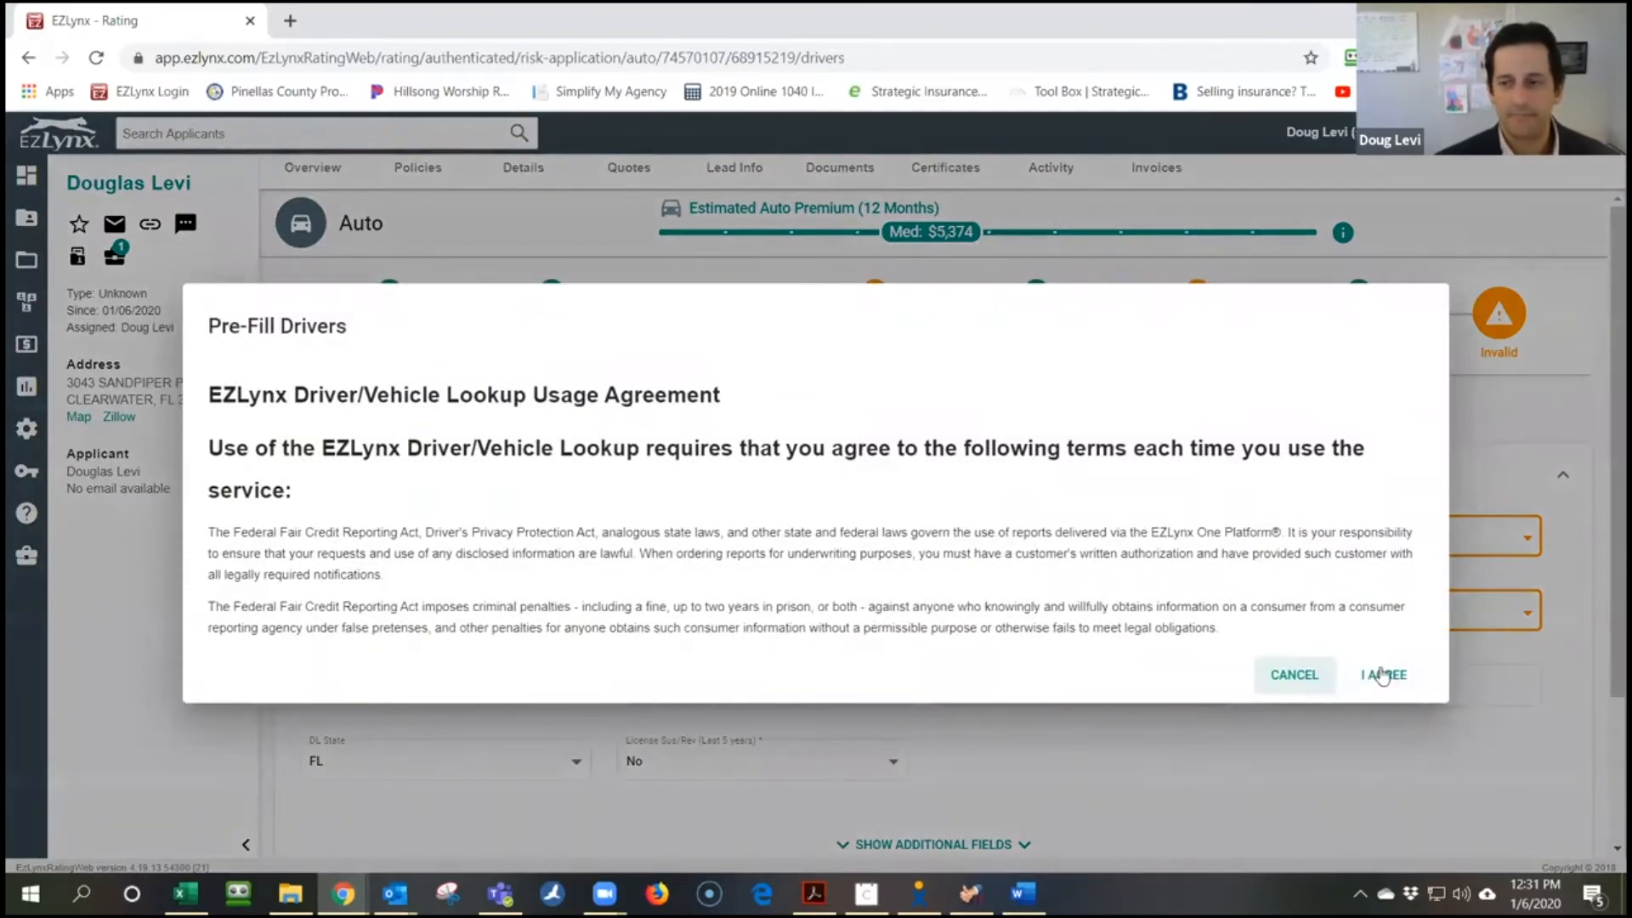
Accept the driver lookup agreement, run the address search, then cancel the pre-fill
{"action": "left_click", "coordinate": [1383, 675]}
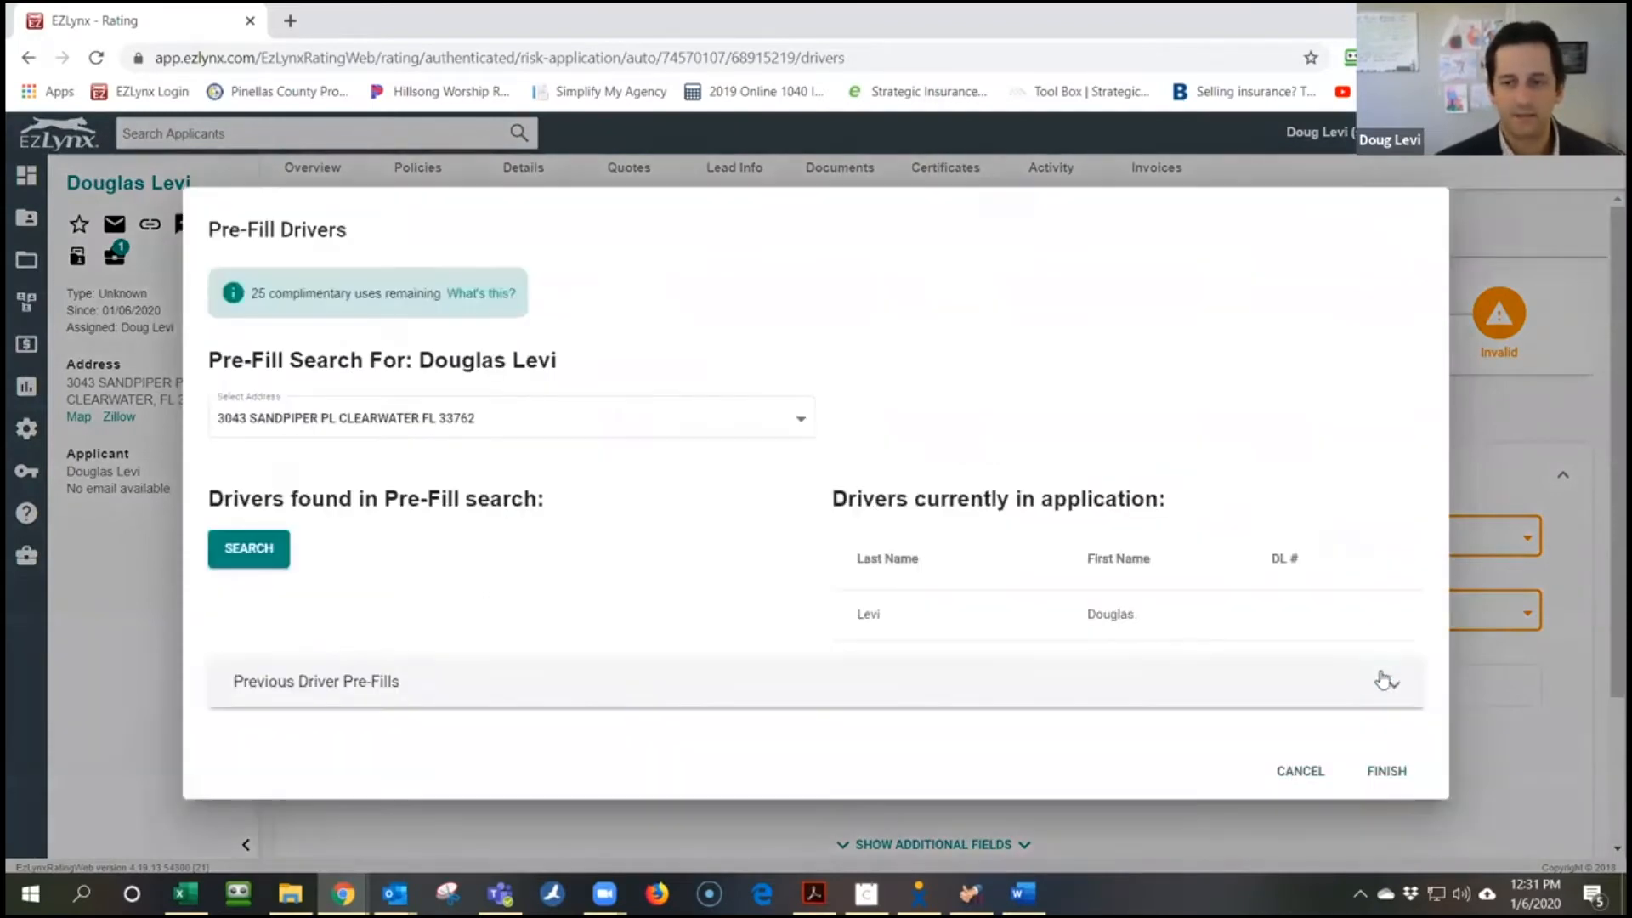
{"action": "left_click", "coordinate": [278, 565]}
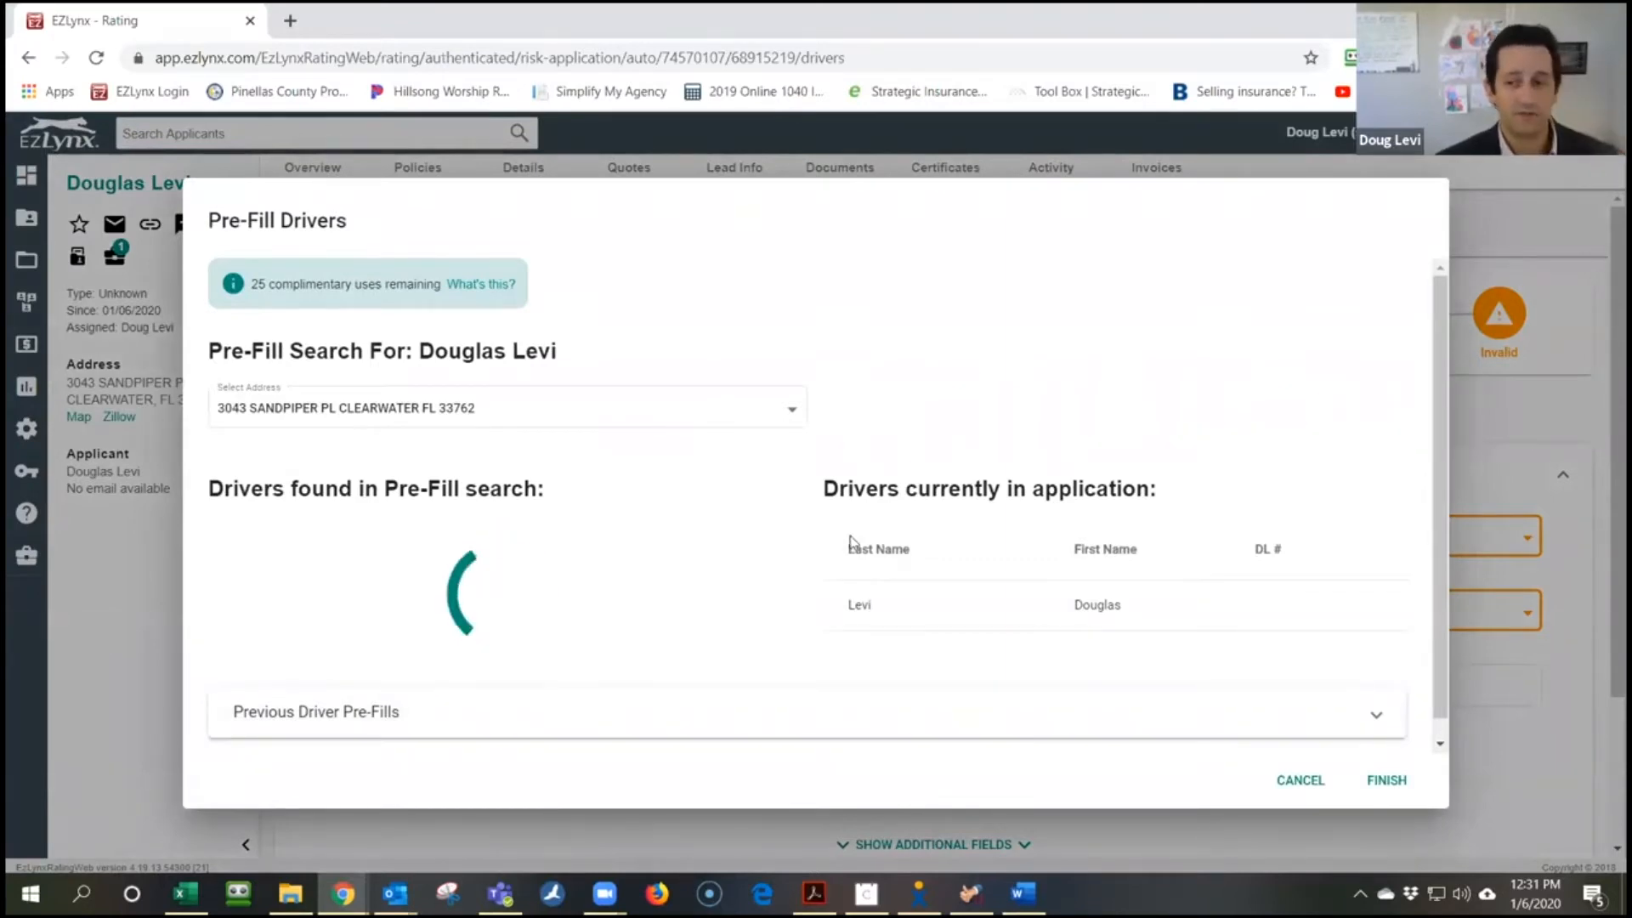
{"action": "scroll", "coordinate": [893, 518], "scroll_direction": "down", "scroll_amount": 1}
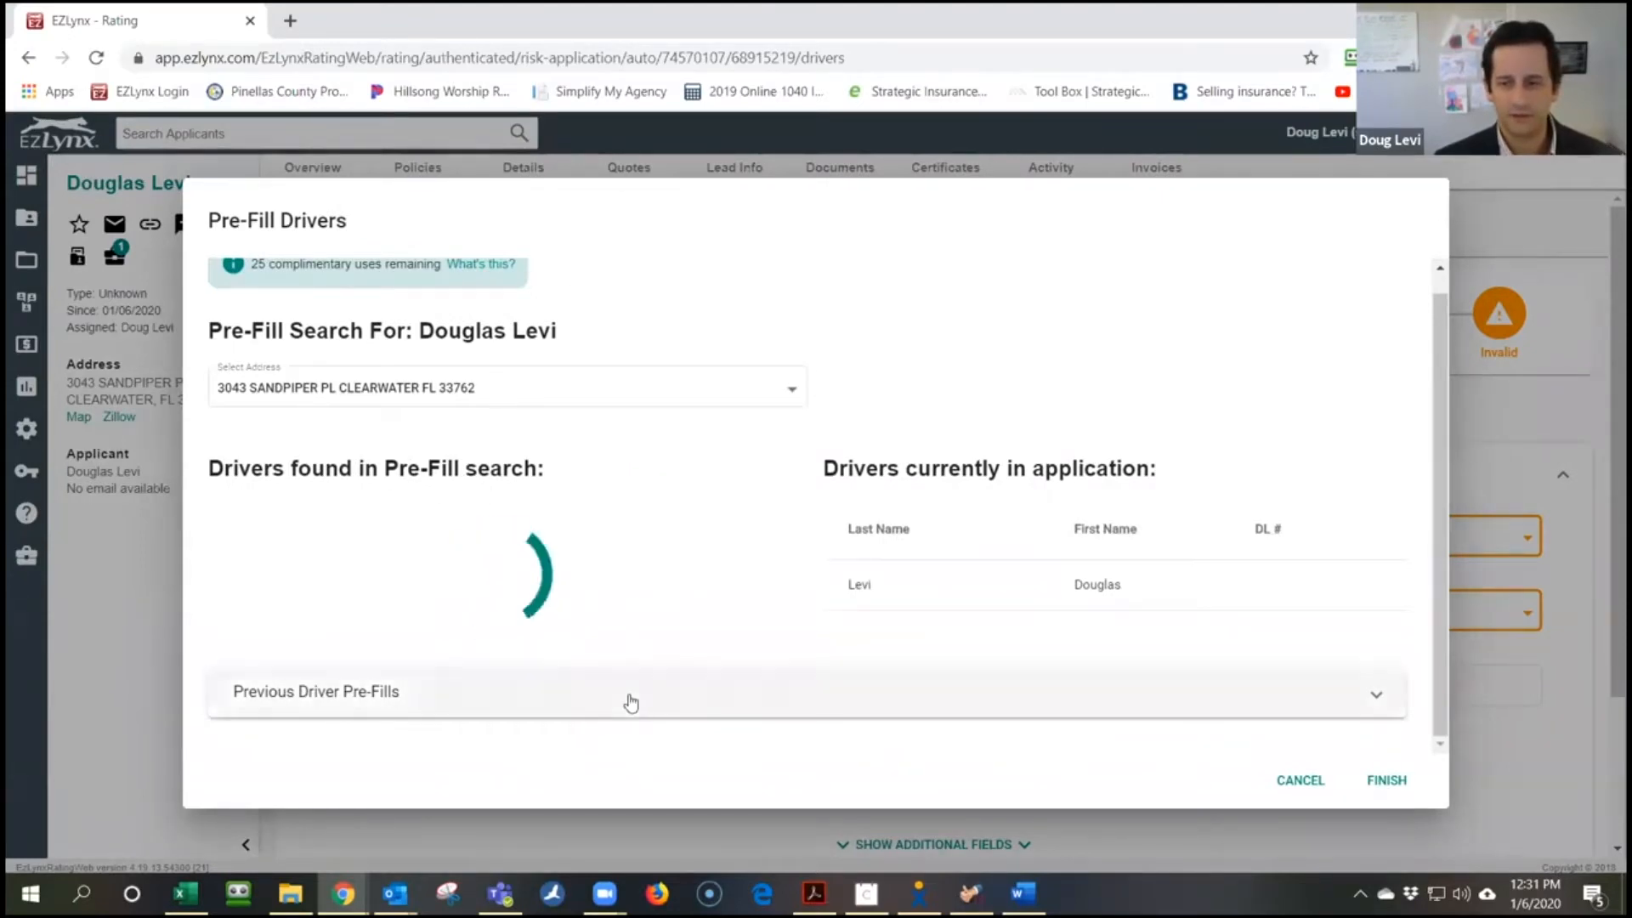
{"action": "left_click", "coordinate": [1298, 781]}
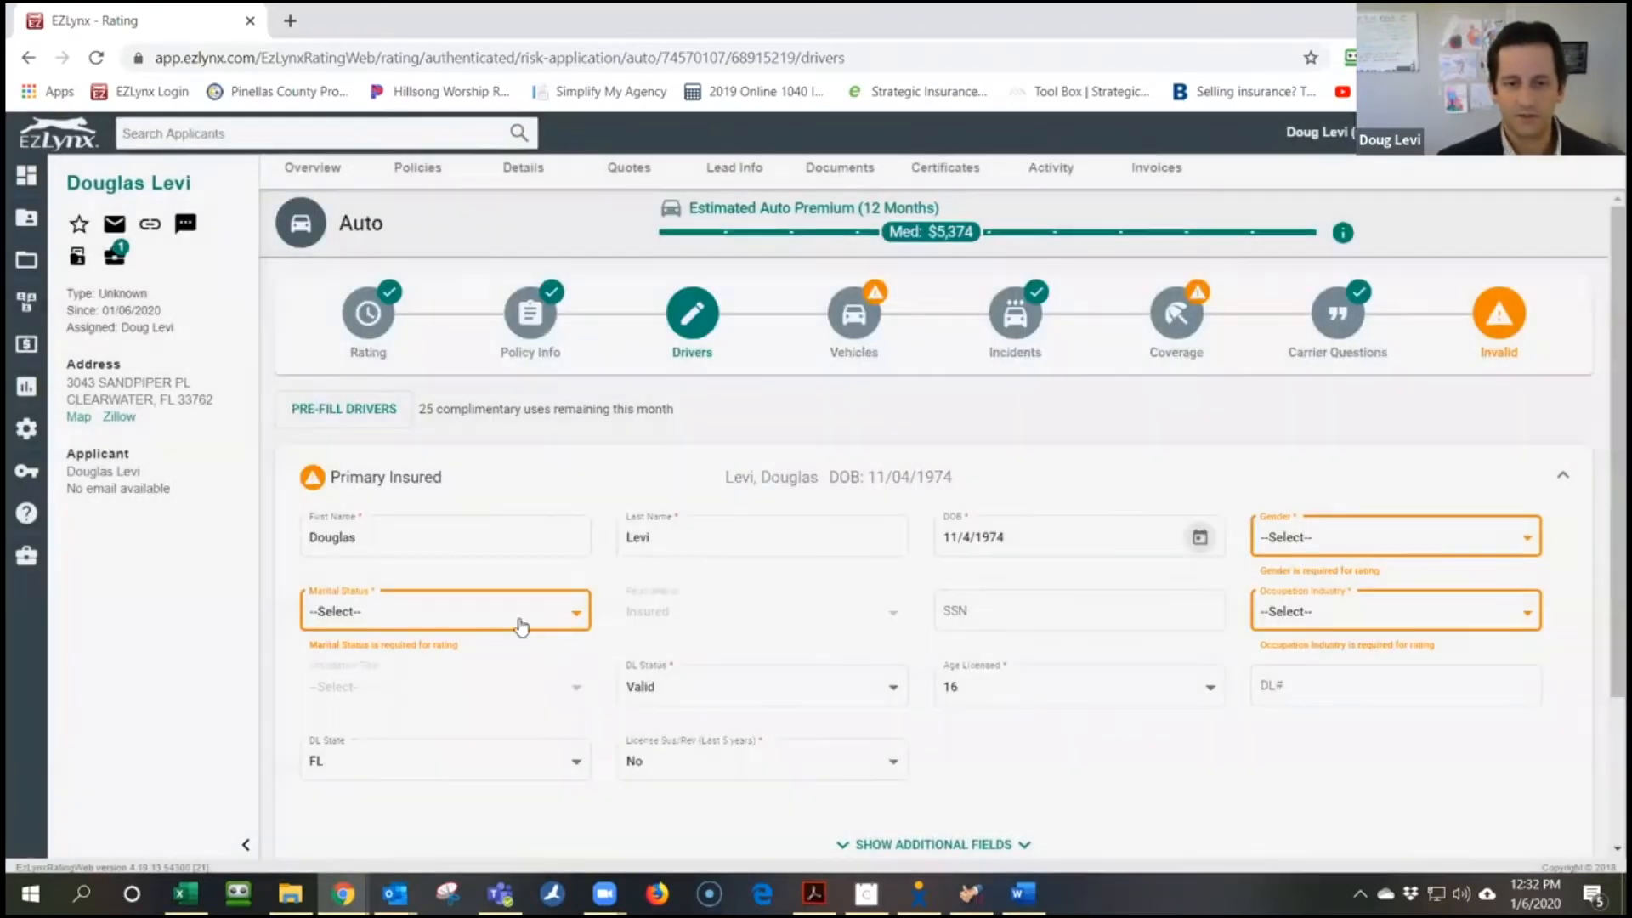
Correct the birth year to 1979 and set gender Male and marital status Single
{"action": "left_click", "coordinate": [1040, 540]}
{"action": "key", "text": "BackSpace"}
{"action": "type", "text": "9"}
{"action": "left_click", "coordinate": [1325, 591]}
{"action": "left_click", "coordinate": [1319, 625]}
{"action": "left_click", "coordinate": [477, 667]}
{"action": "left_click", "coordinate": [477, 699]}
Set occupation industry Insurance and title Executive, then go to the Vehicles step
{"action": "scroll", "coordinate": [784, 619], "scroll_direction": "down", "scroll_amount": 3}
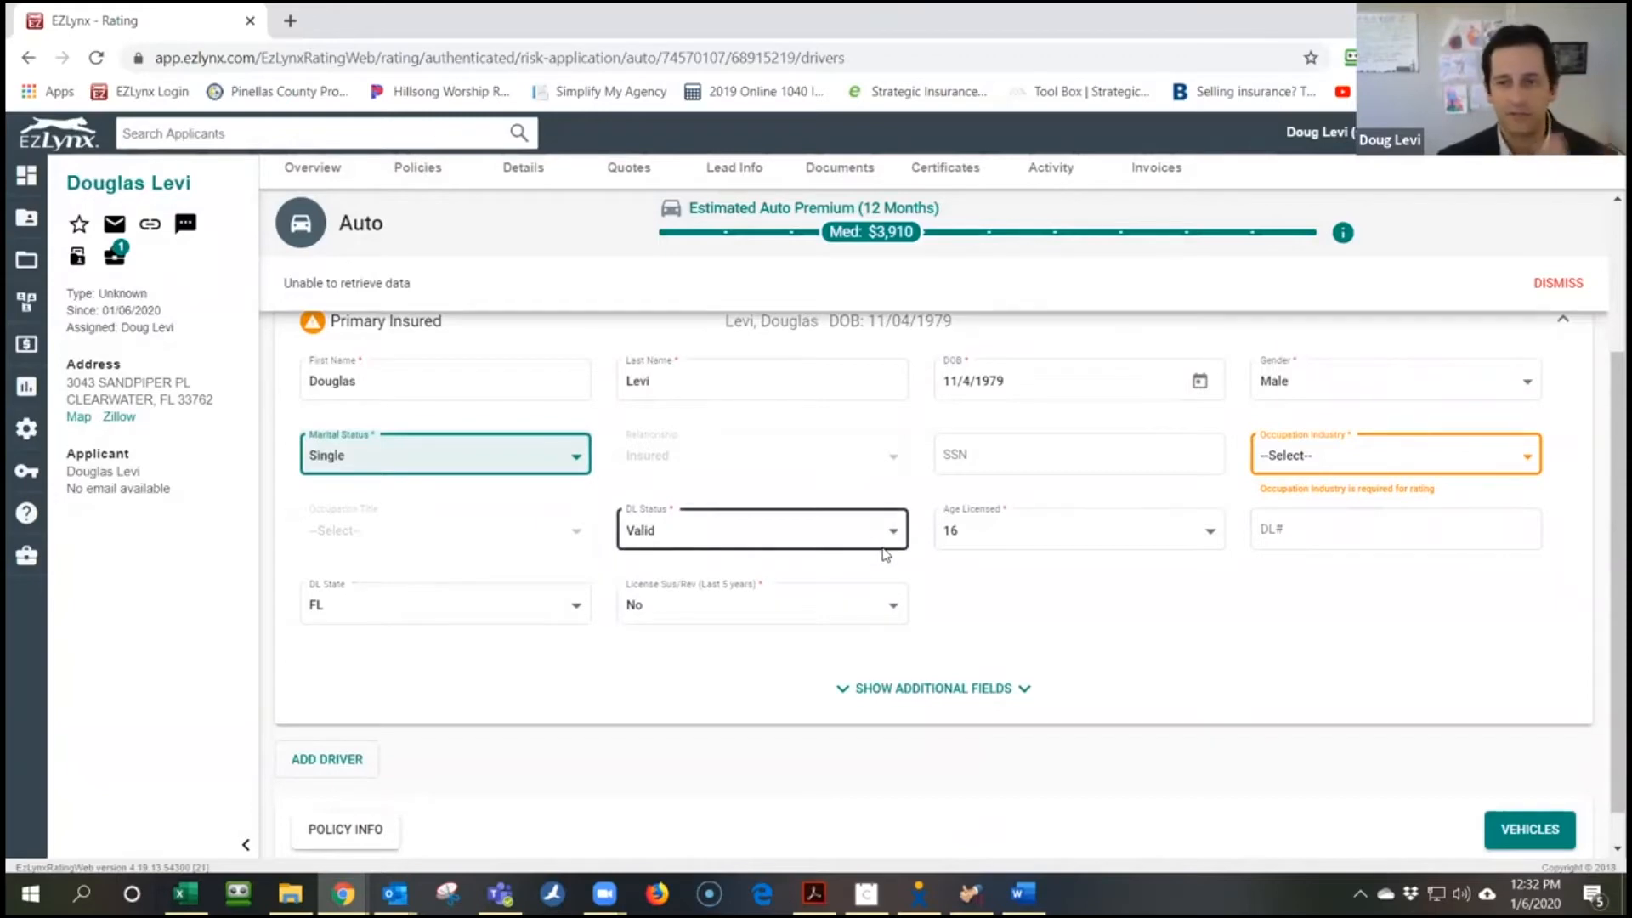
{"action": "left_click", "coordinate": [1321, 464]}
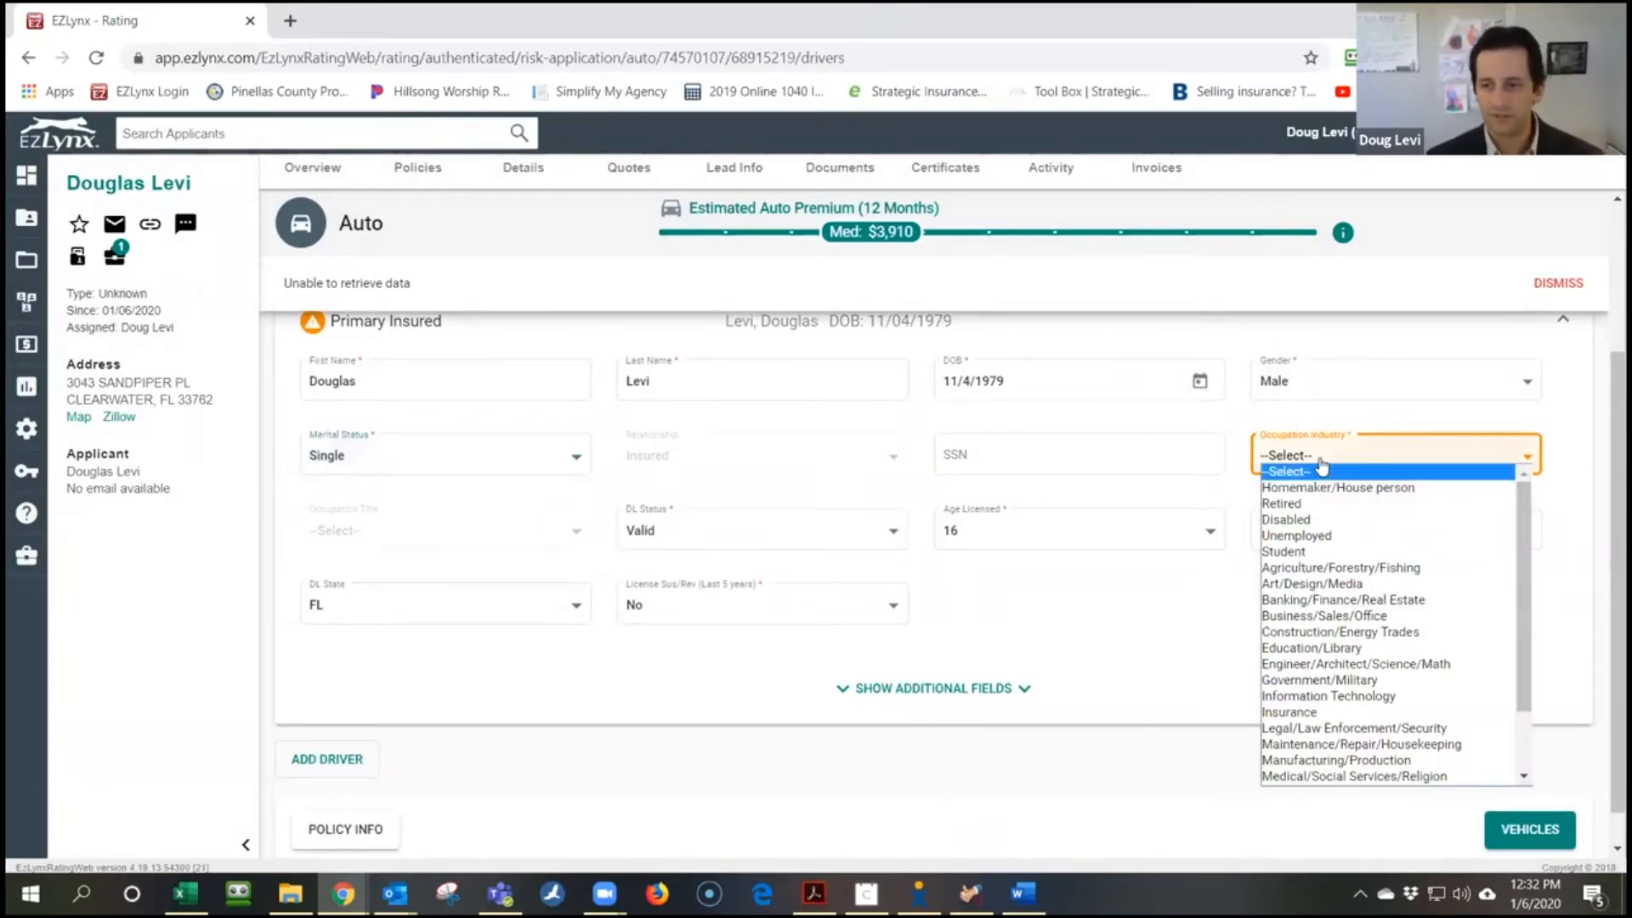
{"action": "left_click", "coordinate": [1358, 714]}
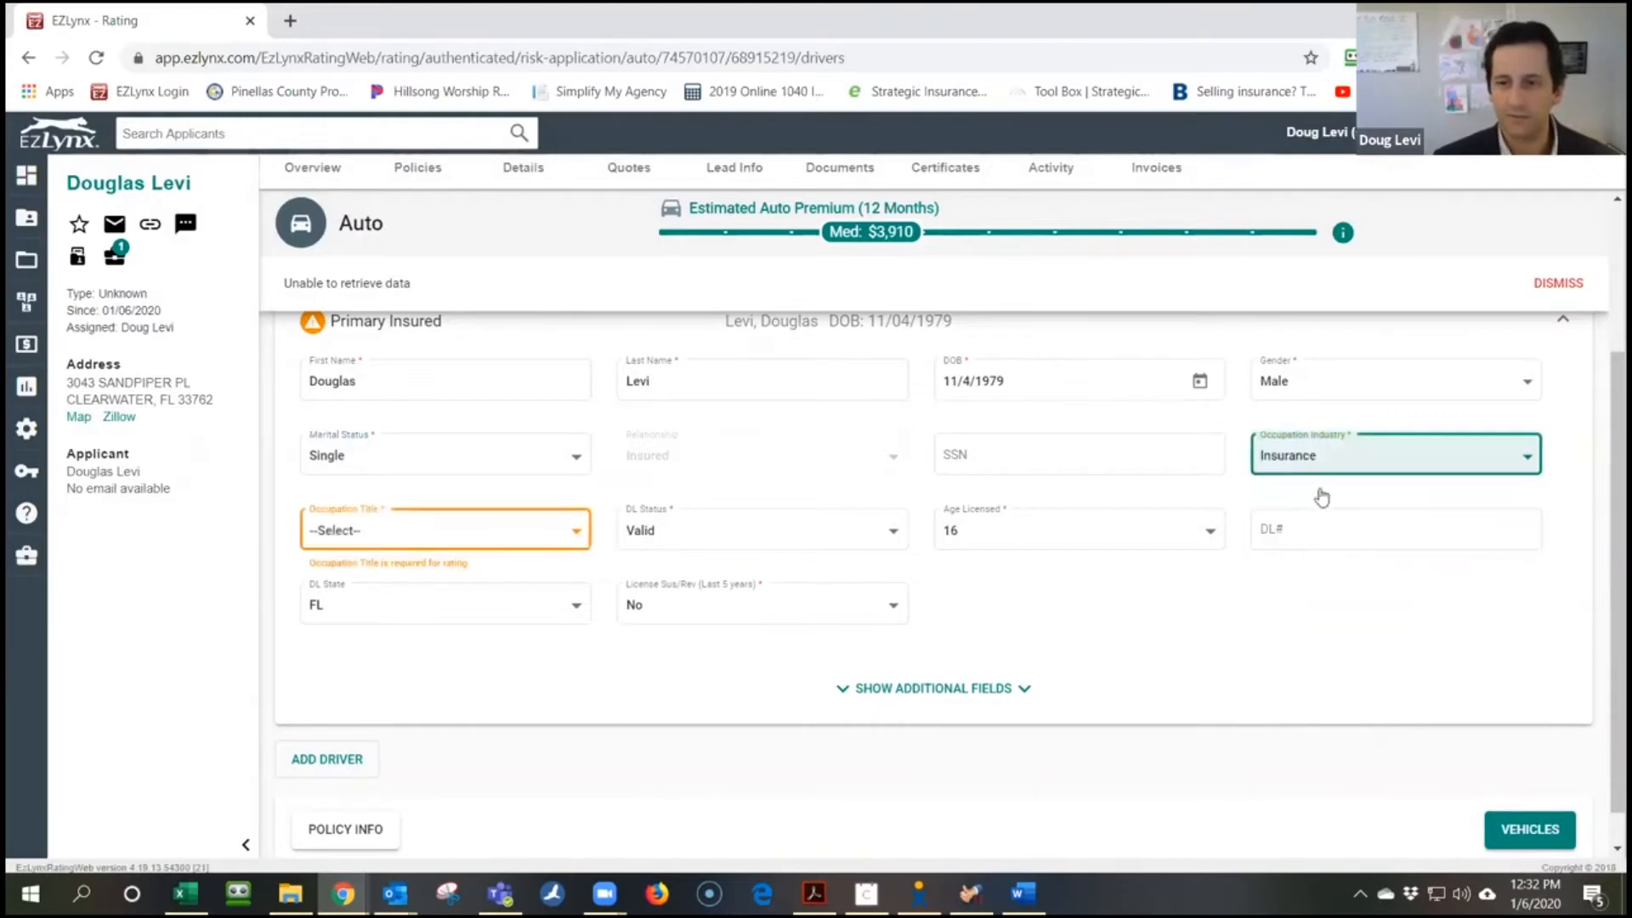
{"action": "left_click", "coordinate": [539, 536]}
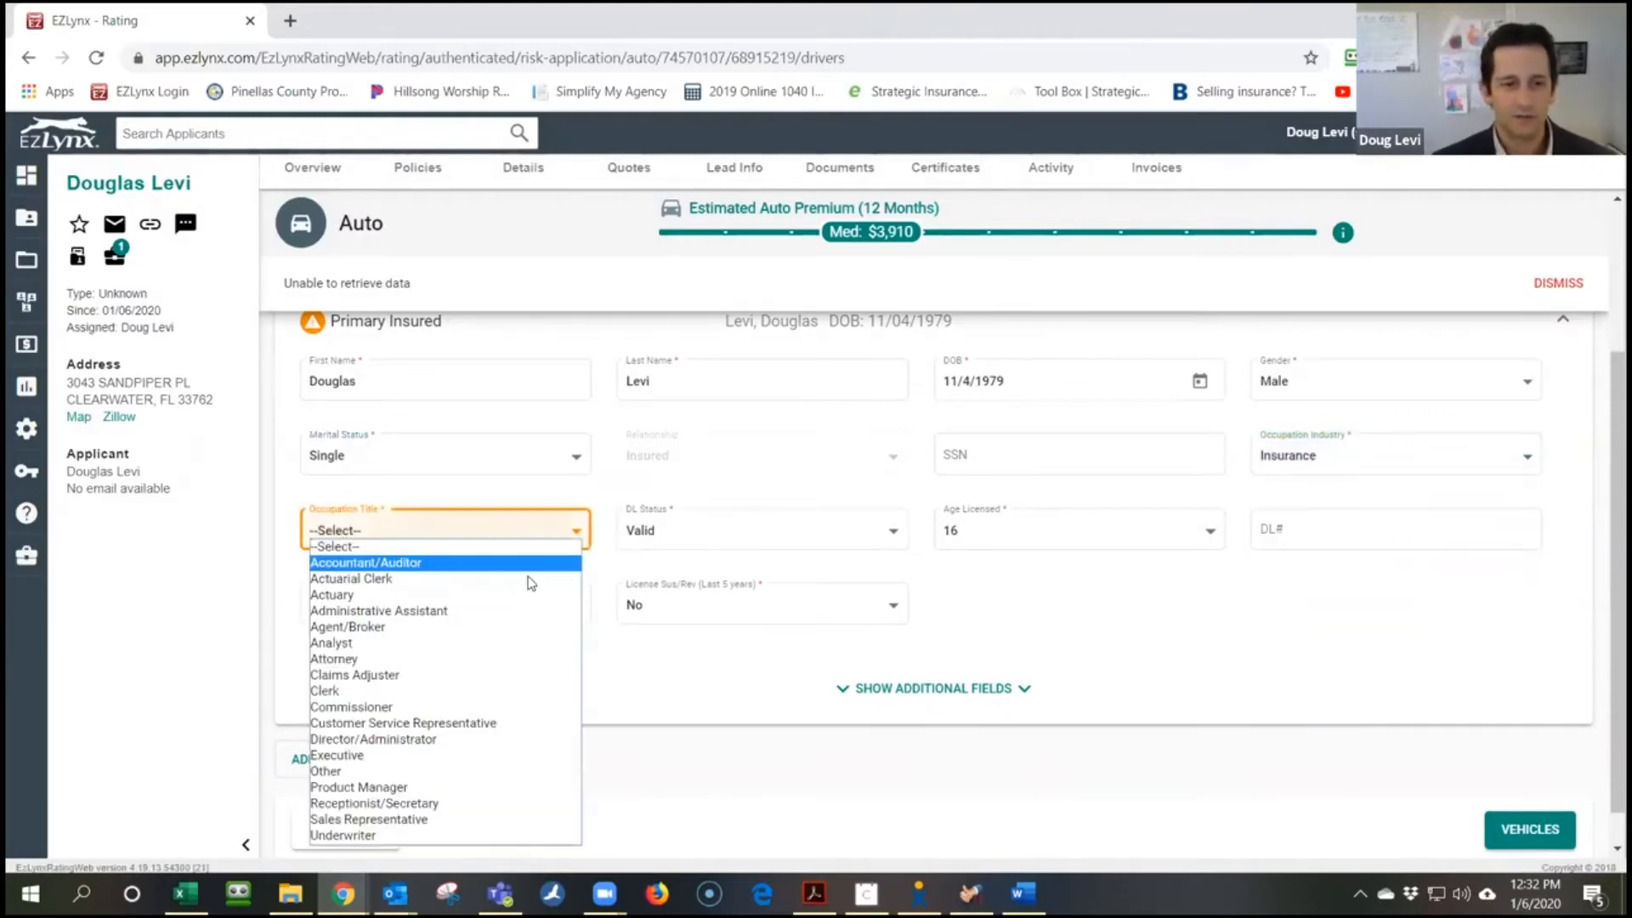
{"action": "left_click", "coordinate": [532, 758]}
{"action": "scroll", "coordinate": [1140, 652], "scroll_direction": "down", "scroll_amount": 1}
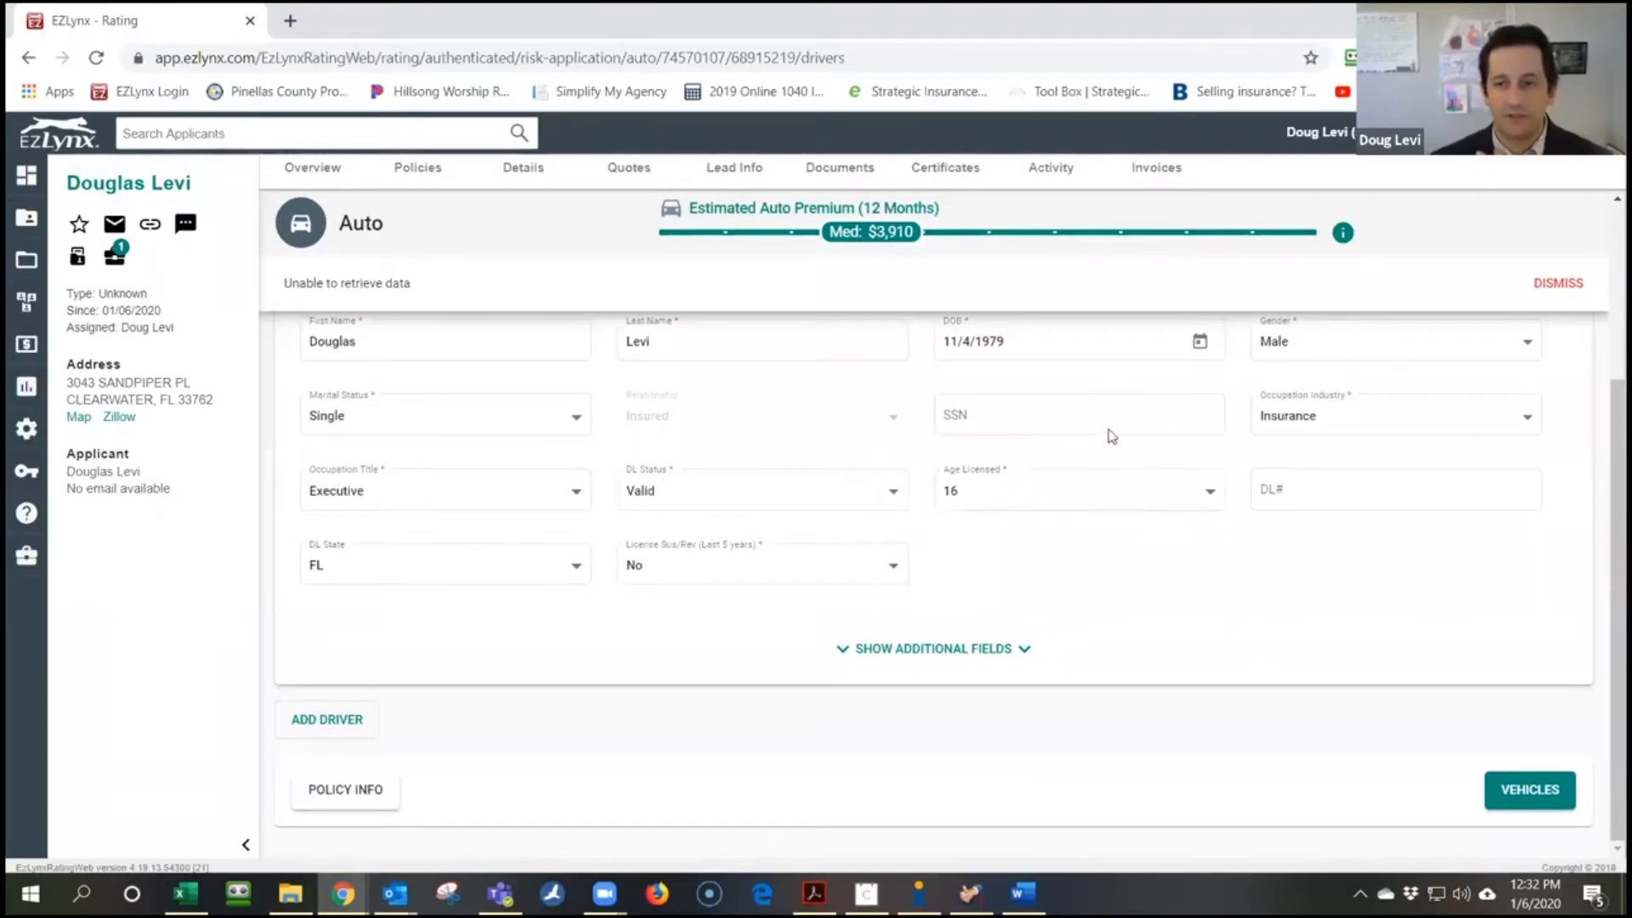
{"action": "left_click", "coordinate": [1522, 796]}
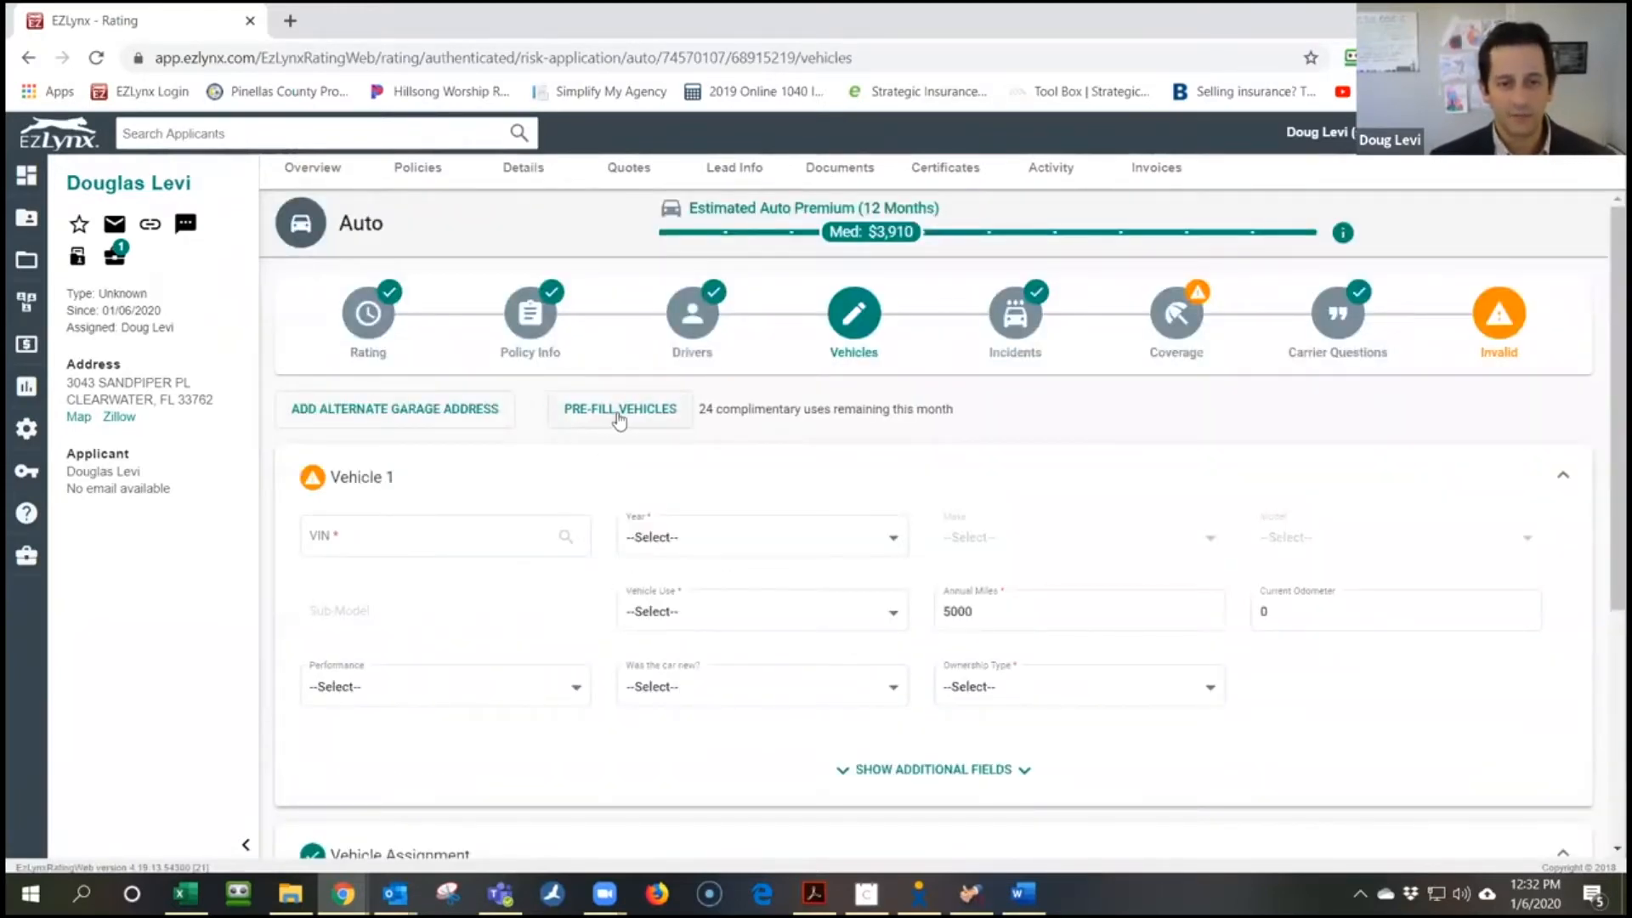
Run the vehicle pre-fill search and add both found vehicles, the 2017 Pacifica and 2013 SRX
{"action": "left_click", "coordinate": [627, 410]}
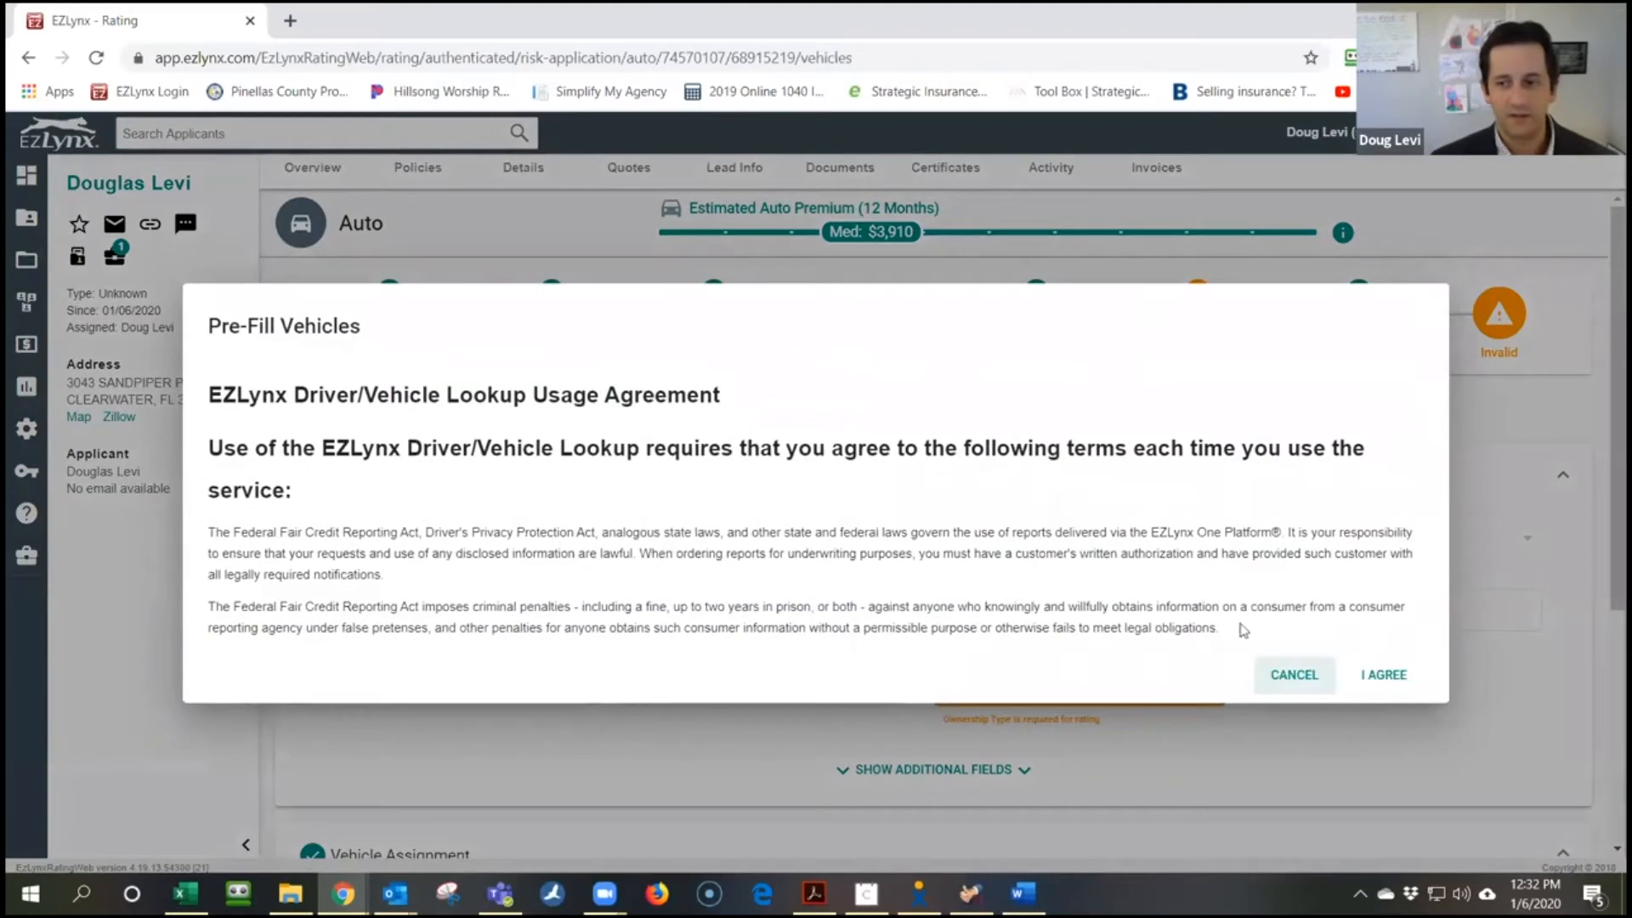
{"action": "left_click", "coordinate": [1383, 674]}
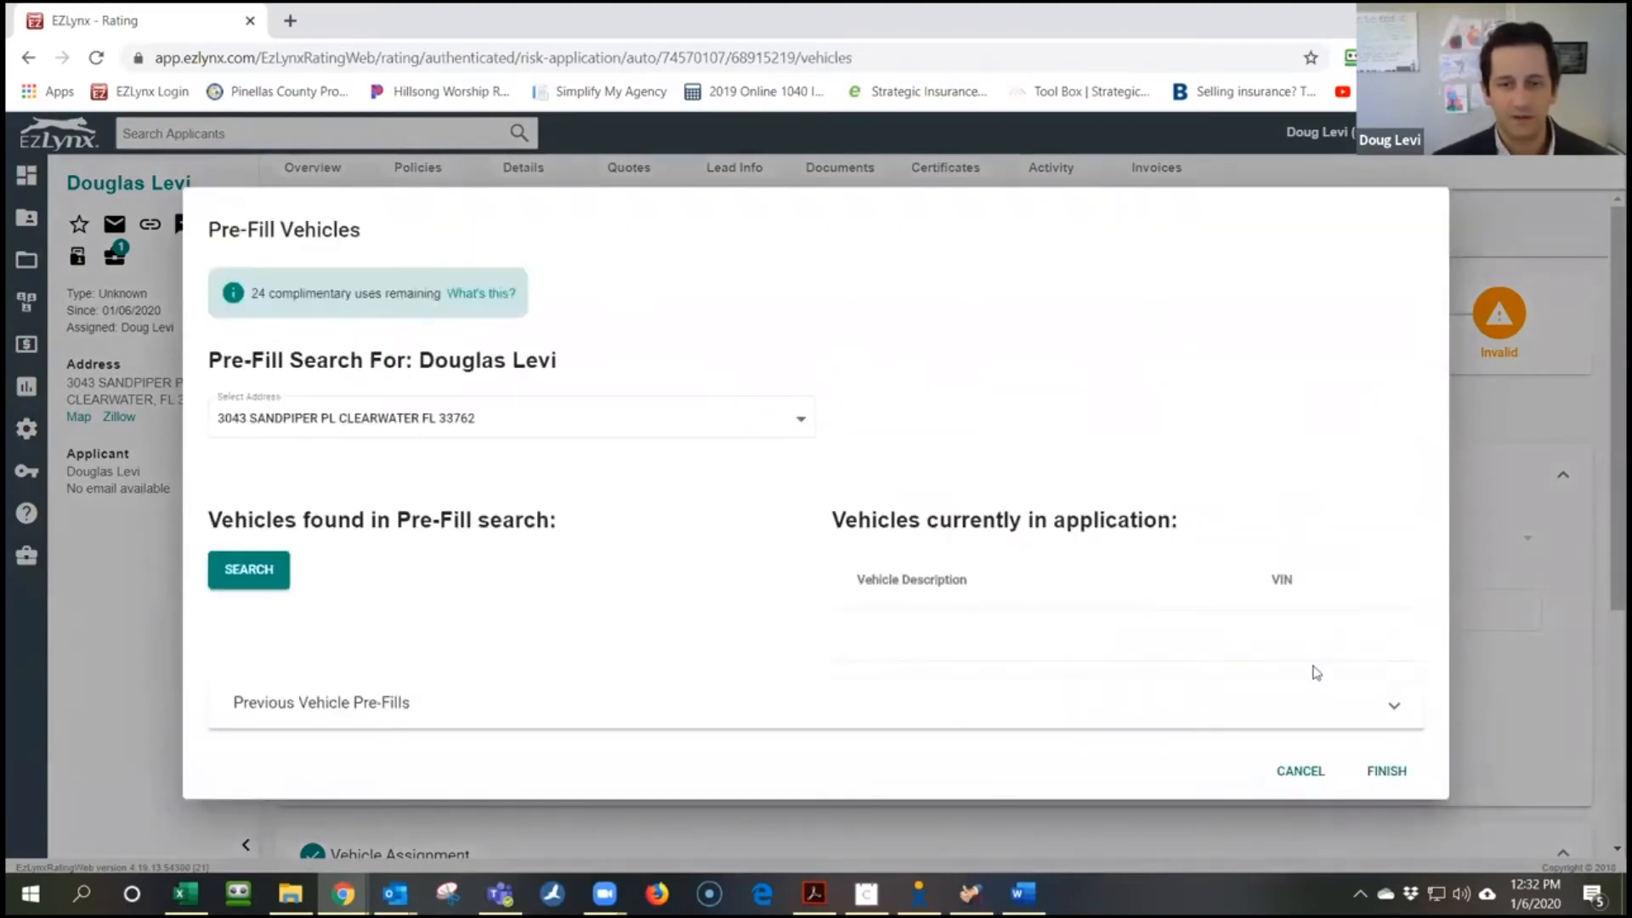
{"action": "left_click", "coordinate": [236, 572]}
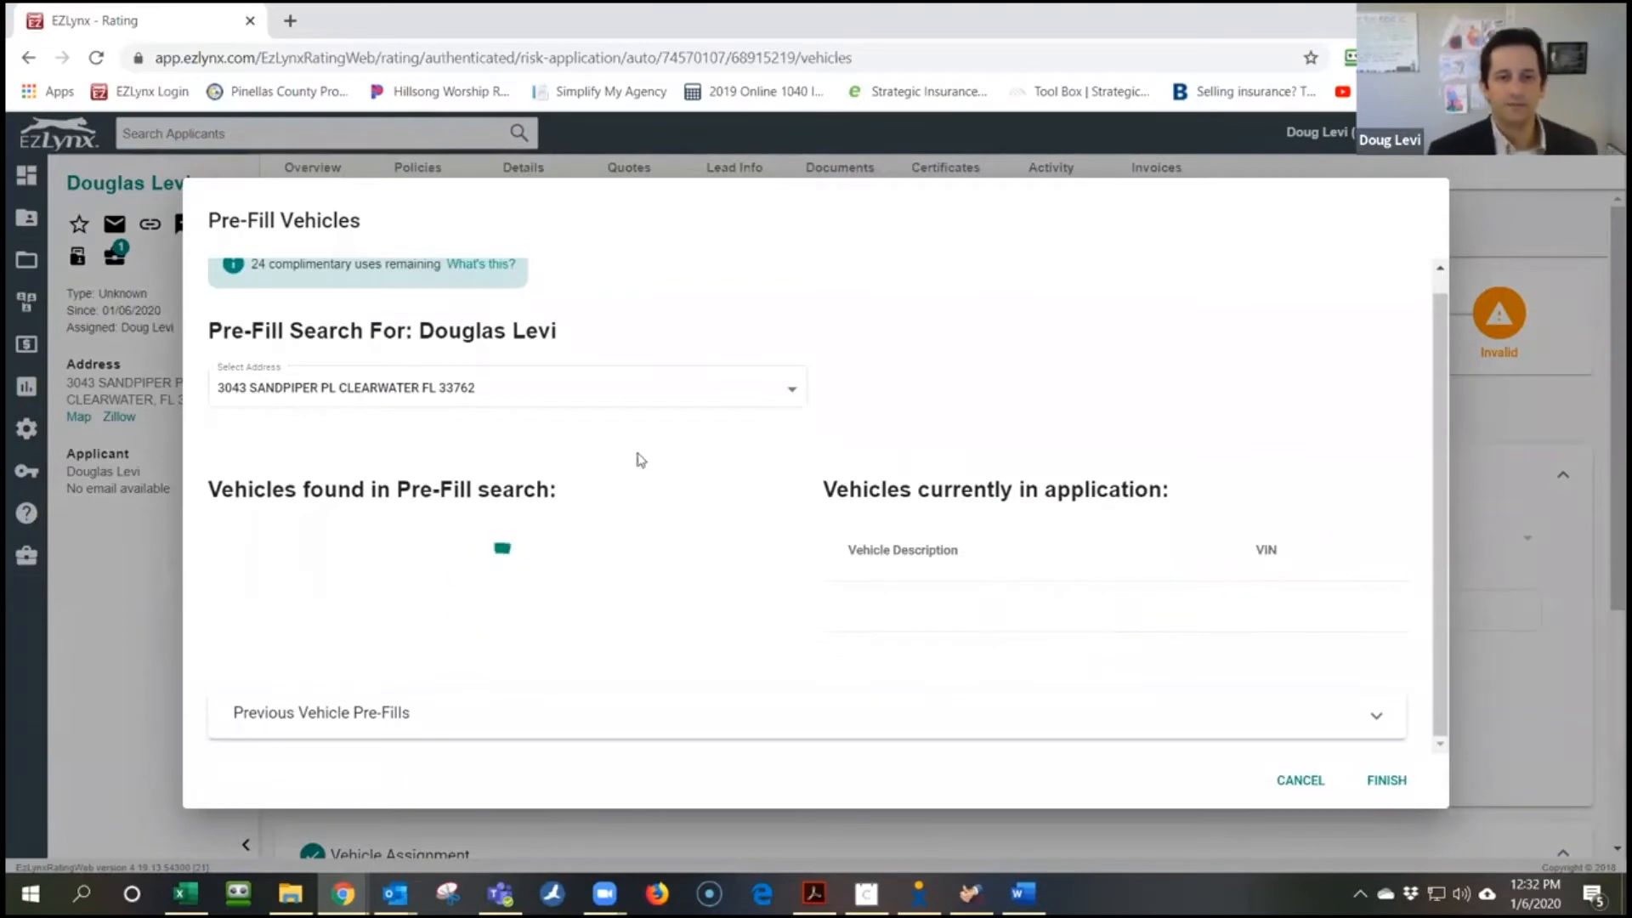
{"action": "scroll", "coordinate": [674, 603], "scroll_direction": "down", "scroll_amount": 1}
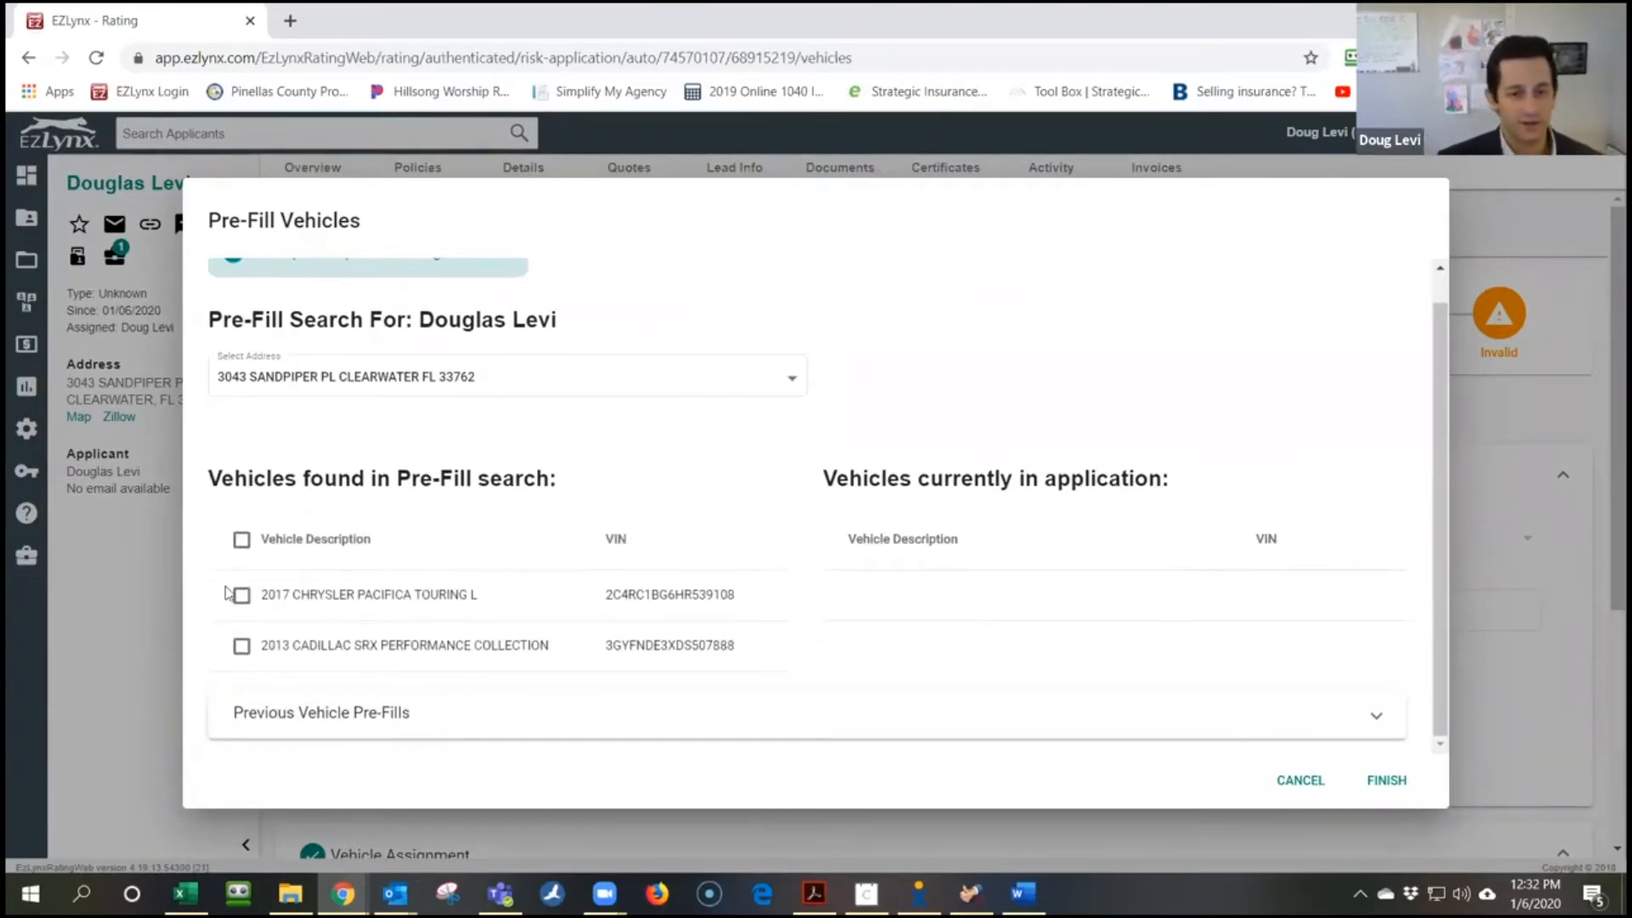
{"action": "left_click", "coordinate": [241, 541]}
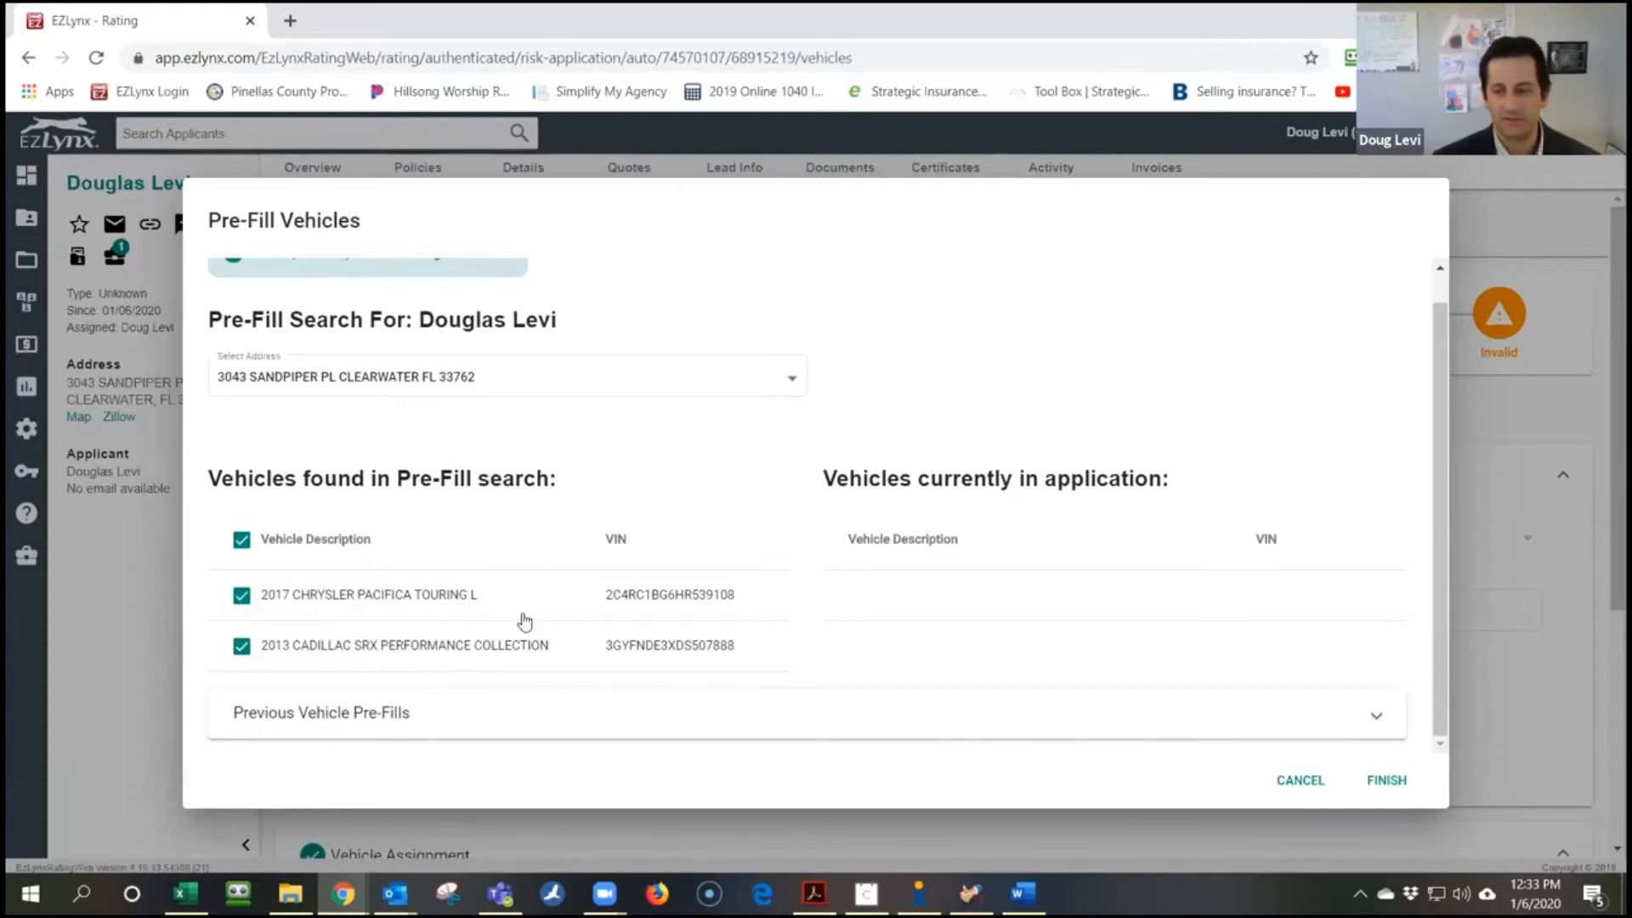
{"action": "left_click", "coordinate": [1384, 783]}
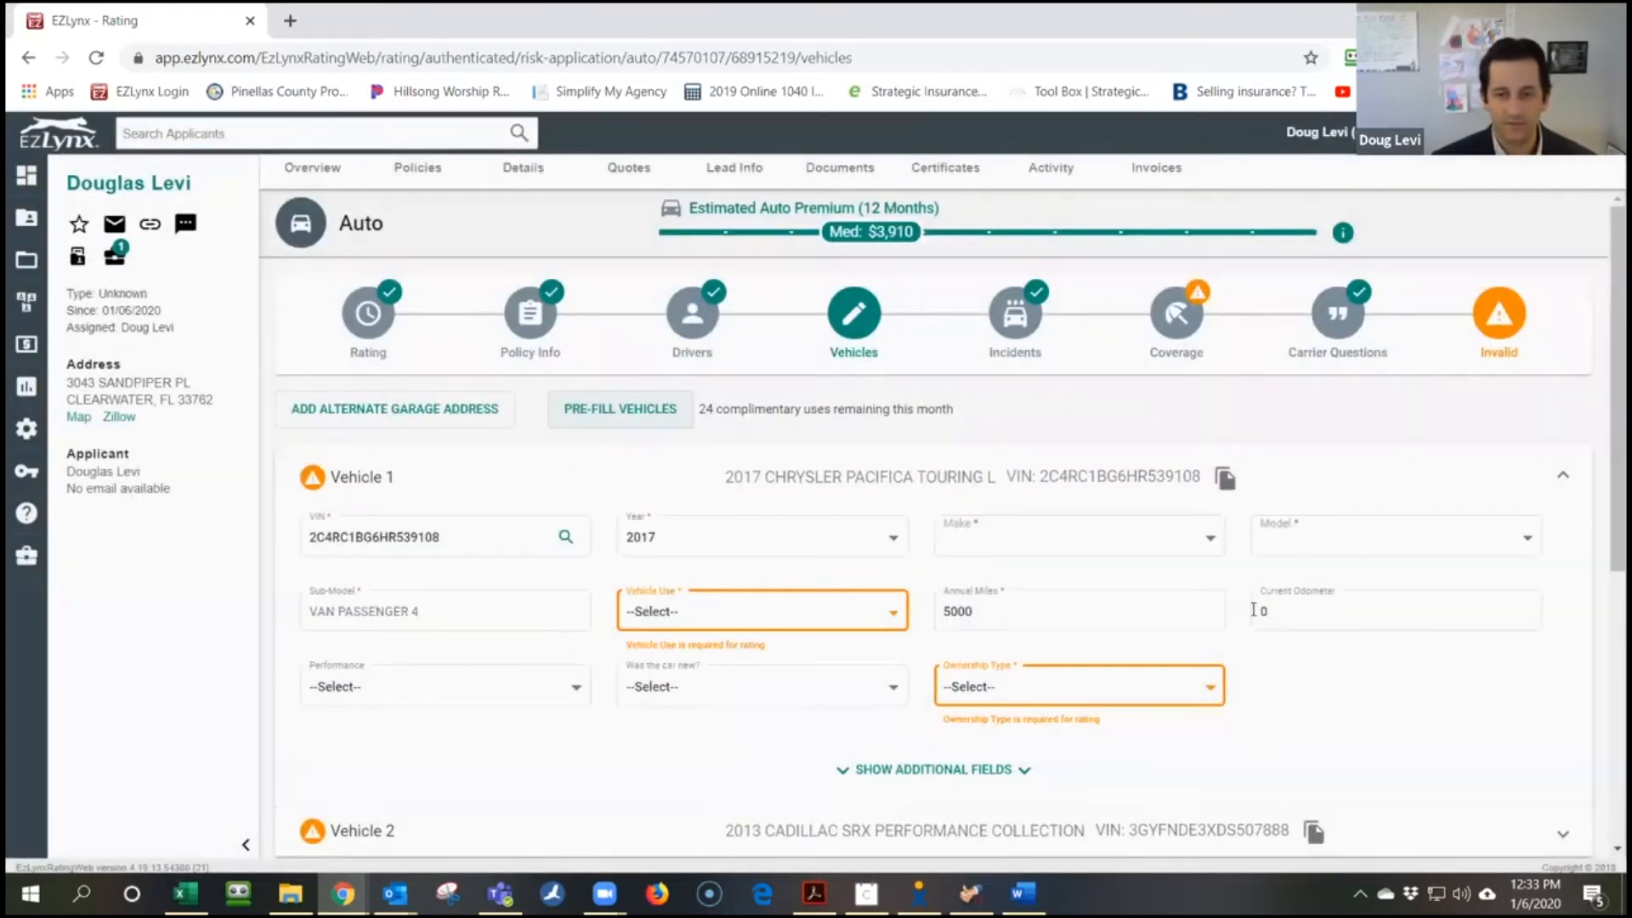
Set the Chrysler's (Vehicle 1) use to Pleasure and its annual miles to 10000
{"action": "scroll", "coordinate": [1224, 661], "scroll_direction": "down", "scroll_amount": 2}
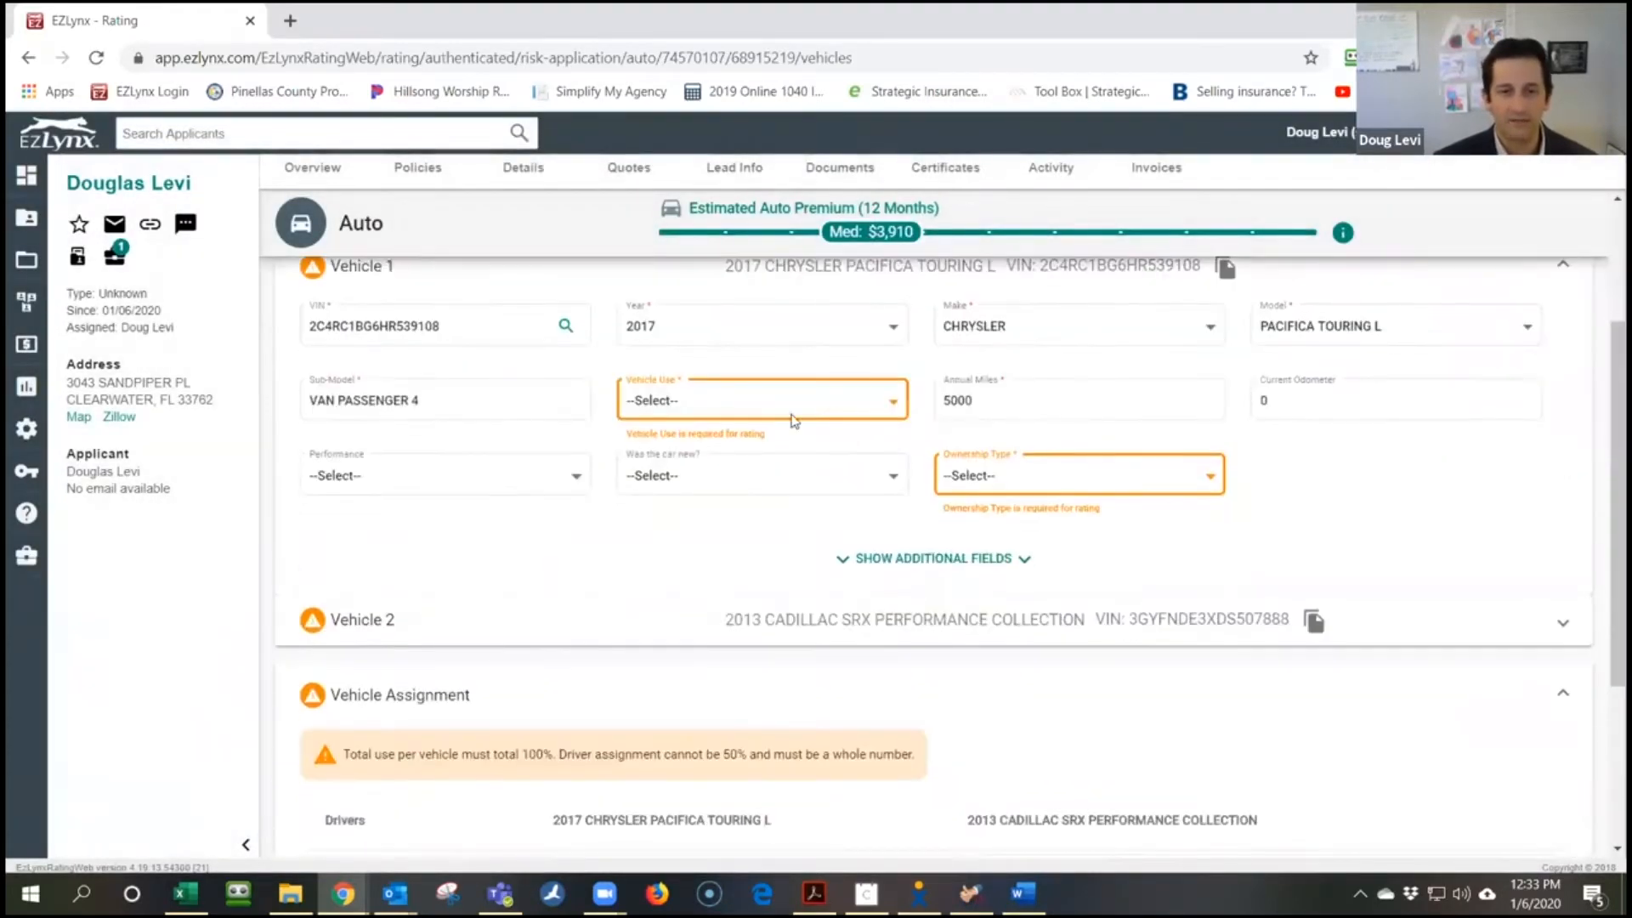
{"action": "left_click", "coordinate": [795, 401]}
{"action": "left_click", "coordinate": [800, 467]}
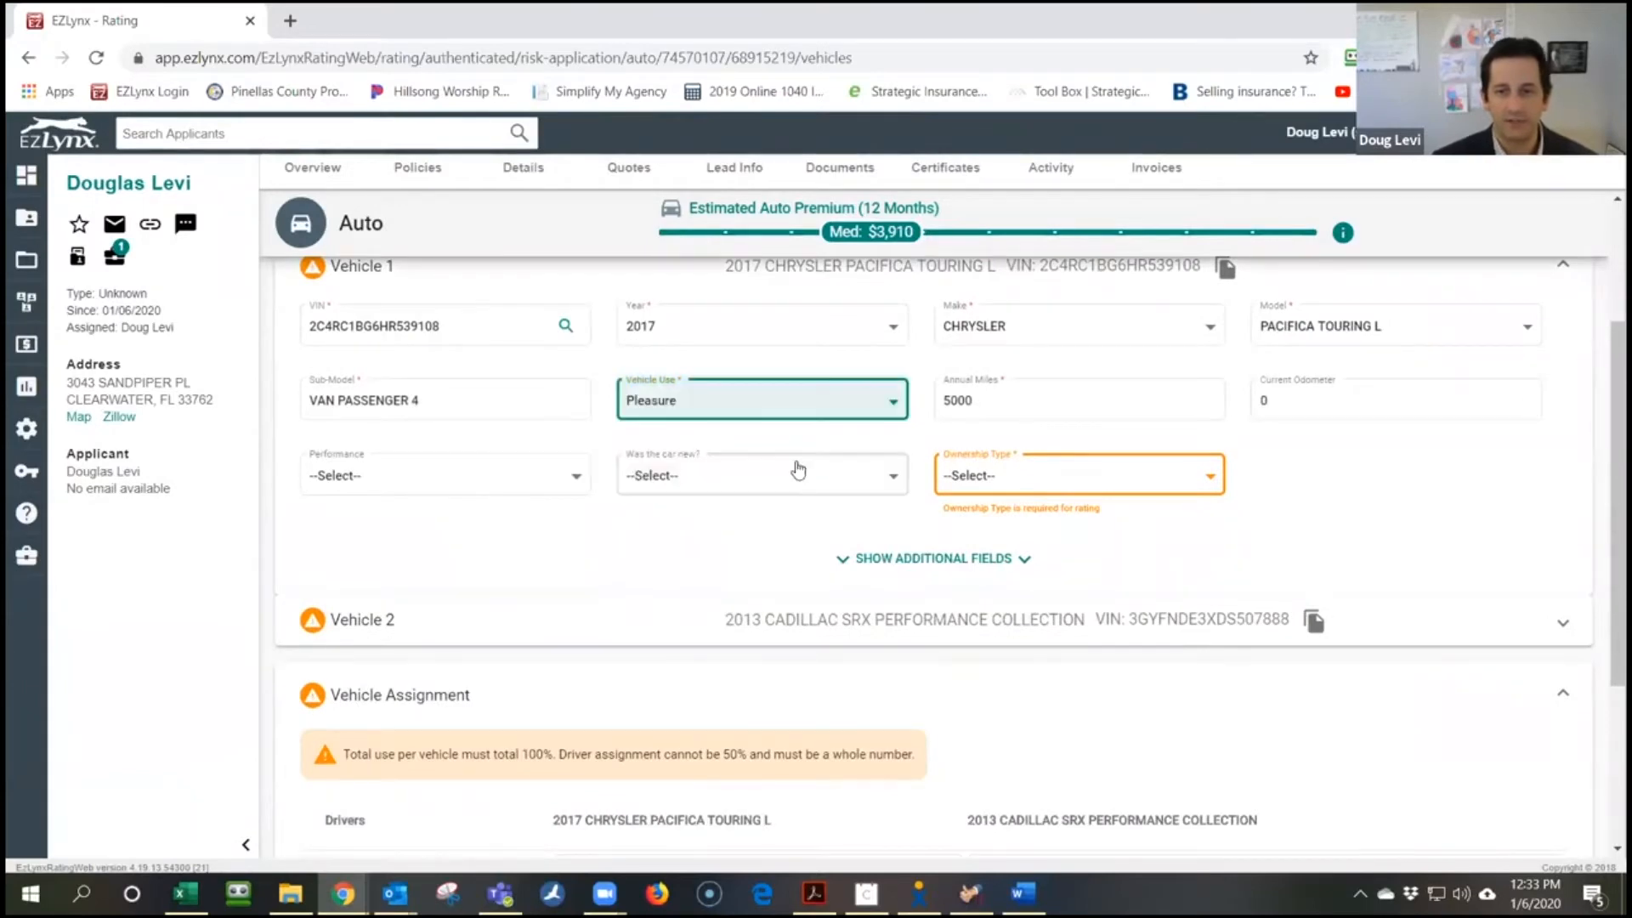
{"action": "scroll", "coordinate": [742, 416], "scroll_direction": "up", "scroll_amount": 2}
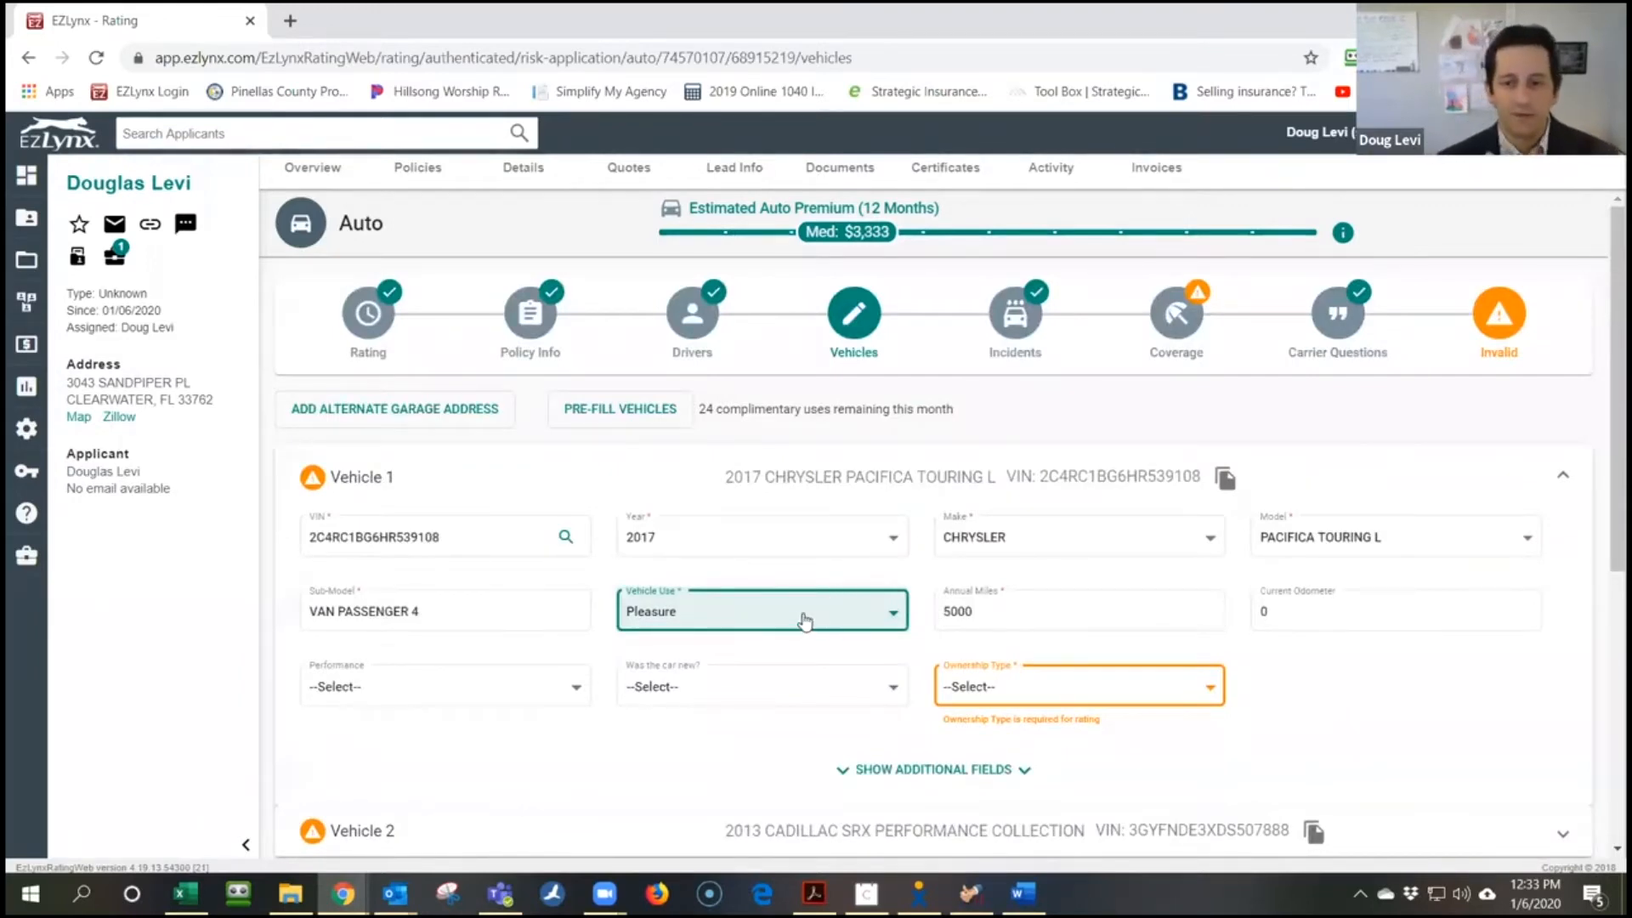
{"action": "double_click", "coordinate": [1144, 609]}
{"action": "type", "text": "1000"}
{"action": "key", "text": "Tab"}
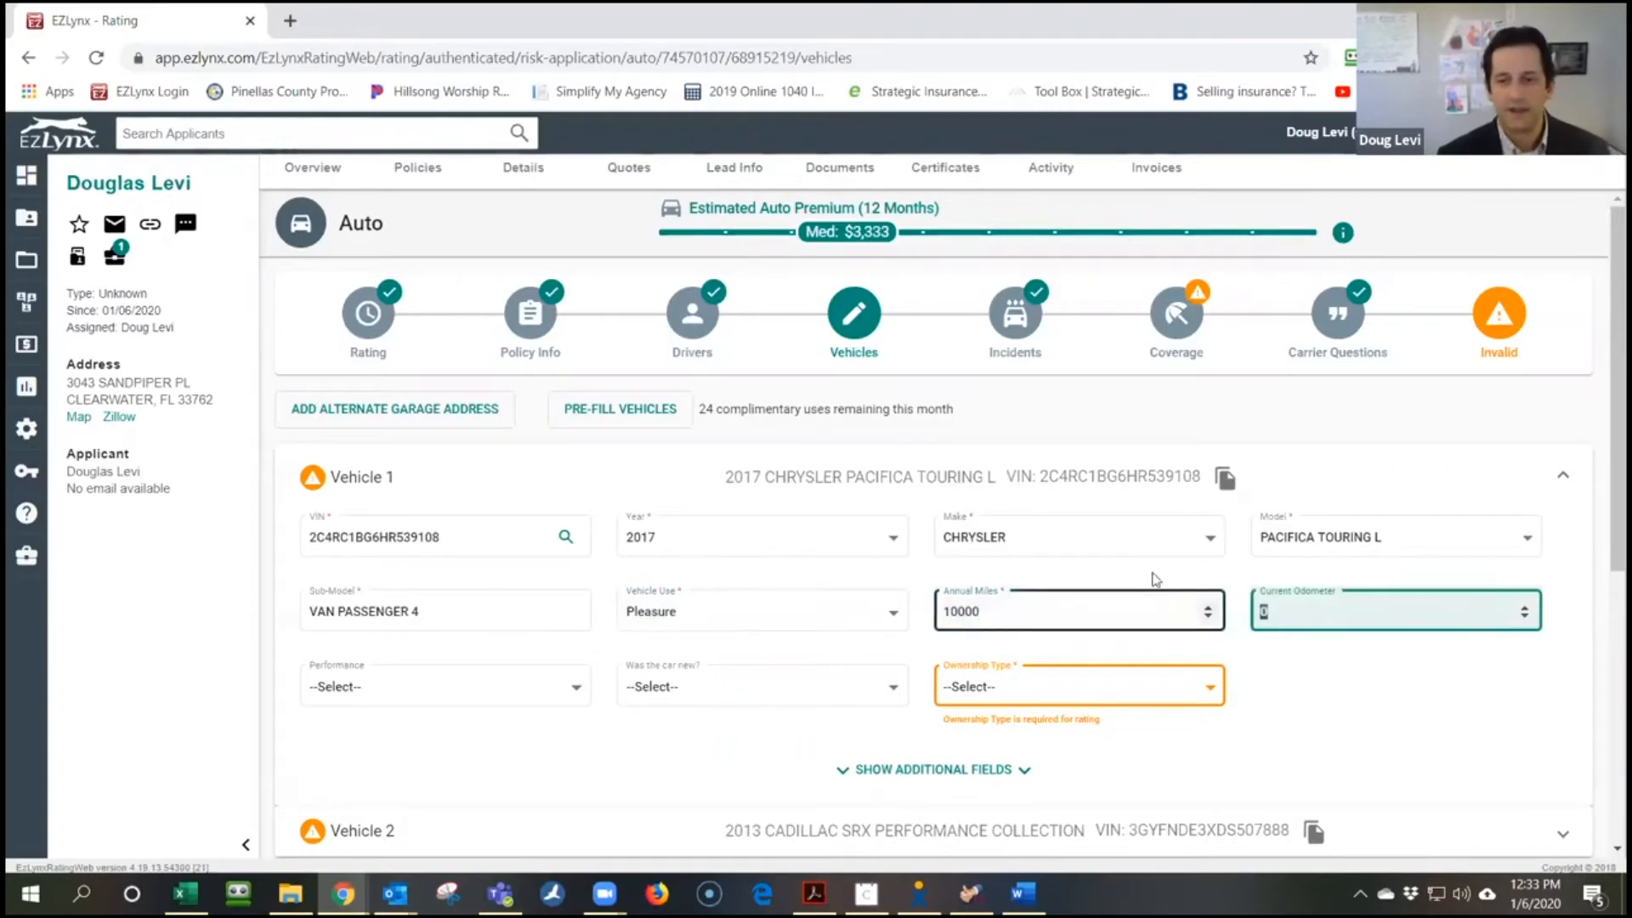
Set Vehicle 1's ownership type to Lien
{"action": "left_click", "coordinate": [1199, 693]}
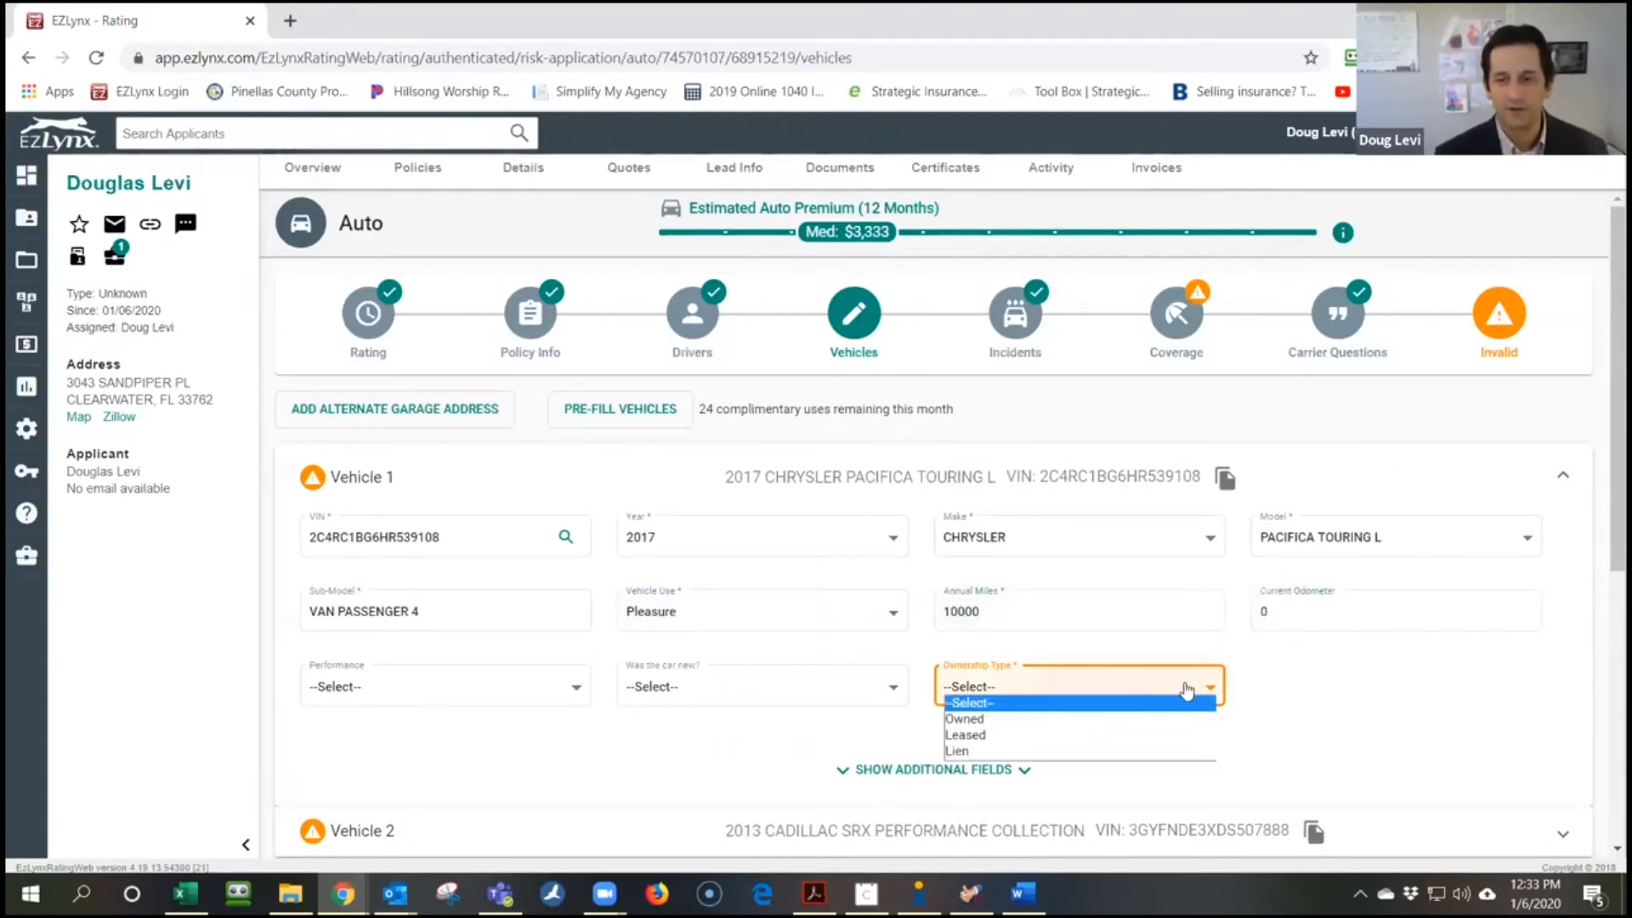
{"action": "scroll", "coordinate": [1154, 695], "scroll_direction": "down", "scroll_amount": 1}
{"action": "left_click", "coordinate": [1030, 585]}
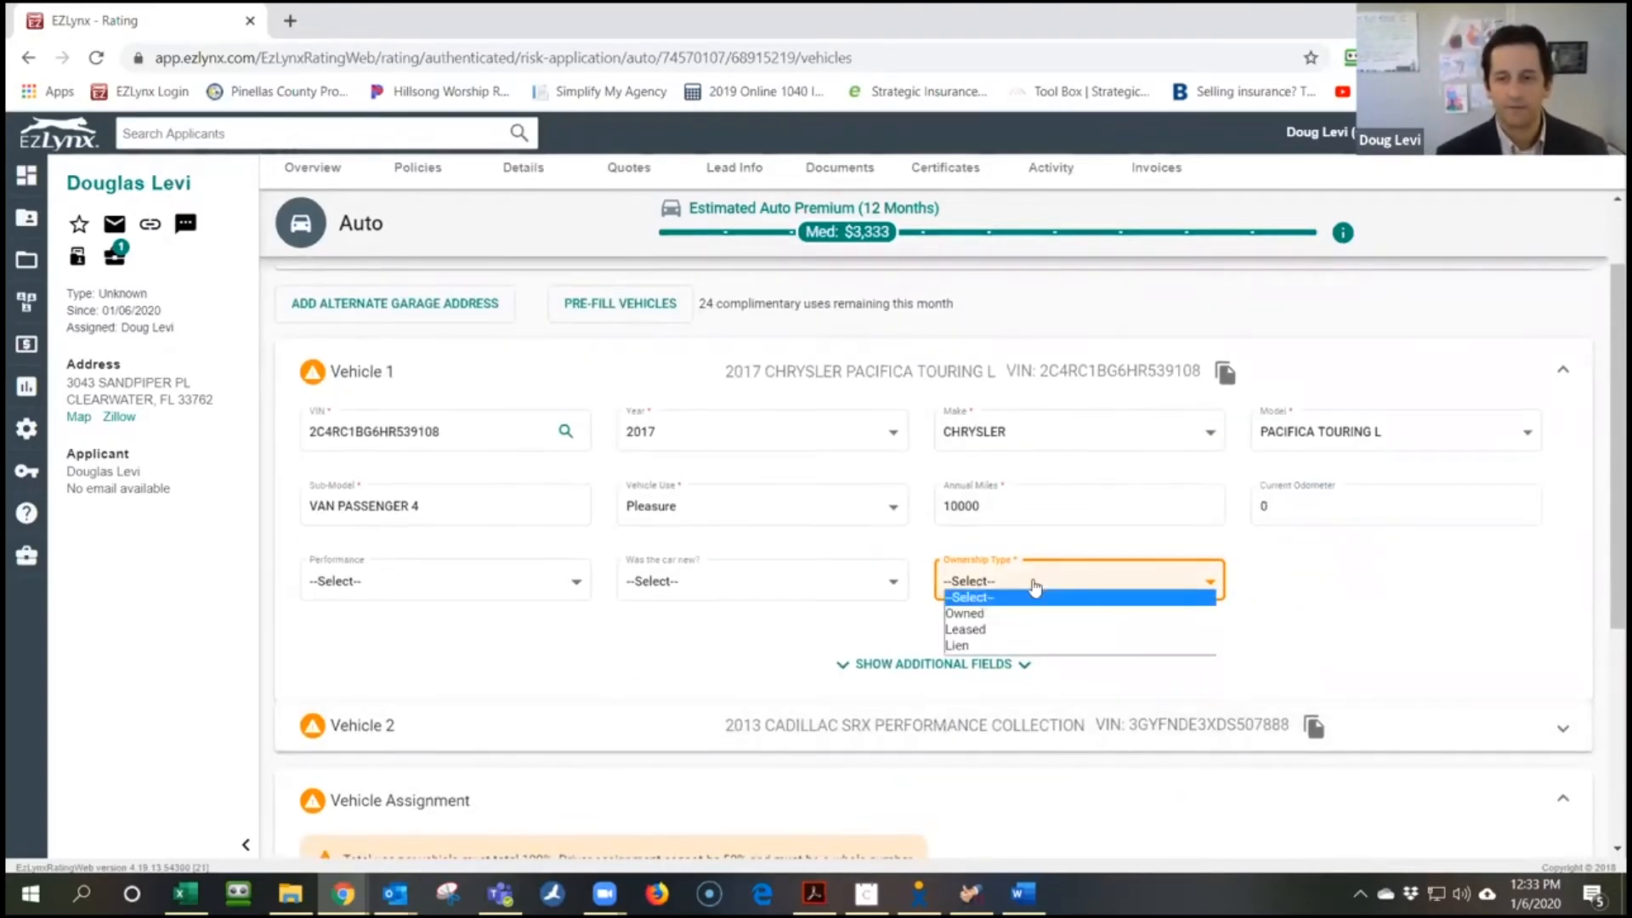
{"action": "left_click", "coordinate": [1016, 647]}
{"action": "scroll", "coordinate": [1119, 649], "scroll_direction": "down", "scroll_amount": 3}
Expand Vehicle 2 and set its use to To/From Work, 2 miles one way
{"action": "left_click", "coordinate": [431, 420]}
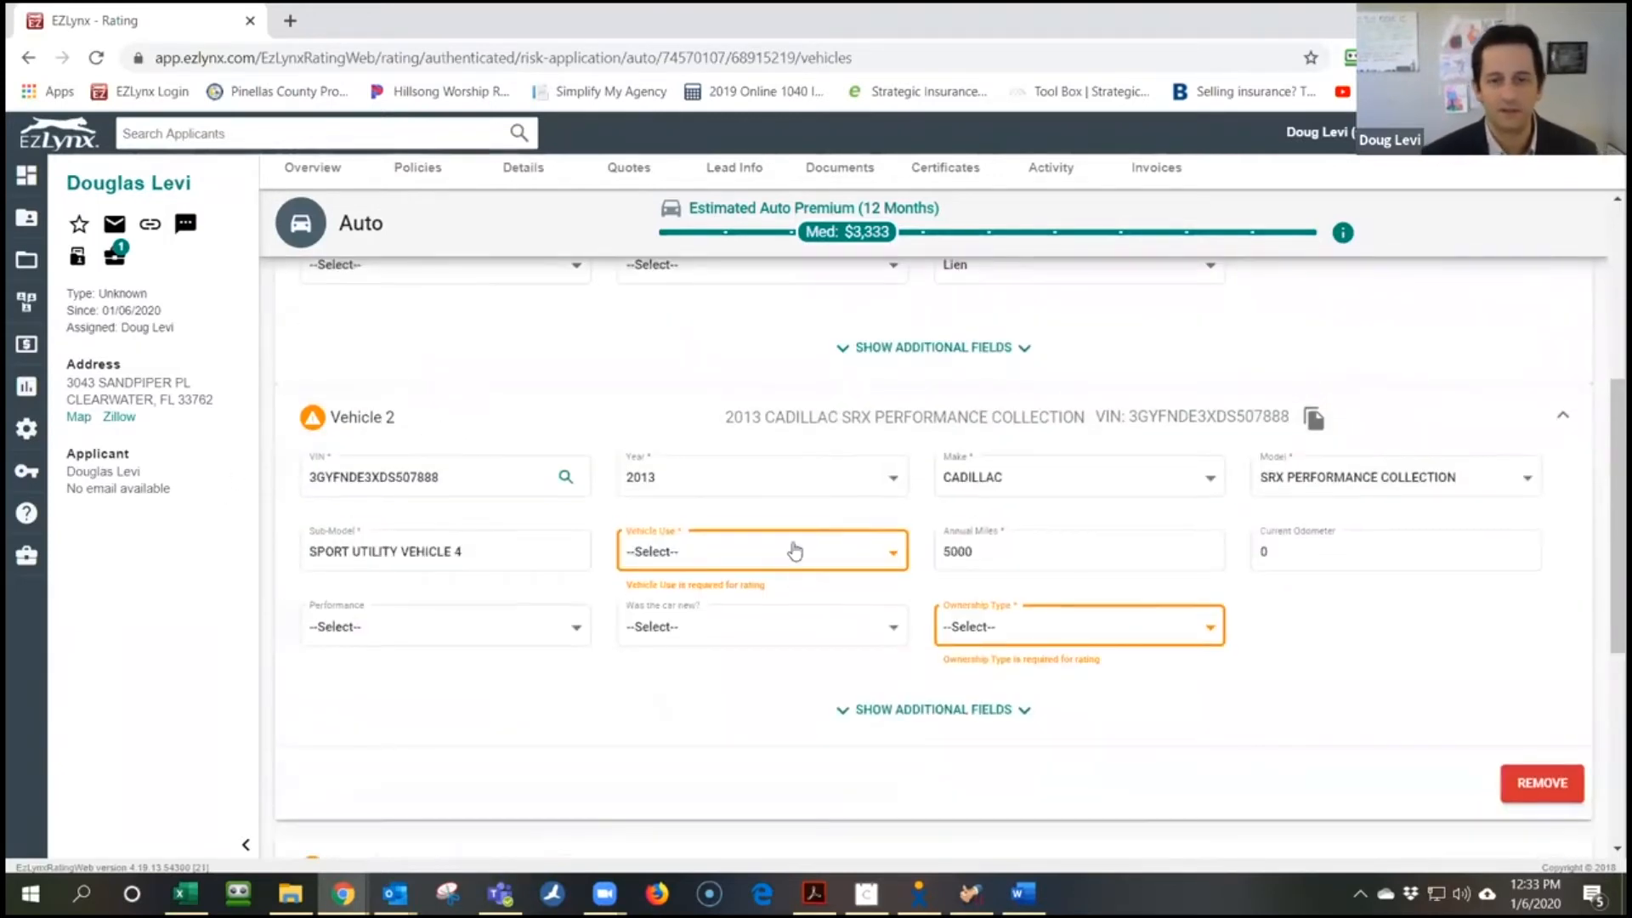
{"action": "left_click", "coordinate": [795, 552]}
{"action": "left_click", "coordinate": [741, 635]}
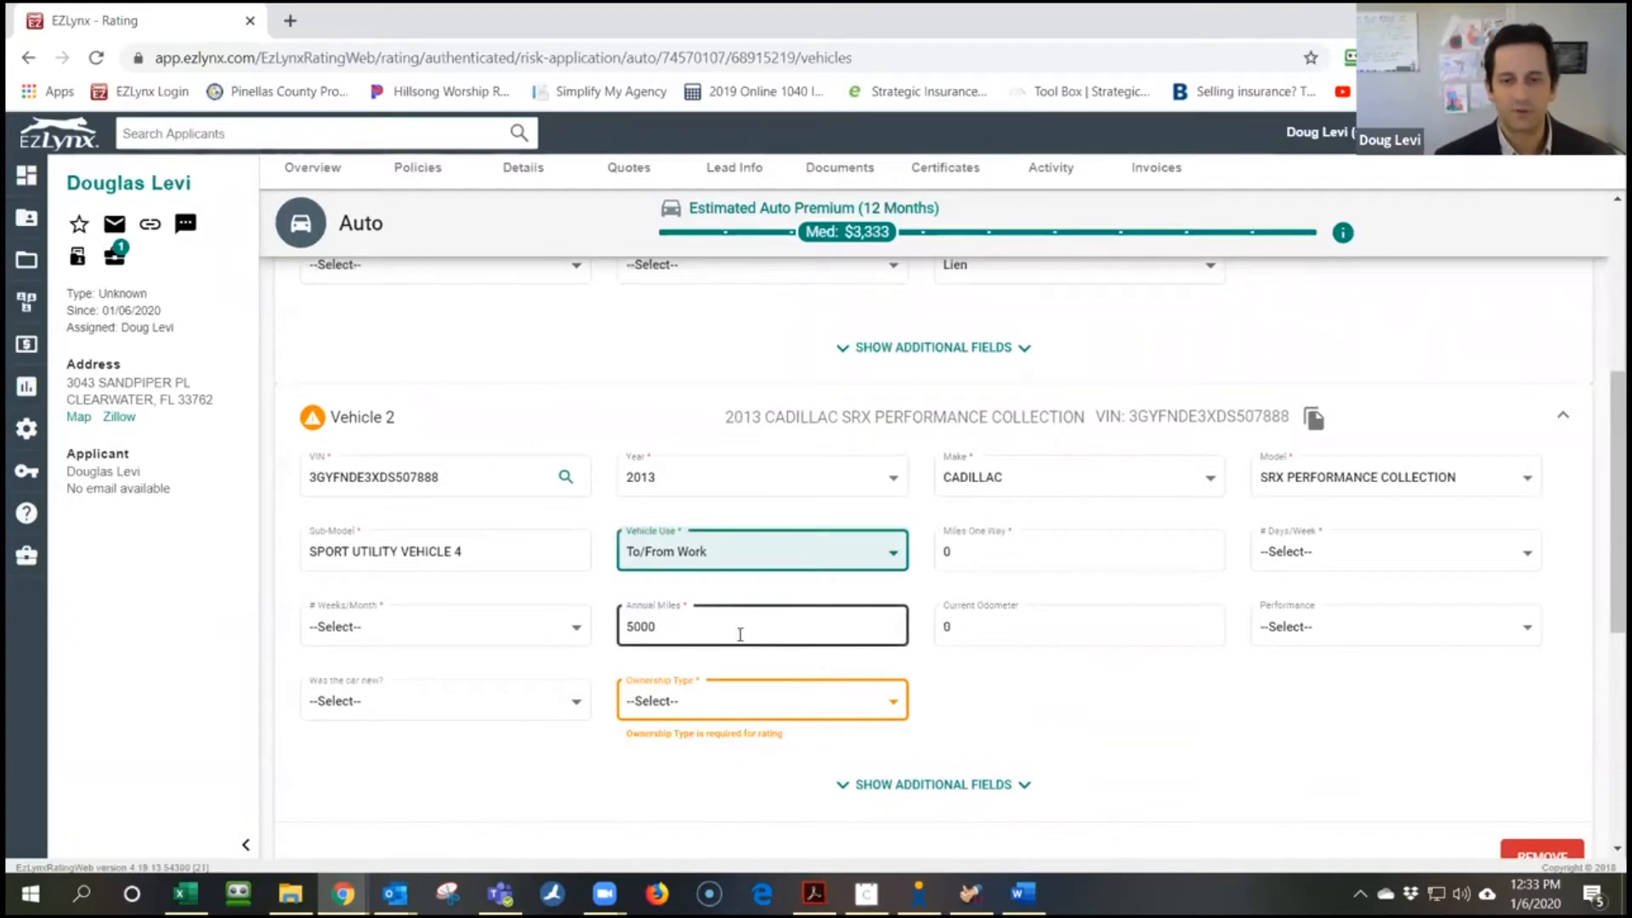
{"action": "key", "text": "Tab"}
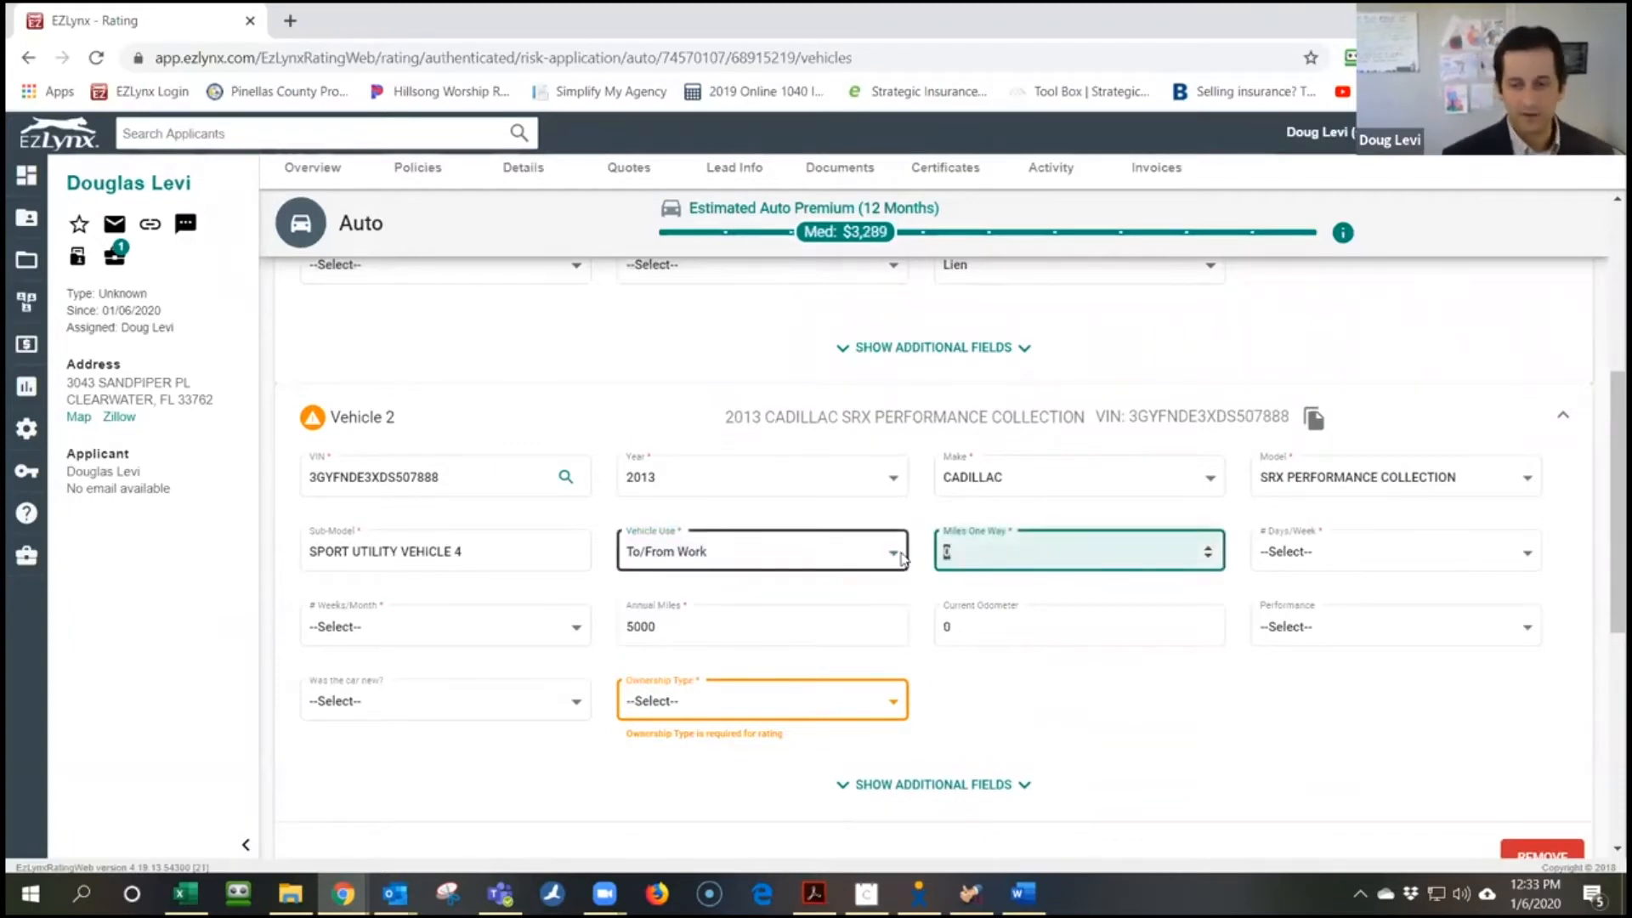
{"action": "key", "text": "Tab"}
Set the Cadillac's commute to 5 days/week and 4 weeks/month, with Lien ownership
{"action": "left_click", "coordinate": [1376, 551]}
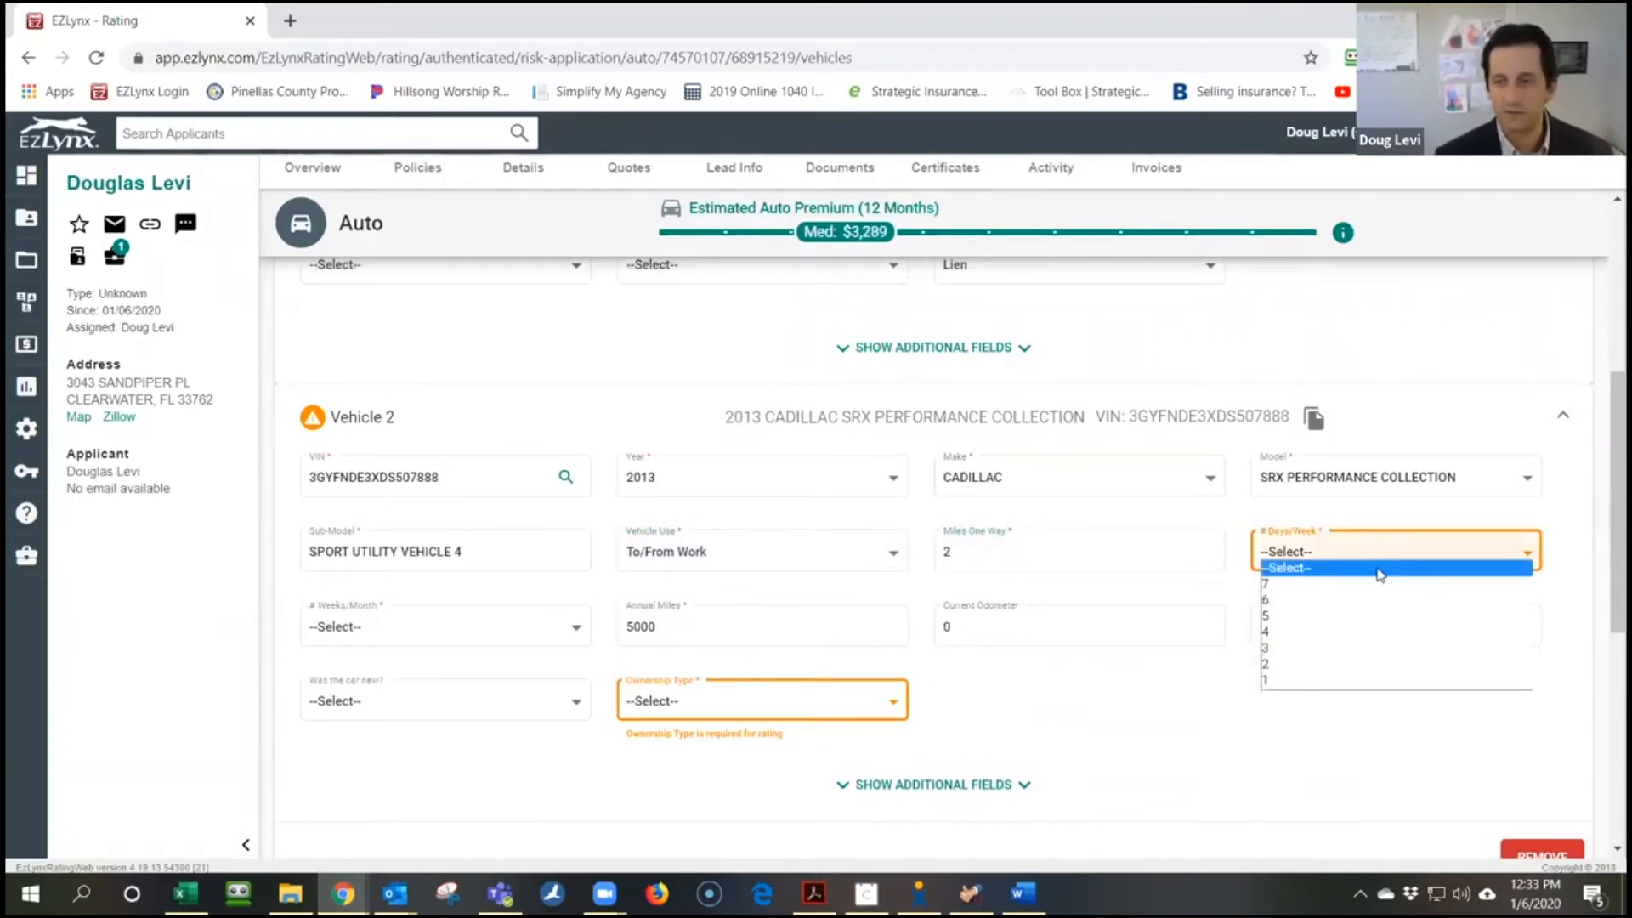
{"action": "left_click", "coordinate": [1360, 616]}
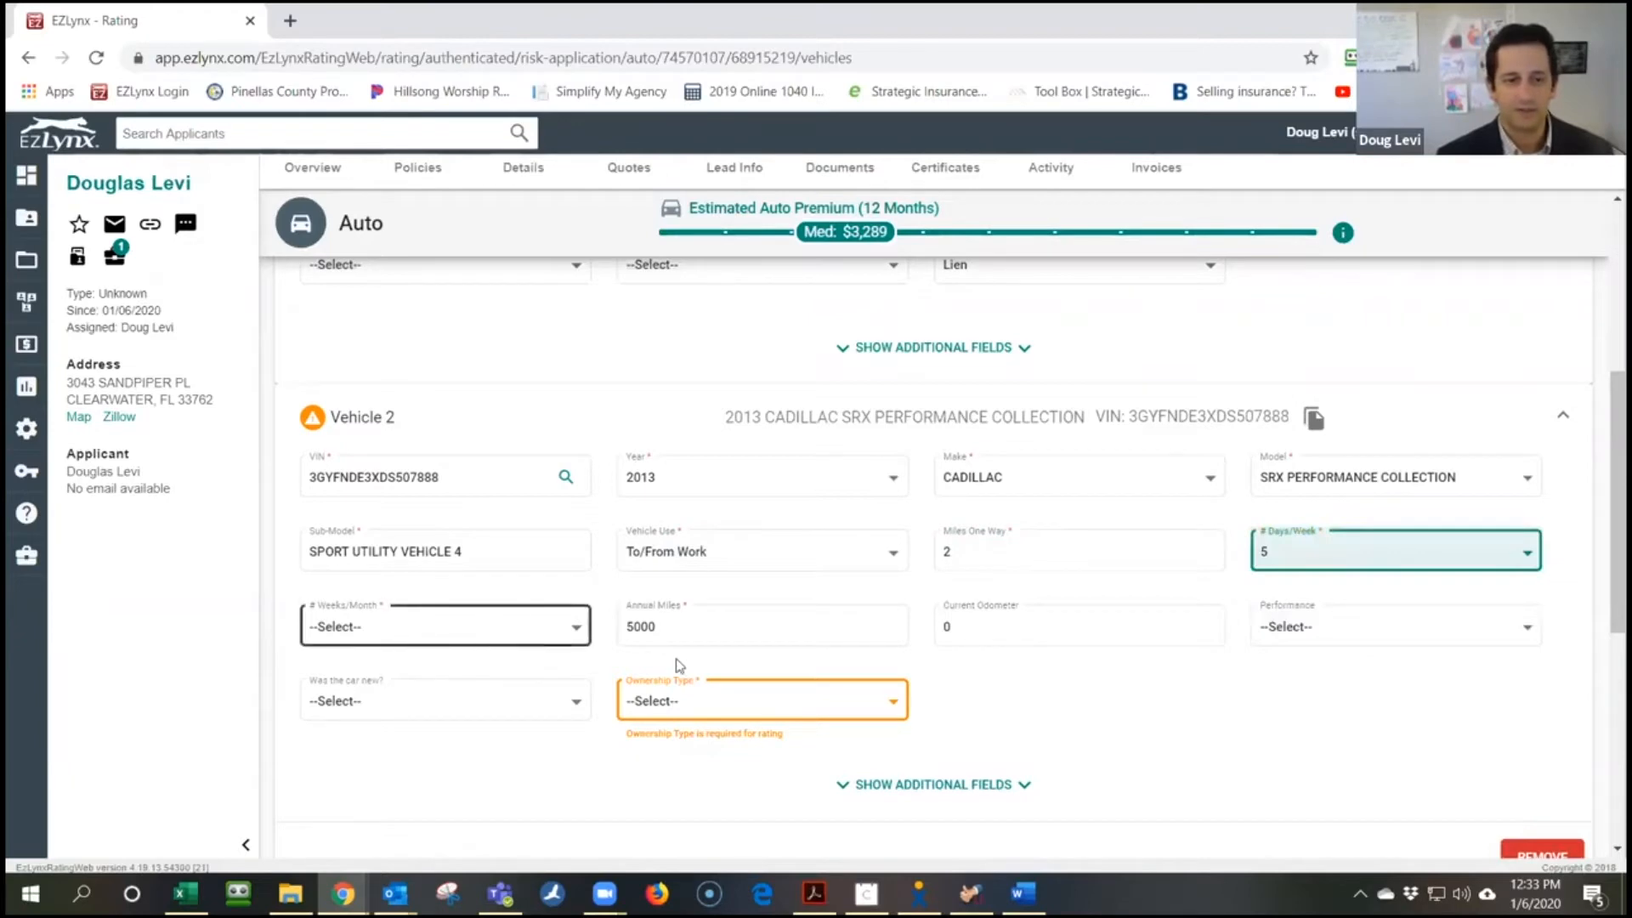
{"action": "left_click", "coordinate": [454, 645]}
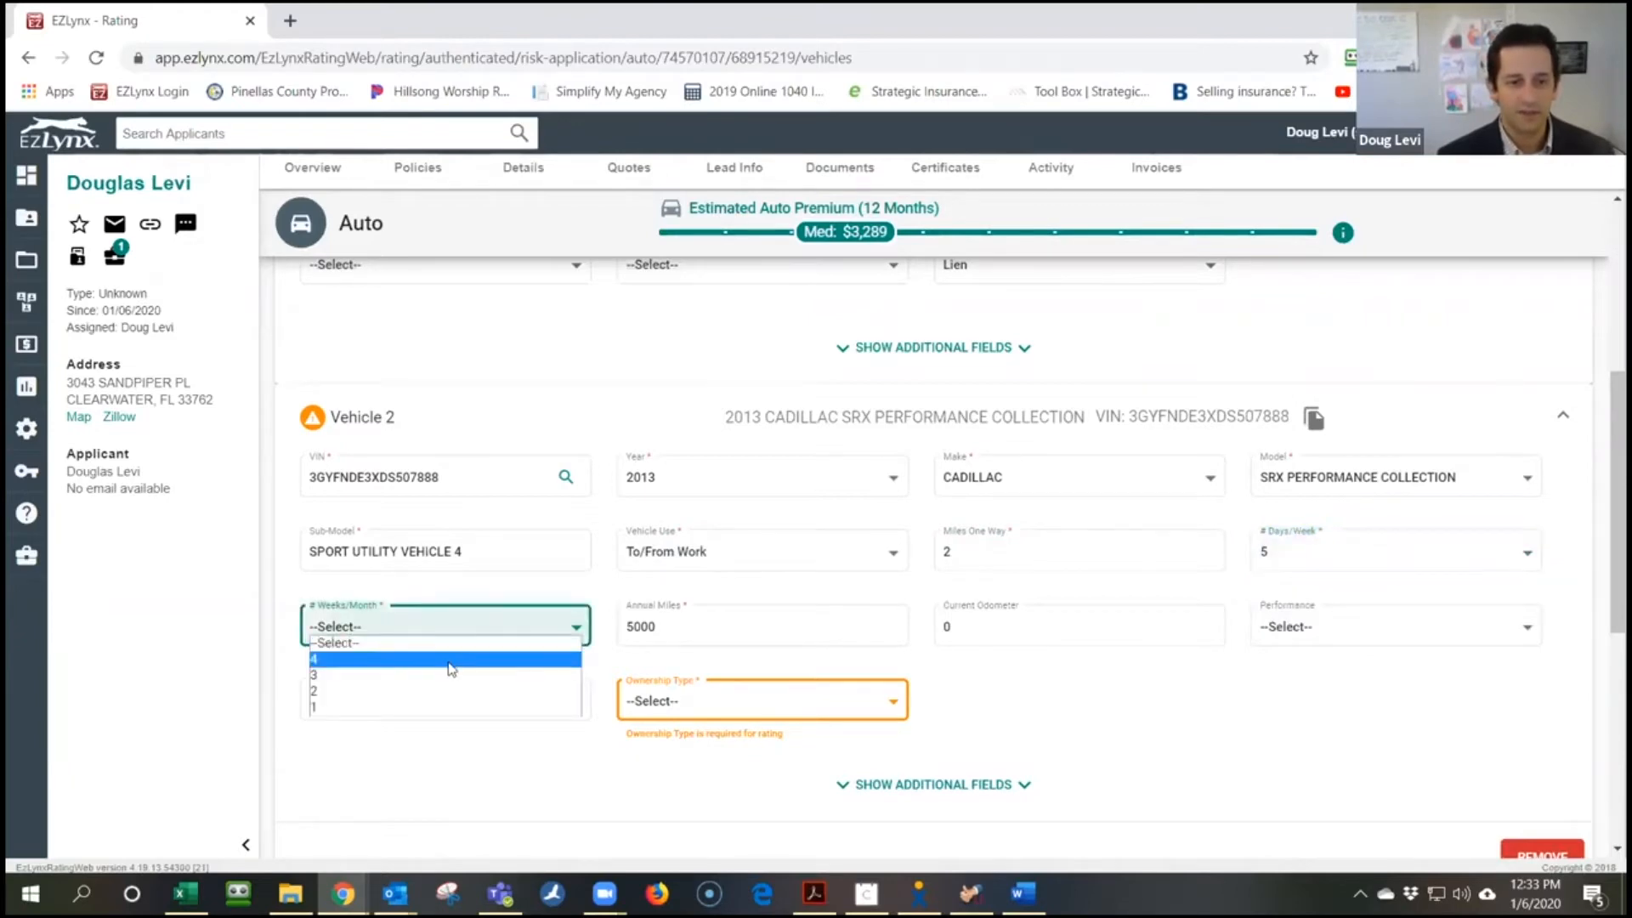
{"action": "left_click", "coordinate": [451, 661]}
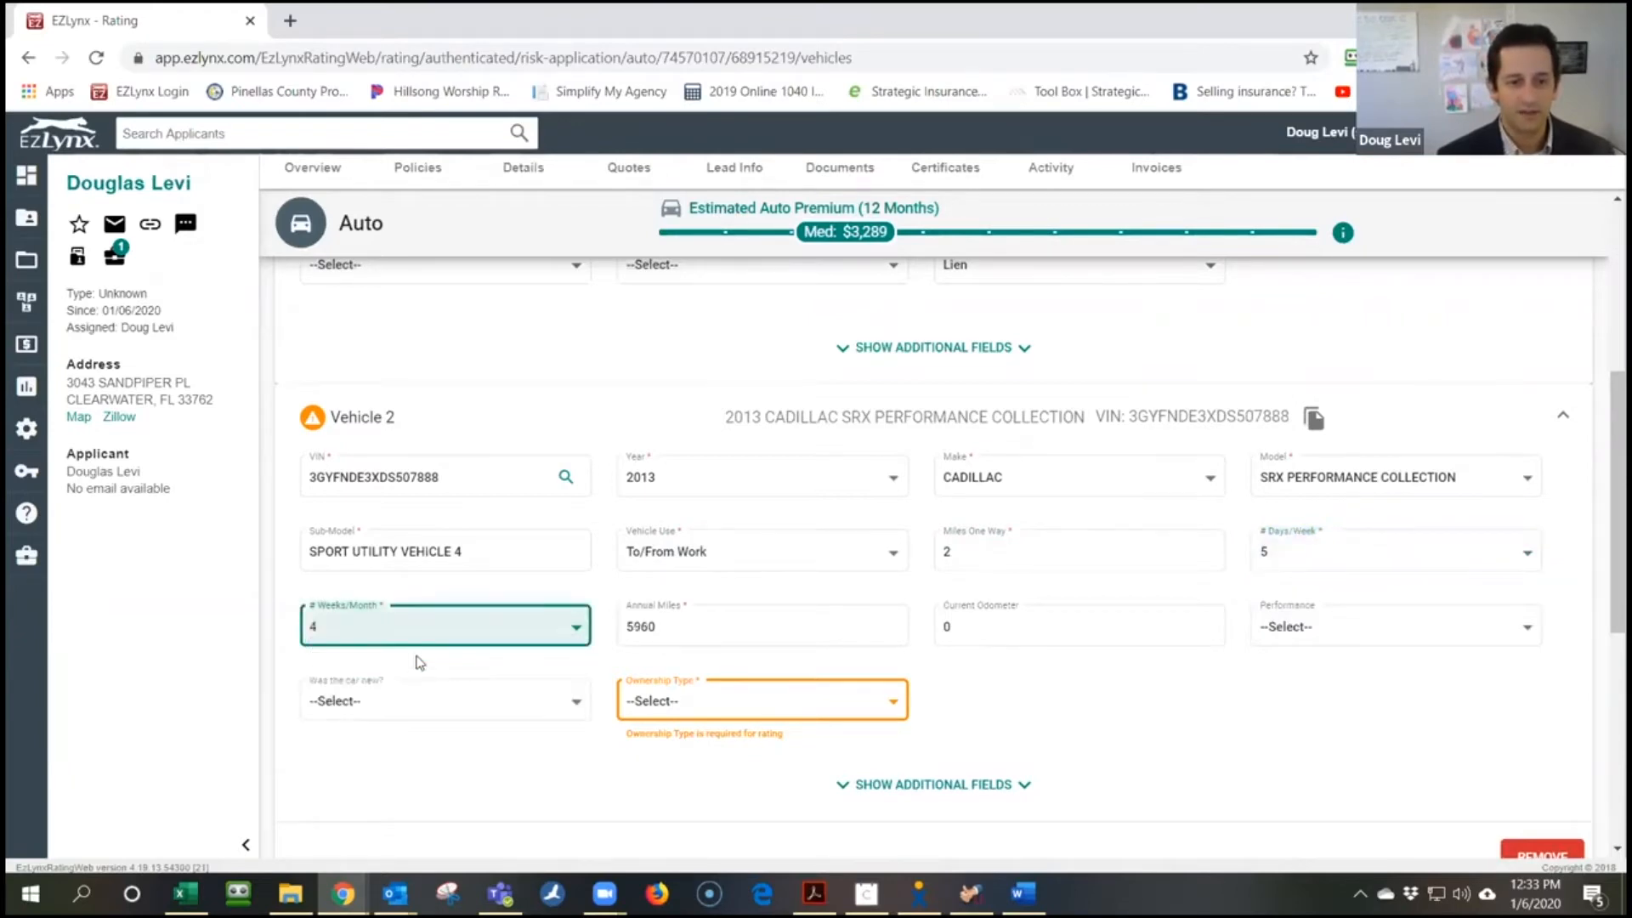
{"action": "left_click", "coordinate": [772, 699]}
{"action": "left_click", "coordinate": [672, 768]}
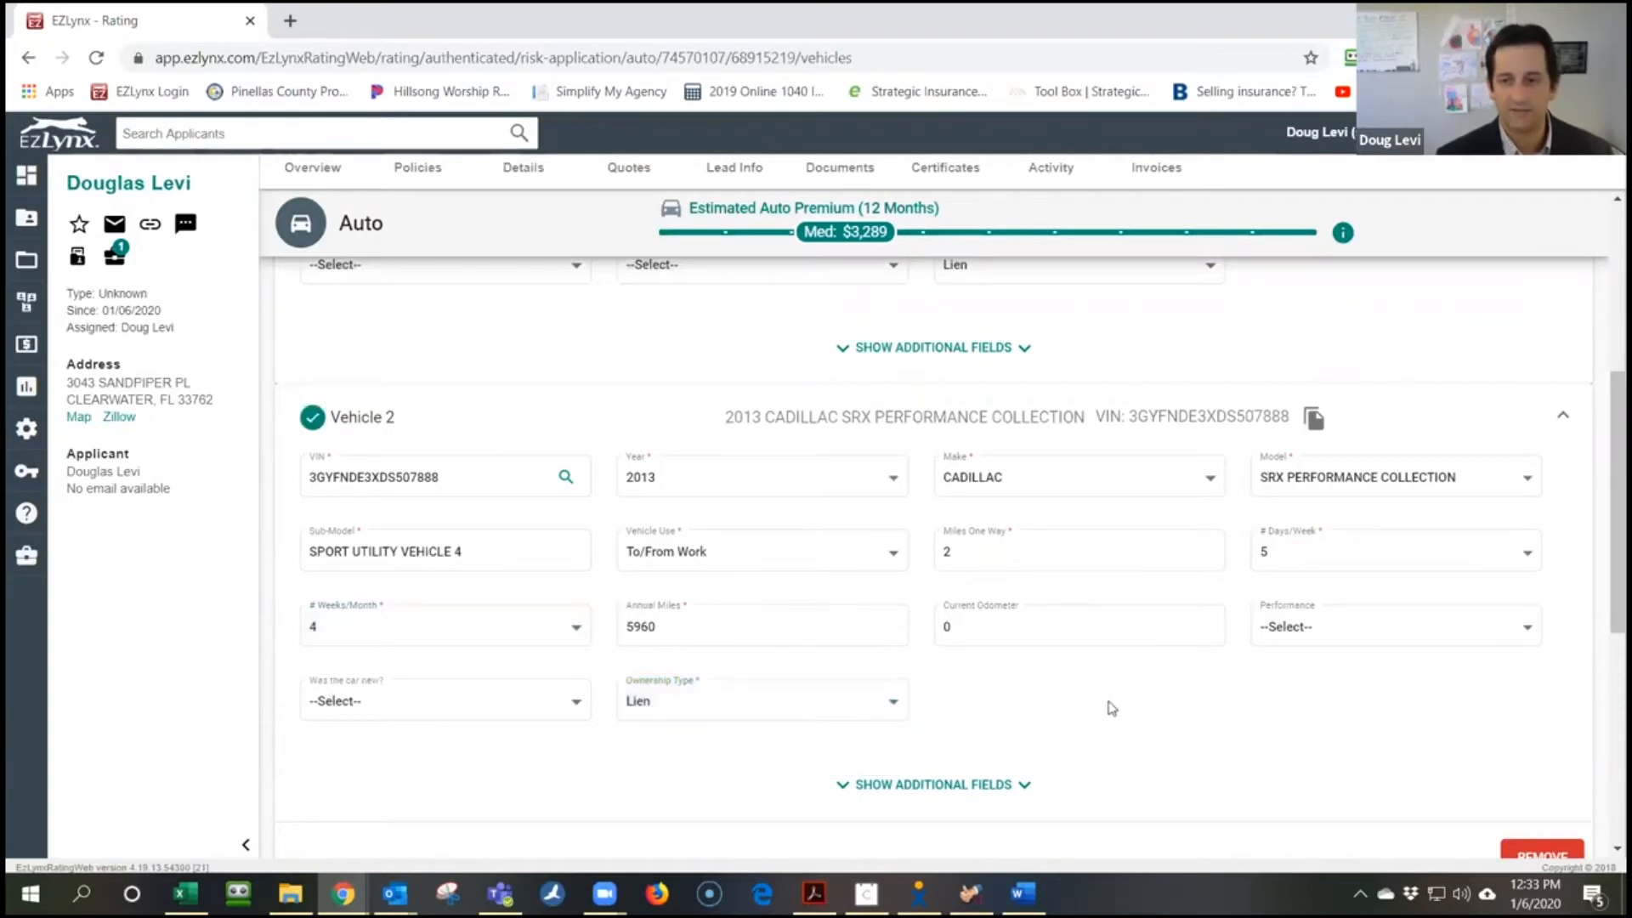
{"action": "scroll", "coordinate": [1112, 708], "scroll_direction": "down", "scroll_amount": 6}
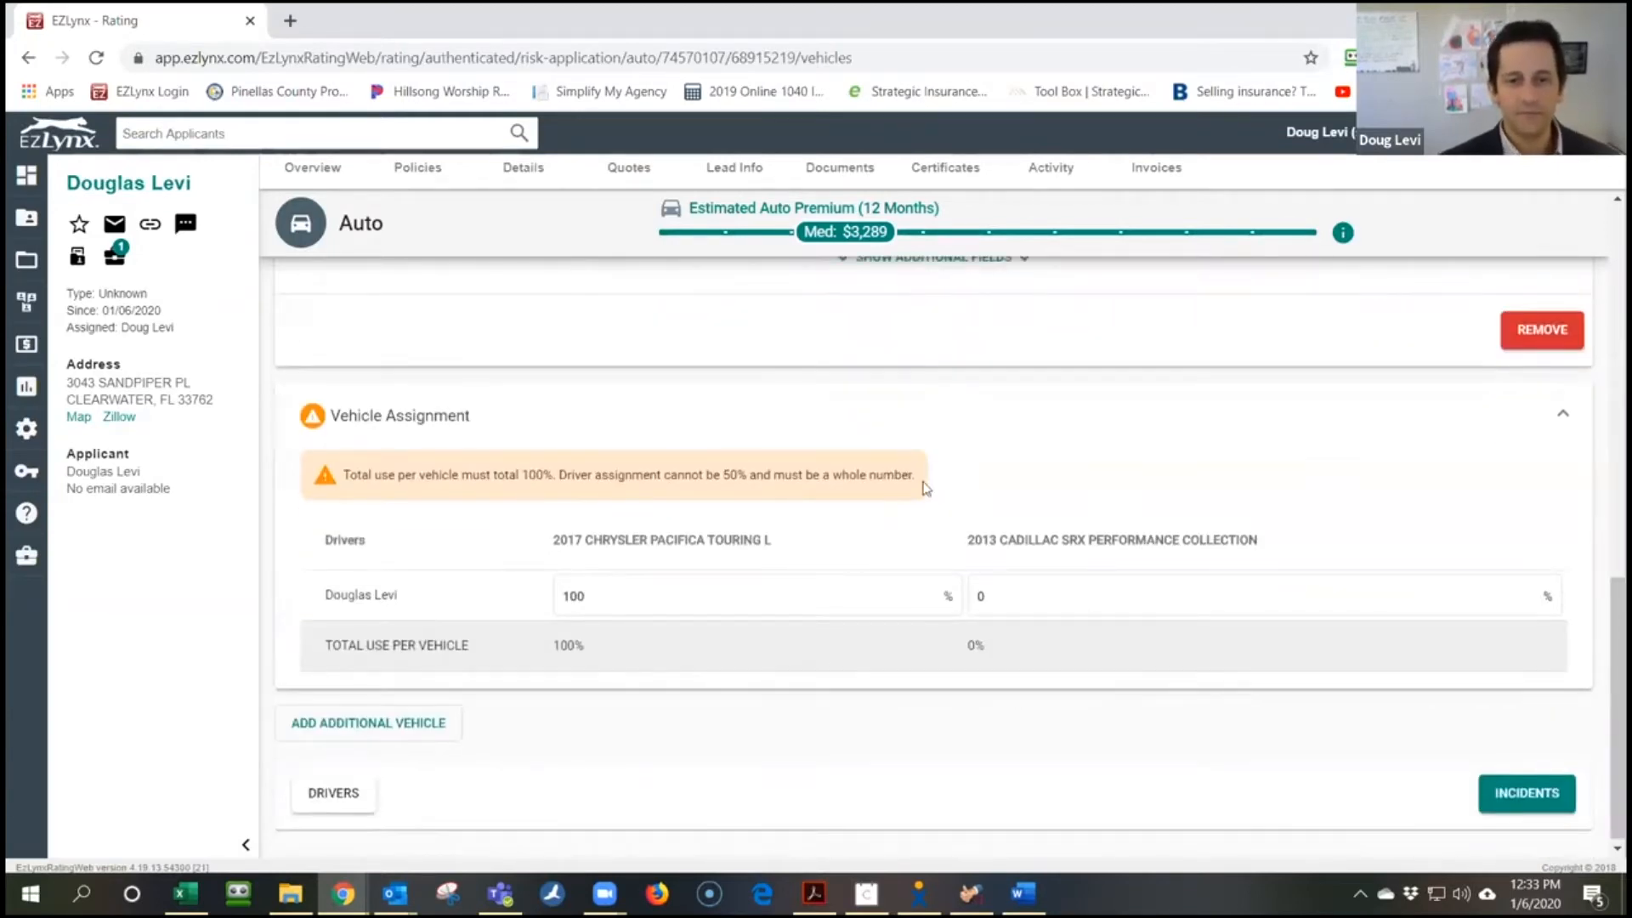
Split driver use 20% Chrysler Pacifica and 80% Cadillac SRX, then go to Incidents
{"action": "left_click", "coordinate": [635, 587]}
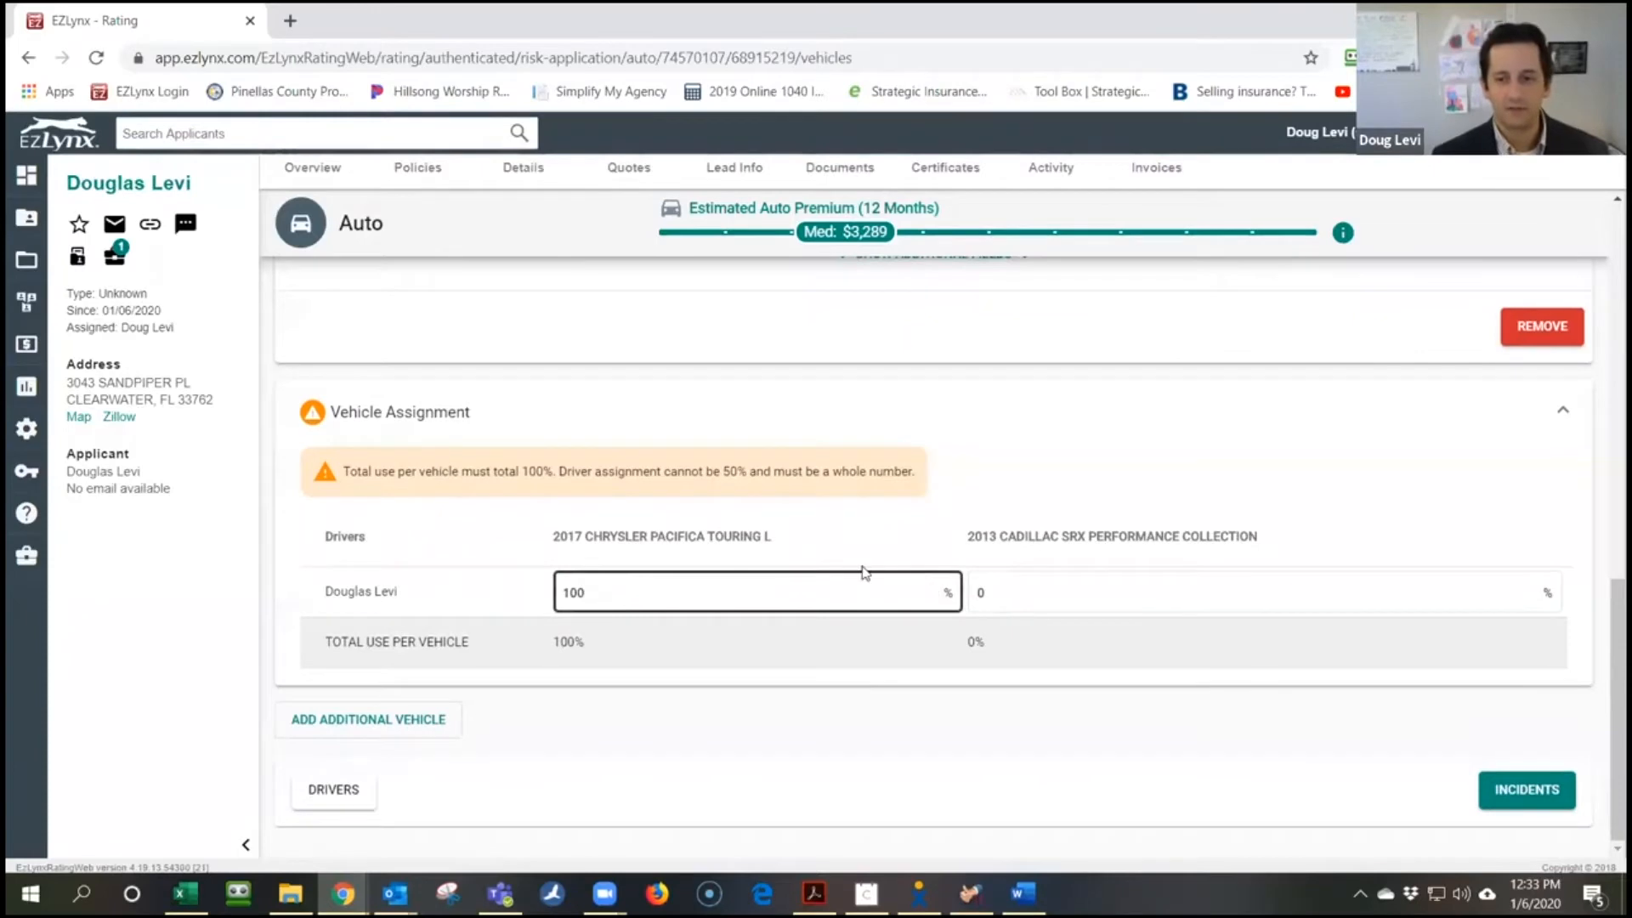
{"action": "left_click", "coordinate": [591, 593]}
{"action": "type", "text": "0"}
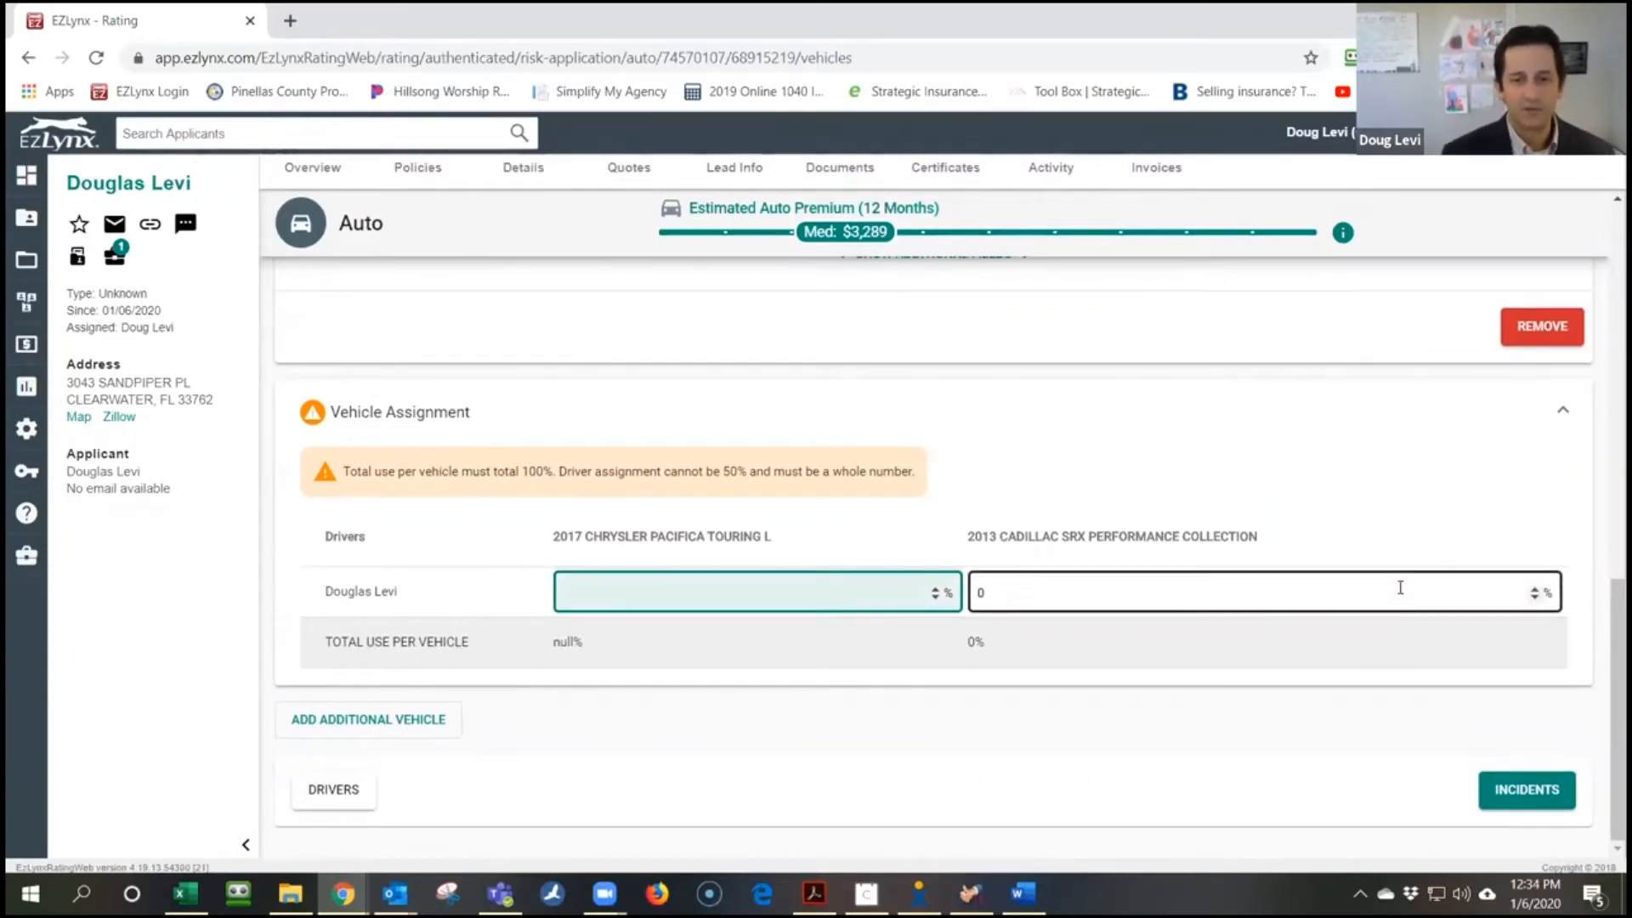
{"action": "left_click", "coordinate": [1402, 588]}
{"action": "type", "text": "50"}
{"action": "key", "text": "Tab"}
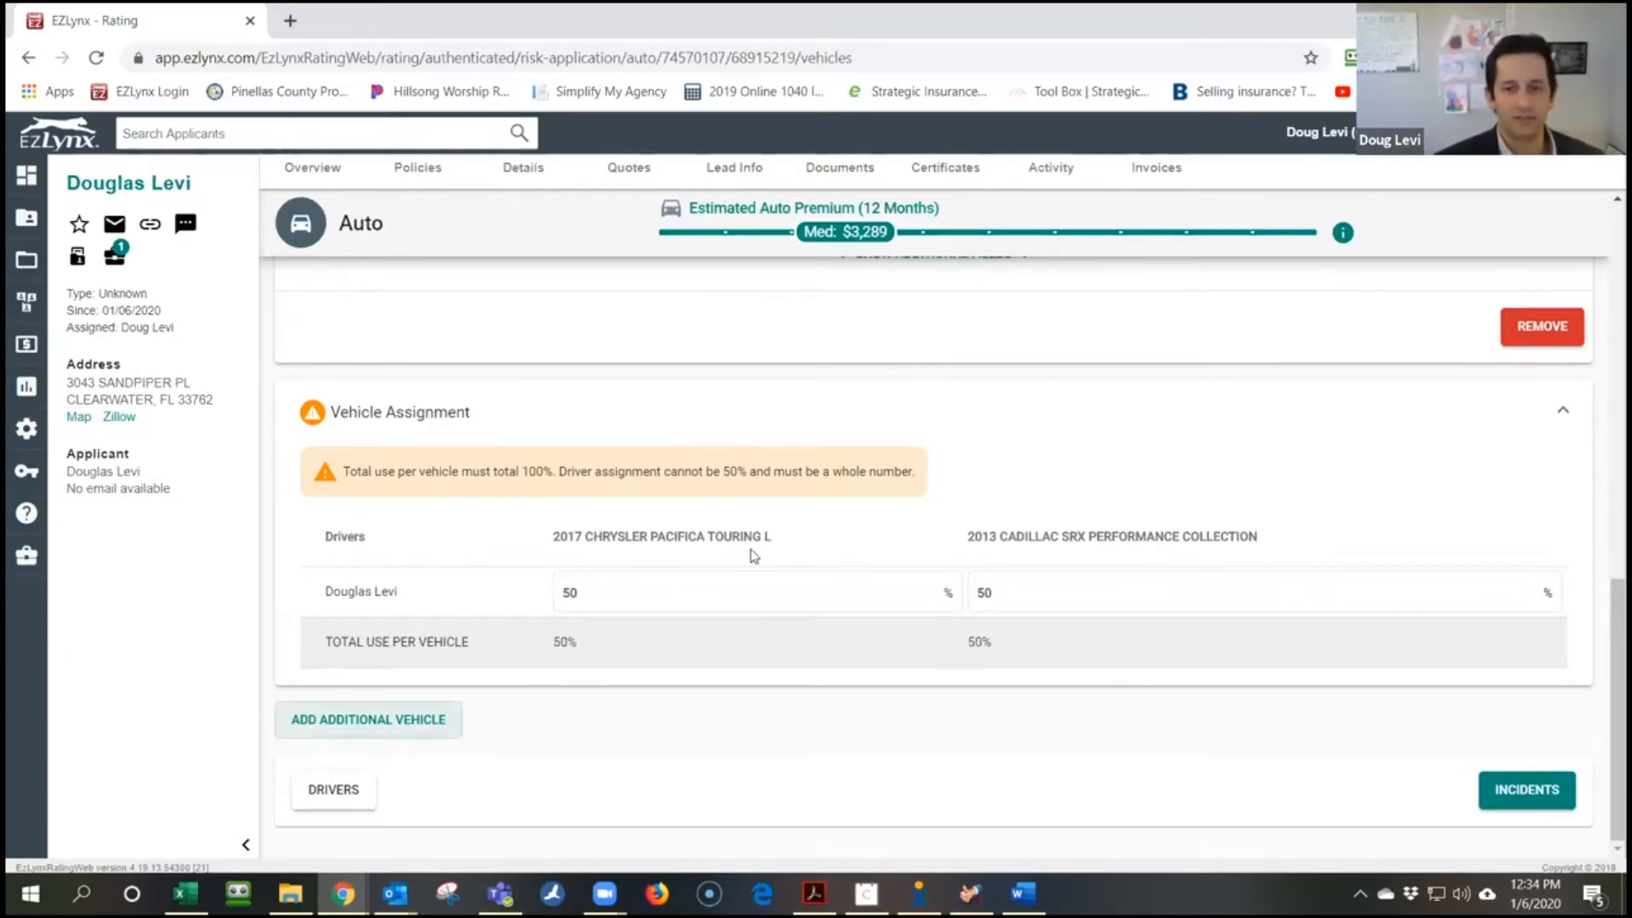
{"action": "left_click", "coordinate": [689, 592]}
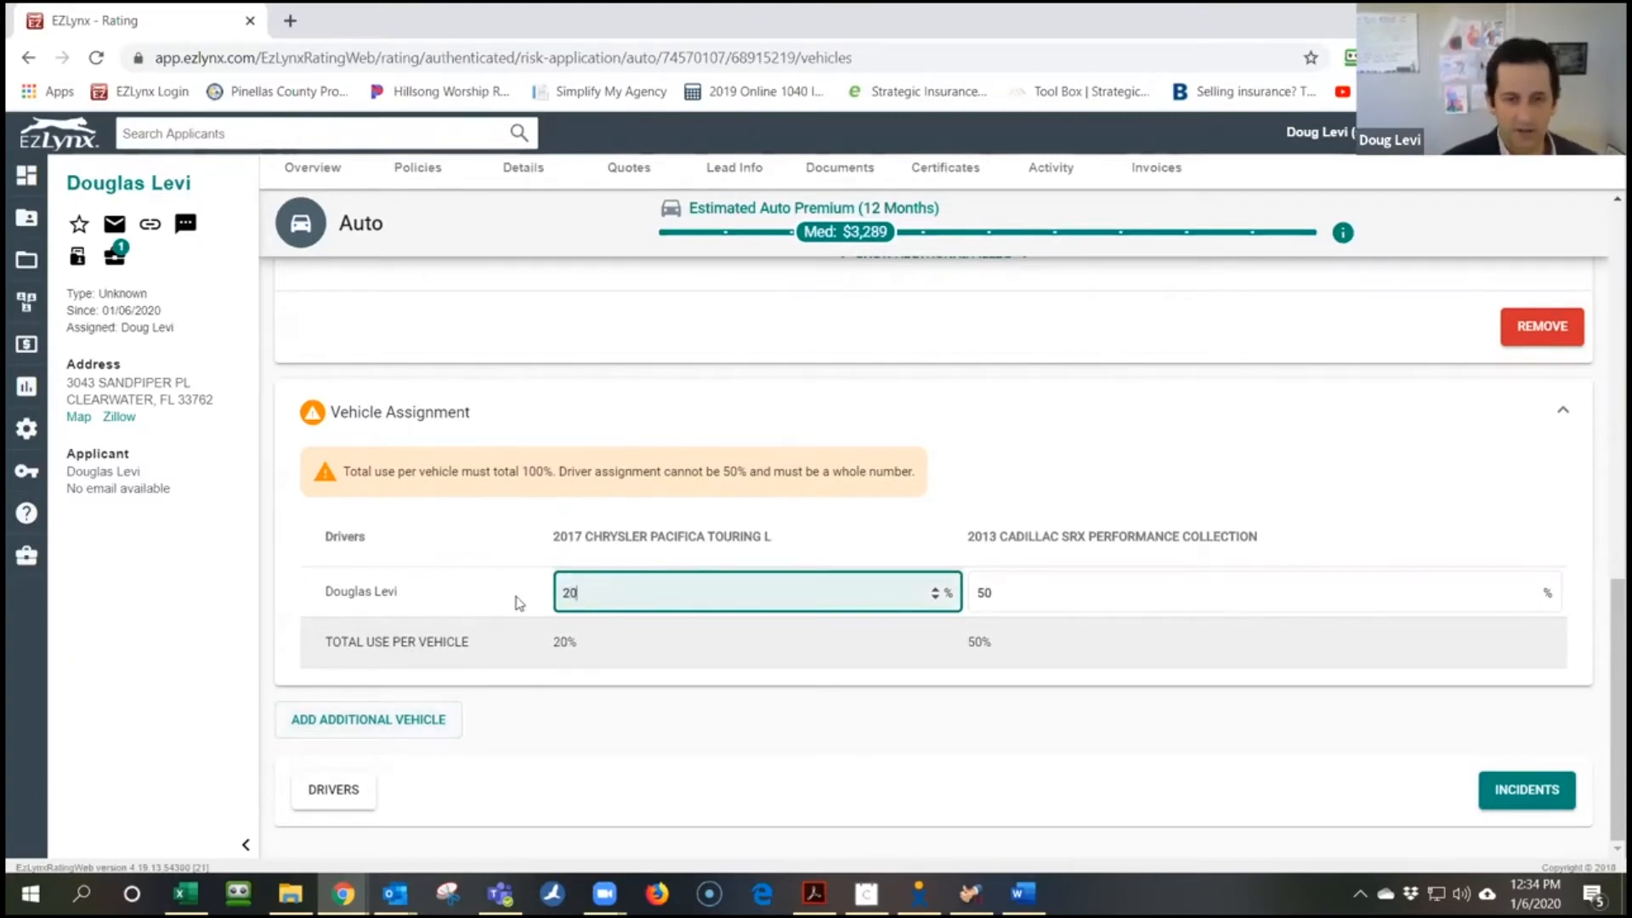
{"action": "left_click", "coordinate": [1111, 588]}
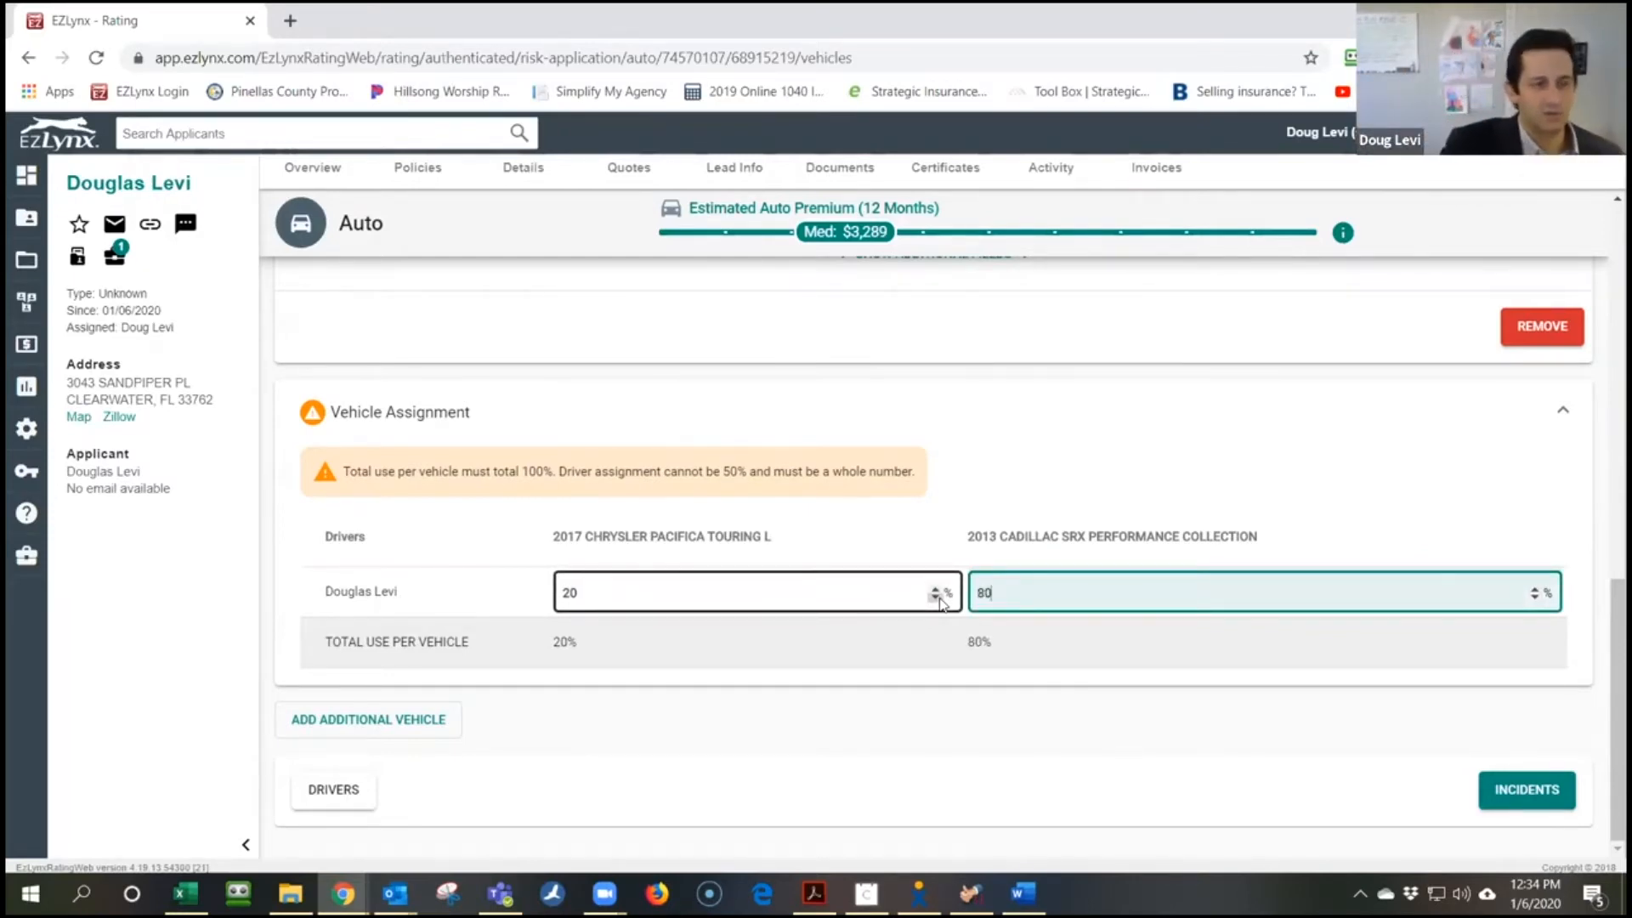
{"action": "left_click", "coordinate": [1114, 498]}
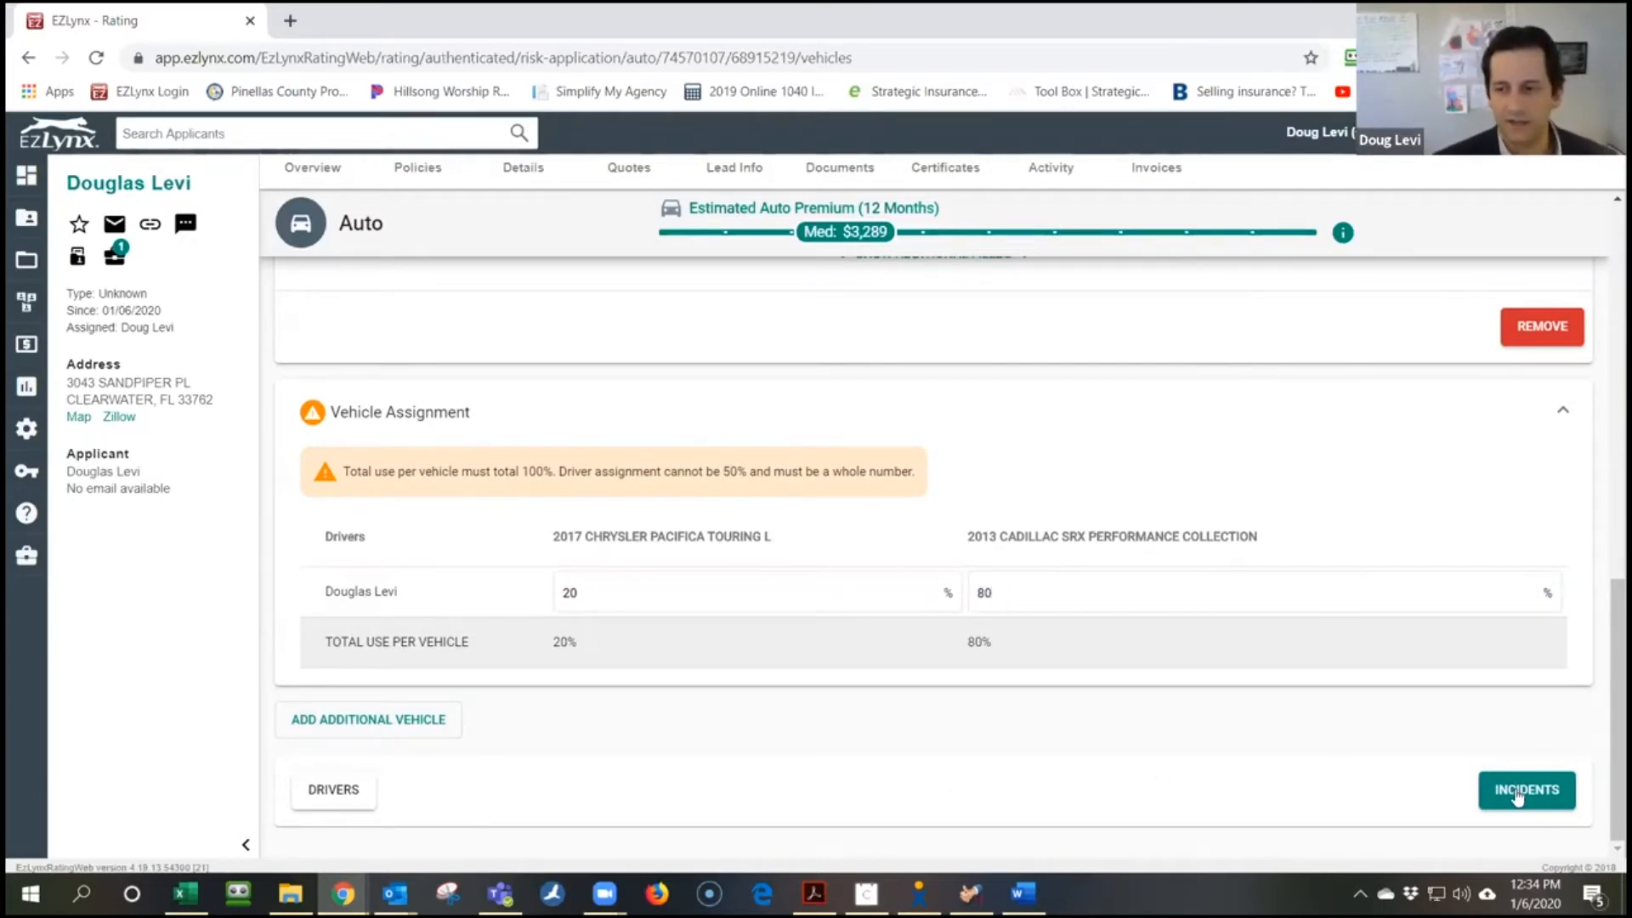
{"action": "left_click", "coordinate": [1549, 806]}
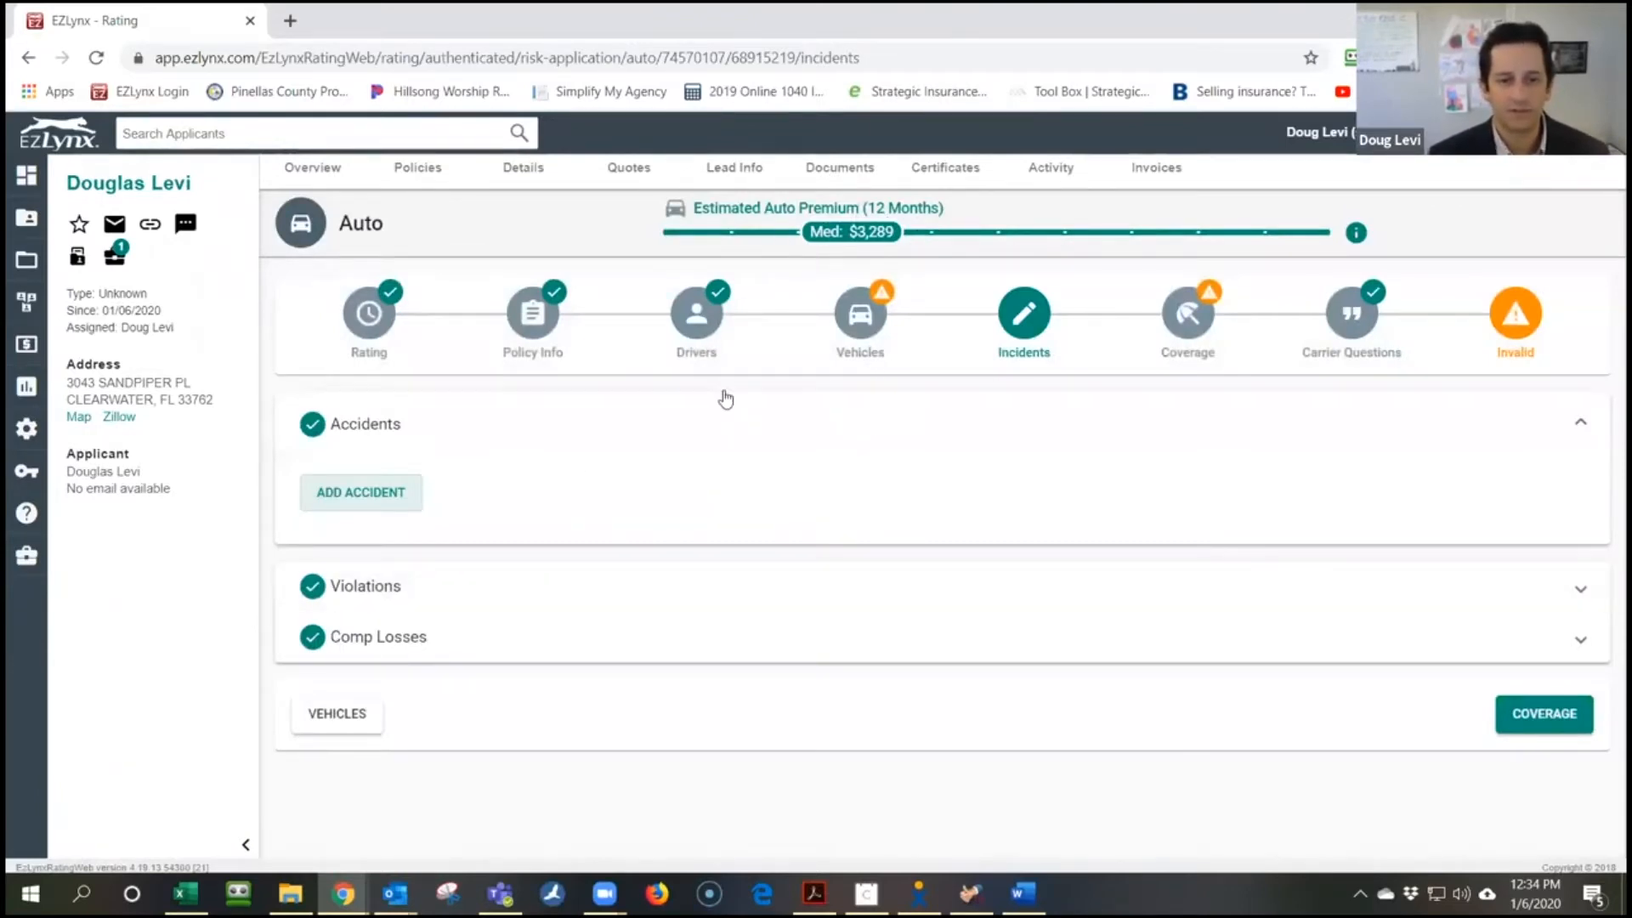
Add Accident #1 for the driver under Accidents
{"action": "left_click", "coordinate": [368, 493]}
{"action": "scroll", "coordinate": [514, 652], "scroll_direction": "down", "scroll_amount": 3}
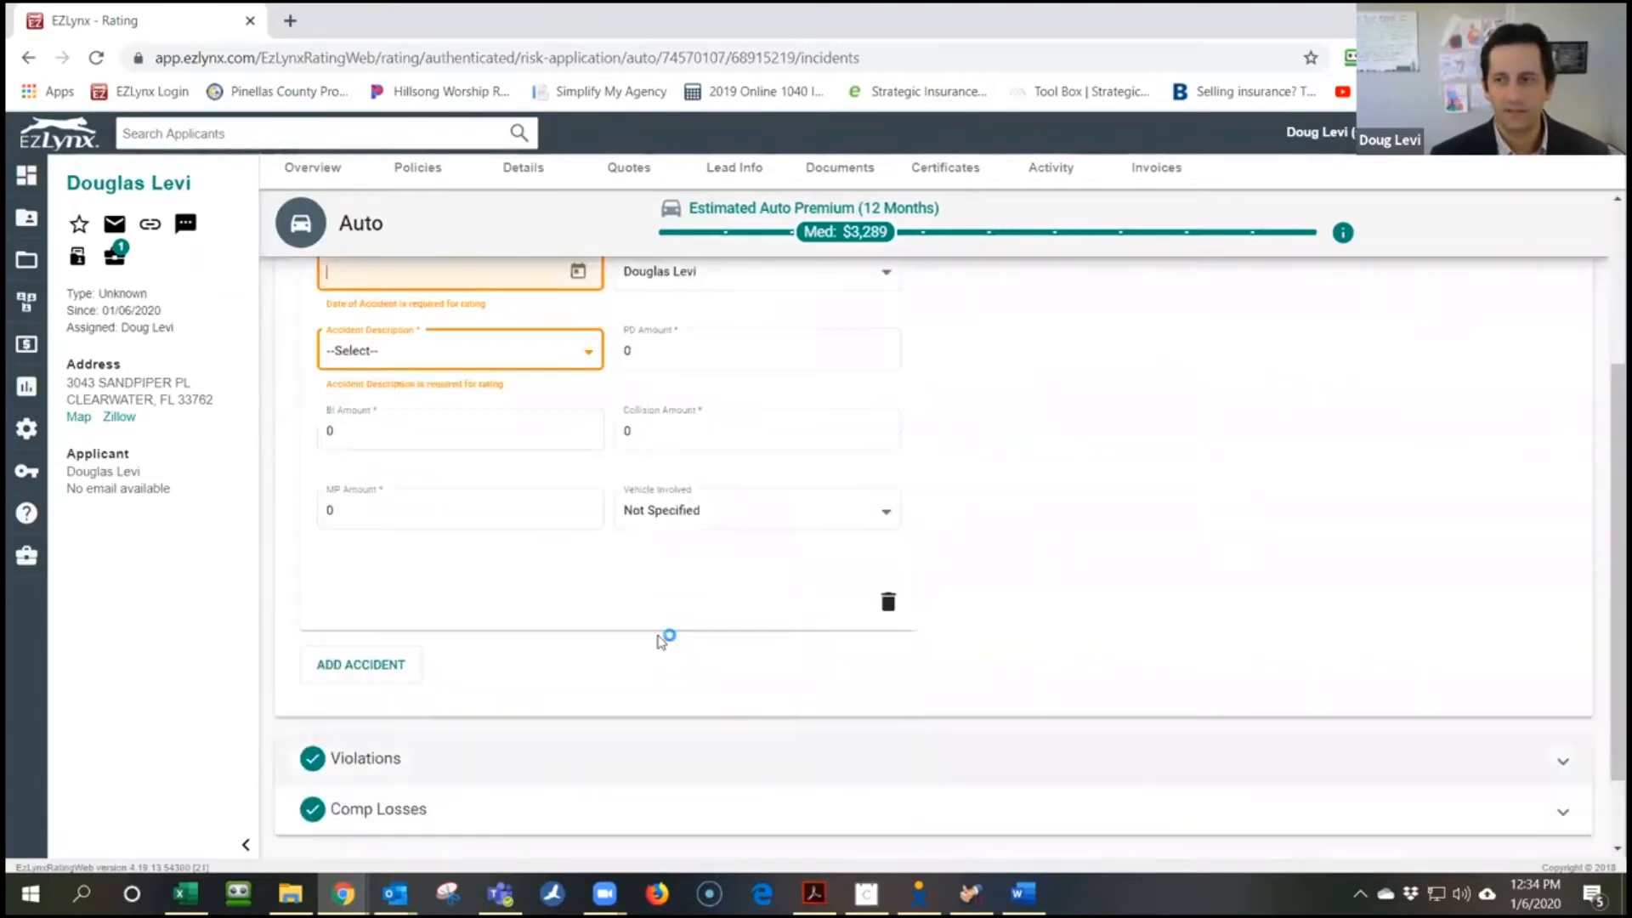
{"action": "scroll", "coordinate": [661, 642], "scroll_direction": "up", "scroll_amount": 3}
{"action": "left_click", "coordinate": [1574, 435]}
{"action": "left_click", "coordinate": [586, 427]}
{"action": "left_click", "coordinate": [551, 519]}
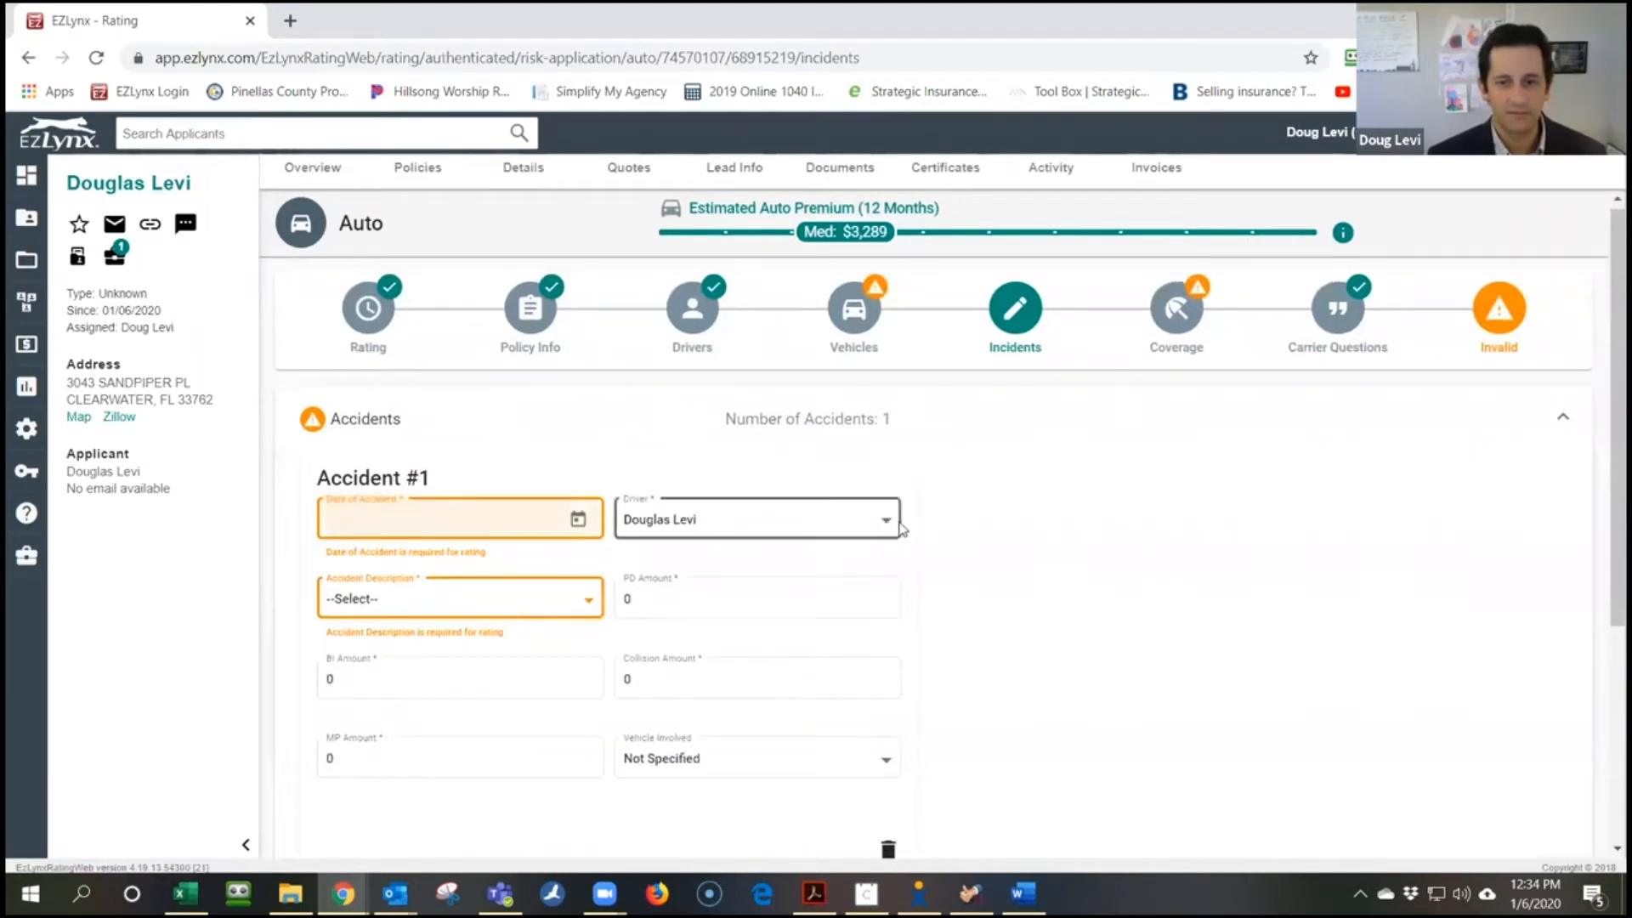
{"action": "scroll", "coordinate": [1339, 648], "scroll_direction": "down", "scroll_amount": 4}
Check the Violations and Comp Losses sections, then continue to Coverage
{"action": "left_click", "coordinate": [426, 672]}
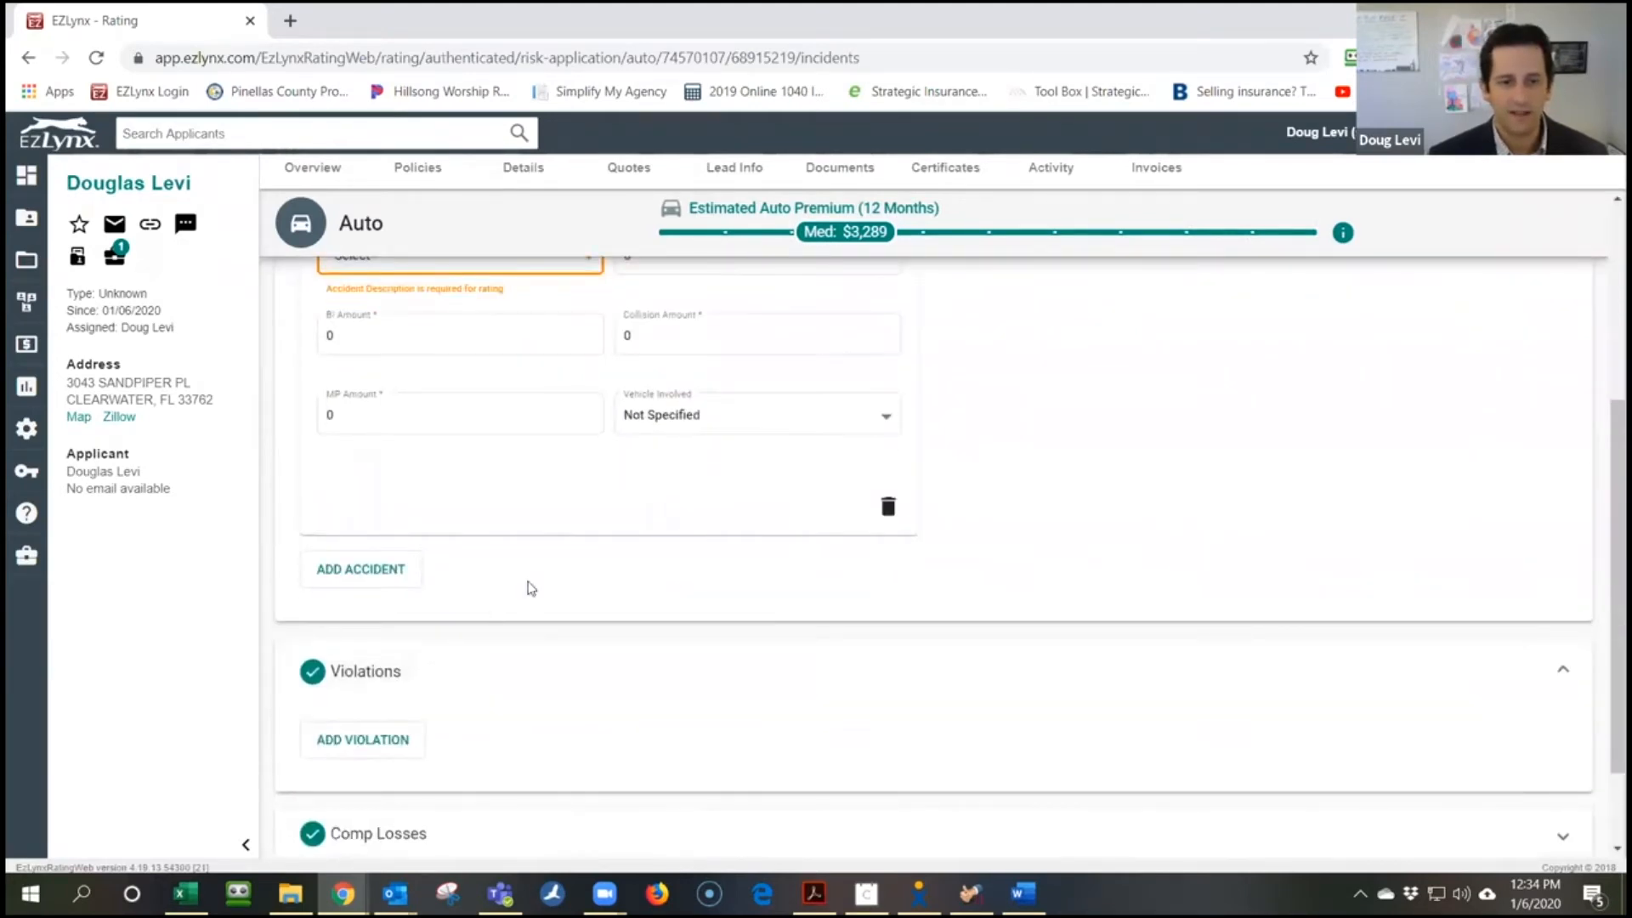
{"action": "scroll", "coordinate": [528, 587], "scroll_direction": "down", "scroll_amount": 2}
{"action": "left_click", "coordinate": [535, 737]}
{"action": "scroll", "coordinate": [493, 442], "scroll_direction": "up", "scroll_amount": 5}
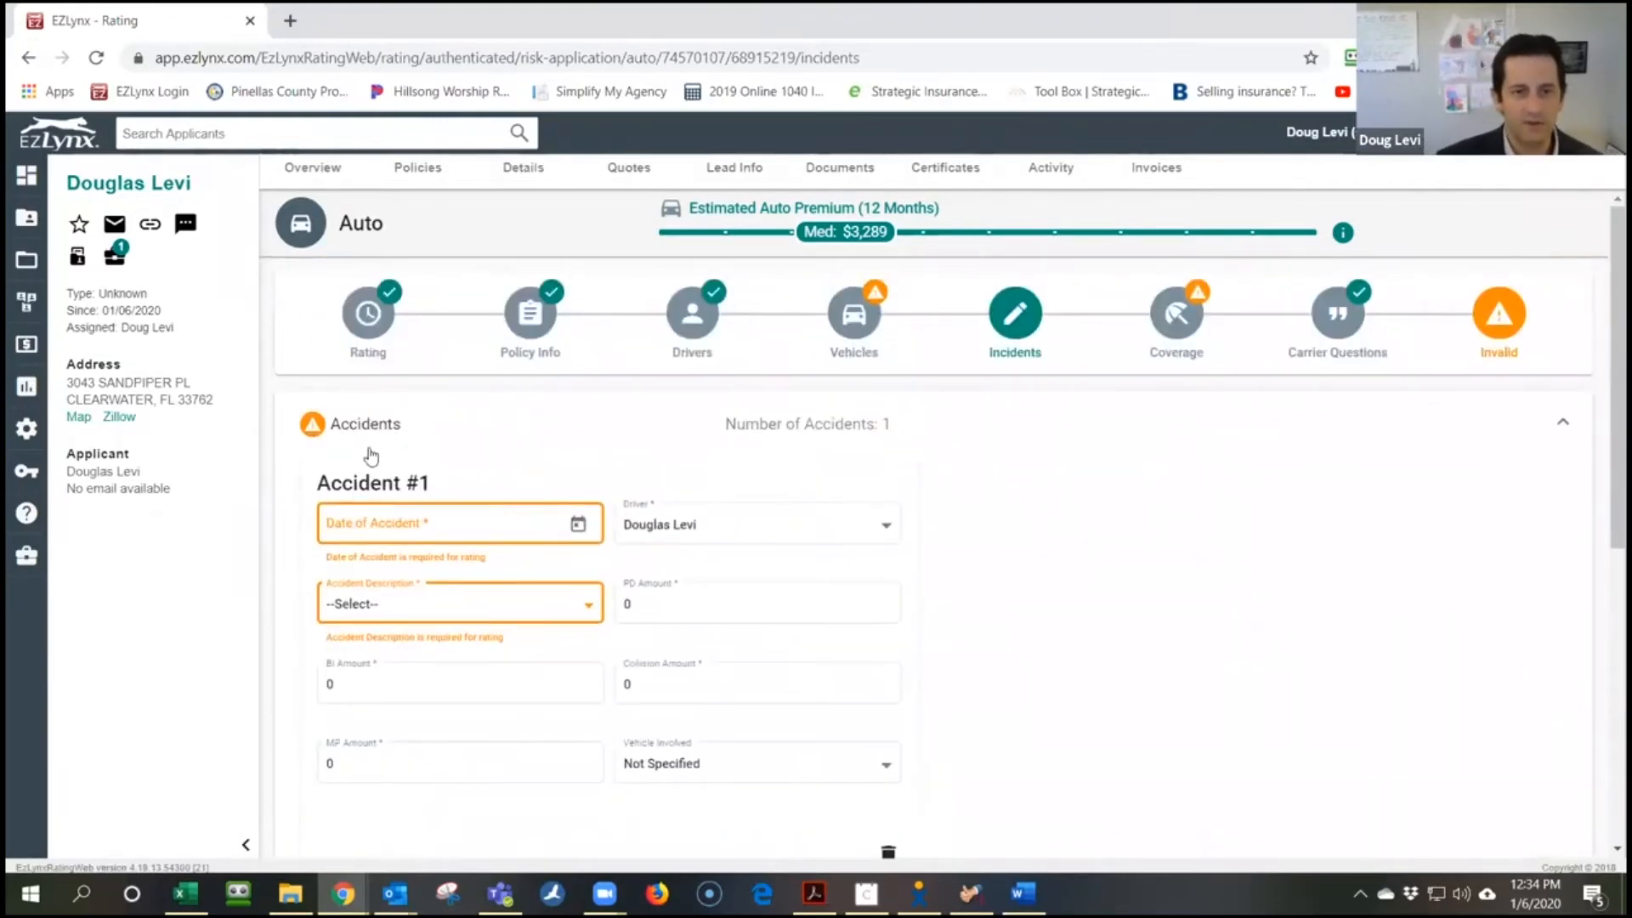
{"action": "left_click", "coordinate": [354, 436]}
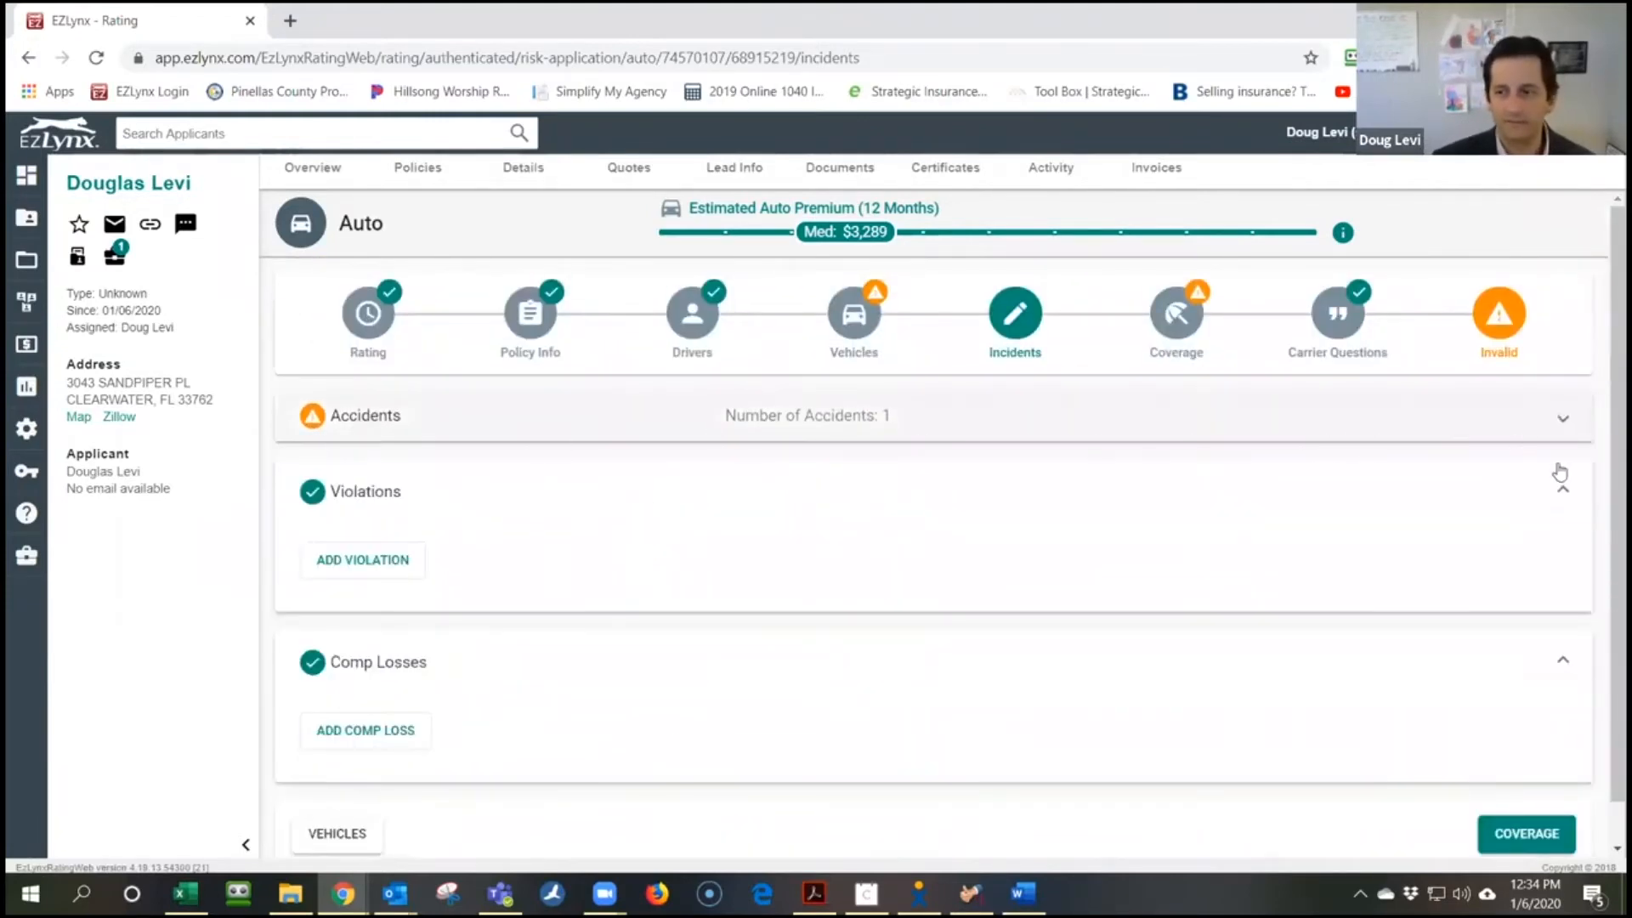
{"action": "left_click", "coordinate": [1527, 831]}
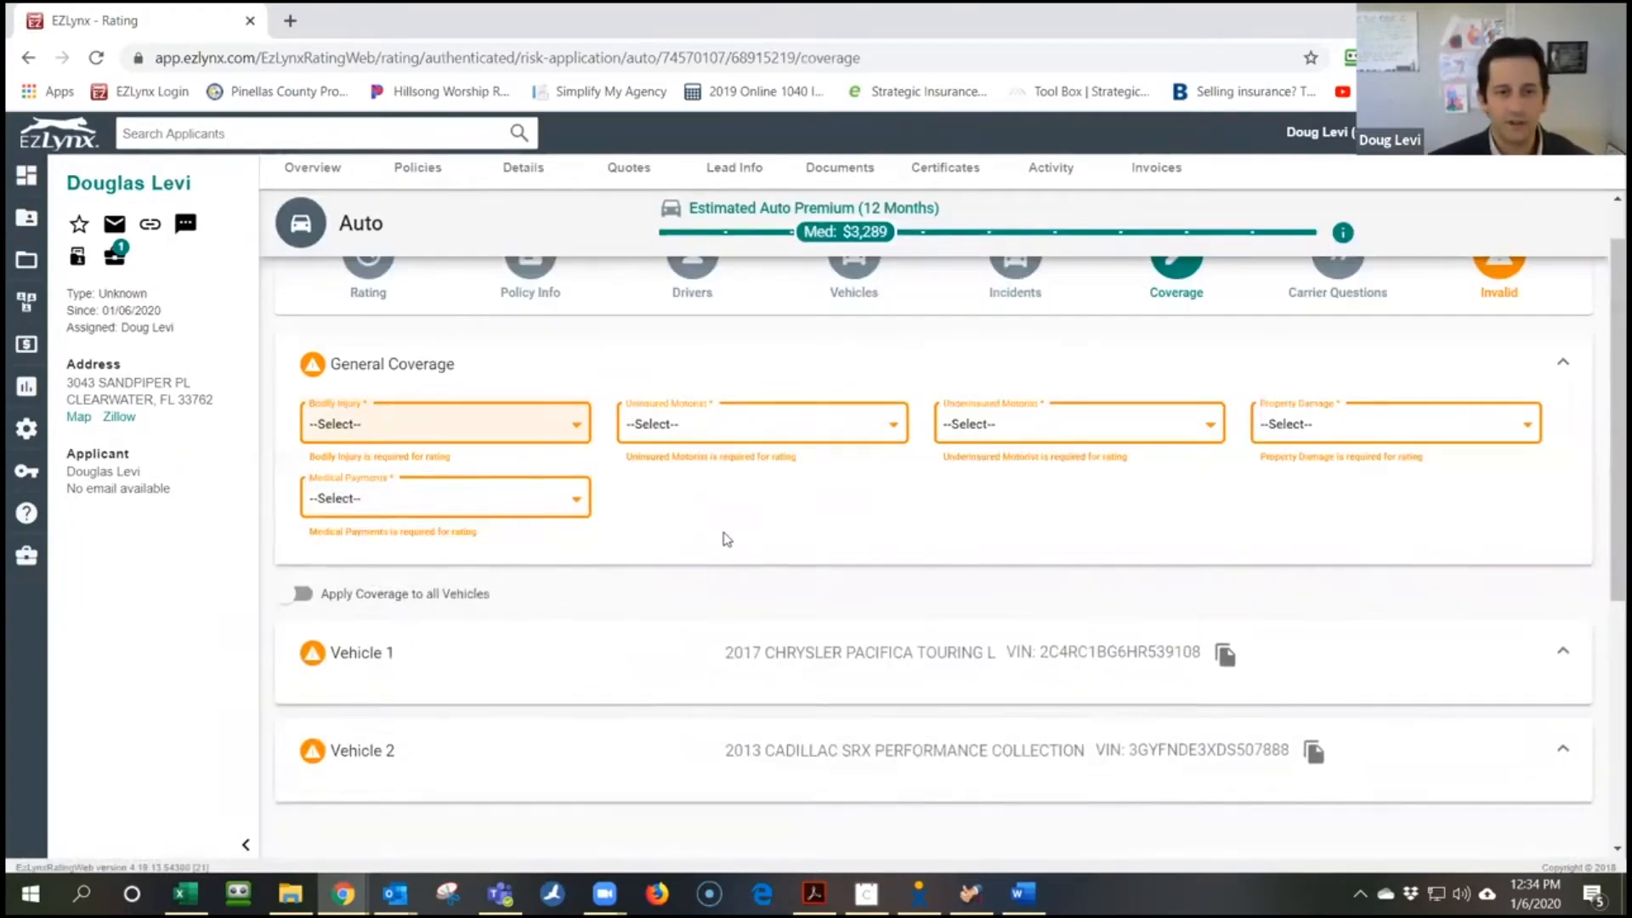
Set general coverage to 100/300 bodily injury, 100000 property damage and 5000 medical payments
{"action": "left_click", "coordinate": [420, 425]}
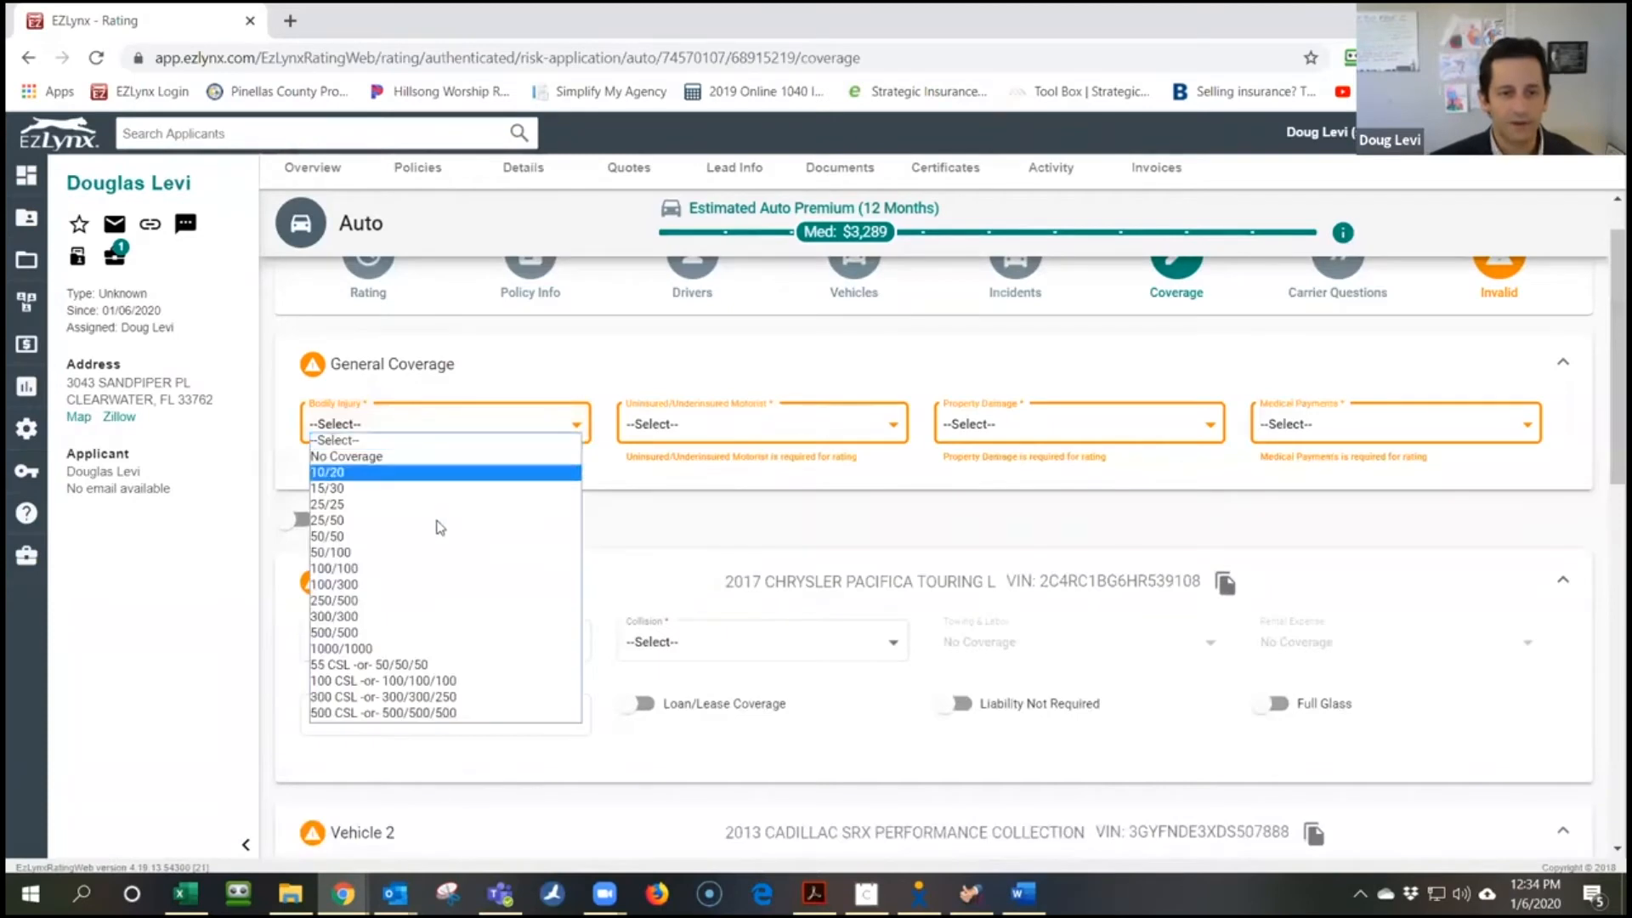
{"action": "left_click", "coordinate": [419, 585]}
{"action": "left_click", "coordinate": [1017, 426]}
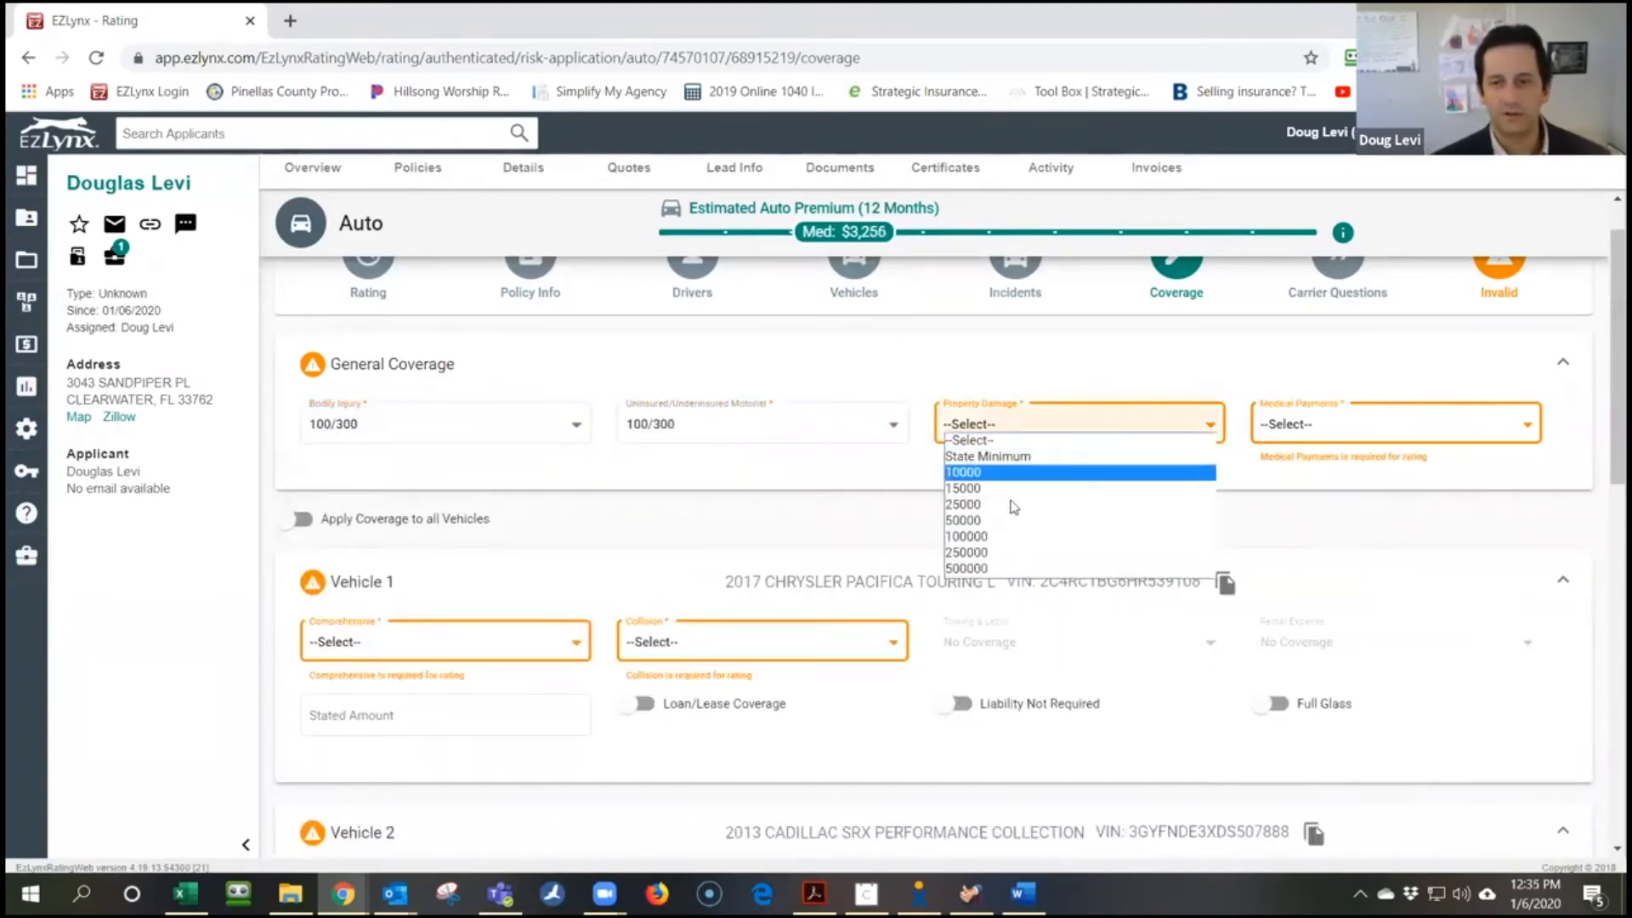
{"action": "left_click", "coordinate": [1054, 552]}
{"action": "left_click", "coordinate": [1279, 436]}
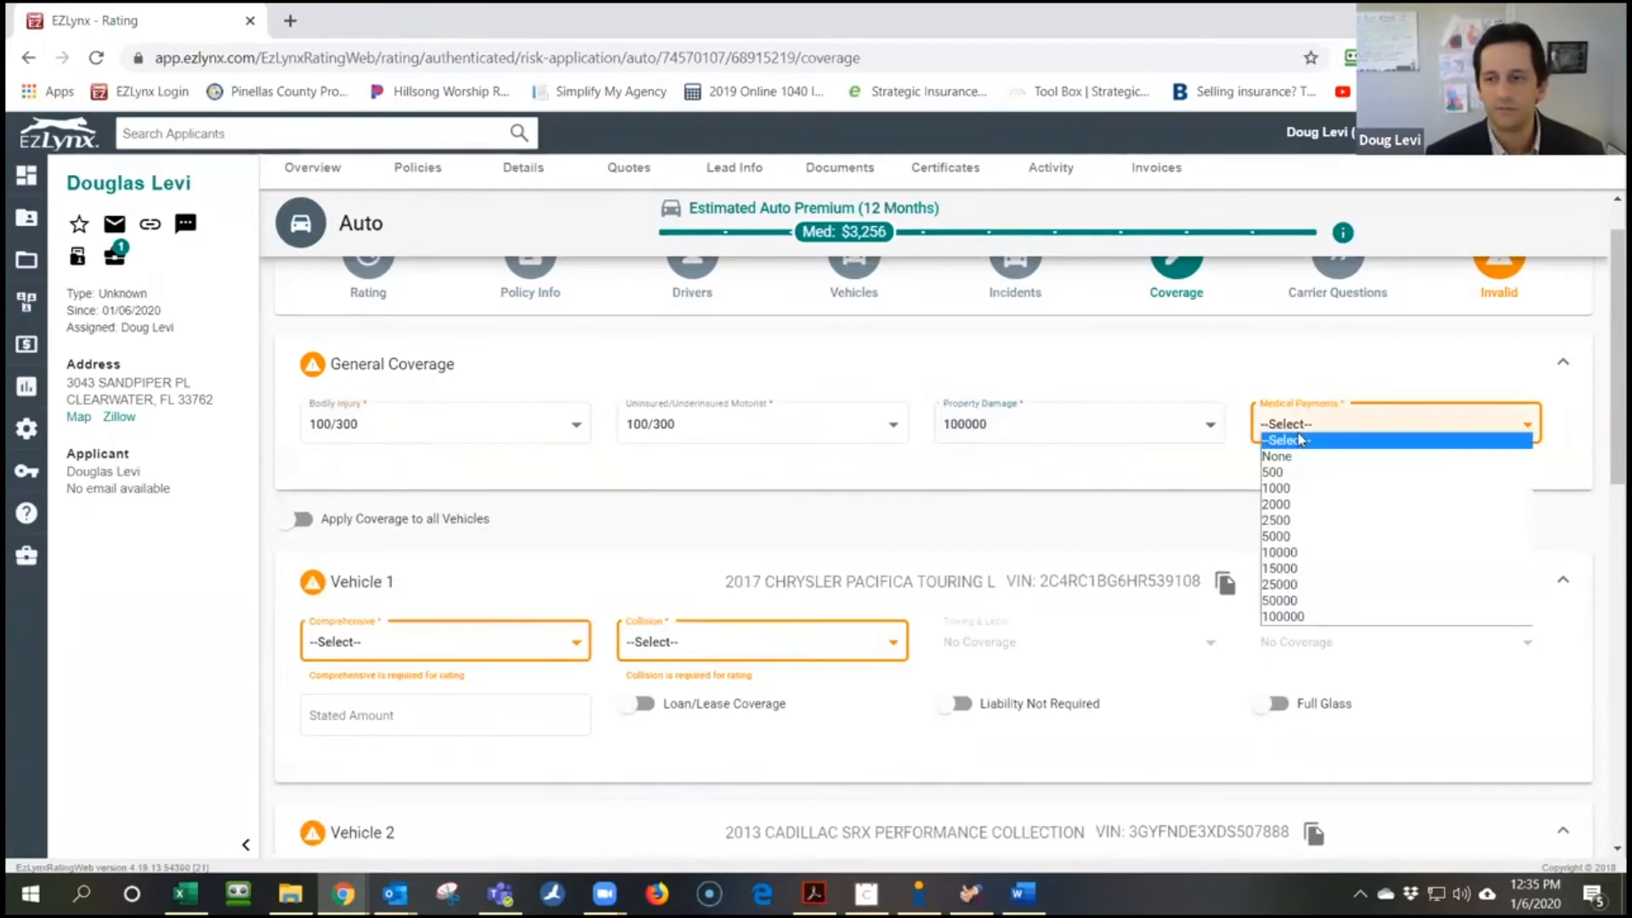
{"action": "left_click", "coordinate": [1298, 538]}
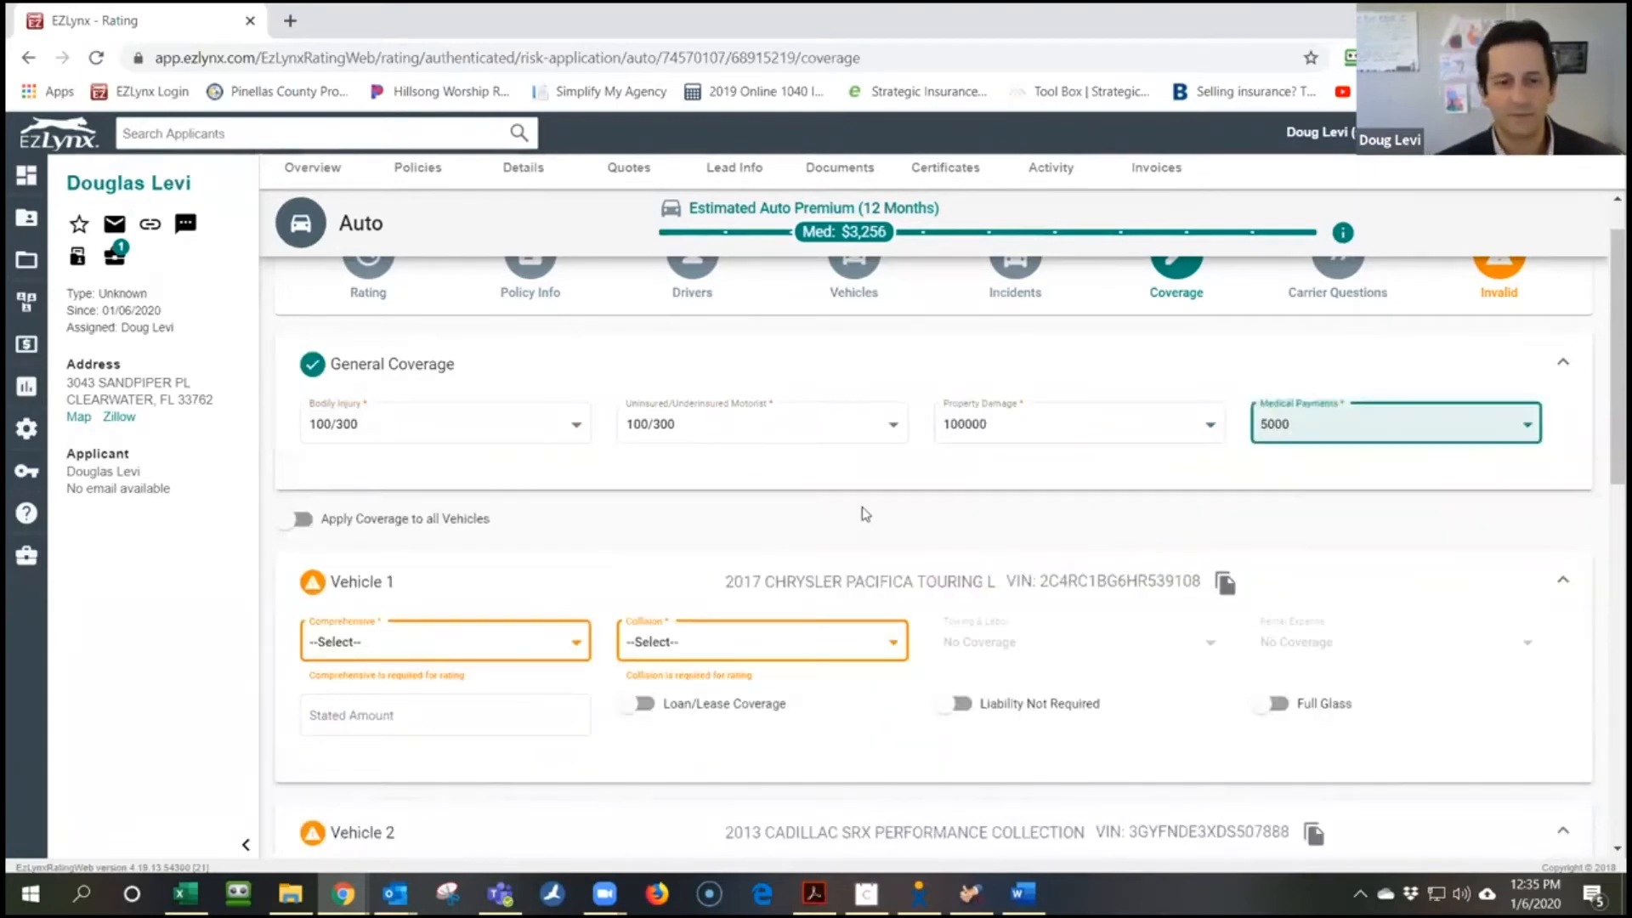
{"action": "scroll", "coordinate": [866, 514], "scroll_direction": "down", "scroll_amount": 3}
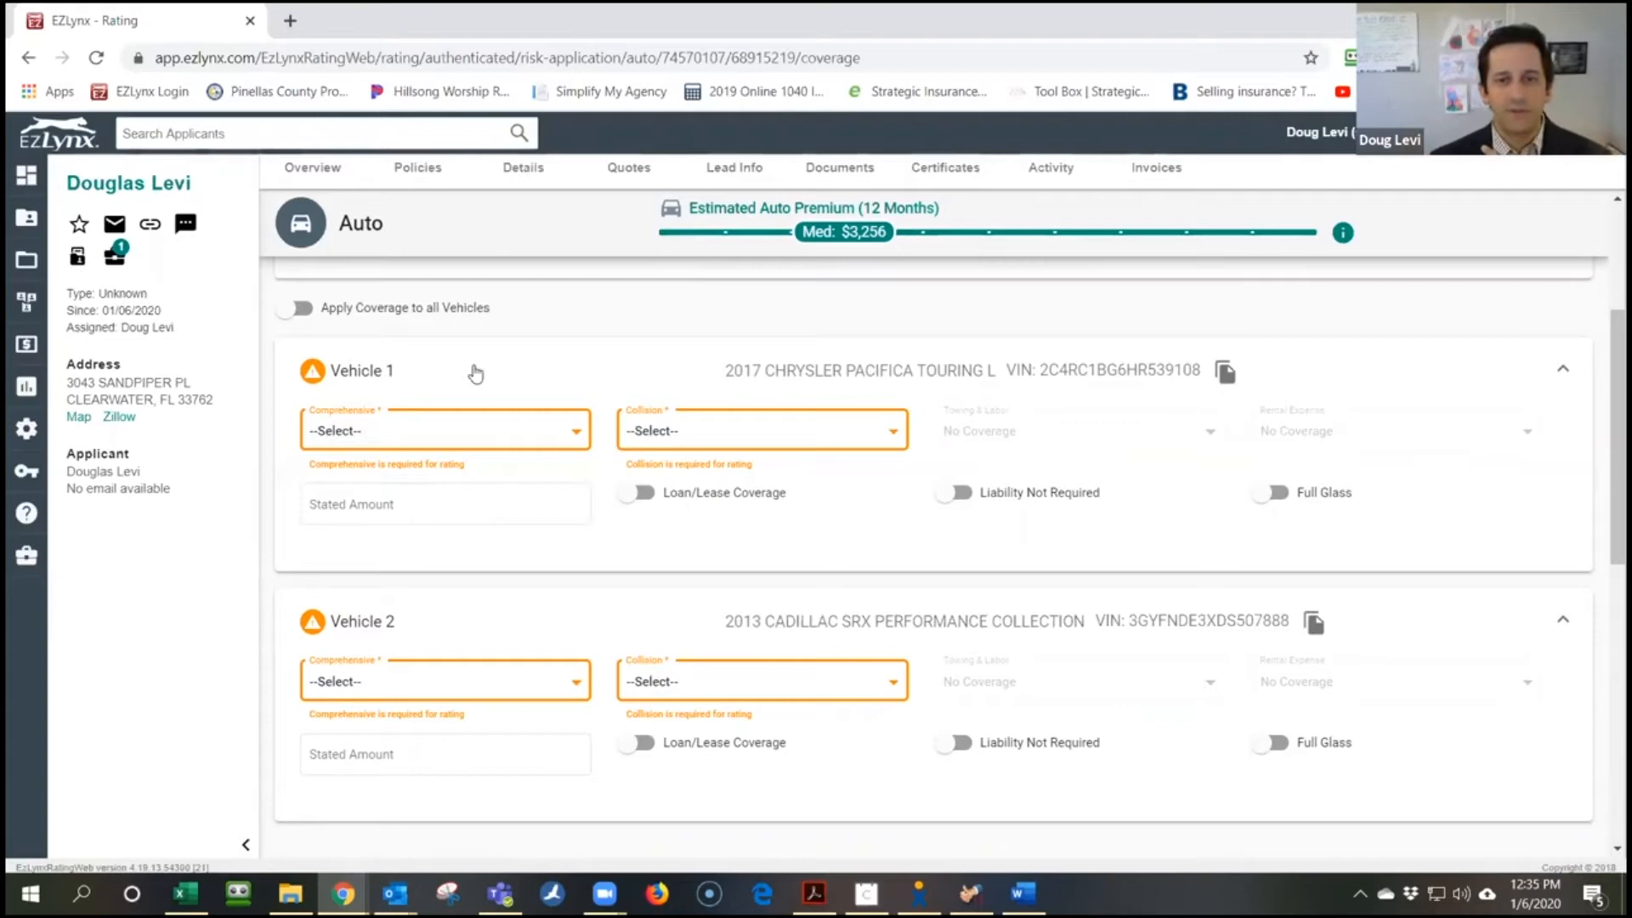
Set 500 comprehensive and 500 collision deductibles on both vehicles
{"action": "left_click", "coordinate": [489, 435]}
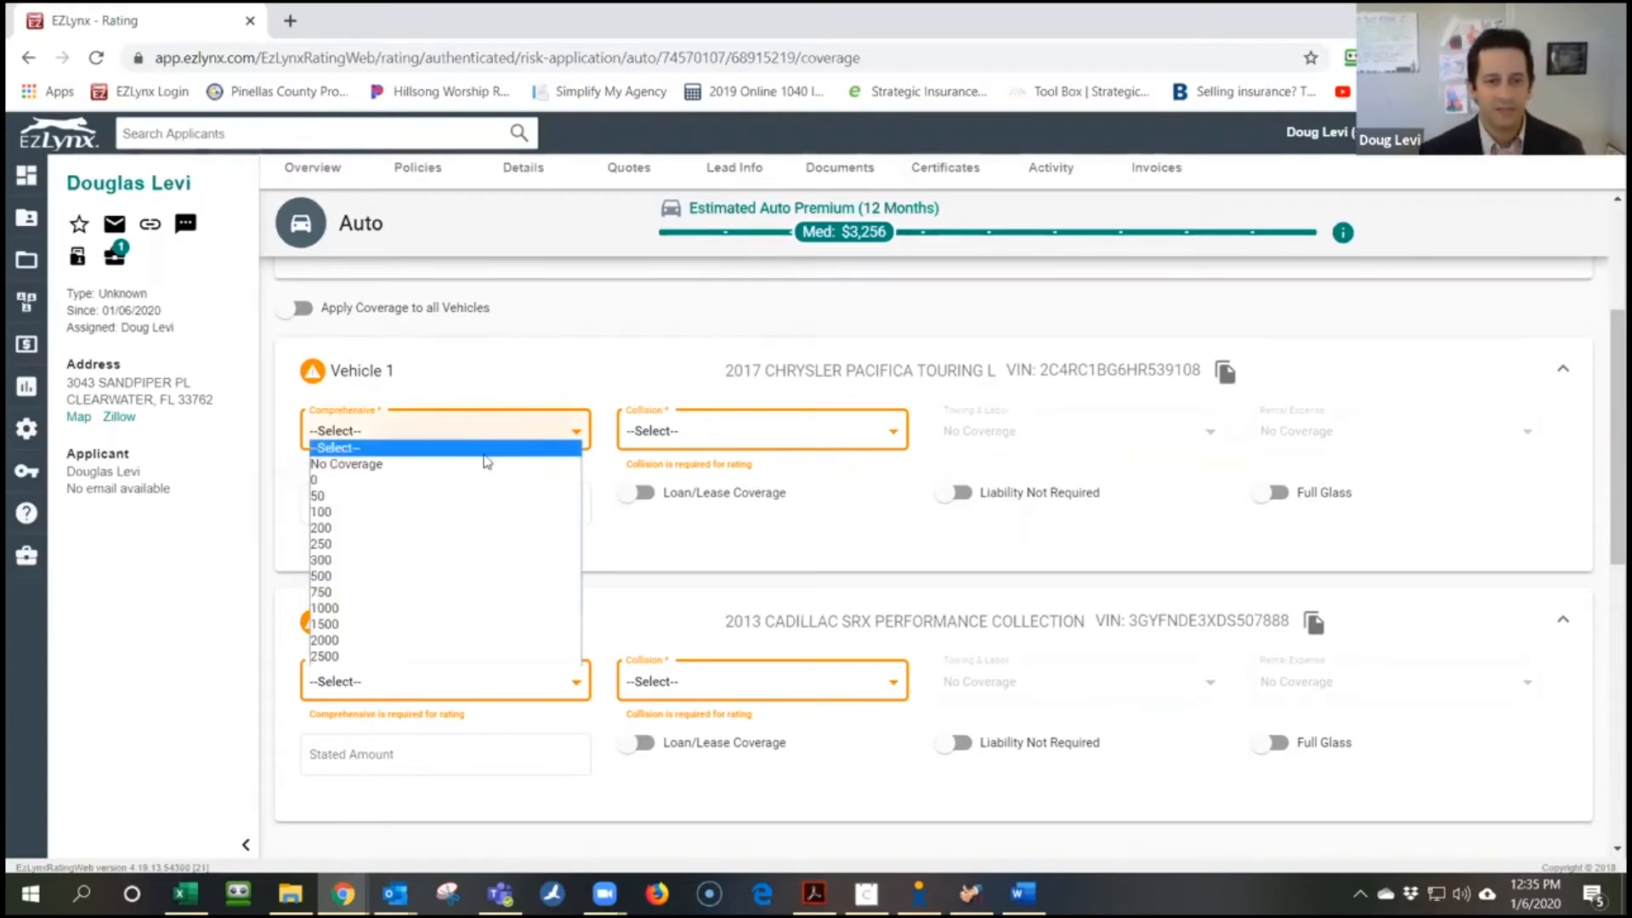
{"action": "left_click", "coordinate": [489, 577]}
{"action": "left_click", "coordinate": [740, 438]}
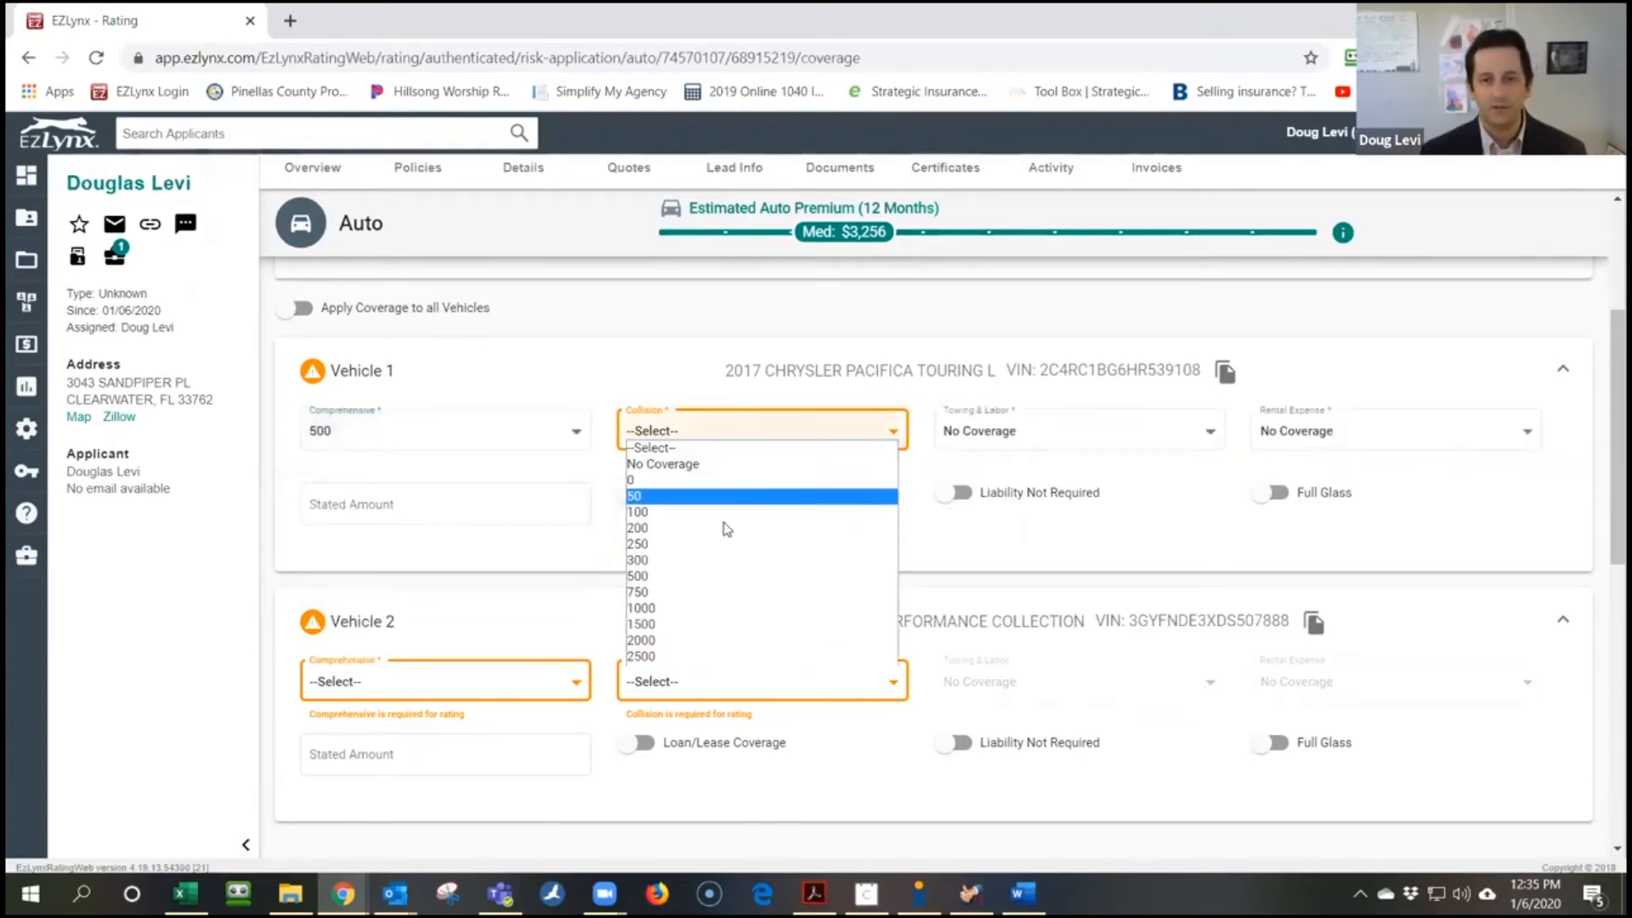
{"action": "left_click", "coordinate": [717, 576]}
{"action": "left_click", "coordinate": [549, 691]}
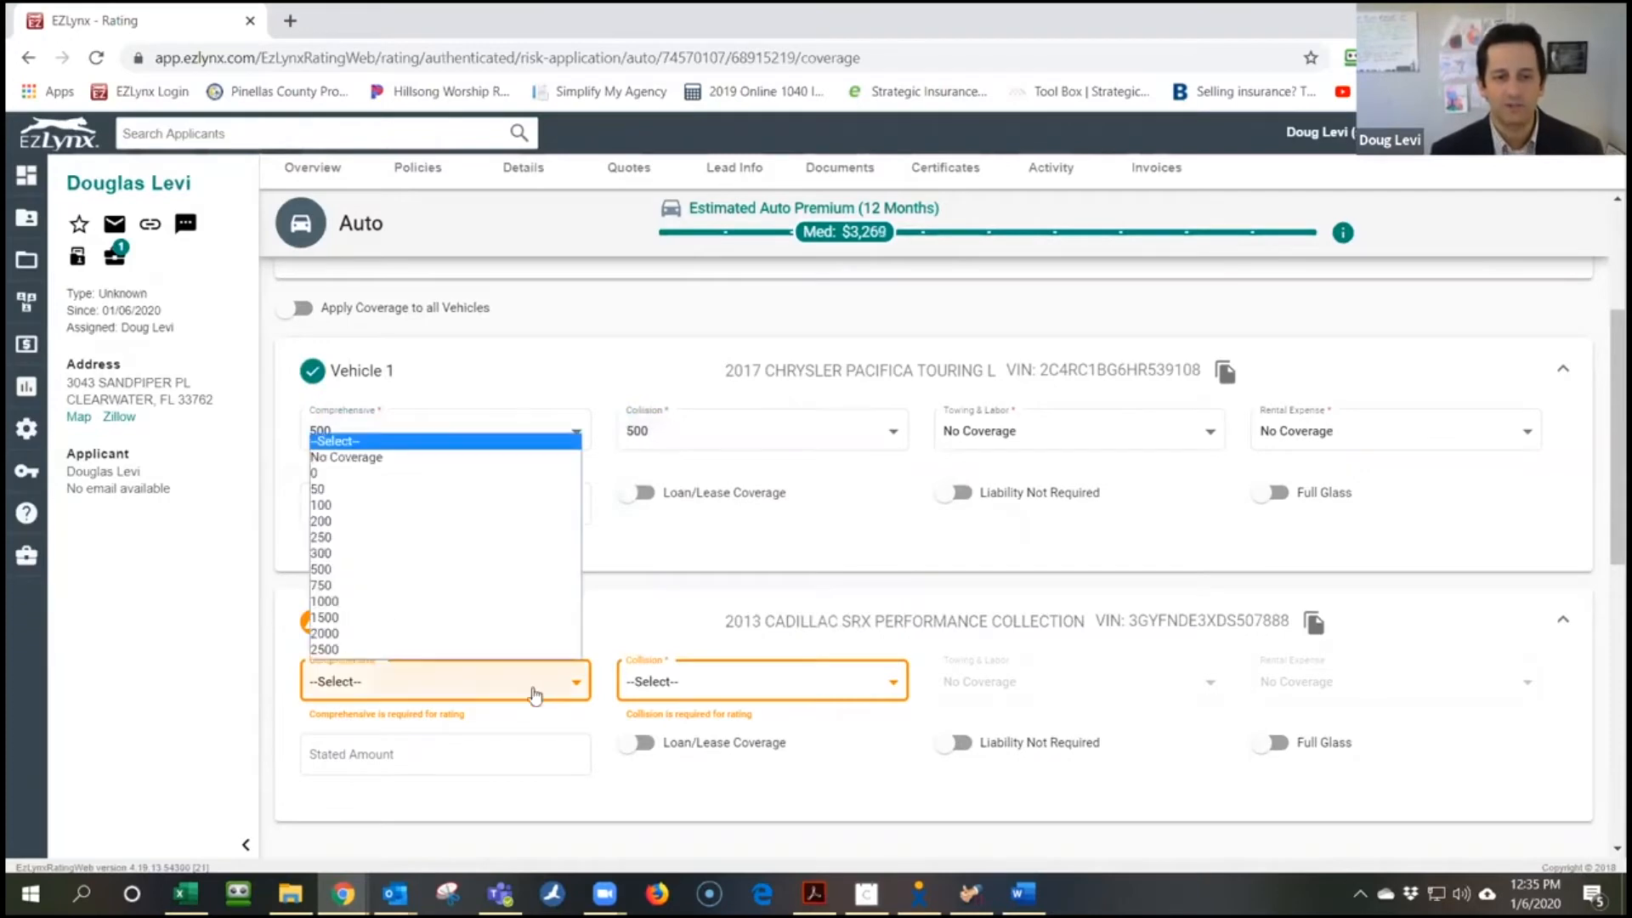
{"action": "left_click", "coordinate": [510, 570]}
{"action": "left_click", "coordinate": [701, 693]}
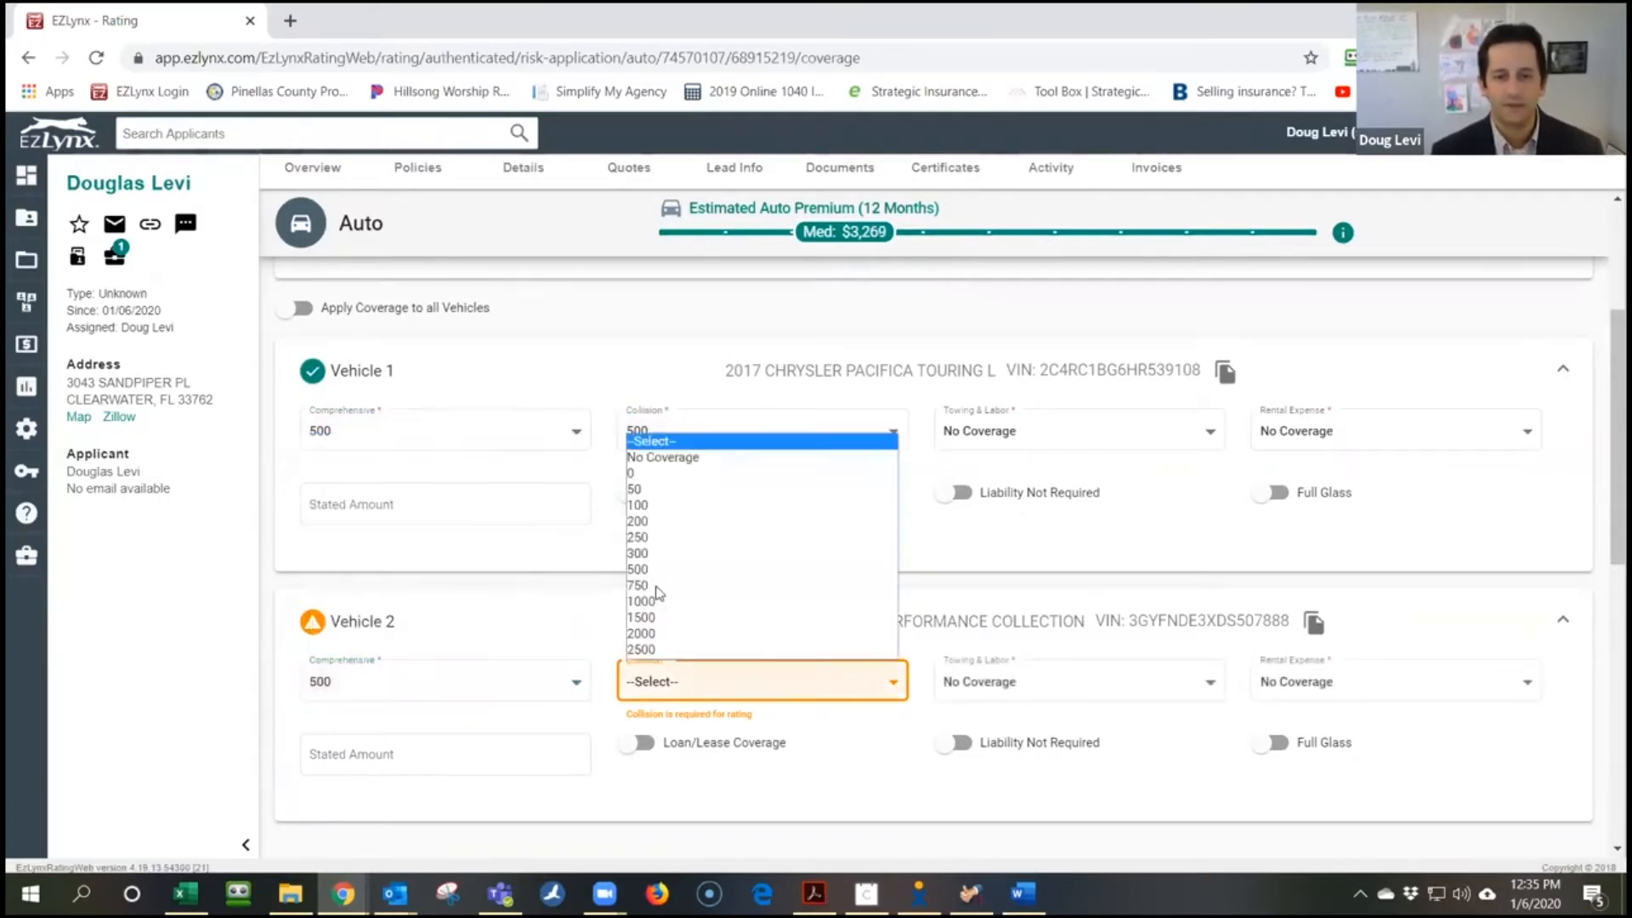
{"action": "left_click", "coordinate": [666, 569]}
{"action": "scroll", "coordinate": [1133, 527], "scroll_direction": "up", "scroll_amount": 3}
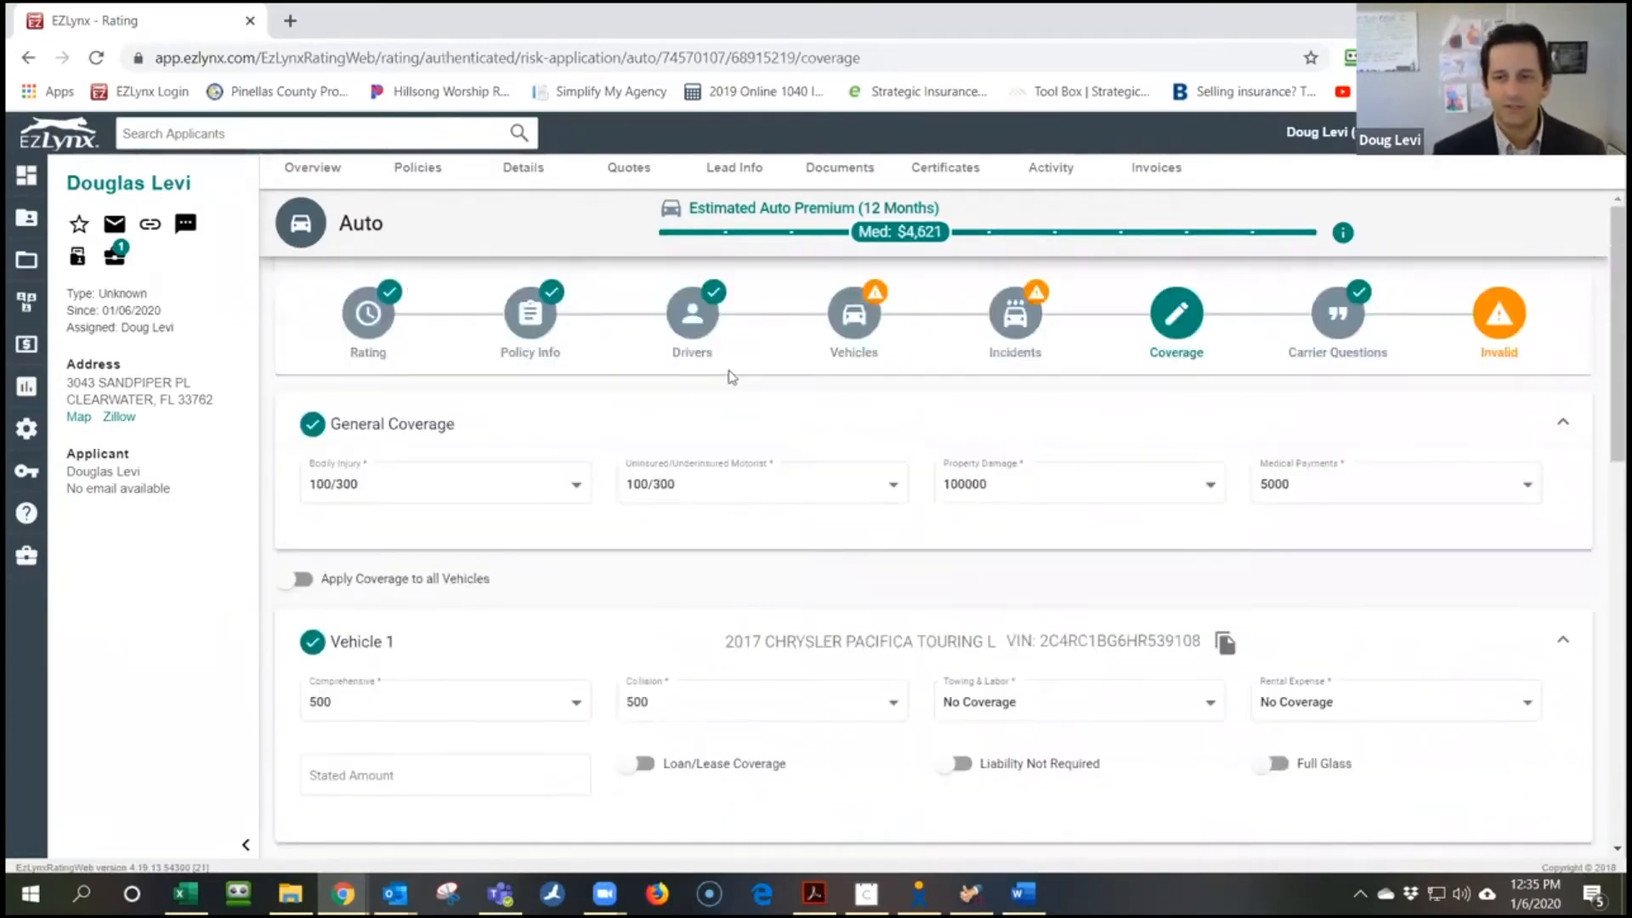
Mark the residence as Home (owned) and answer No to another Progressive policy
{"action": "scroll", "coordinate": [1136, 497], "scroll_direction": "down", "scroll_amount": 10}
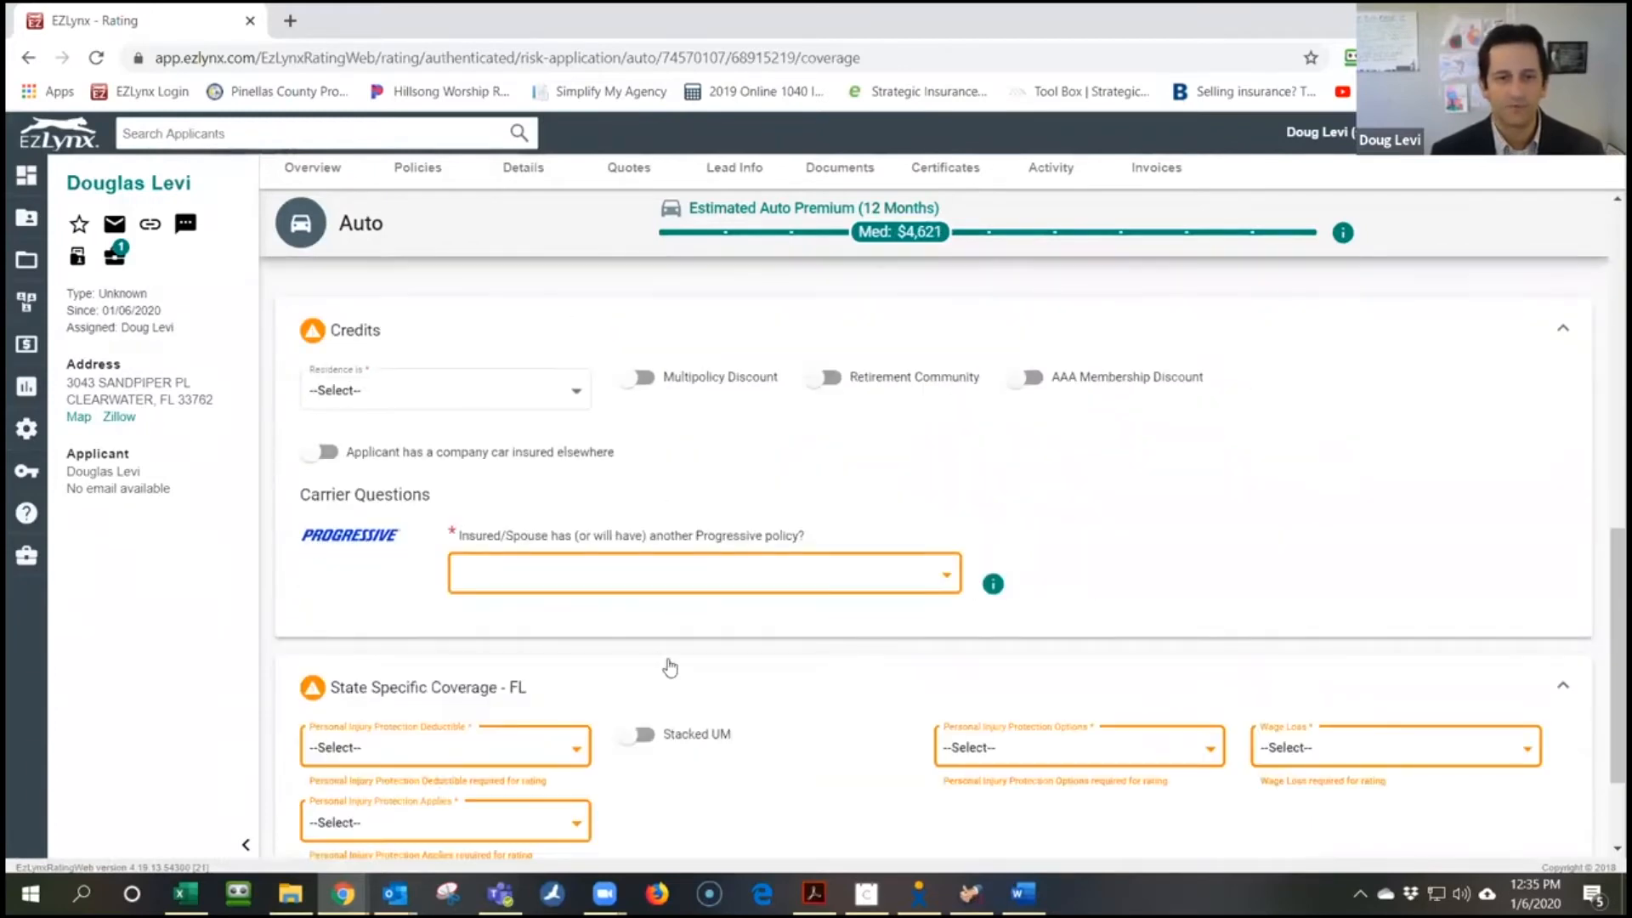
{"action": "left_click", "coordinate": [435, 403]}
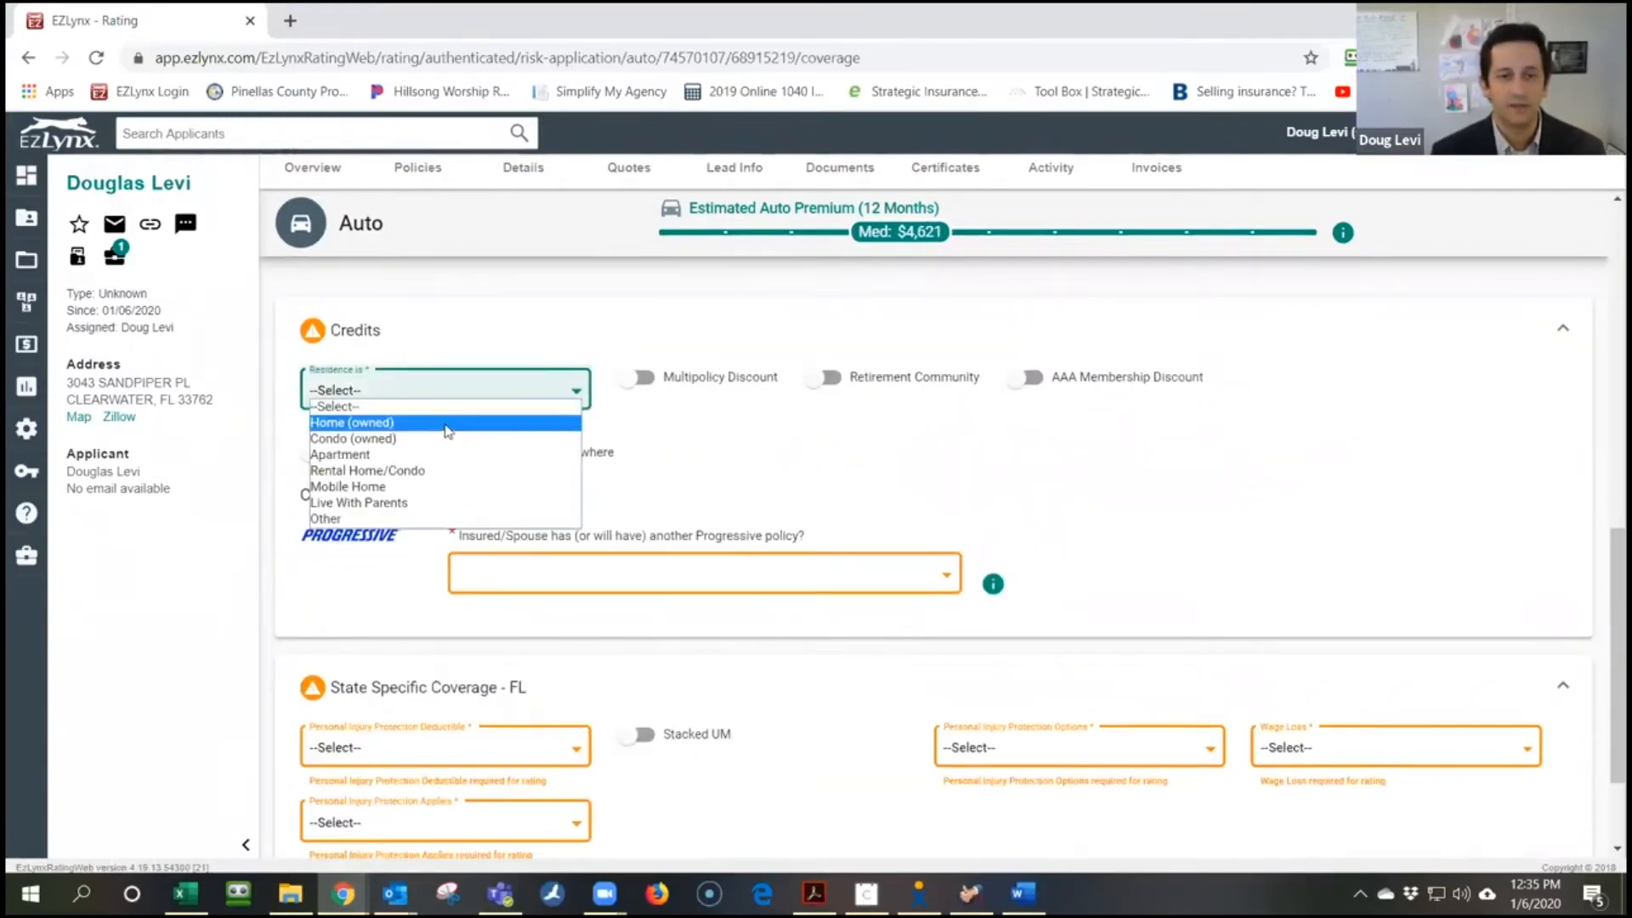
{"action": "left_click", "coordinate": [443, 421]}
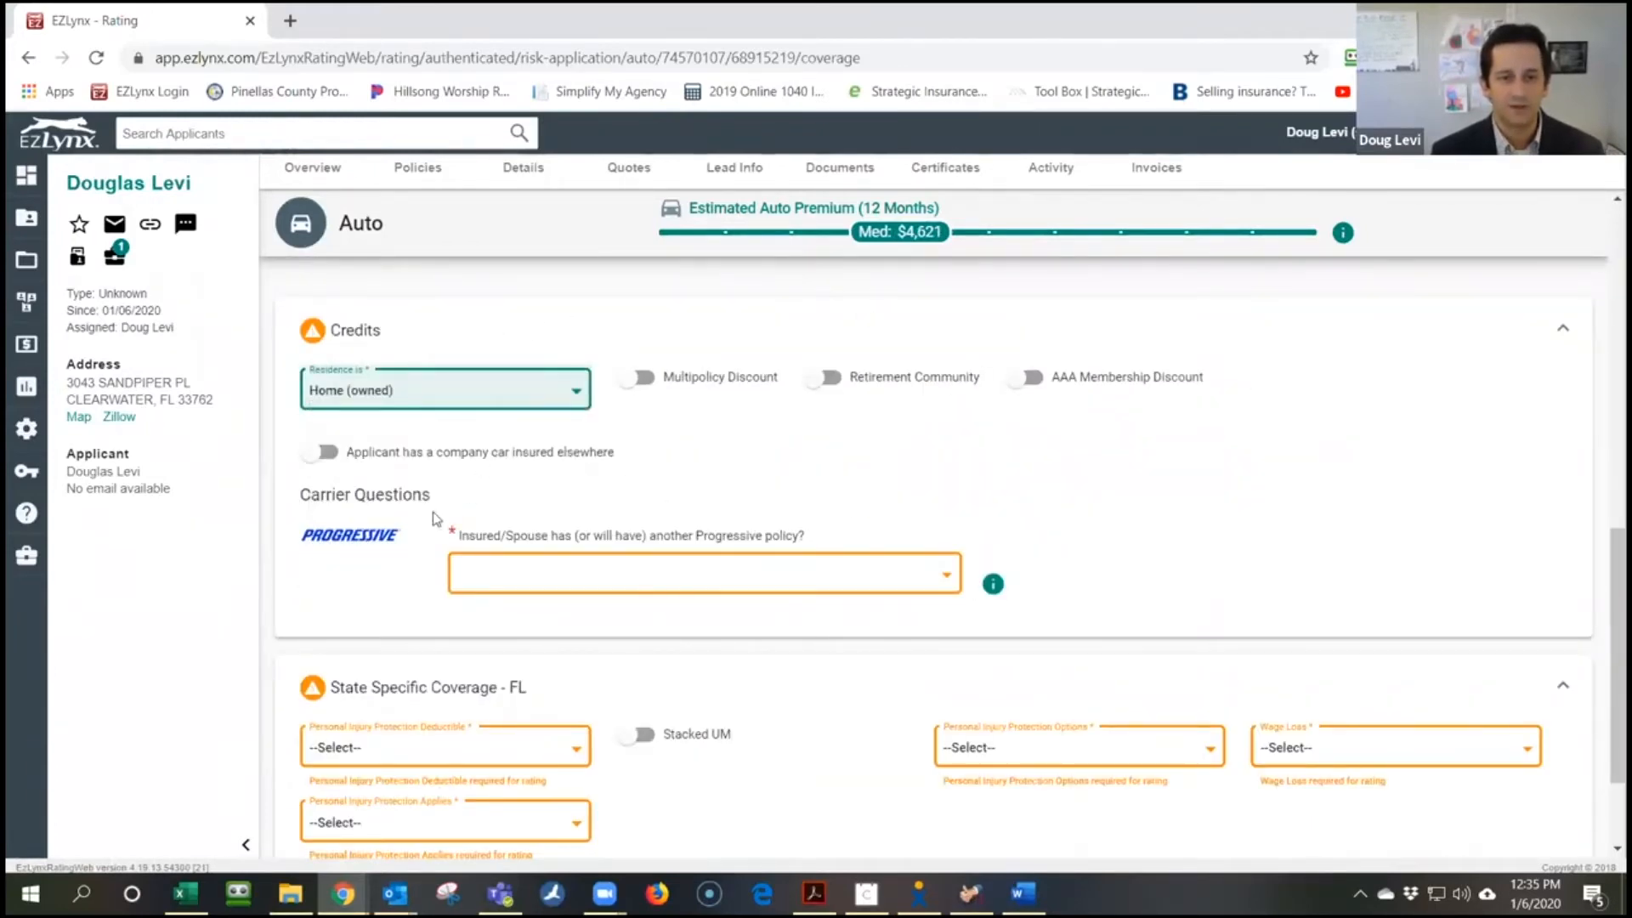
{"action": "scroll", "coordinate": [541, 533], "scroll_direction": "down", "scroll_amount": 1}
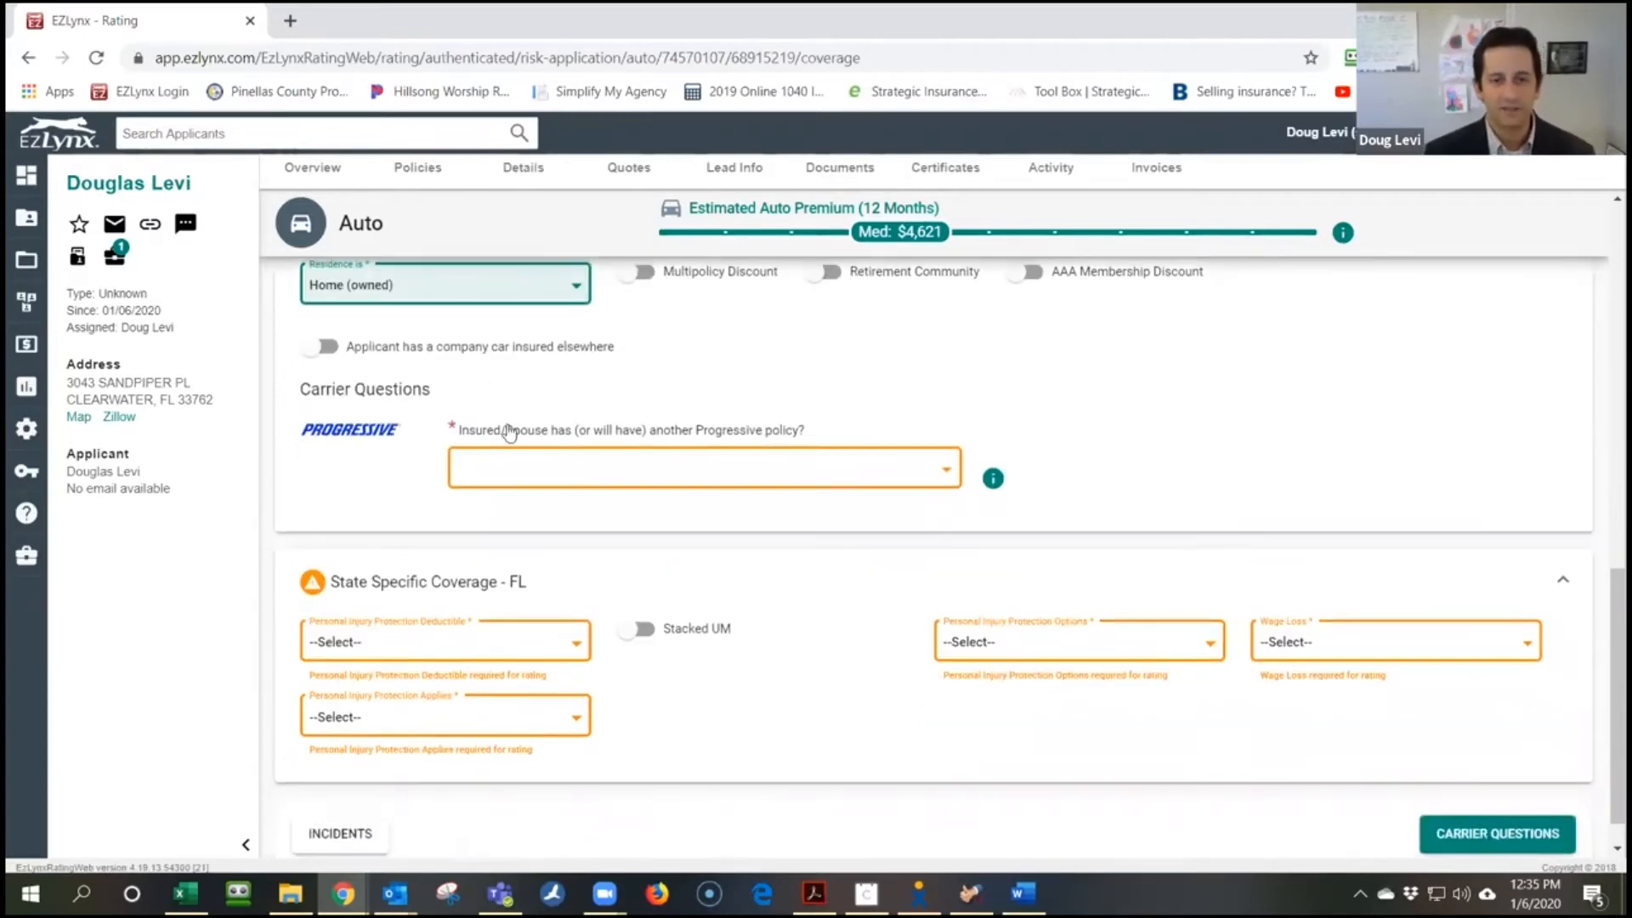
{"action": "left_click", "coordinate": [666, 468]}
{"action": "left_click", "coordinate": [656, 503]}
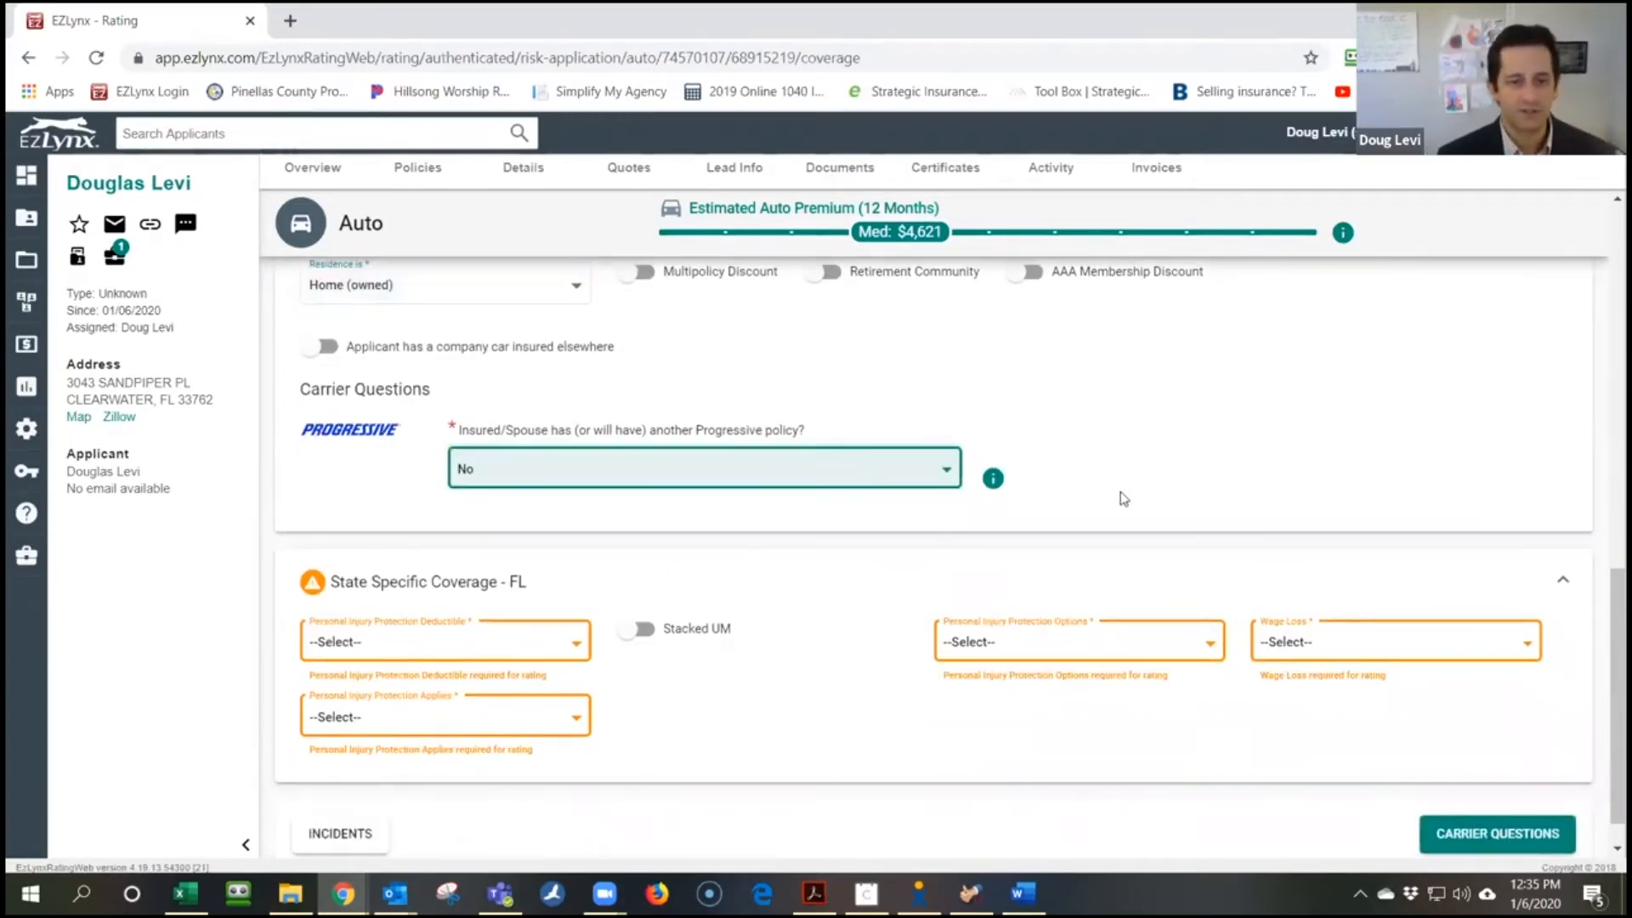
{"action": "scroll", "coordinate": [448, 573], "scroll_direction": "down", "scroll_amount": 1}
Set Florida PIP to 0 deductible, Named Insured + Relatives, Basic options, wage loss included
{"action": "left_click", "coordinate": [442, 605]}
{"action": "left_click", "coordinate": [441, 630]}
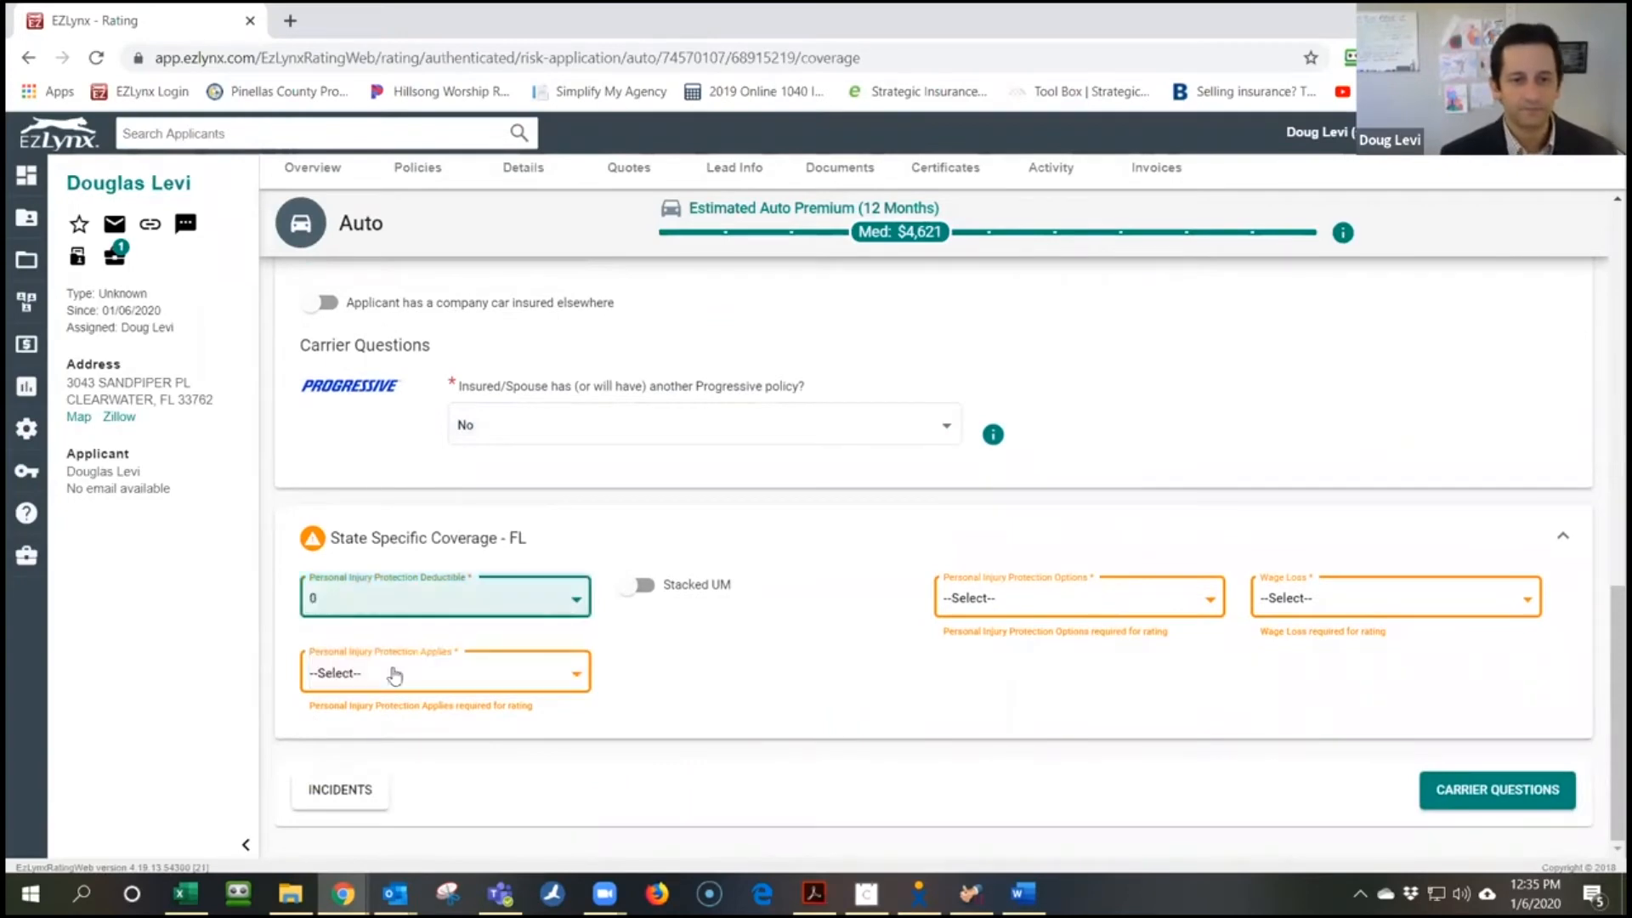
{"action": "left_click", "coordinate": [383, 680]}
{"action": "left_click", "coordinate": [382, 723]}
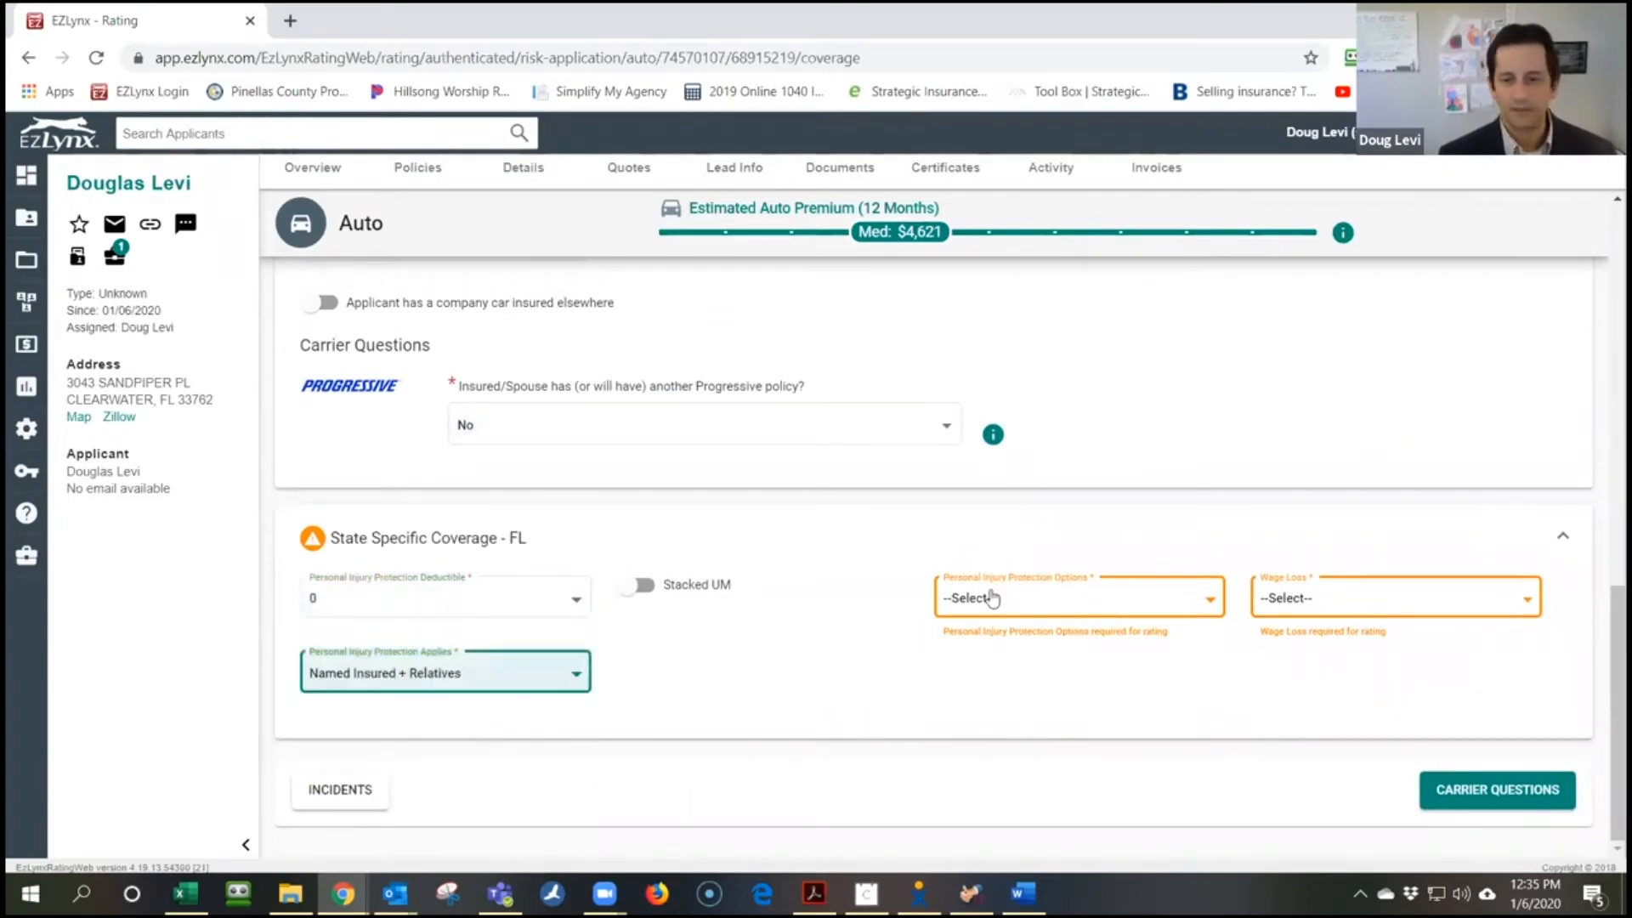
{"action": "left_click", "coordinate": [1012, 598]}
{"action": "left_click", "coordinate": [1006, 632]}
{"action": "left_click", "coordinate": [1360, 618]}
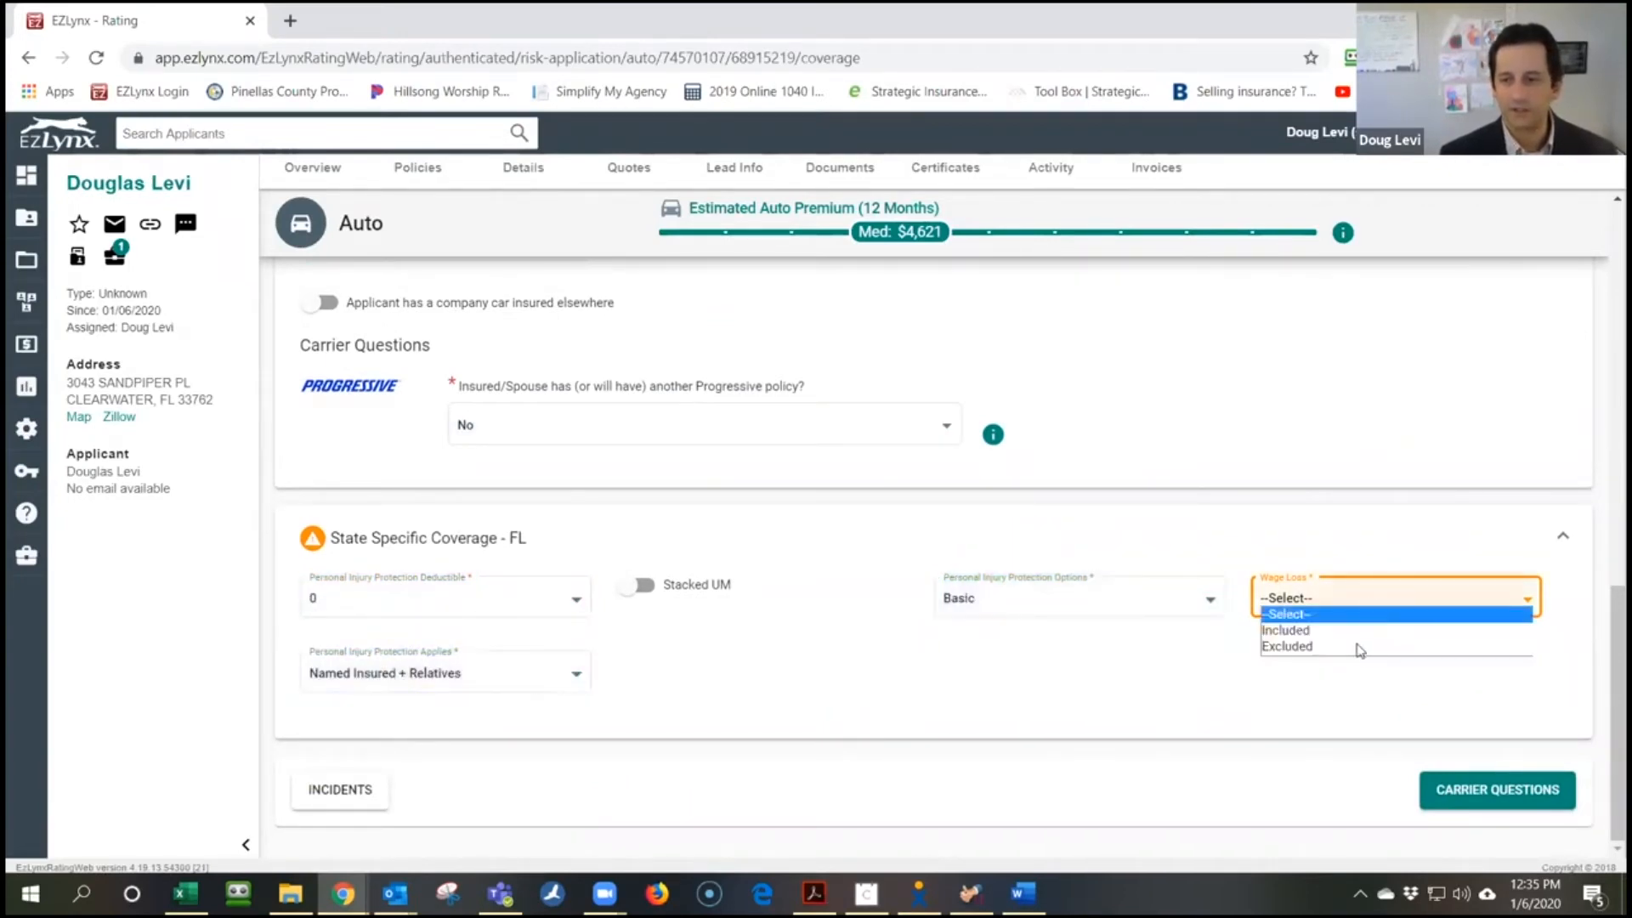
{"action": "left_click", "coordinate": [1361, 633]}
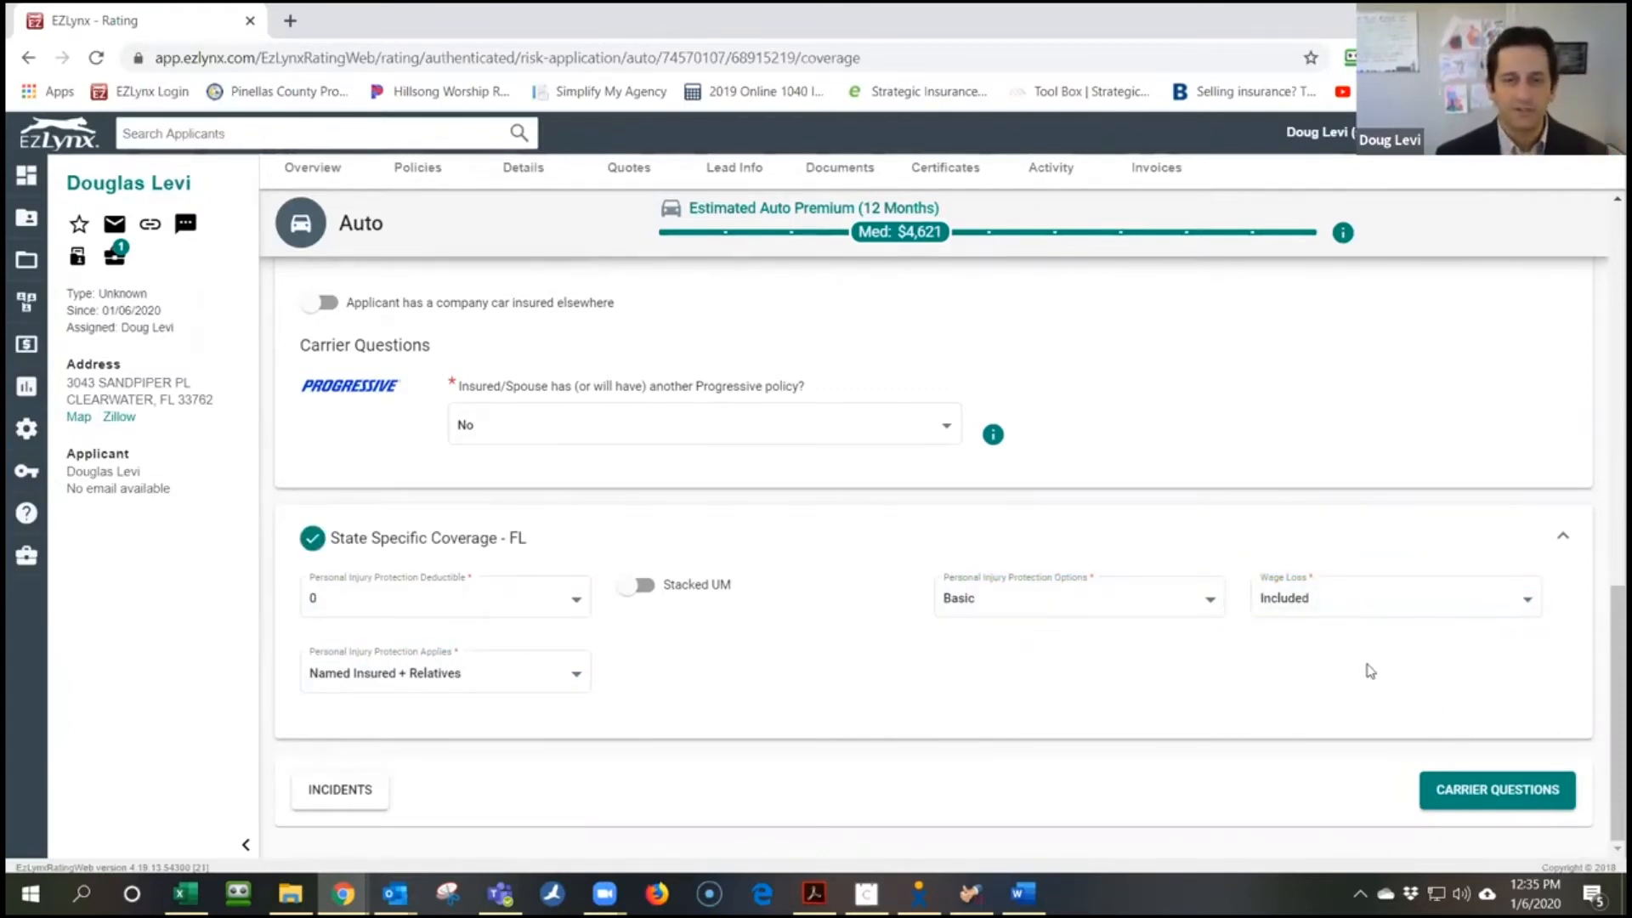
{"action": "left_click", "coordinate": [1447, 783]}
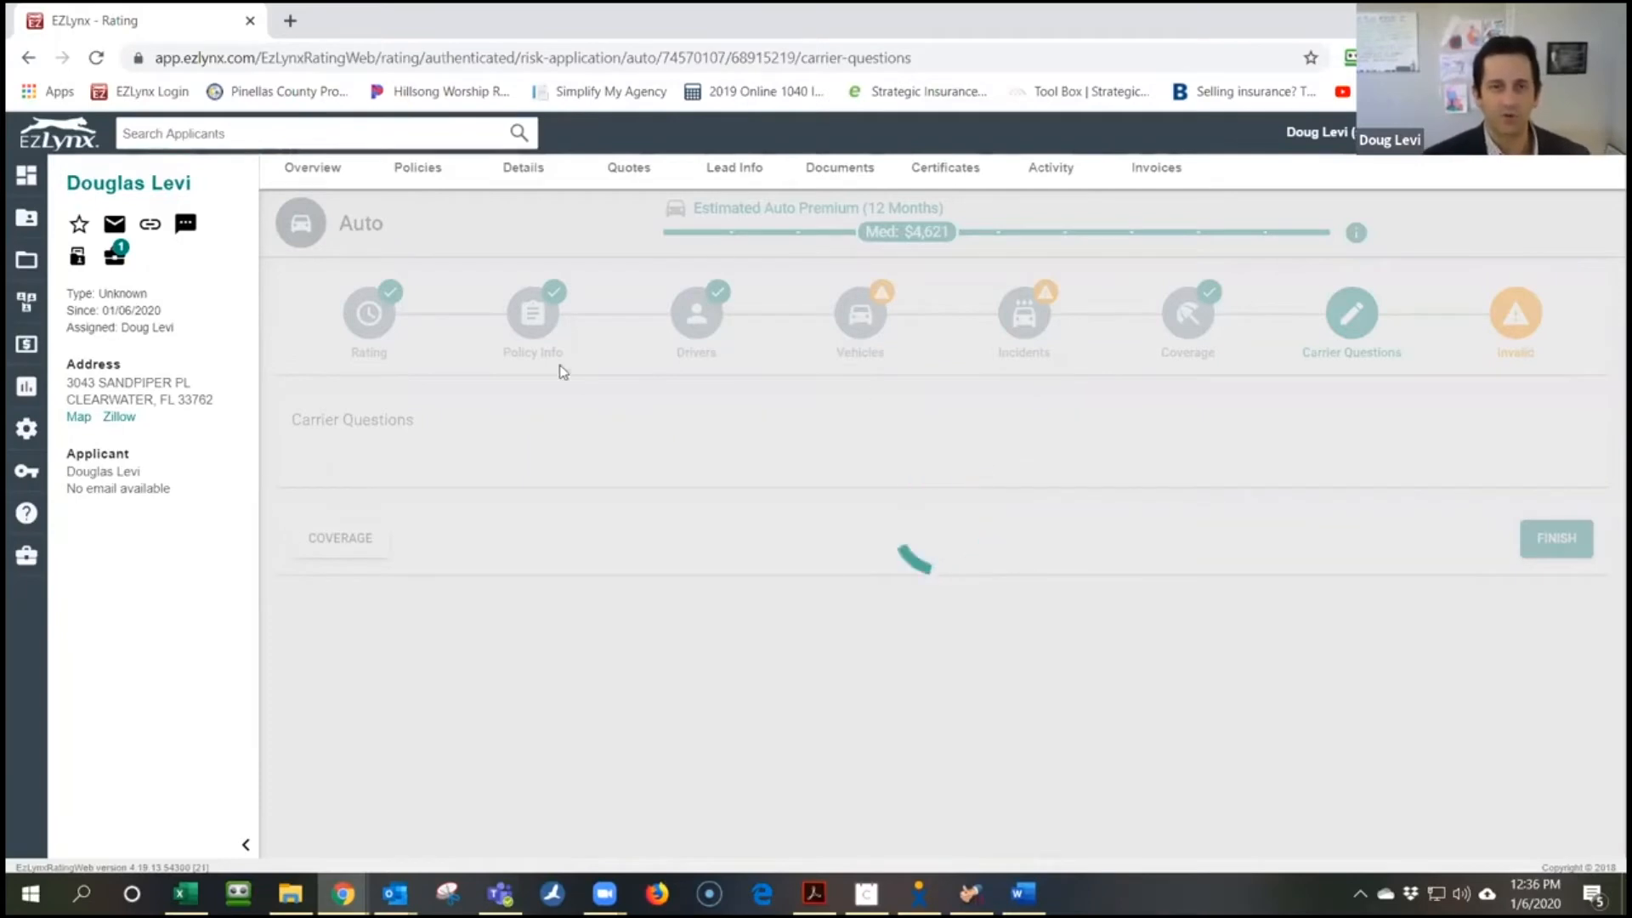
Answer College degree, agency 10245 STRATEGIC INS, and 3–5 years ownership for both vehicles
{"action": "scroll", "coordinate": [854, 416], "scroll_direction": "up", "scroll_amount": 3}
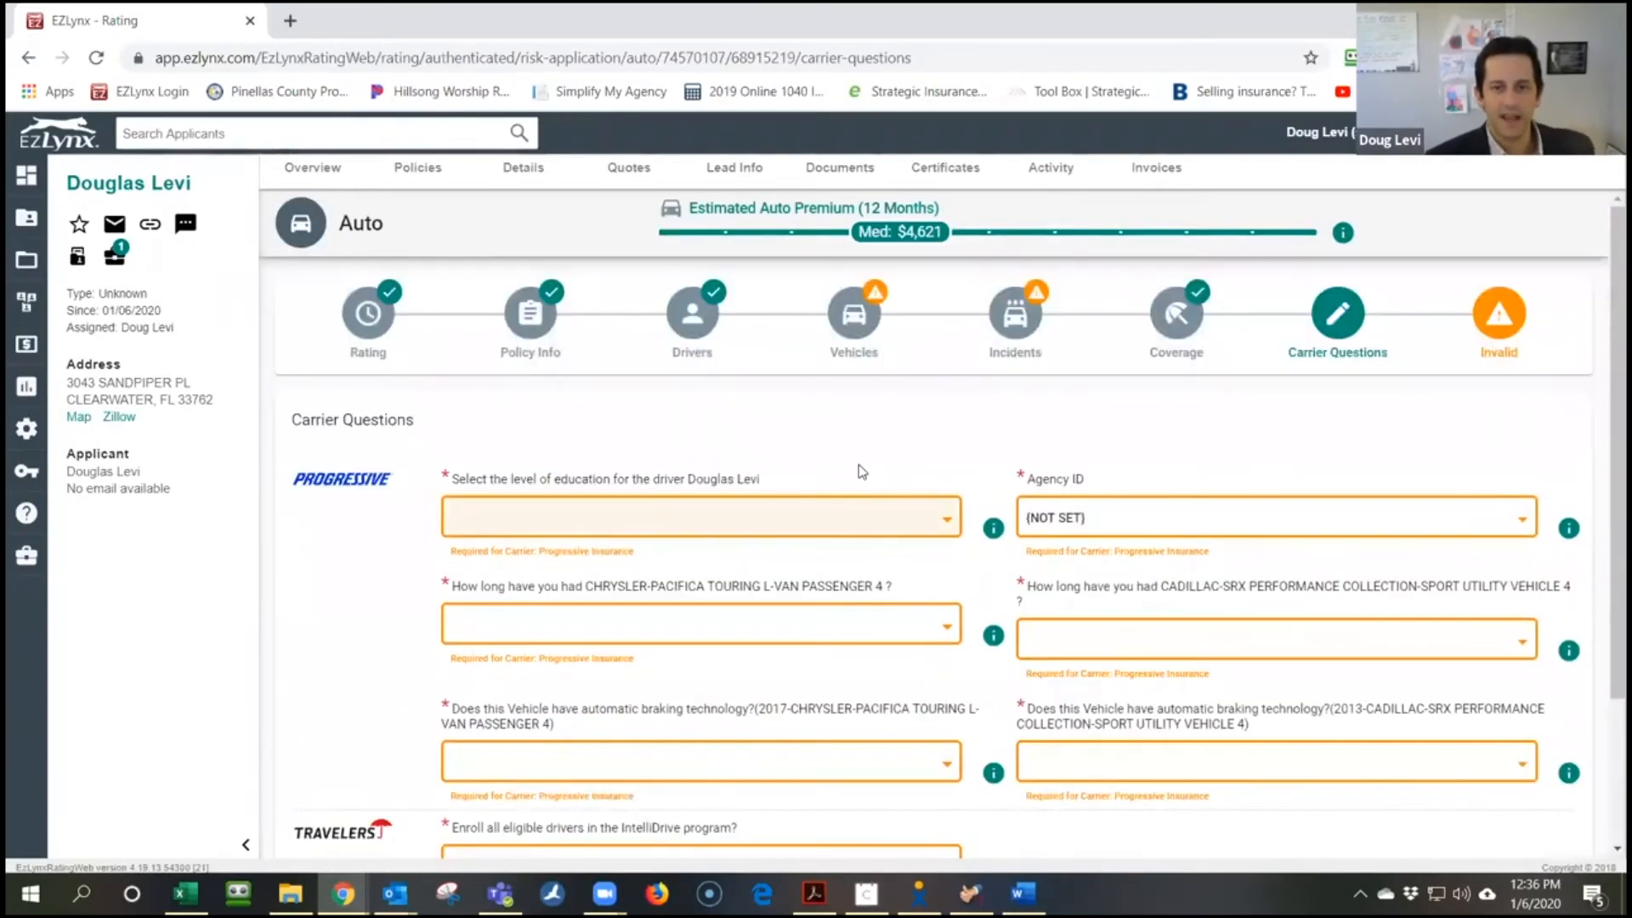
{"action": "left_click", "coordinate": [829, 519]}
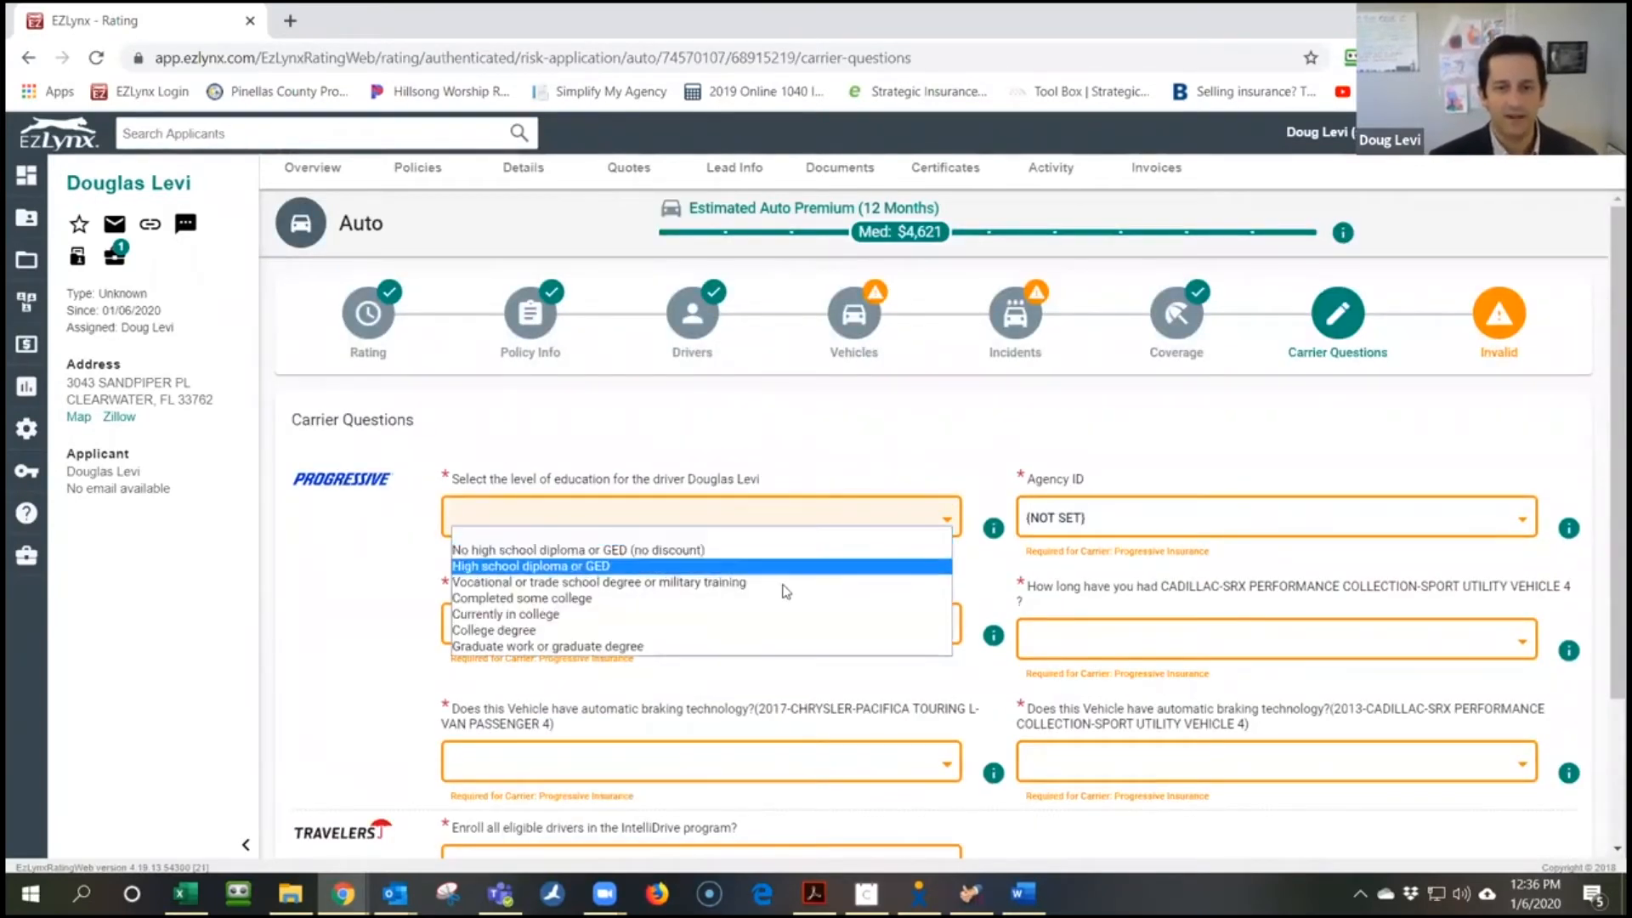
{"action": "left_click", "coordinate": [776, 632]}
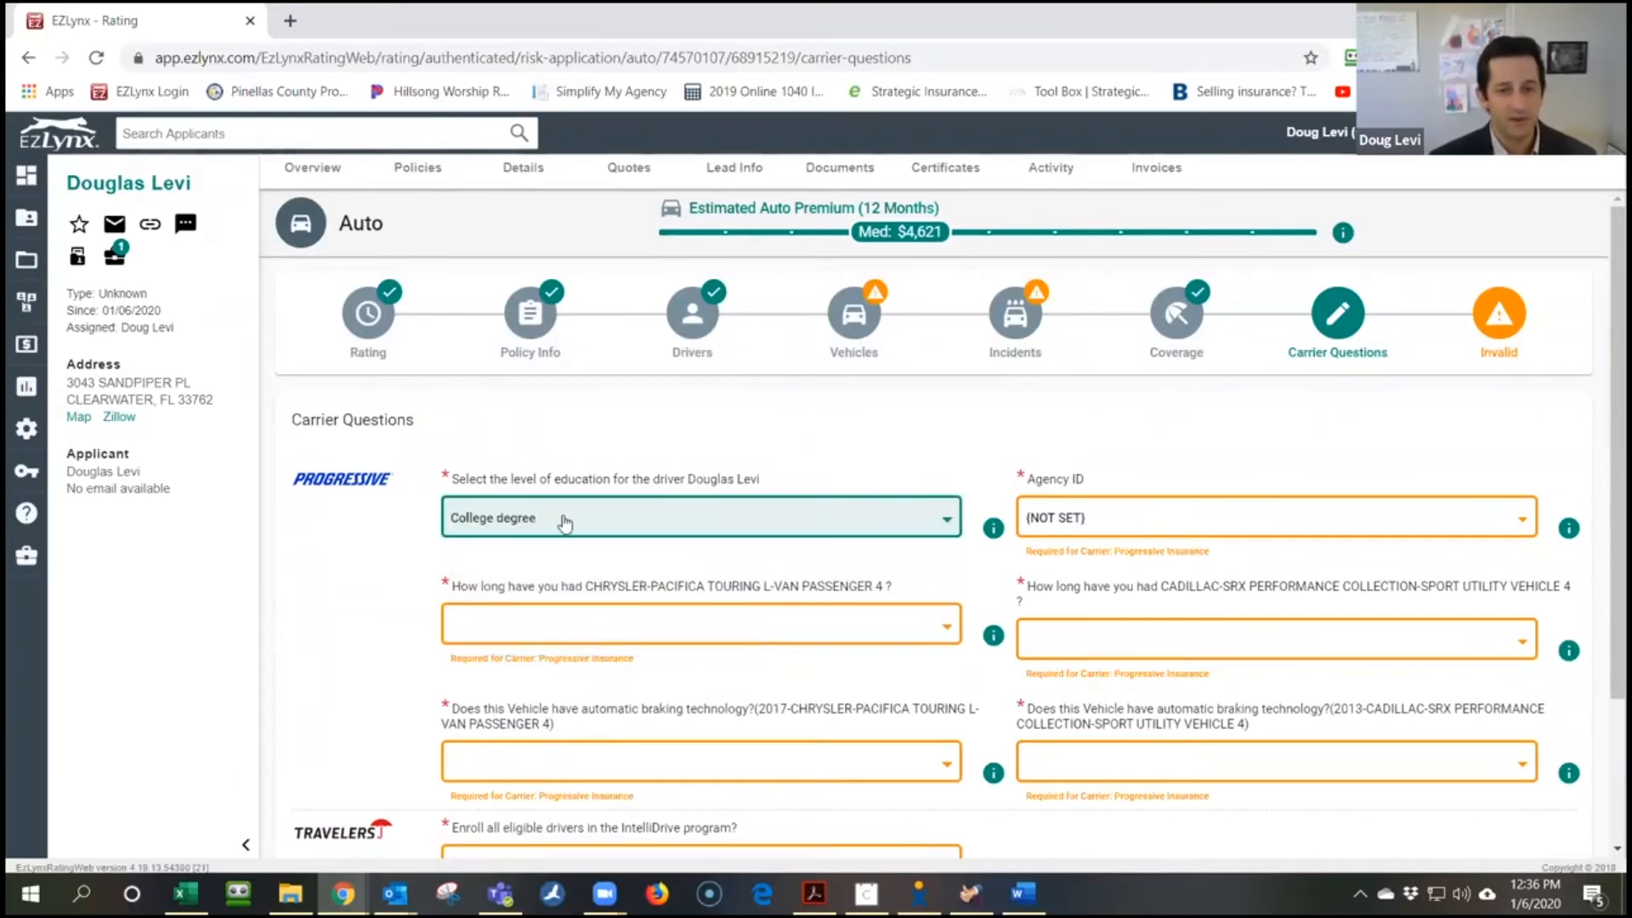
{"action": "left_click", "coordinate": [1056, 516]}
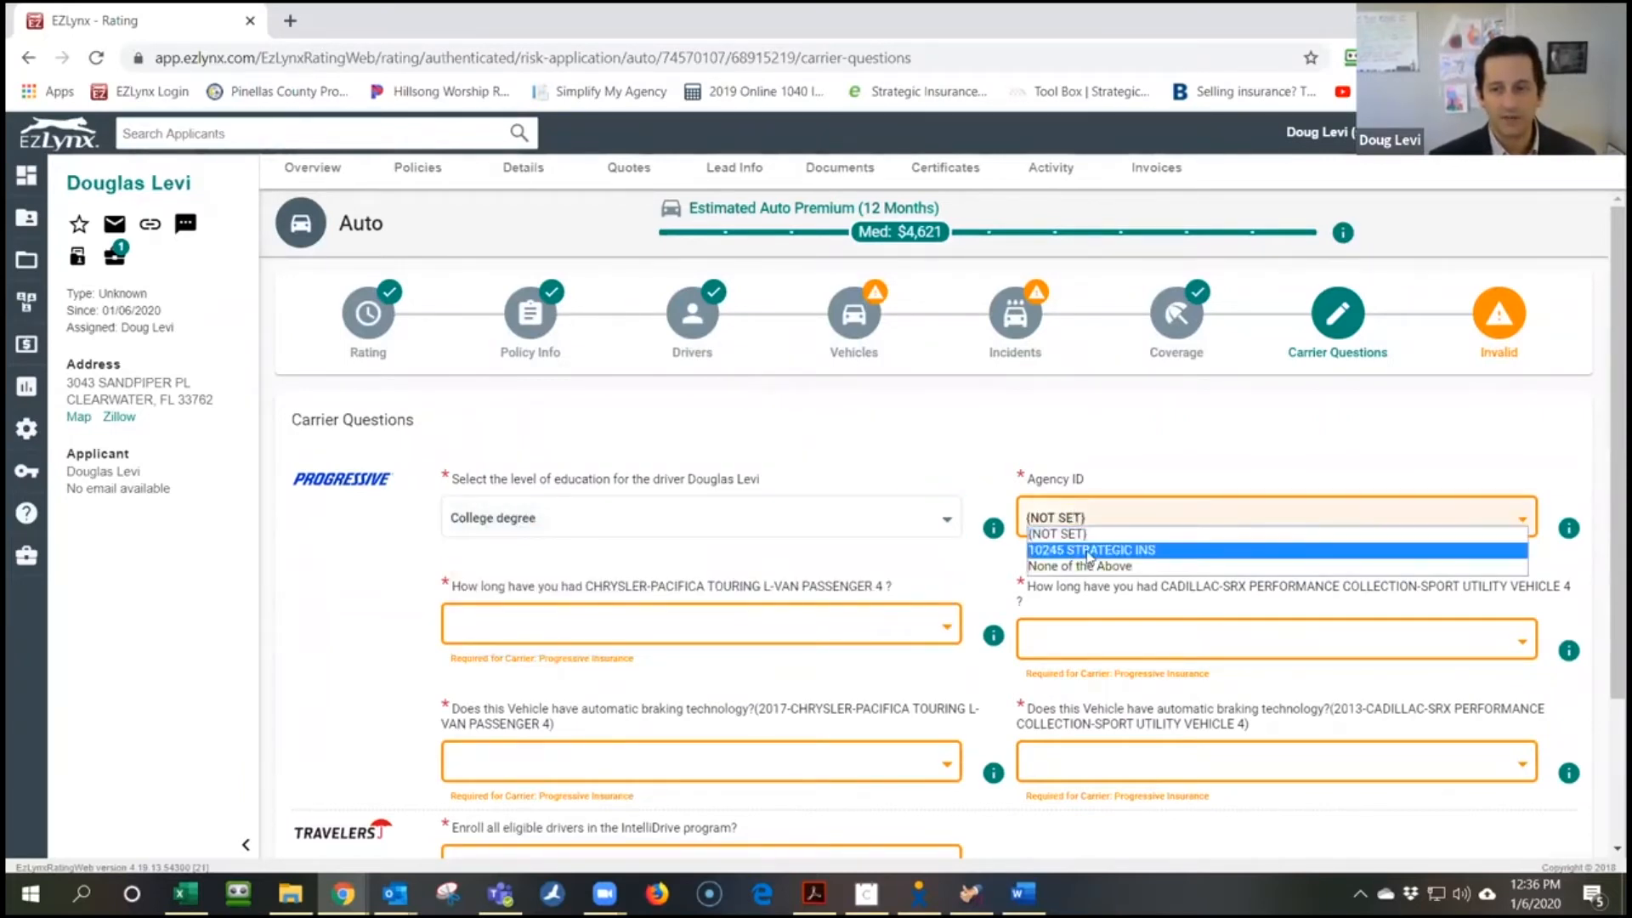
{"action": "left_click", "coordinate": [1091, 548]}
{"action": "left_click", "coordinate": [648, 624]}
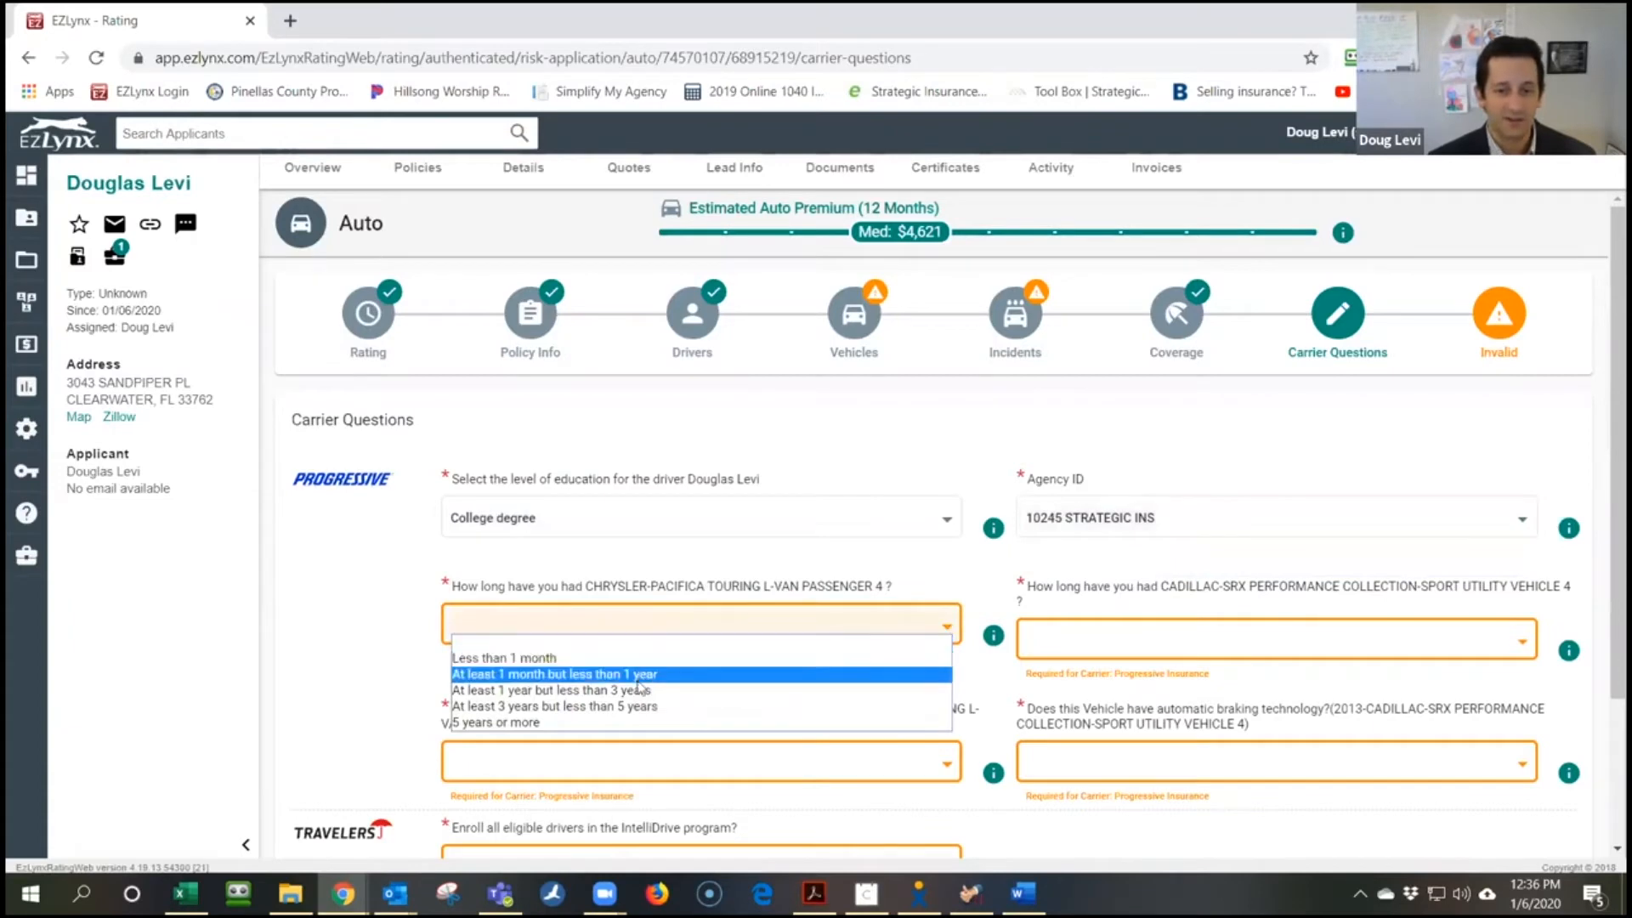
{"action": "left_click", "coordinate": [638, 708]}
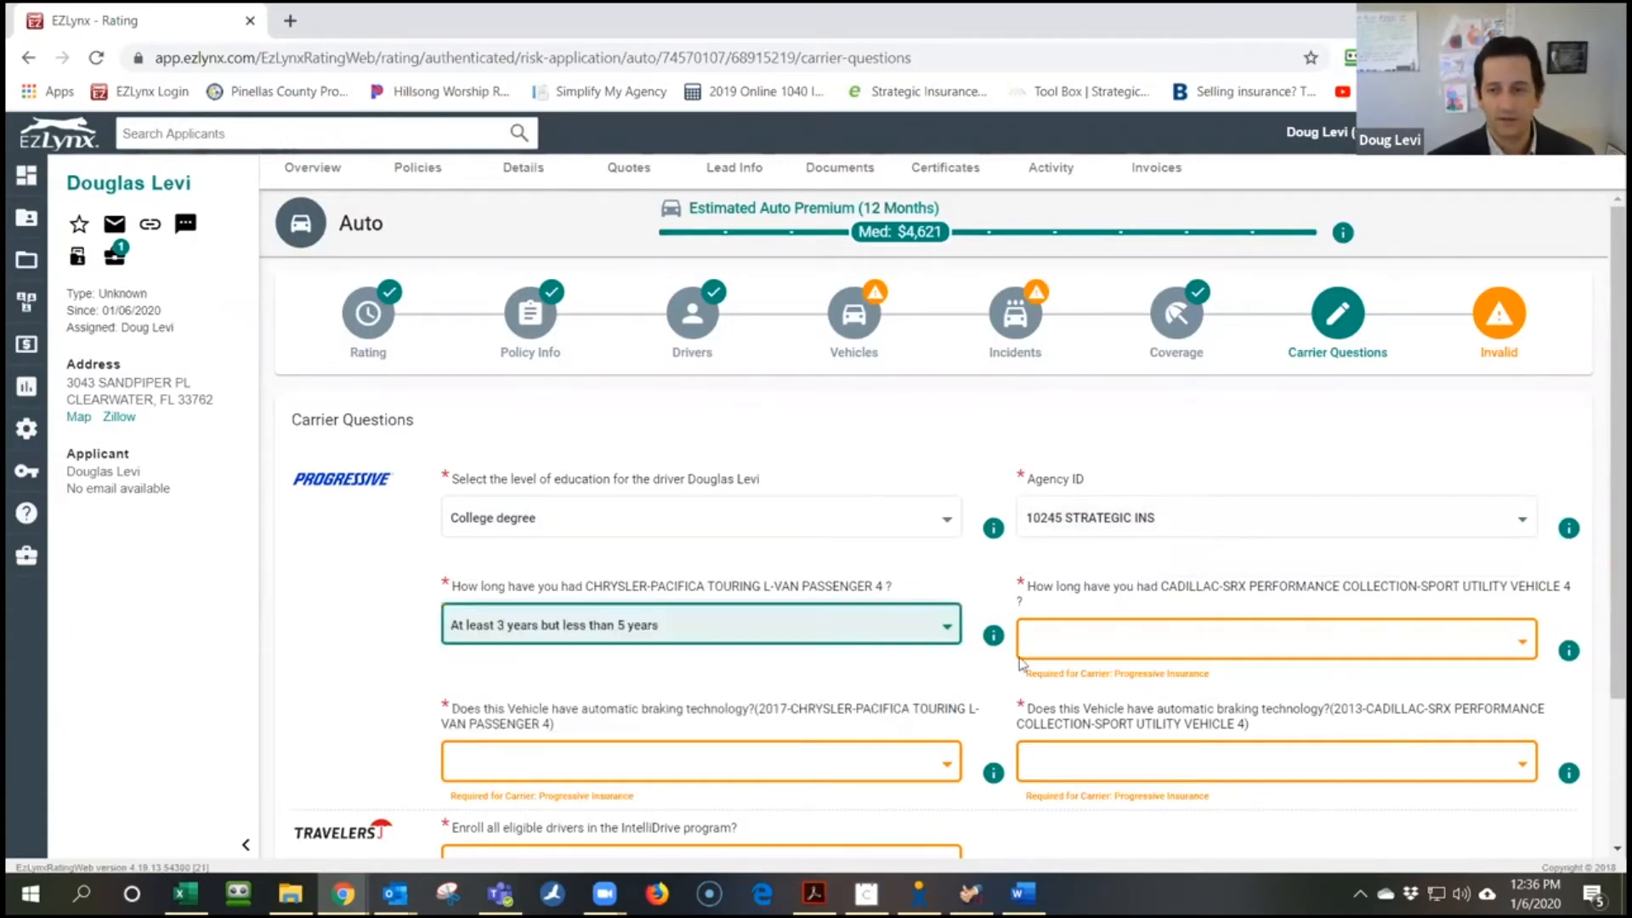
{"action": "left_click", "coordinate": [1134, 639]}
{"action": "left_click", "coordinate": [1135, 721]}
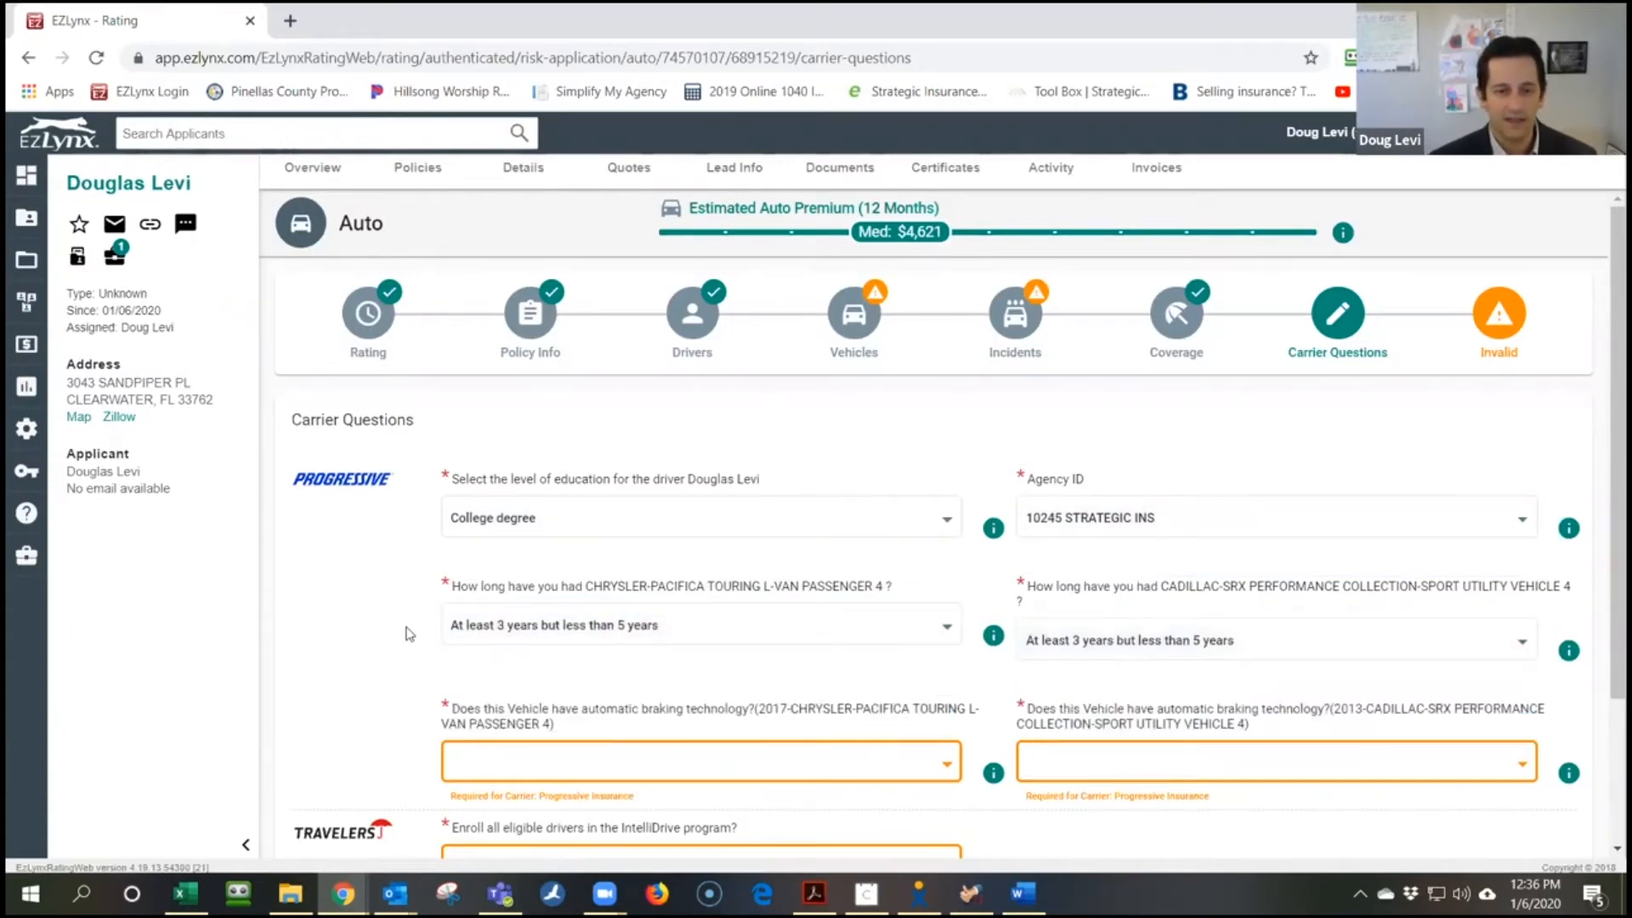
Answer No to automatic braking on both vehicles, enroll in IntelliDrive, and finish
{"action": "scroll", "coordinate": [406, 633], "scroll_direction": "down", "scroll_amount": 2}
{"action": "left_click", "coordinate": [627, 570]}
{"action": "left_click", "coordinate": [638, 604]}
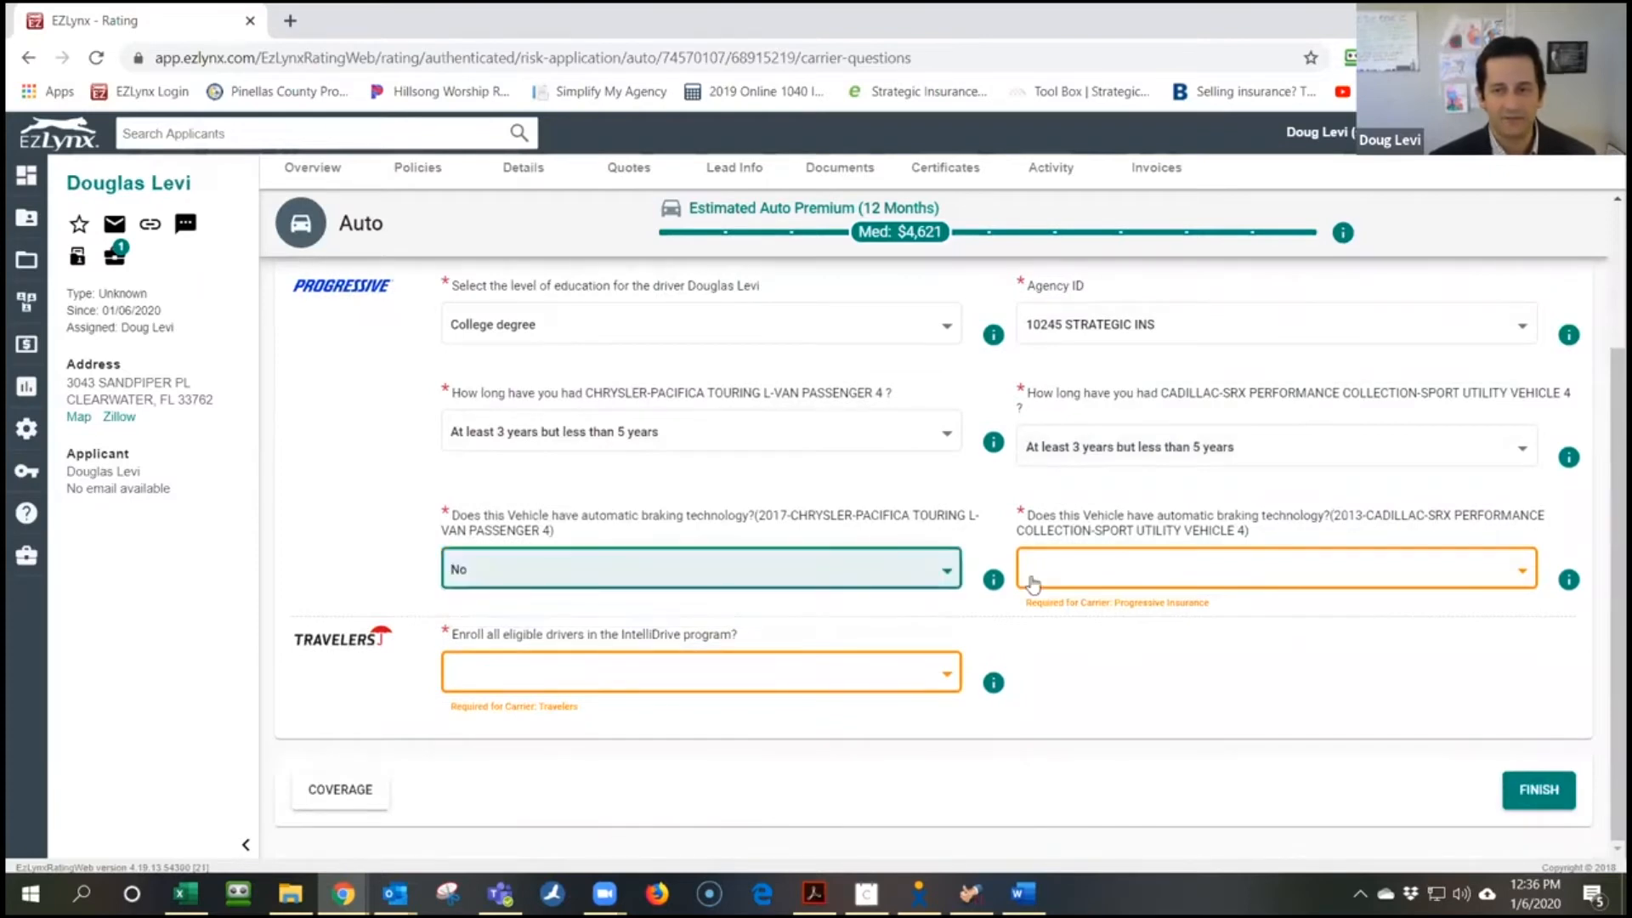
{"action": "left_click", "coordinate": [1110, 552]}
{"action": "left_click", "coordinate": [1193, 602]}
{"action": "left_click", "coordinate": [646, 675]}
{"action": "left_click", "coordinate": [654, 720]}
{"action": "left_click", "coordinate": [1519, 790]}
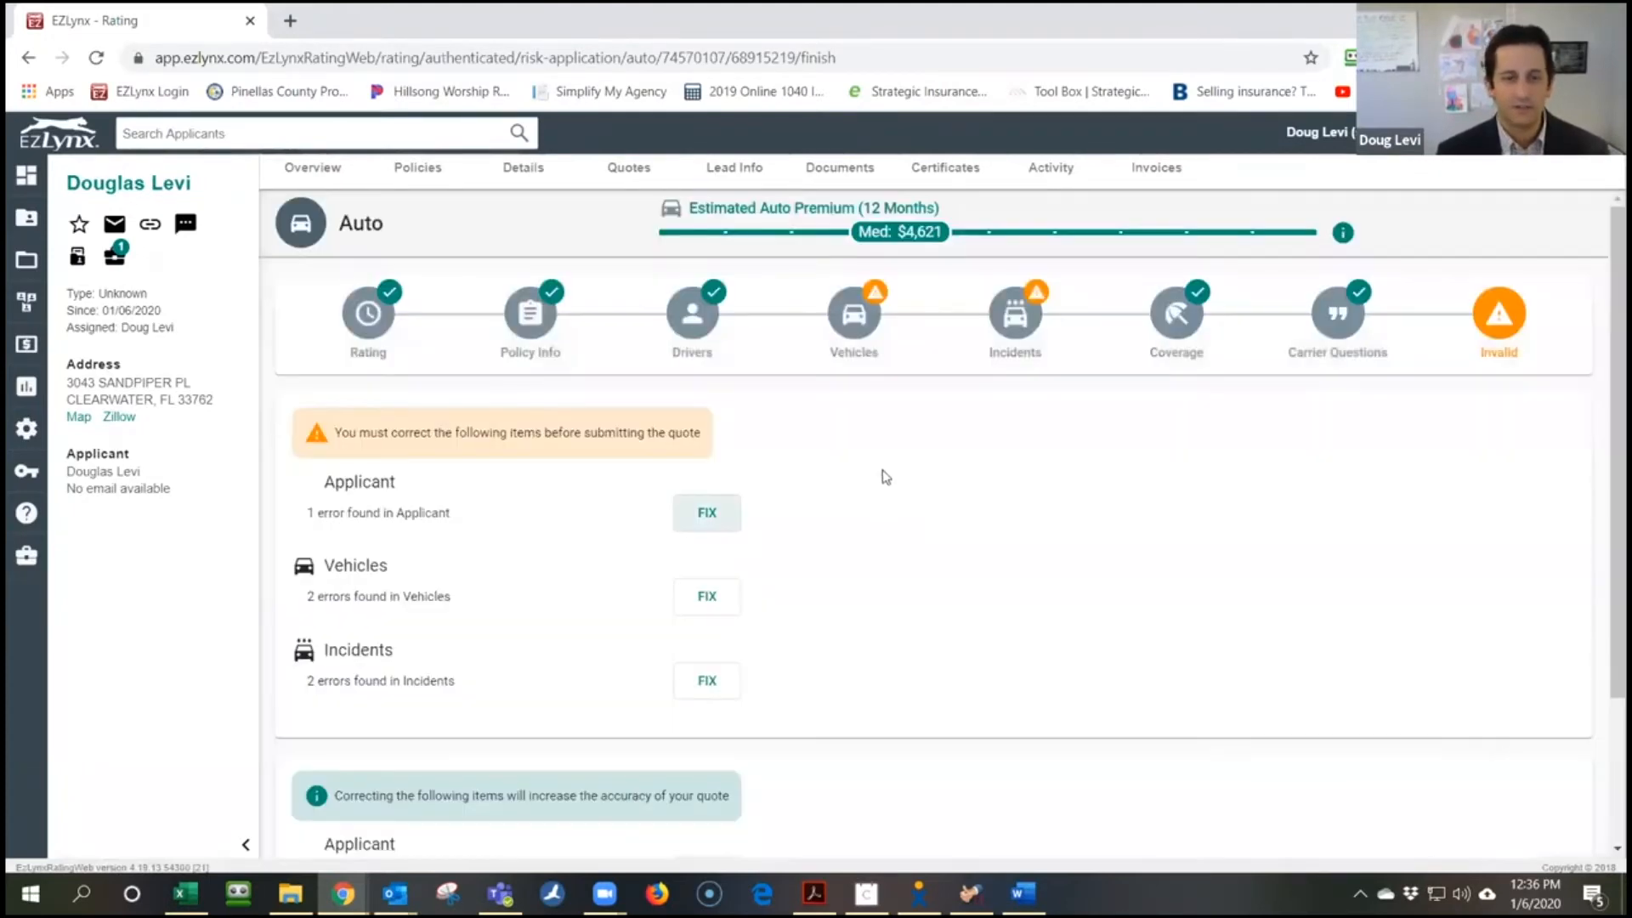
Go to the applicant details through the Applicant error's FIX link on the validation page
{"action": "scroll", "coordinate": [884, 485], "scroll_direction": "down", "scroll_amount": 2}
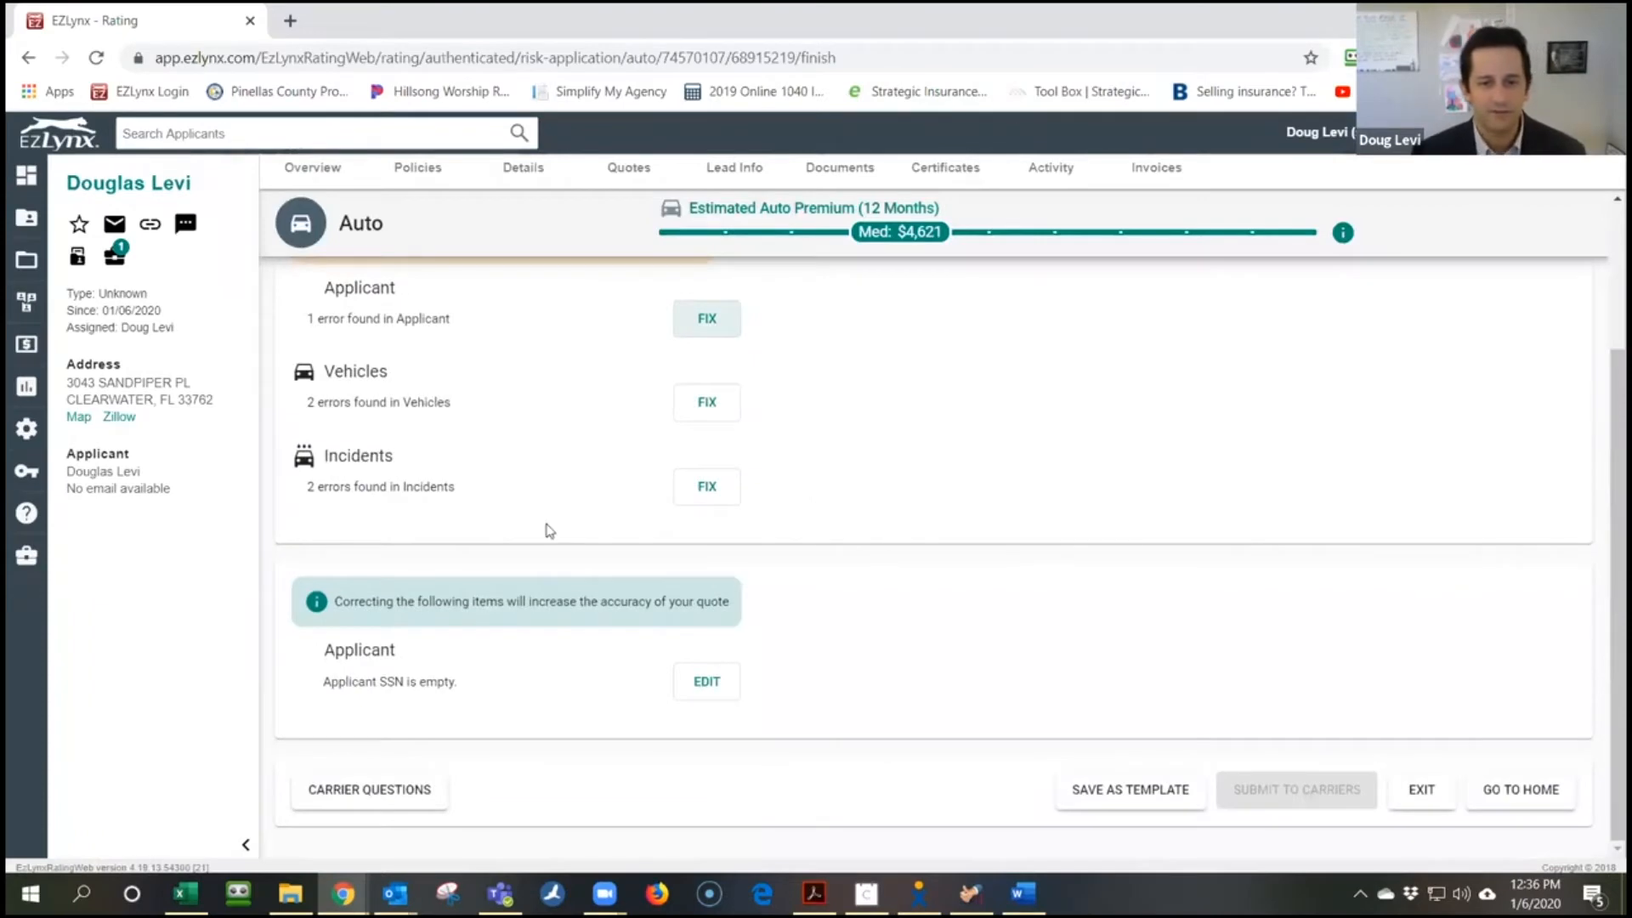
{"action": "scroll", "coordinate": [569, 554], "scroll_direction": "up", "scroll_amount": 2}
{"action": "left_click", "coordinate": [699, 517]}
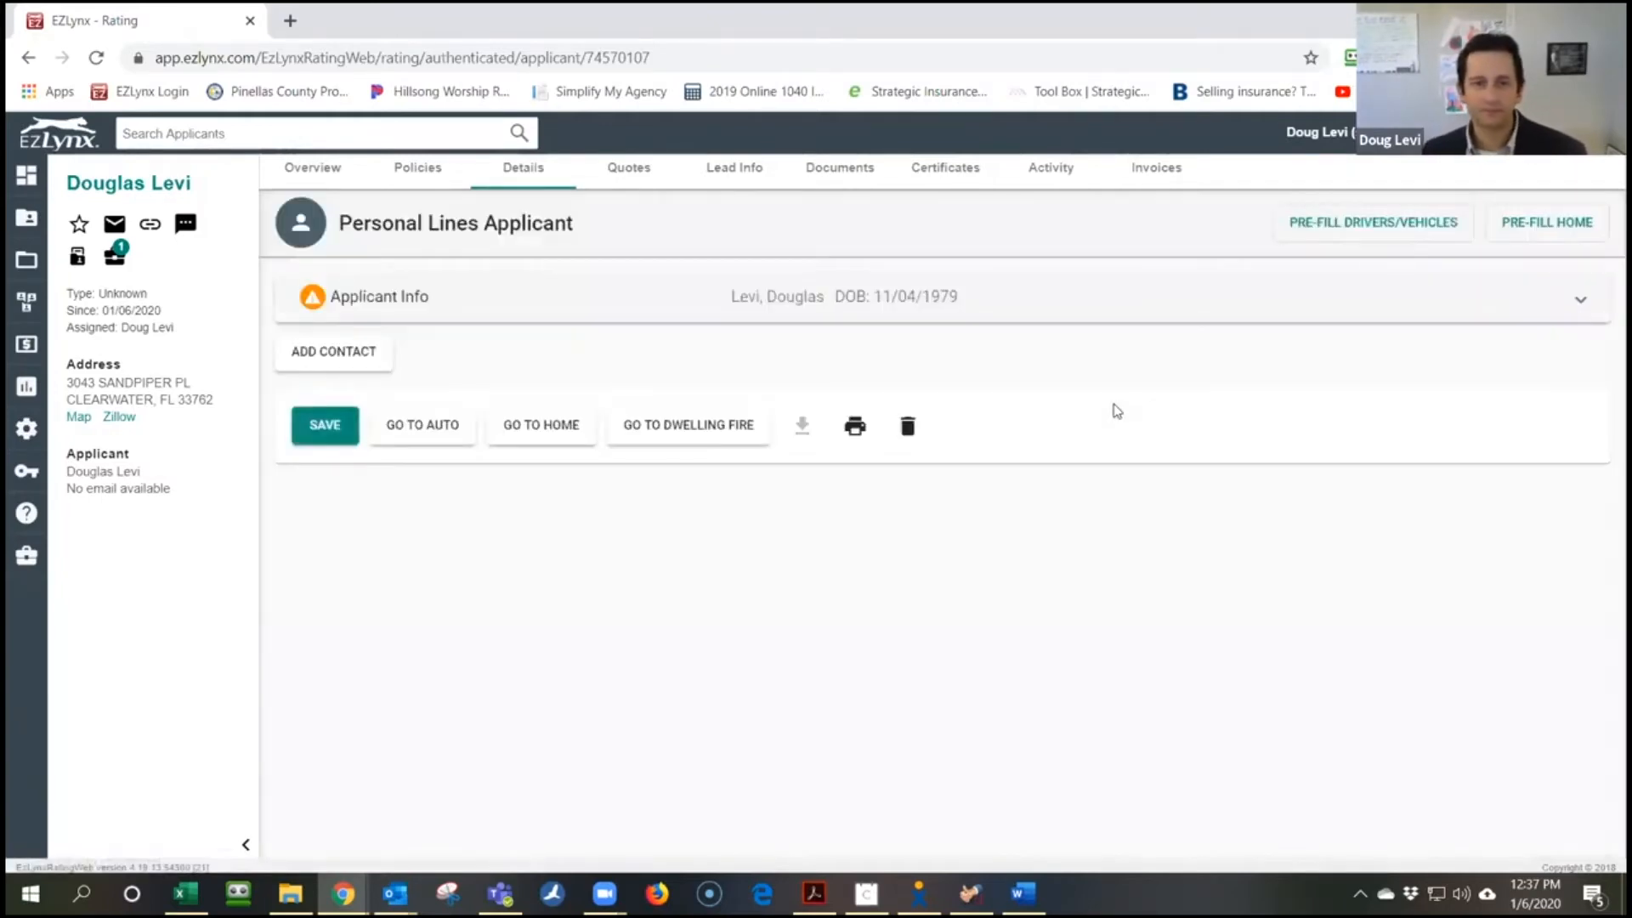
Enter the applicant's home phone number in Applicant Info
{"action": "left_click", "coordinate": [383, 301]}
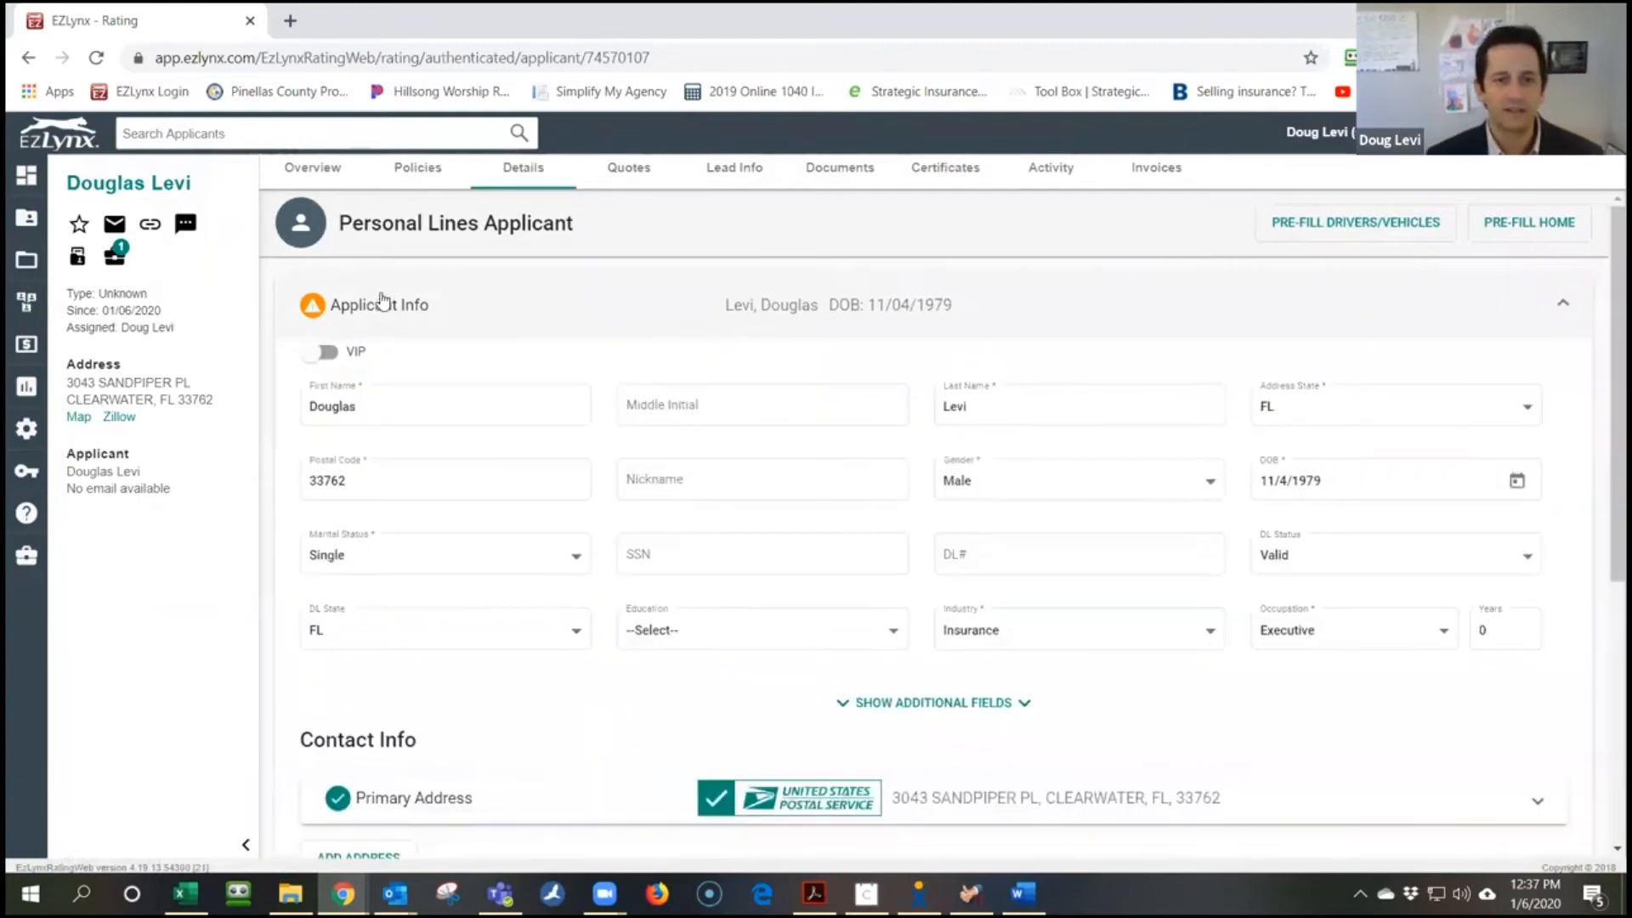
{"action": "scroll", "coordinate": [1038, 451], "scroll_direction": "down", "scroll_amount": 4}
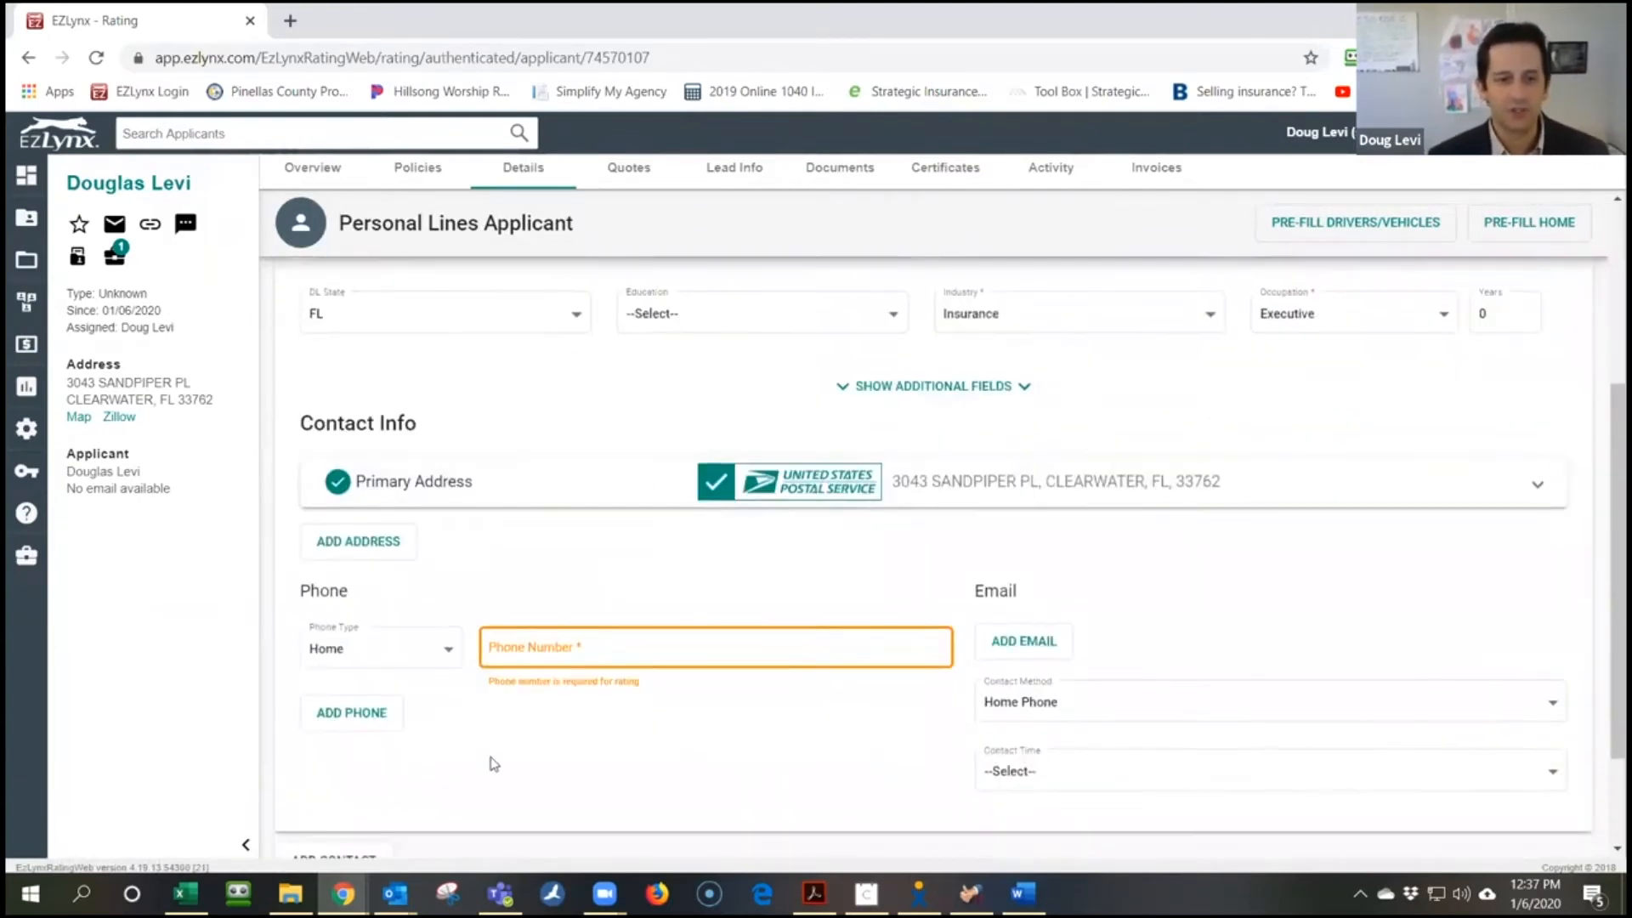
{"action": "scroll", "coordinate": [650, 624], "scroll_direction": "down", "scroll_amount": 2}
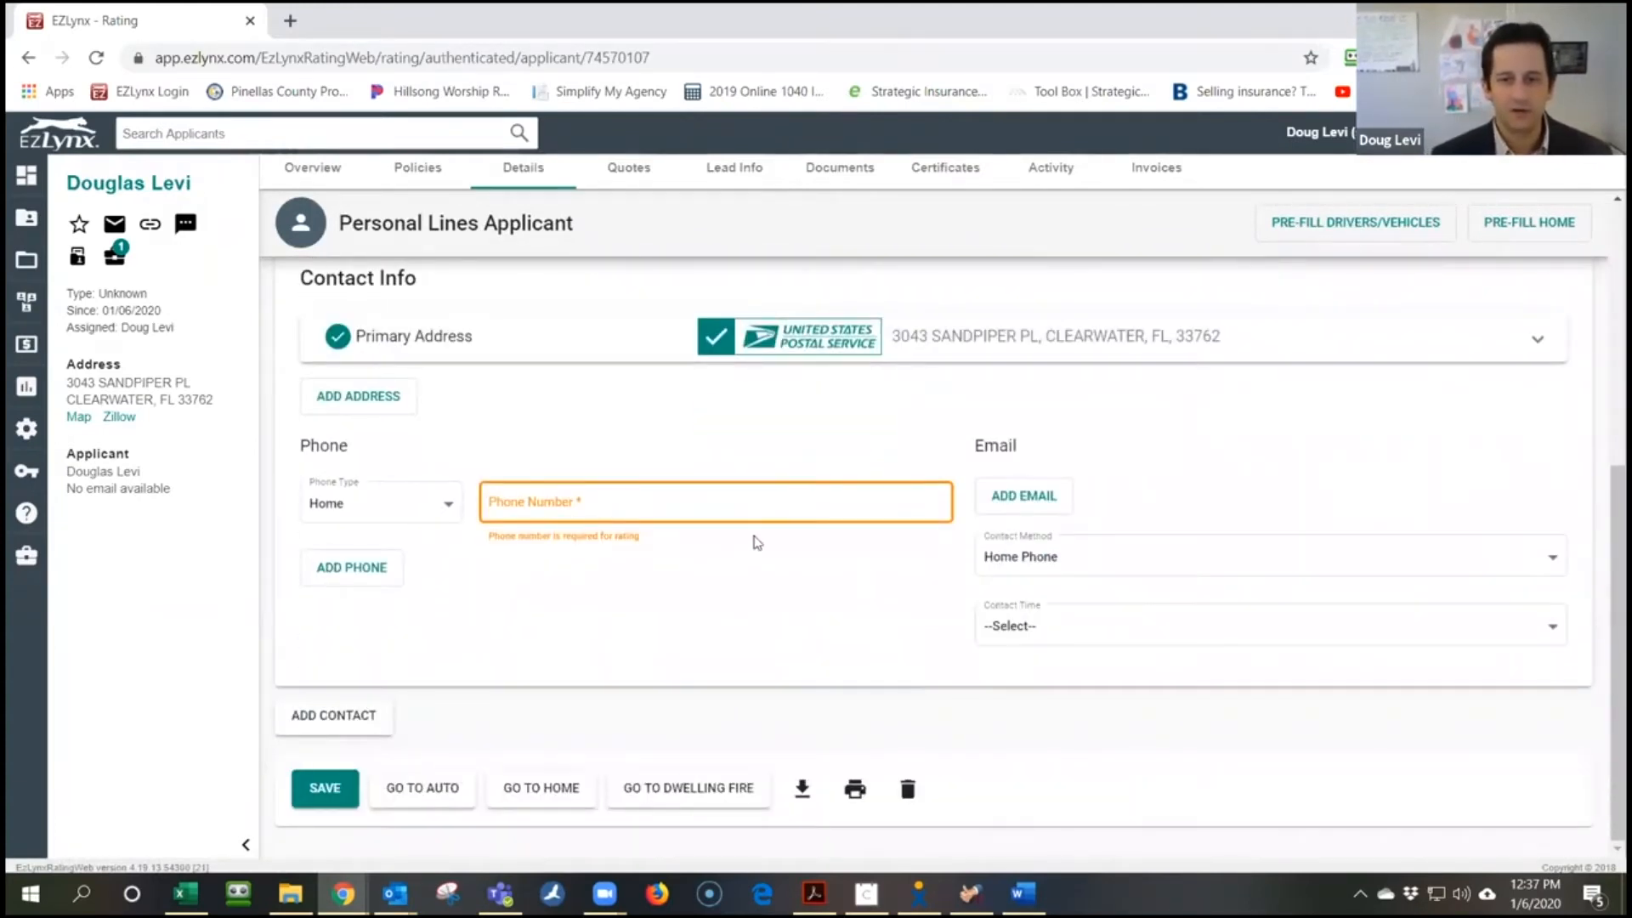
{"action": "left_click", "coordinate": [600, 513]}
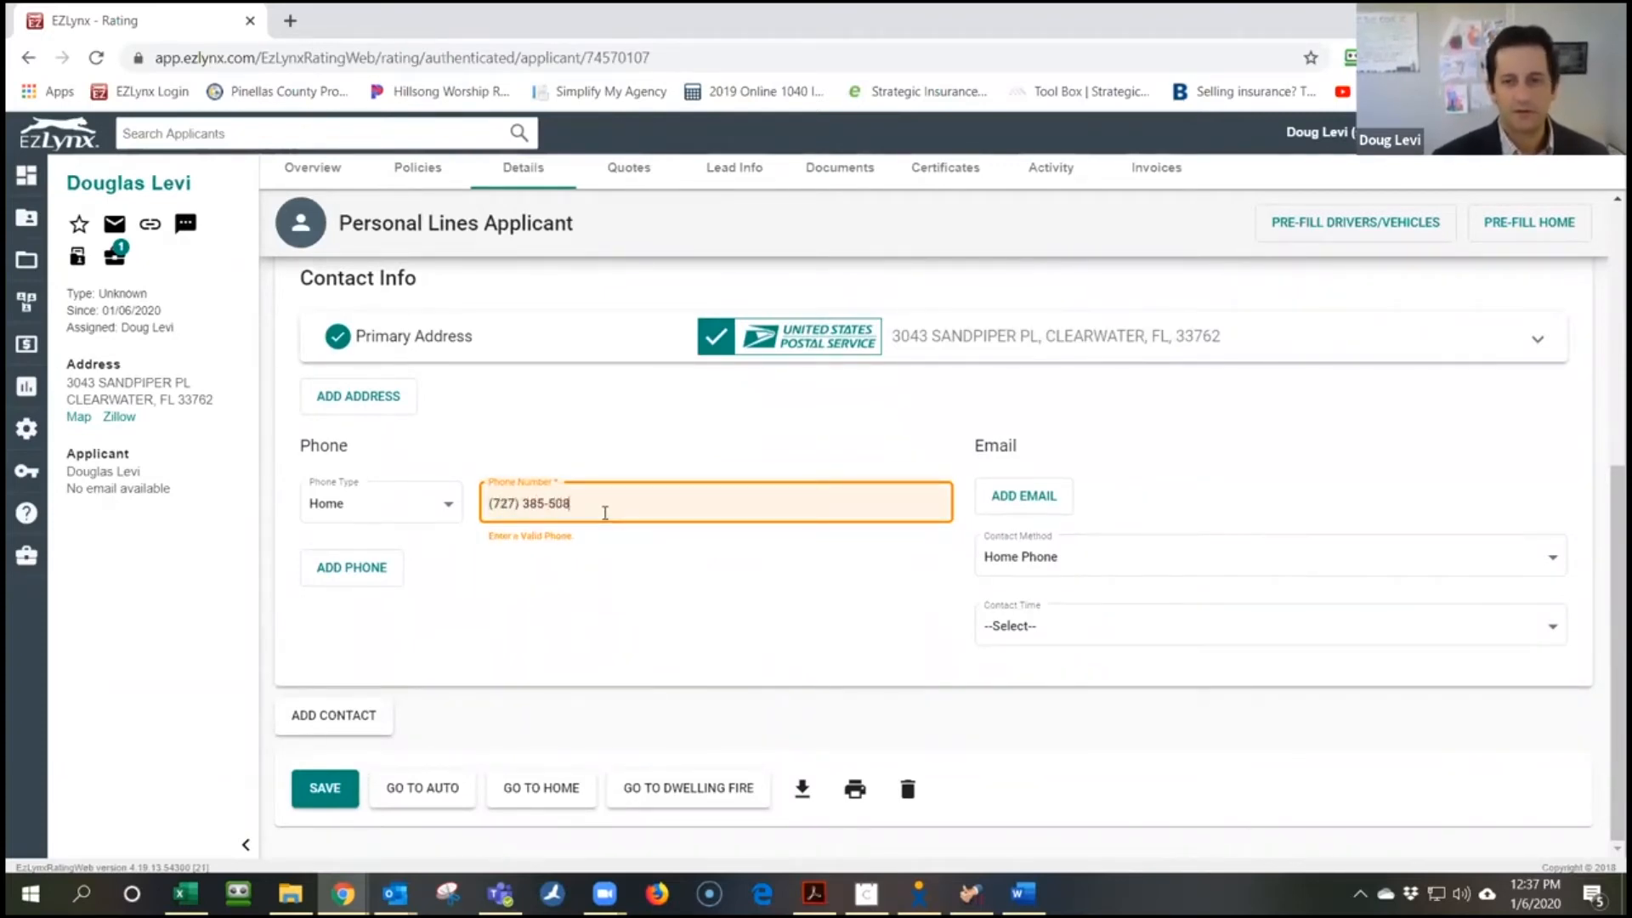
{"action": "type", "text": "2"}
{"action": "key", "text": "Tab"}
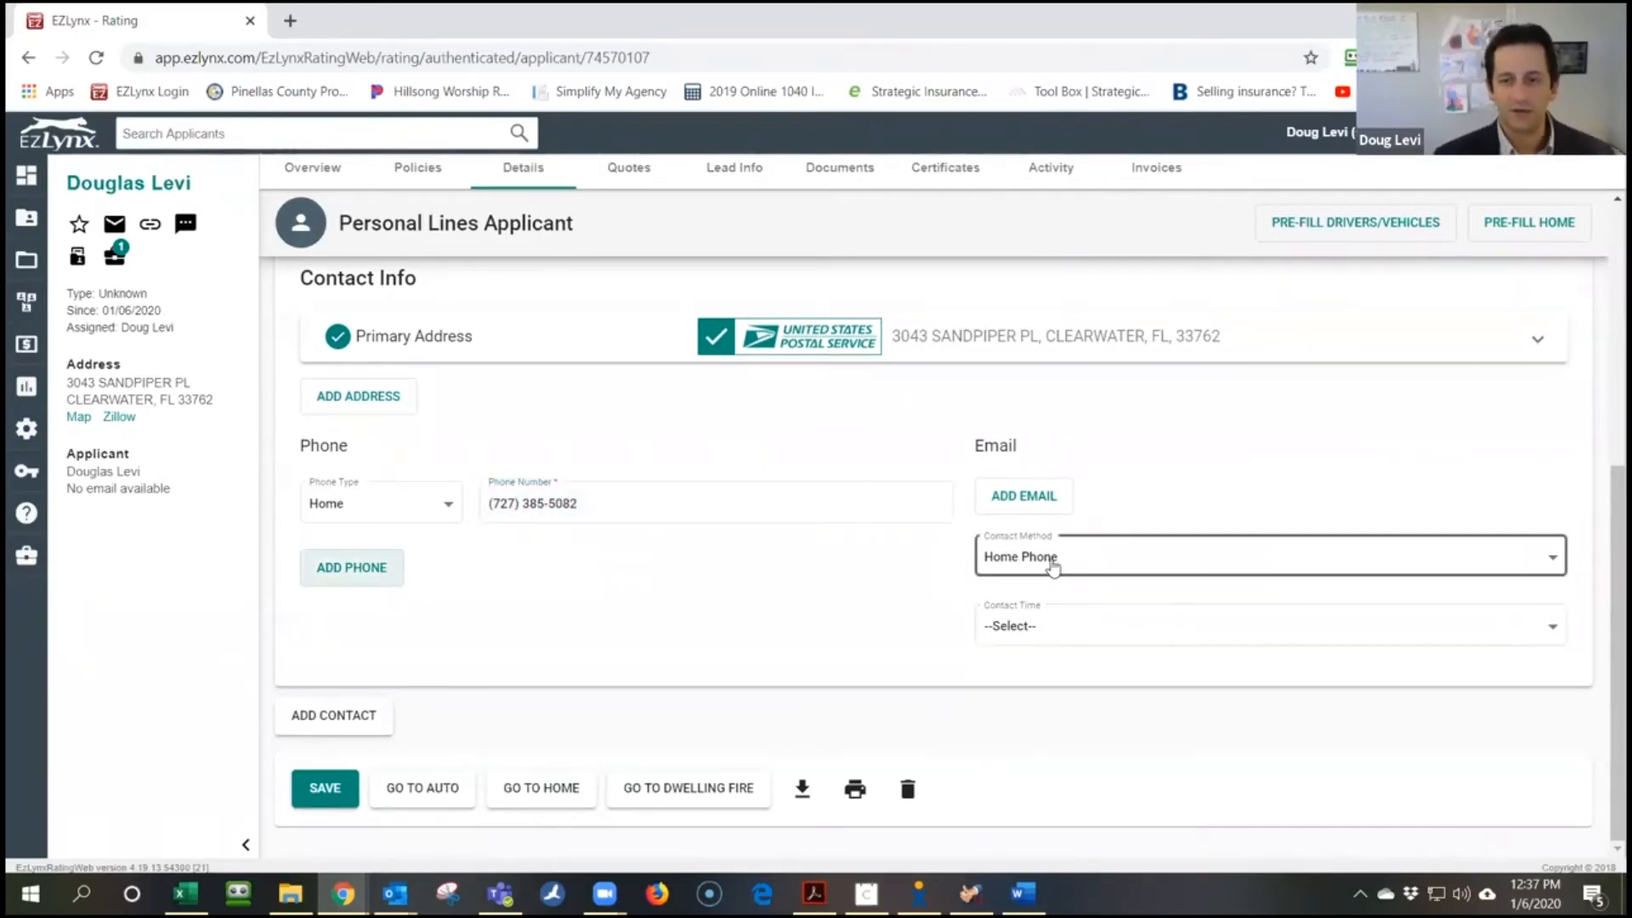
Add the applicant's primary e-mail address and save the details
{"action": "left_click", "coordinate": [1024, 497]}
{"action": "left_click", "coordinate": [1155, 501]}
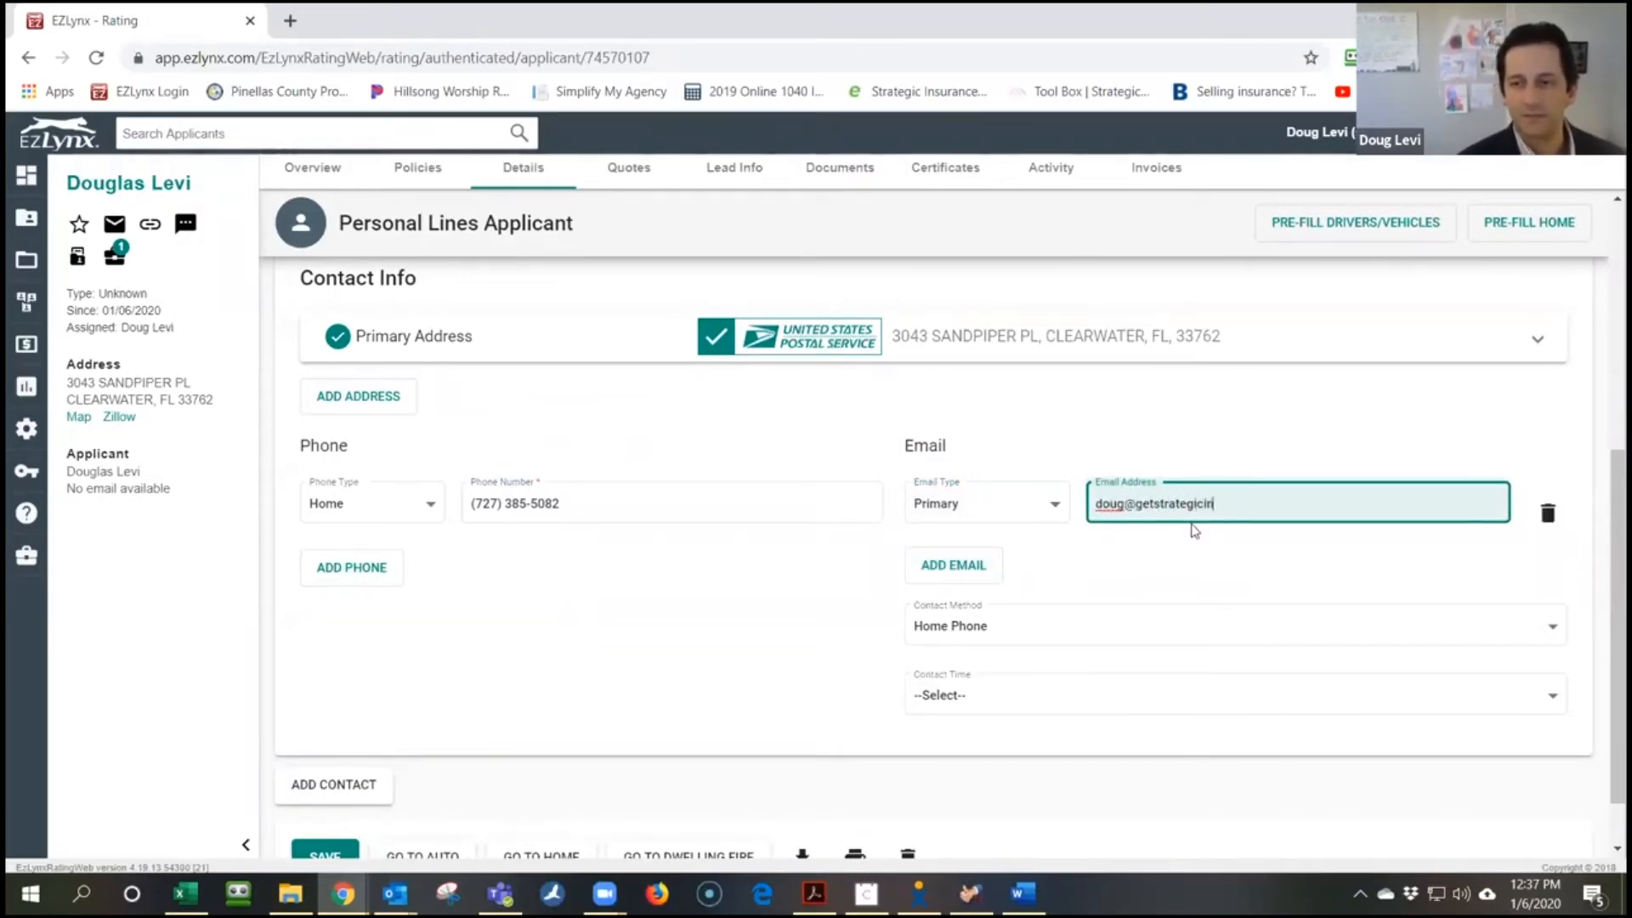
{"action": "key", "text": "Tab"}
{"action": "scroll", "coordinate": [864, 506], "scroll_direction": "down", "scroll_amount": 2}
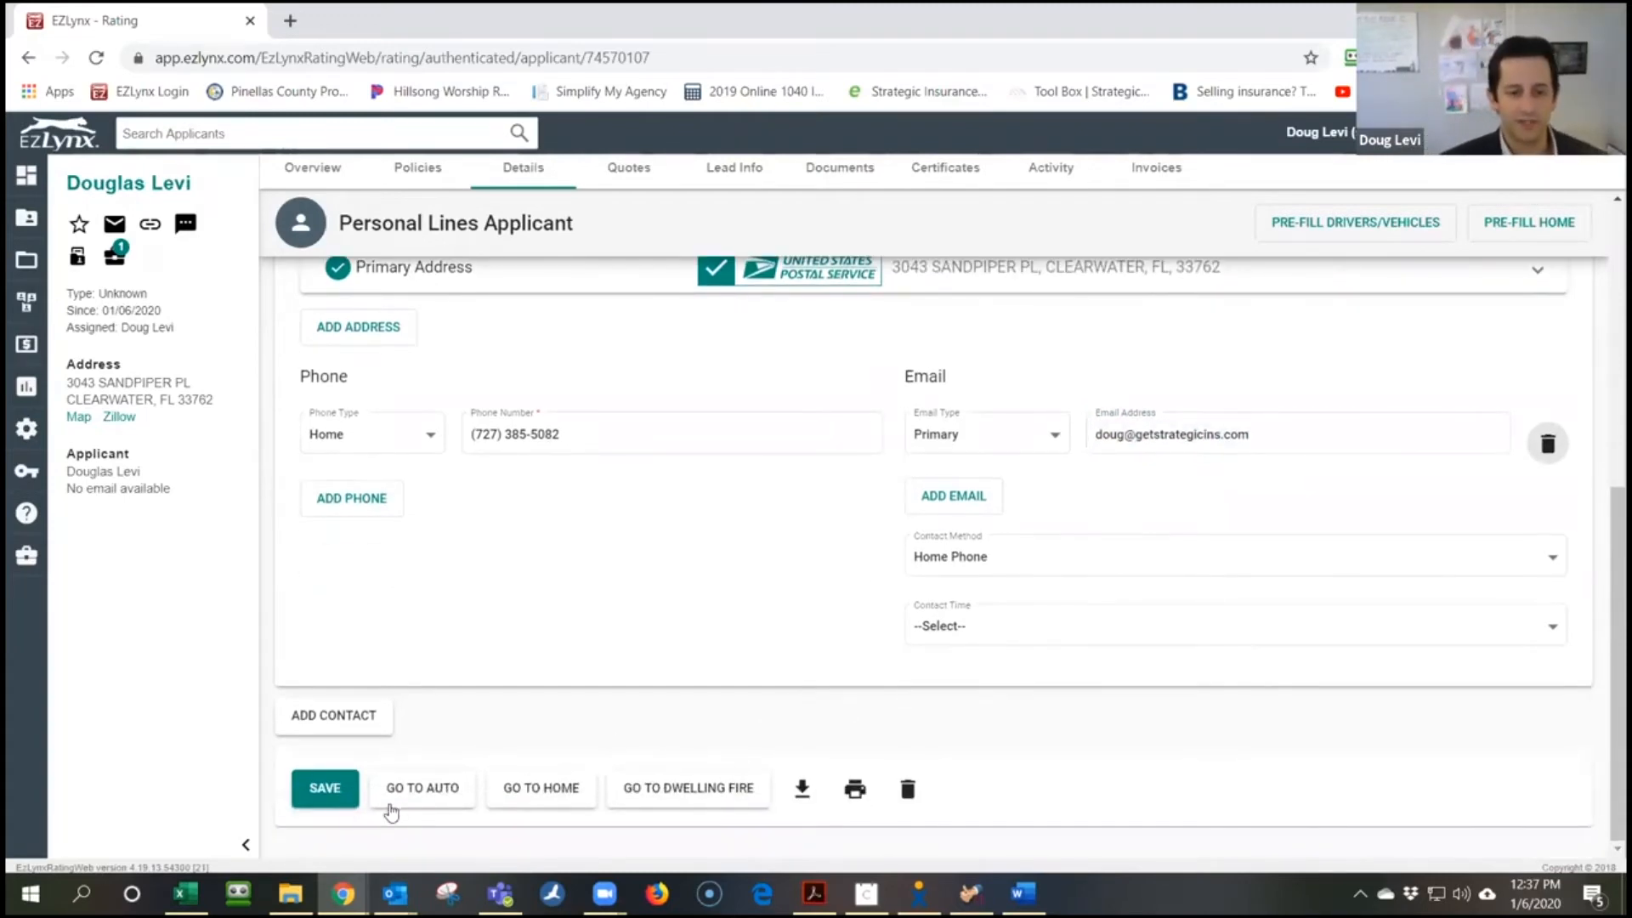
{"action": "left_click", "coordinate": [332, 789]}
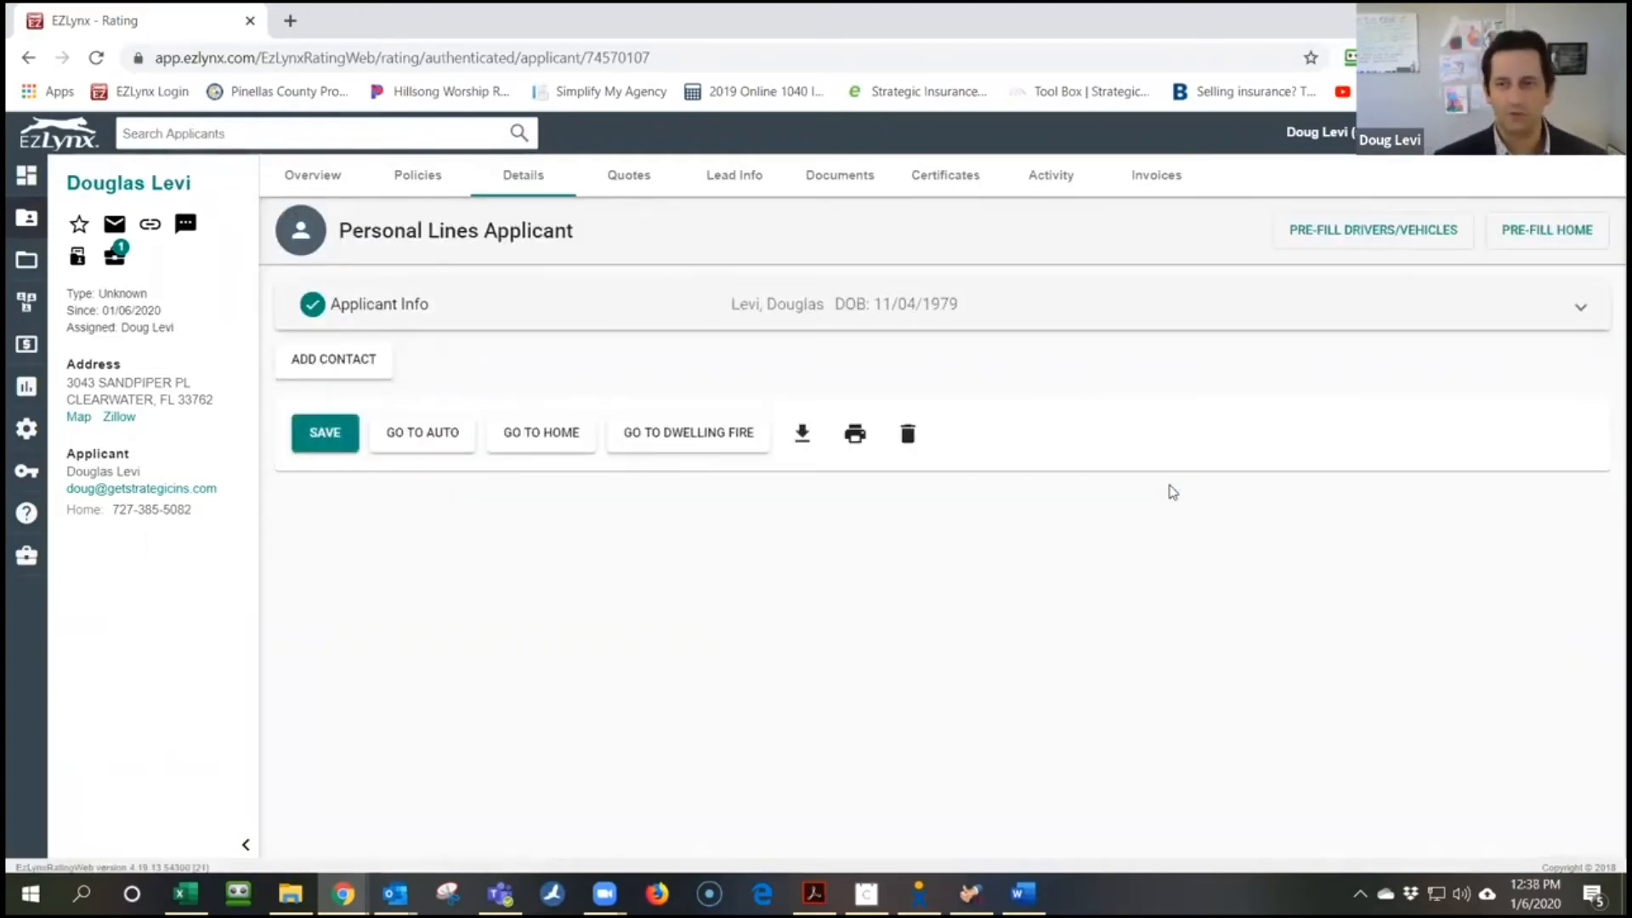
Return to the auto quote via GO TO AUTO and open its Vehicles step
{"action": "left_click", "coordinate": [426, 435]}
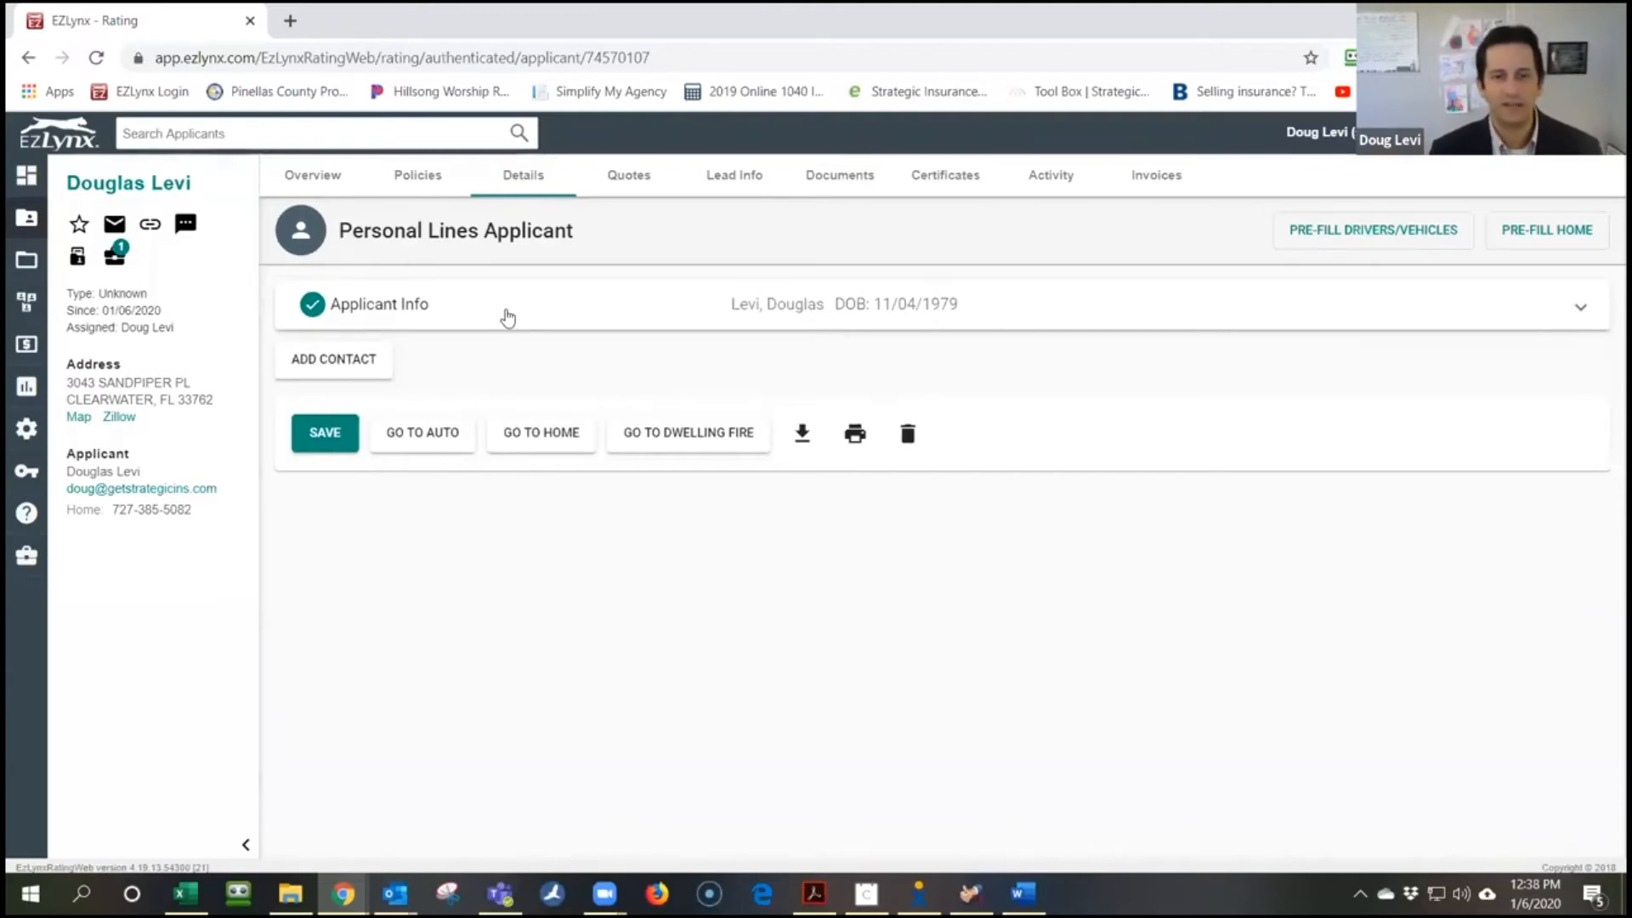
{"action": "left_click", "coordinate": [459, 442]}
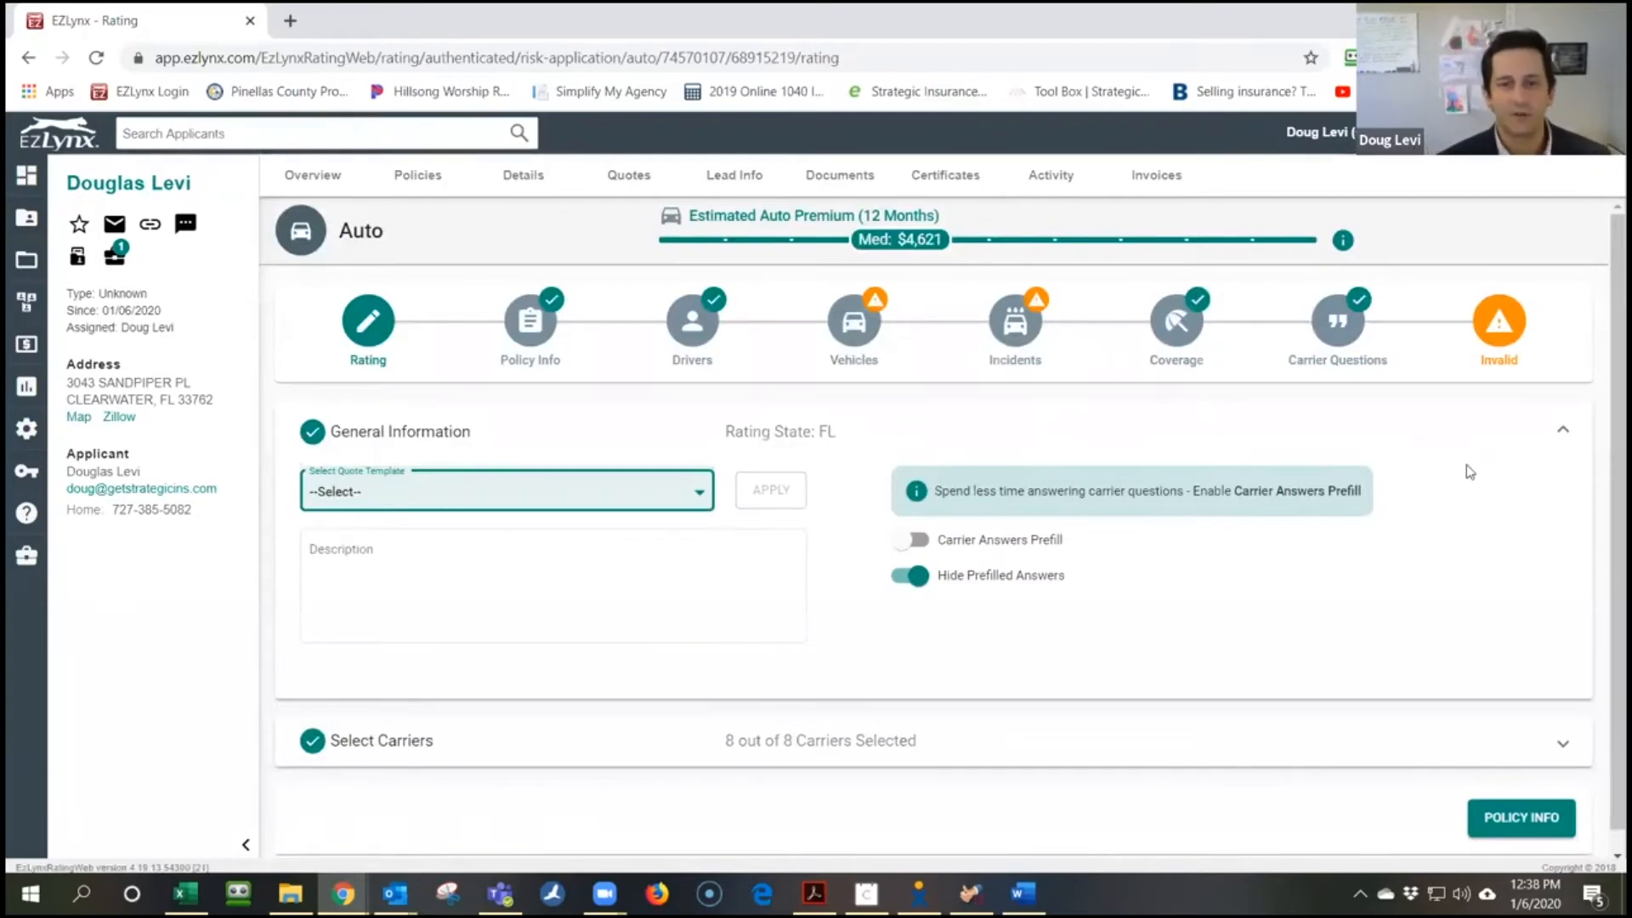
{"action": "left_click", "coordinate": [853, 328]}
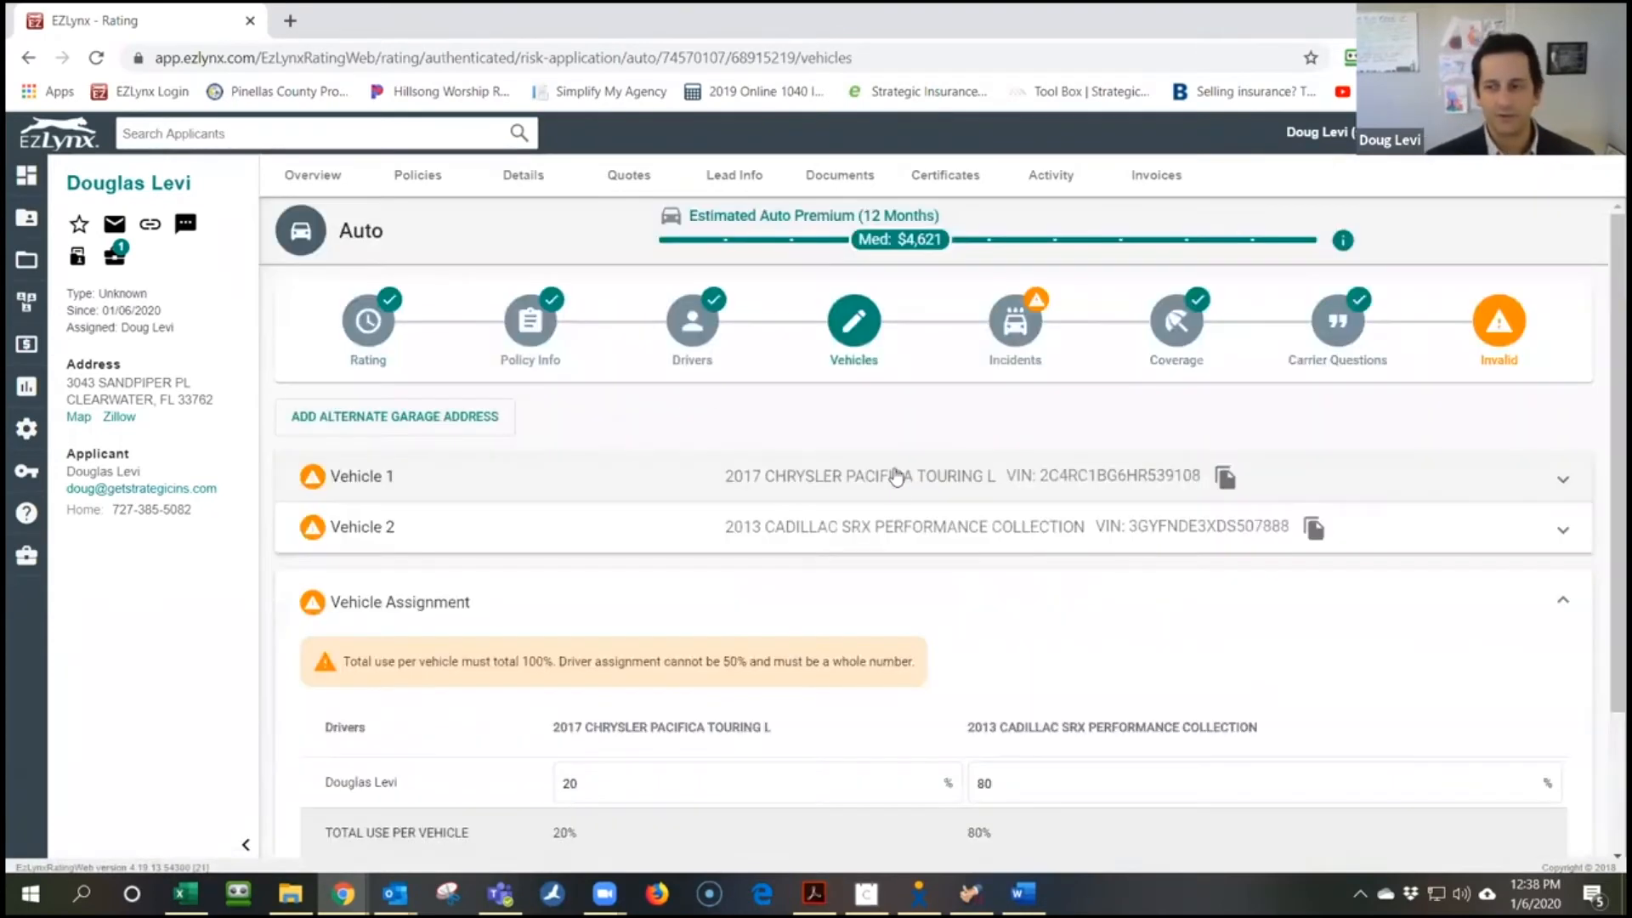
Set the Chrysler Pacifica's driver use to 0%, leaving the Cadillac SRX at 100%
{"action": "scroll", "coordinate": [812, 636], "scroll_direction": "down", "scroll_amount": 1}
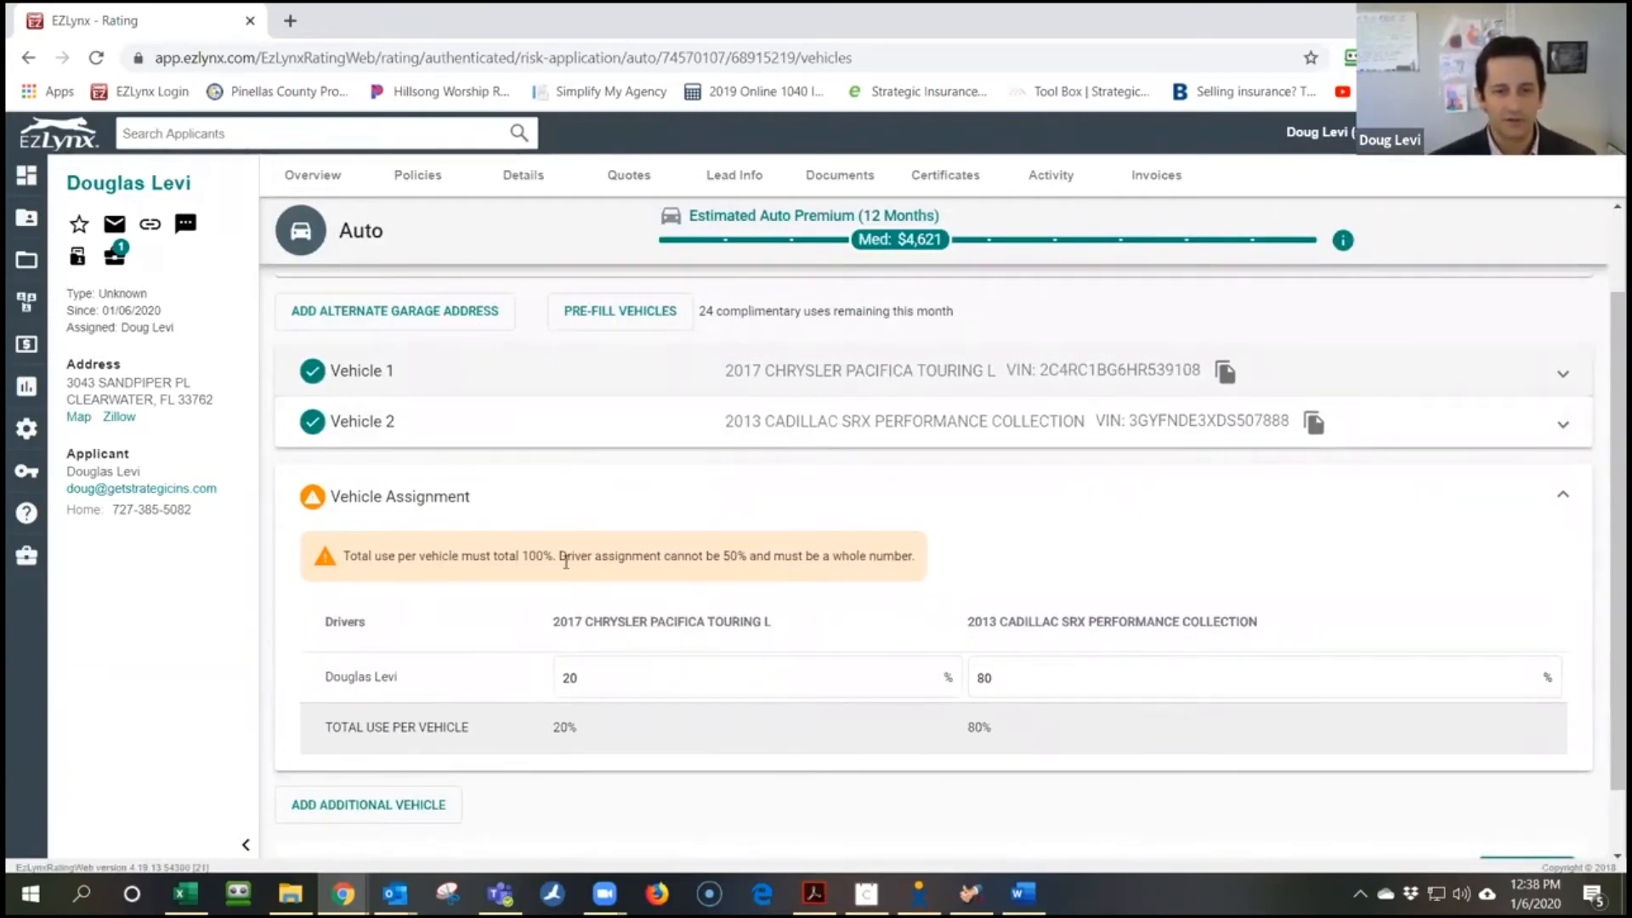
{"action": "left_click_drag", "start_coordinate": [601, 674], "coordinate": [526, 678]}
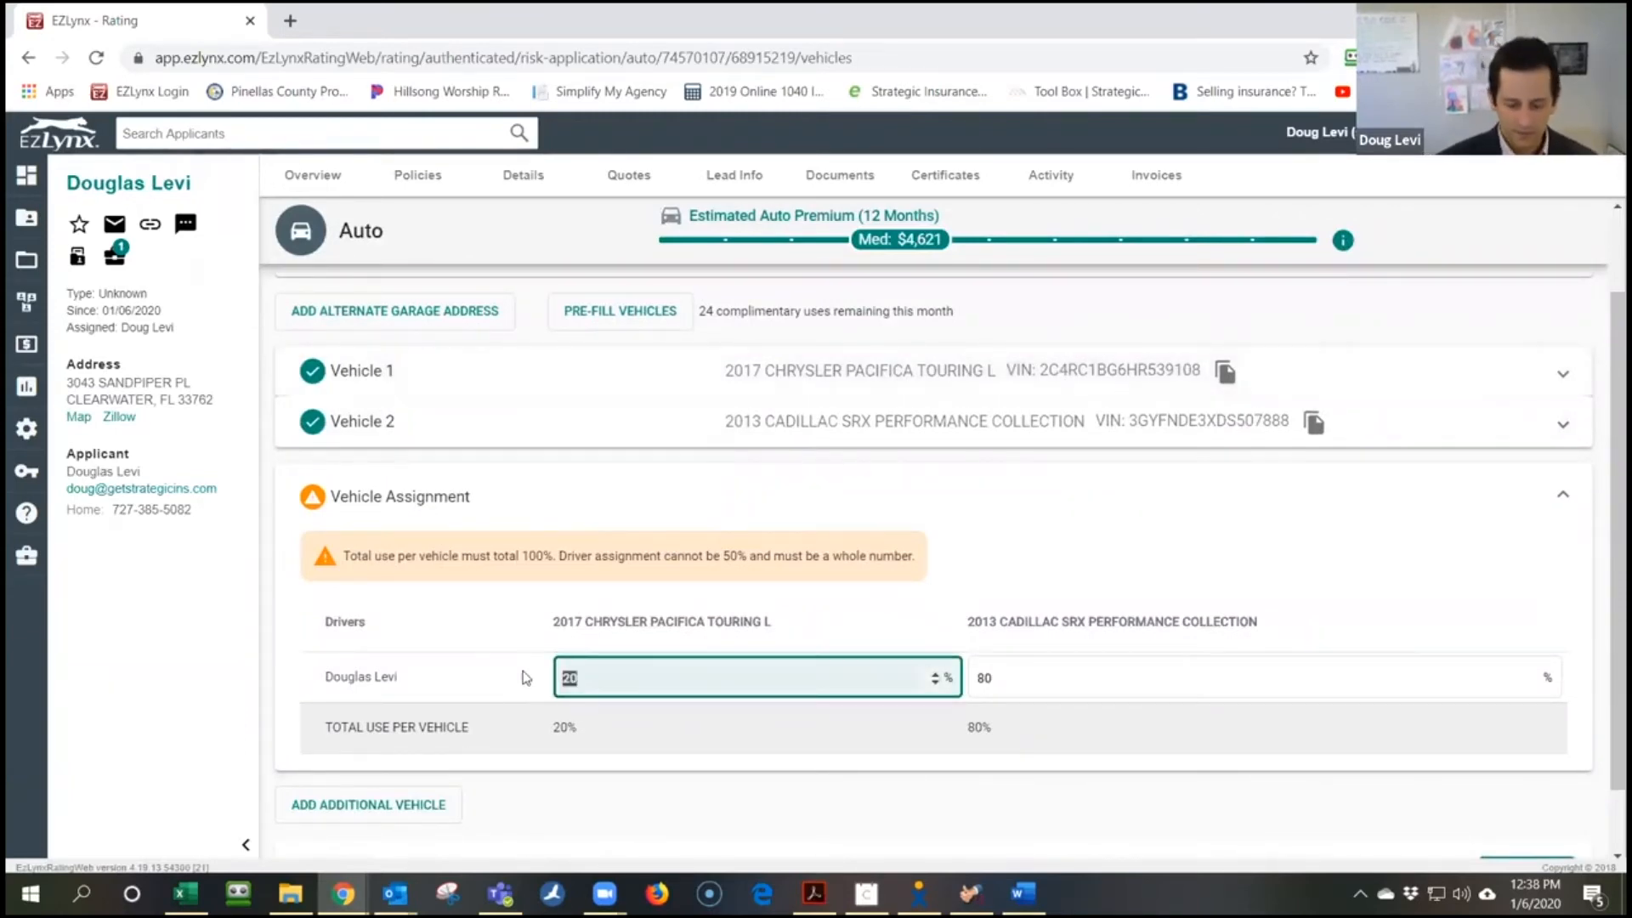
{"action": "type", "text": "0"}
{"action": "key", "text": "Tab"}
{"action": "key", "text": "Tab"}
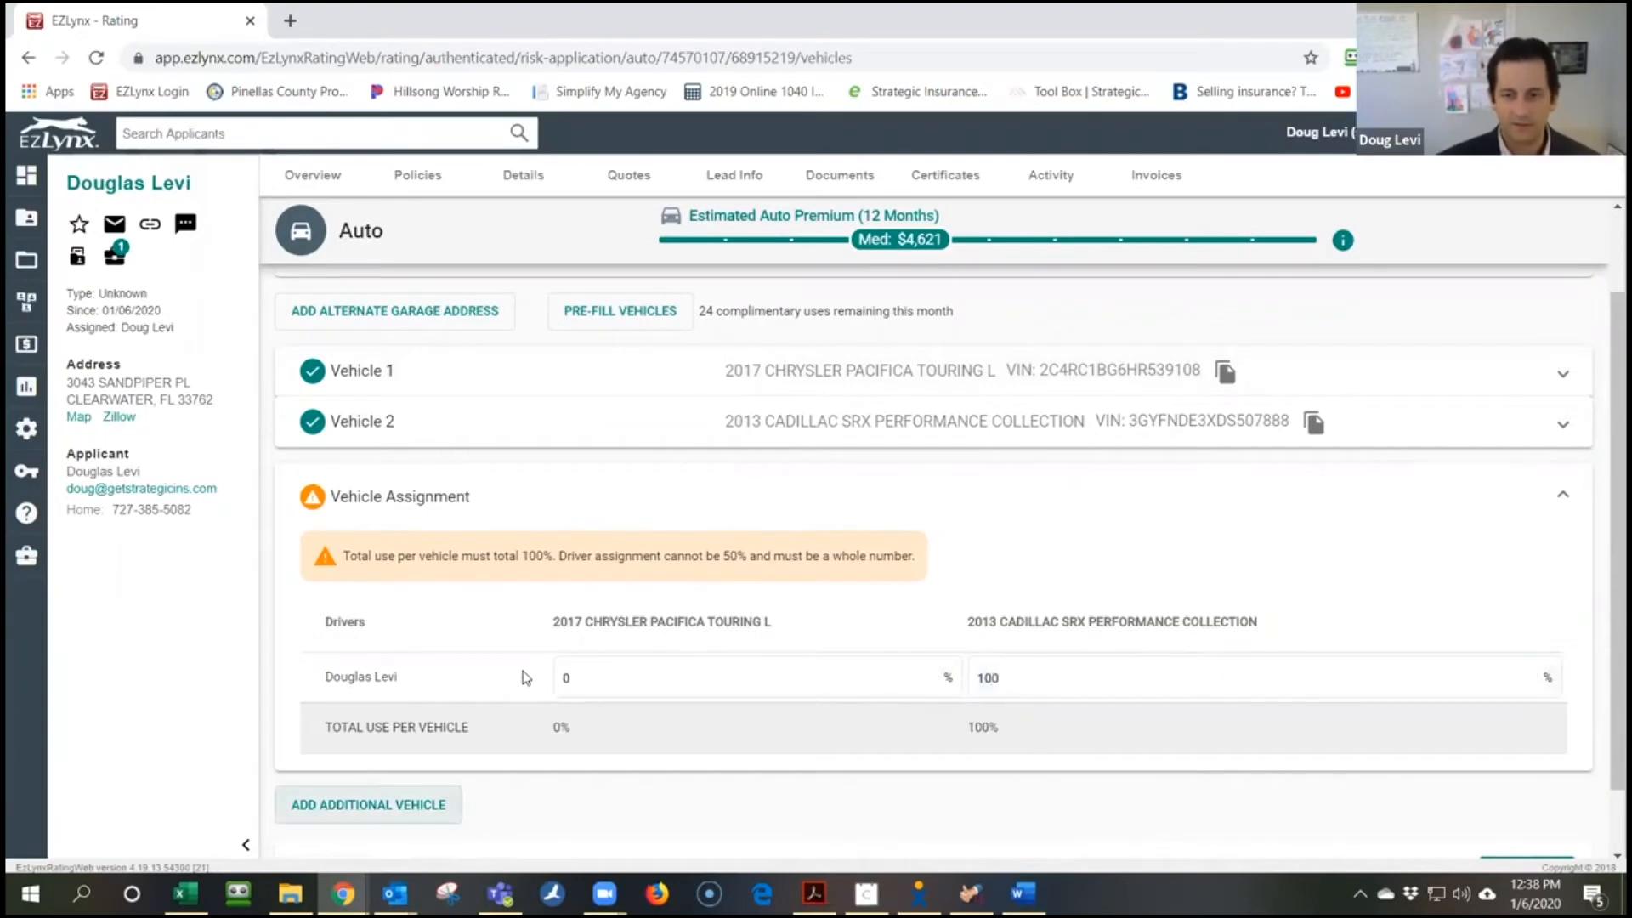
{"action": "scroll", "coordinate": [1221, 590], "scroll_direction": "down", "scroll_amount": 1}
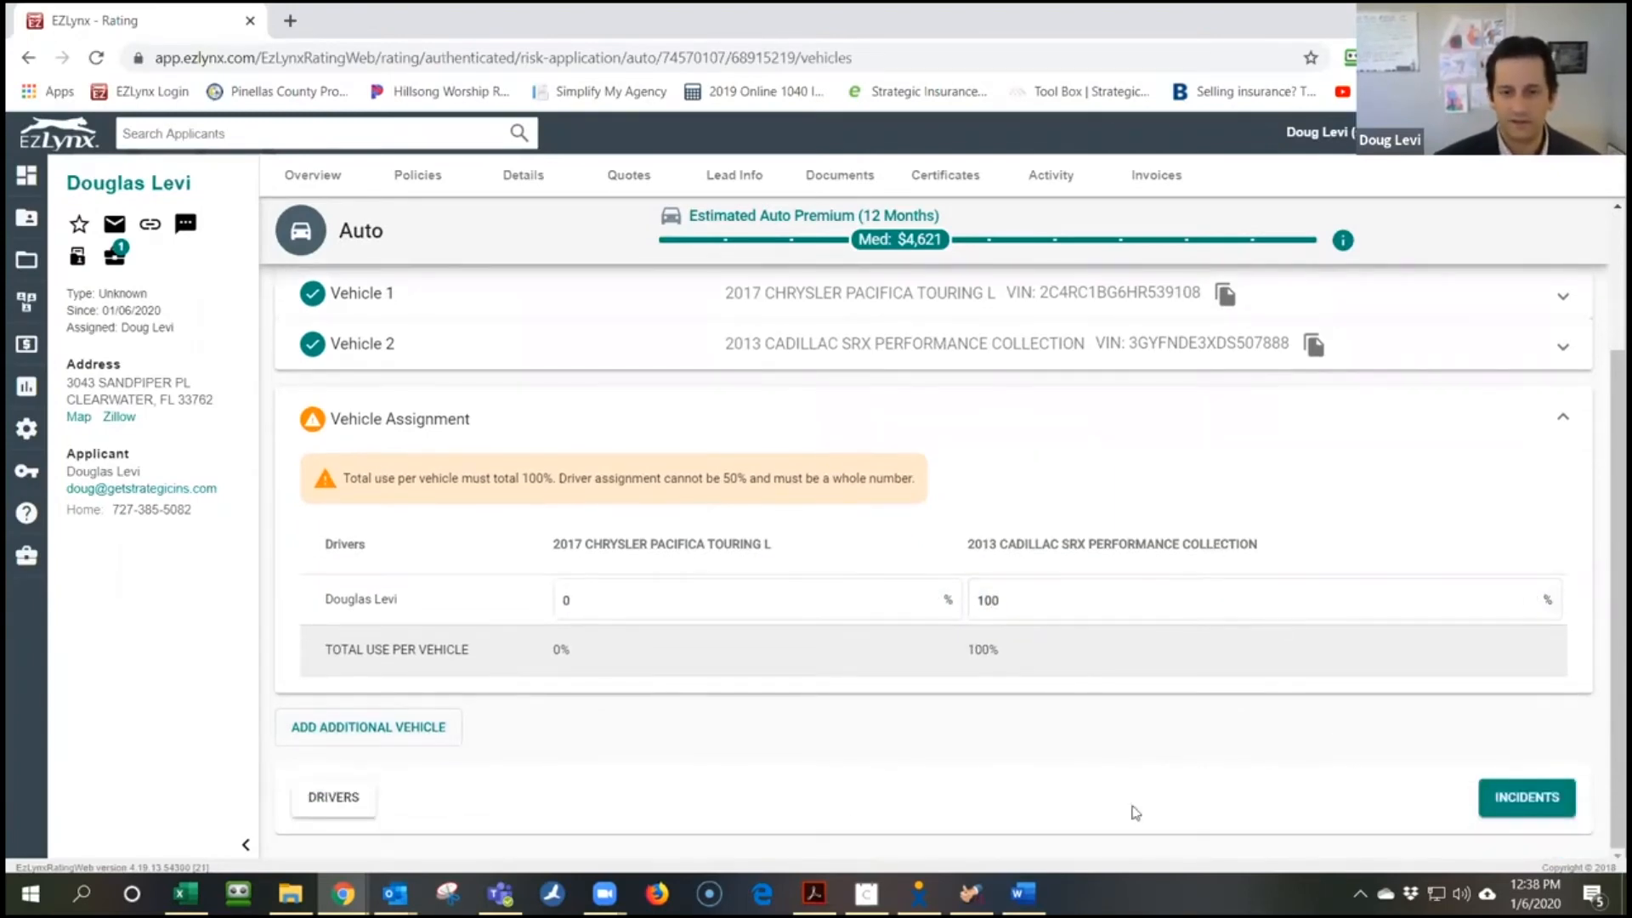
{"action": "left_click", "coordinate": [1506, 814]}
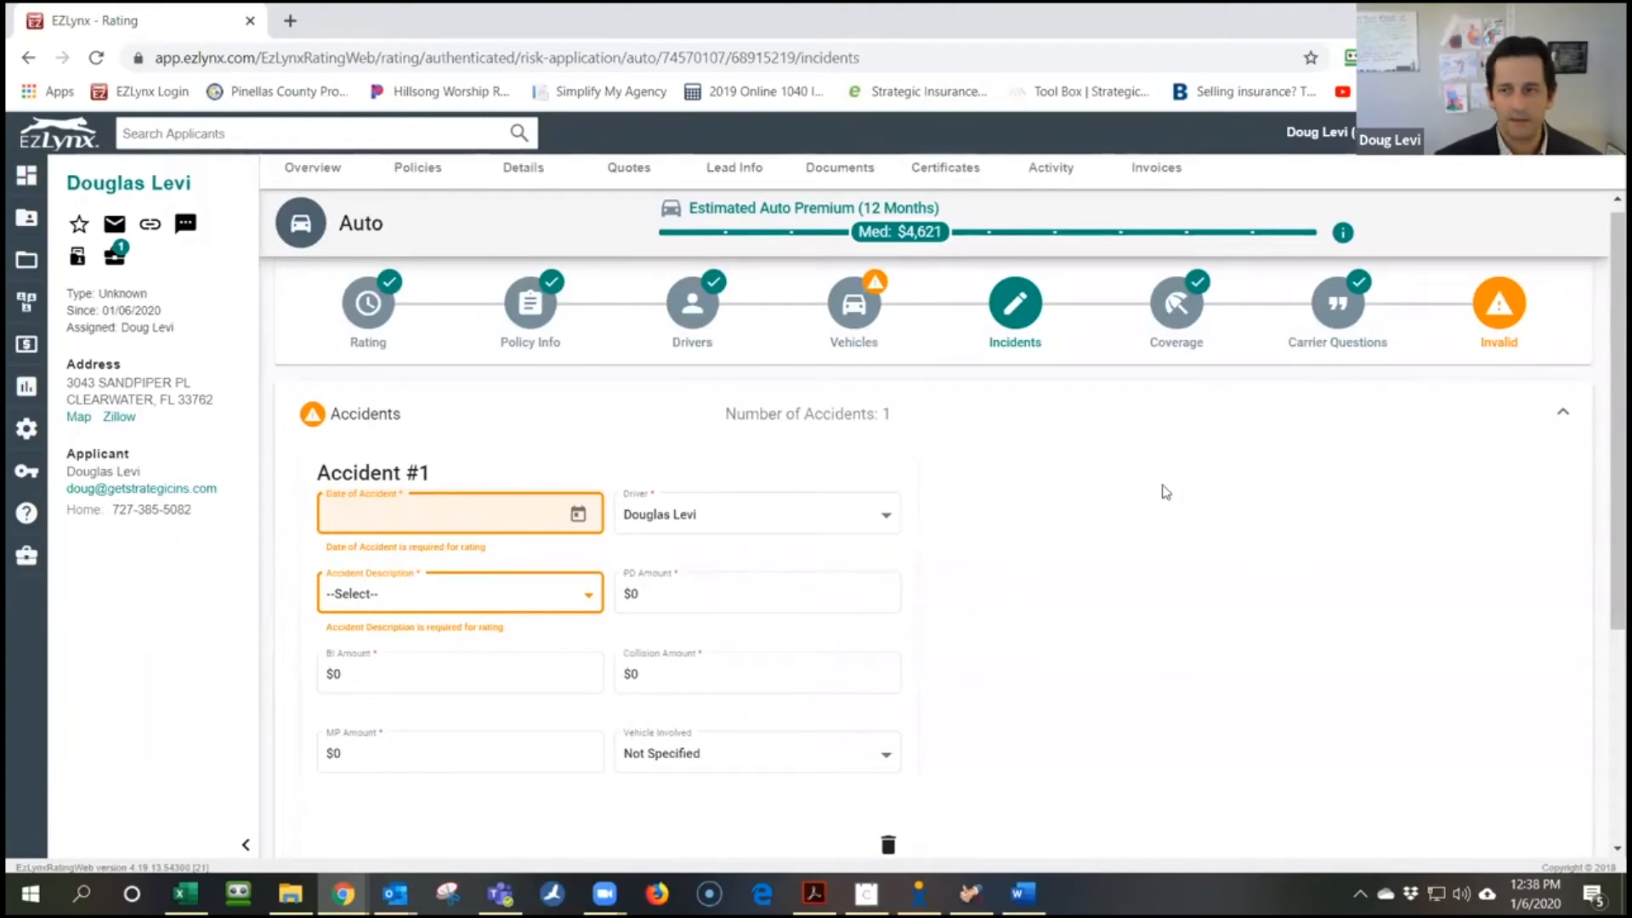
Remove the incomplete Accident #1 and continue to the Coverage step
{"action": "left_click", "coordinate": [346, 416]}
{"action": "left_click", "coordinate": [335, 416]}
{"action": "left_click", "coordinate": [882, 425]}
{"action": "left_click", "coordinate": [884, 427]}
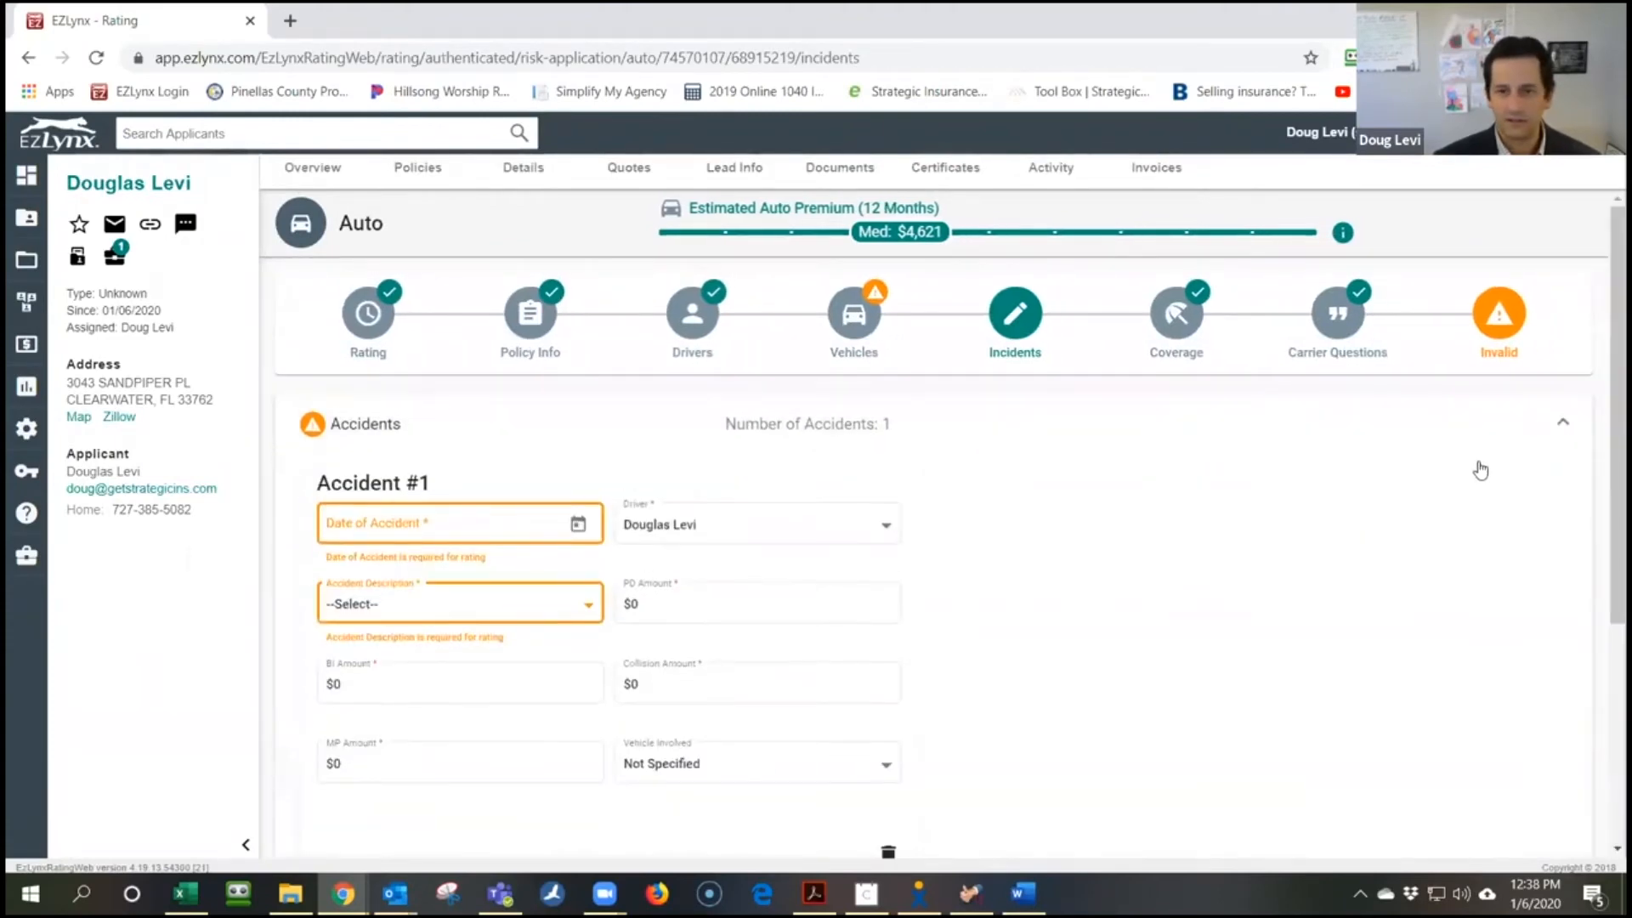
{"action": "scroll", "coordinate": [1129, 686], "scroll_direction": "down", "scroll_amount": 3}
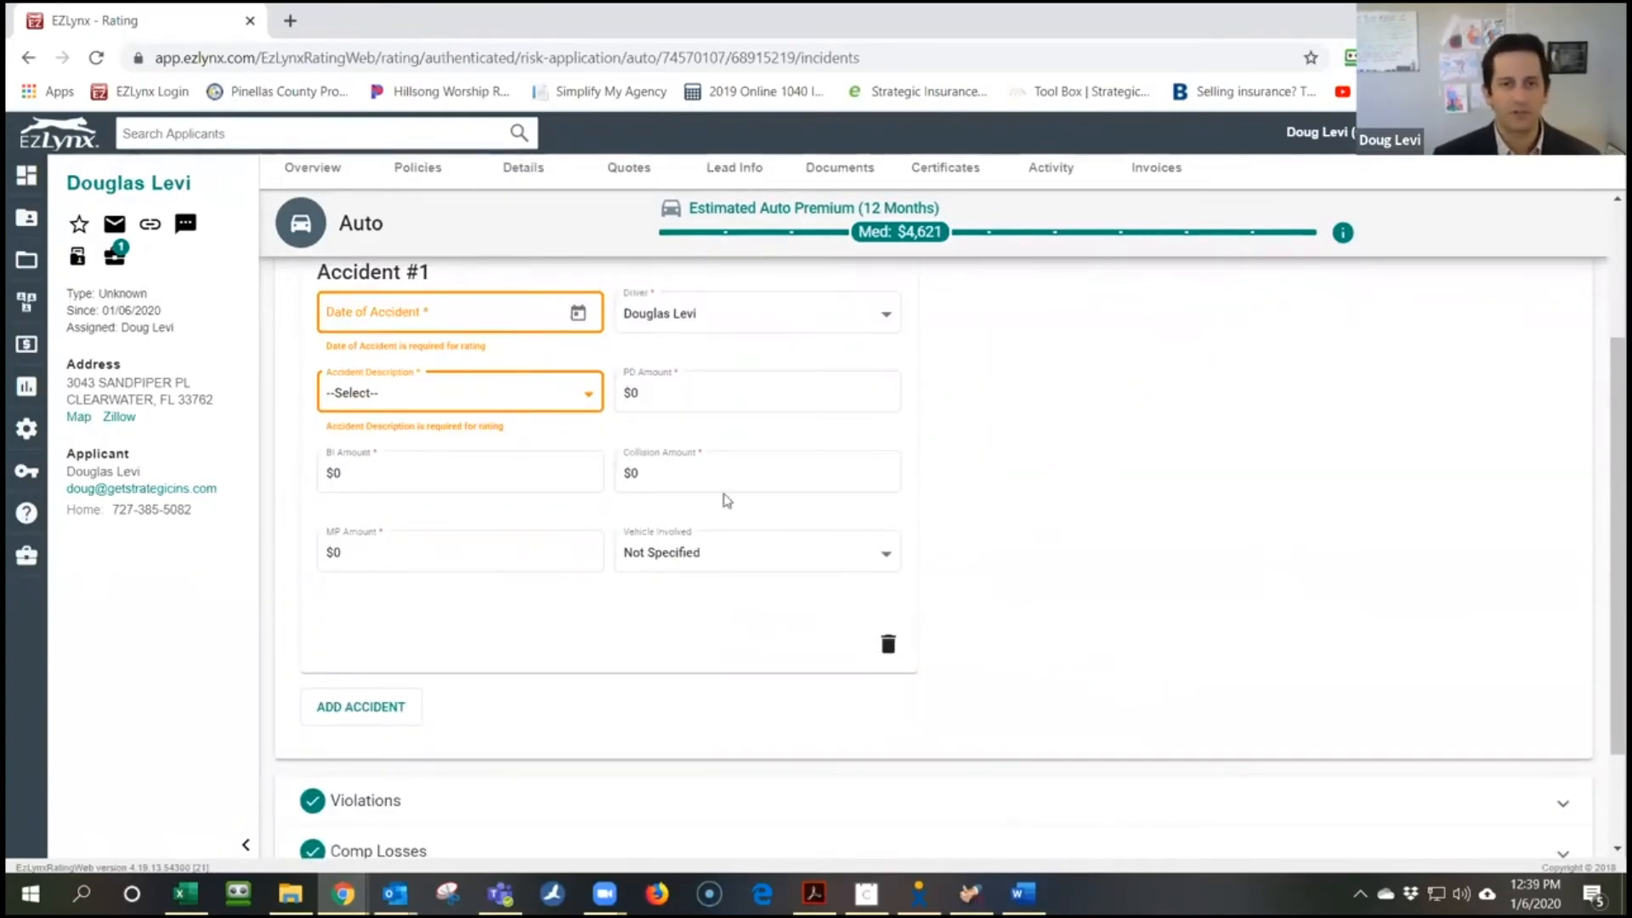
{"action": "scroll", "coordinate": [883, 525], "scroll_direction": "up", "scroll_amount": 2}
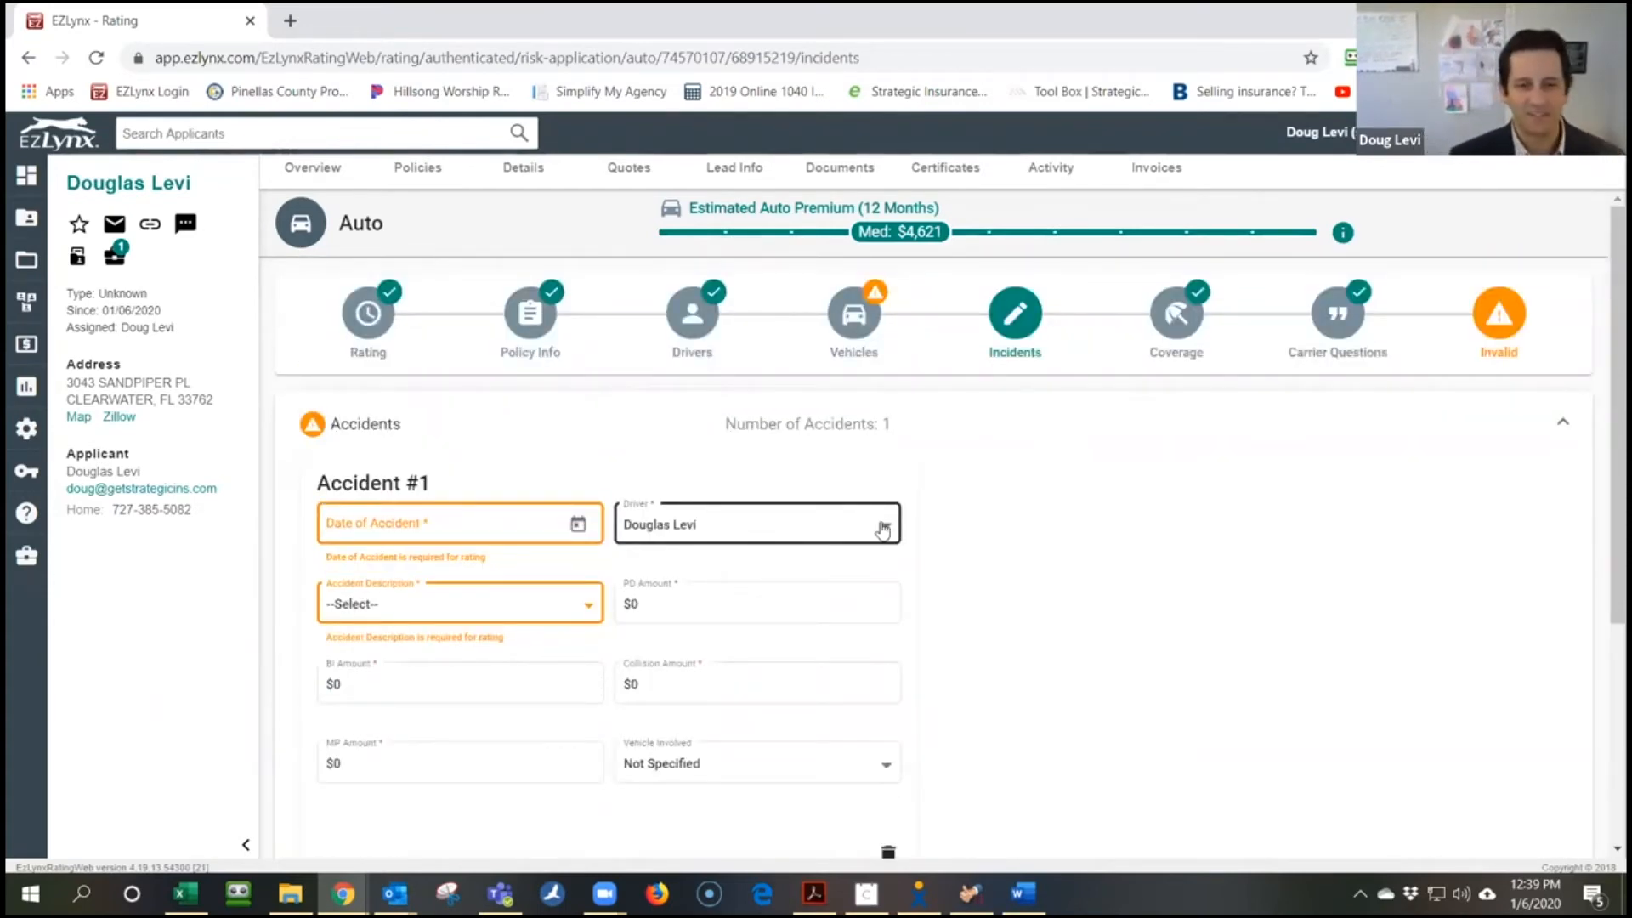
{"action": "scroll", "coordinate": [883, 528], "scroll_direction": "down", "scroll_amount": 1}
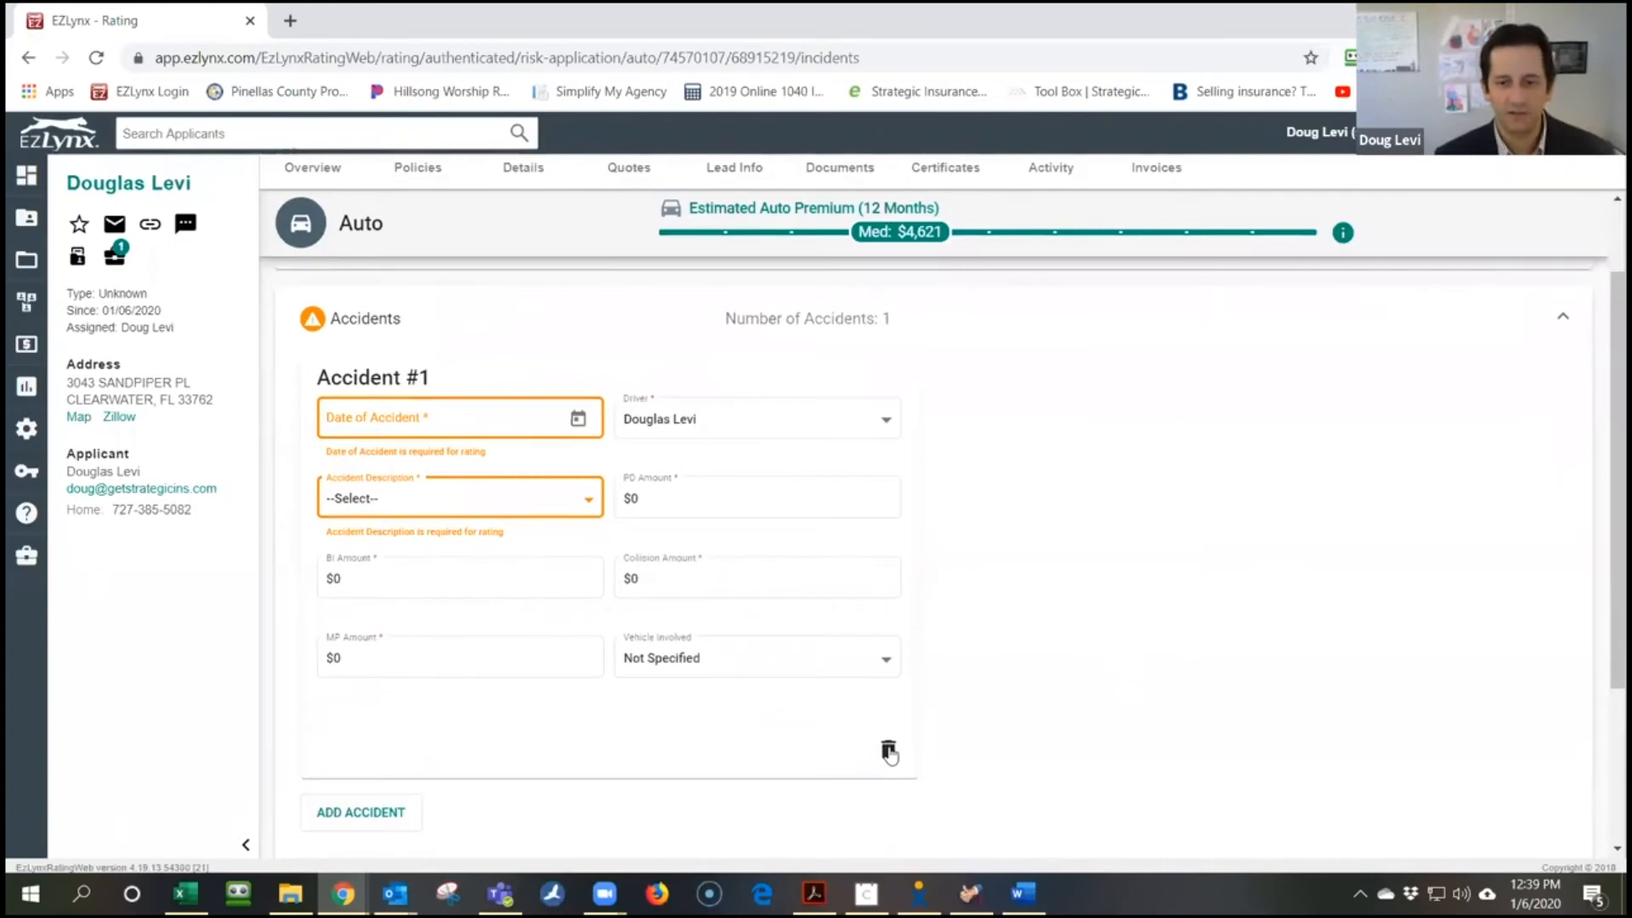
{"action": "left_click", "coordinate": [889, 752]}
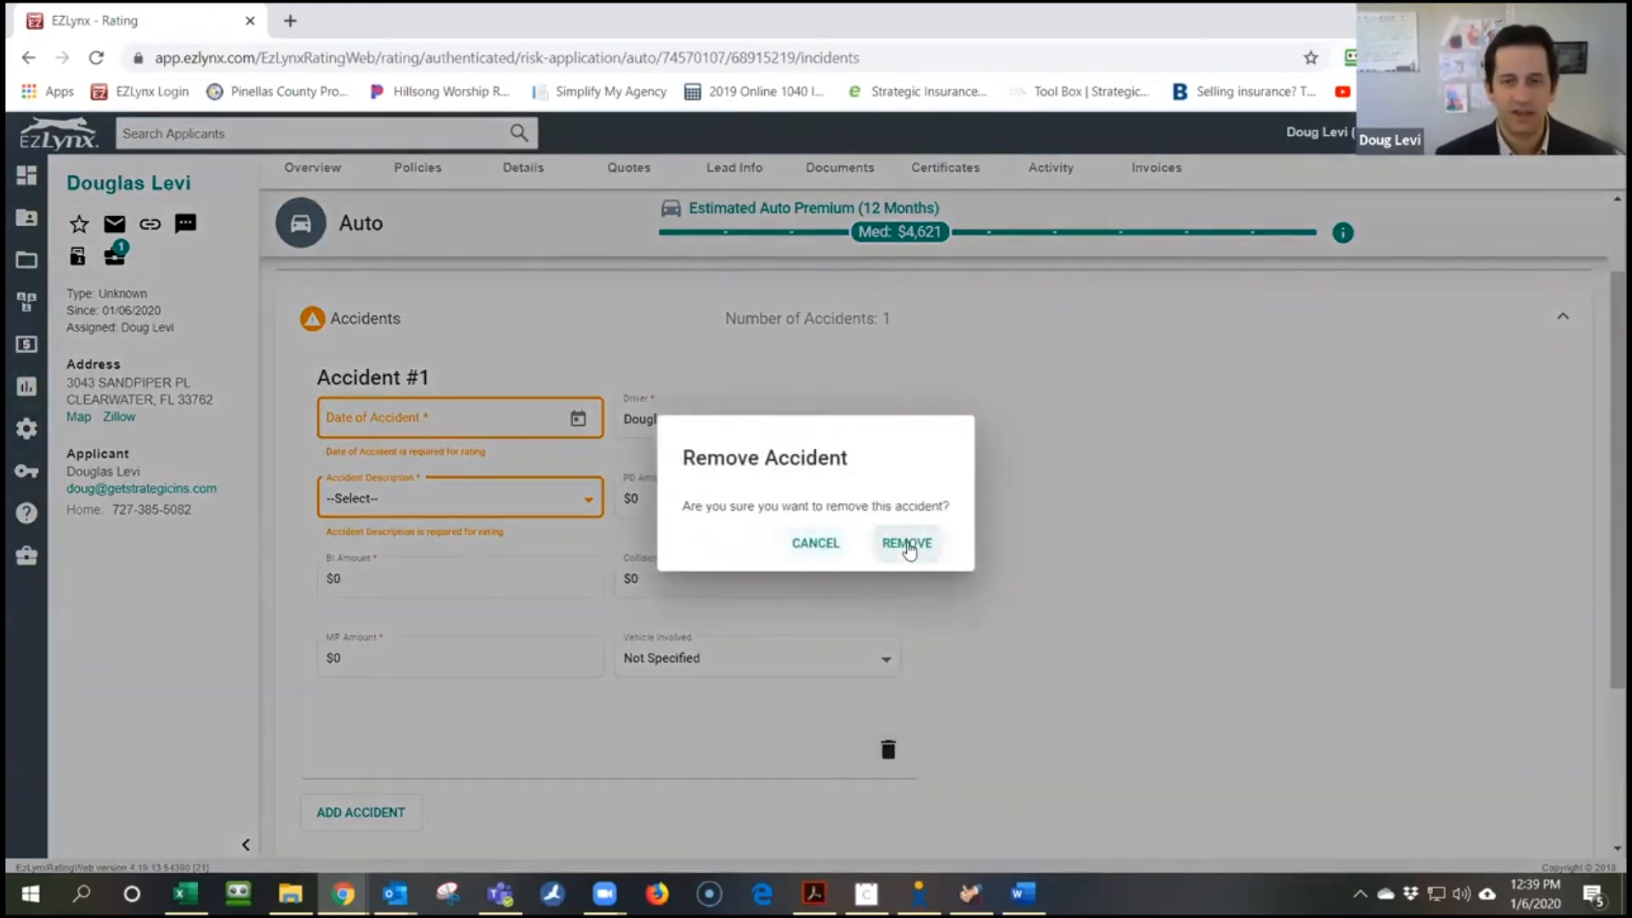
{"action": "left_click", "coordinate": [904, 545]}
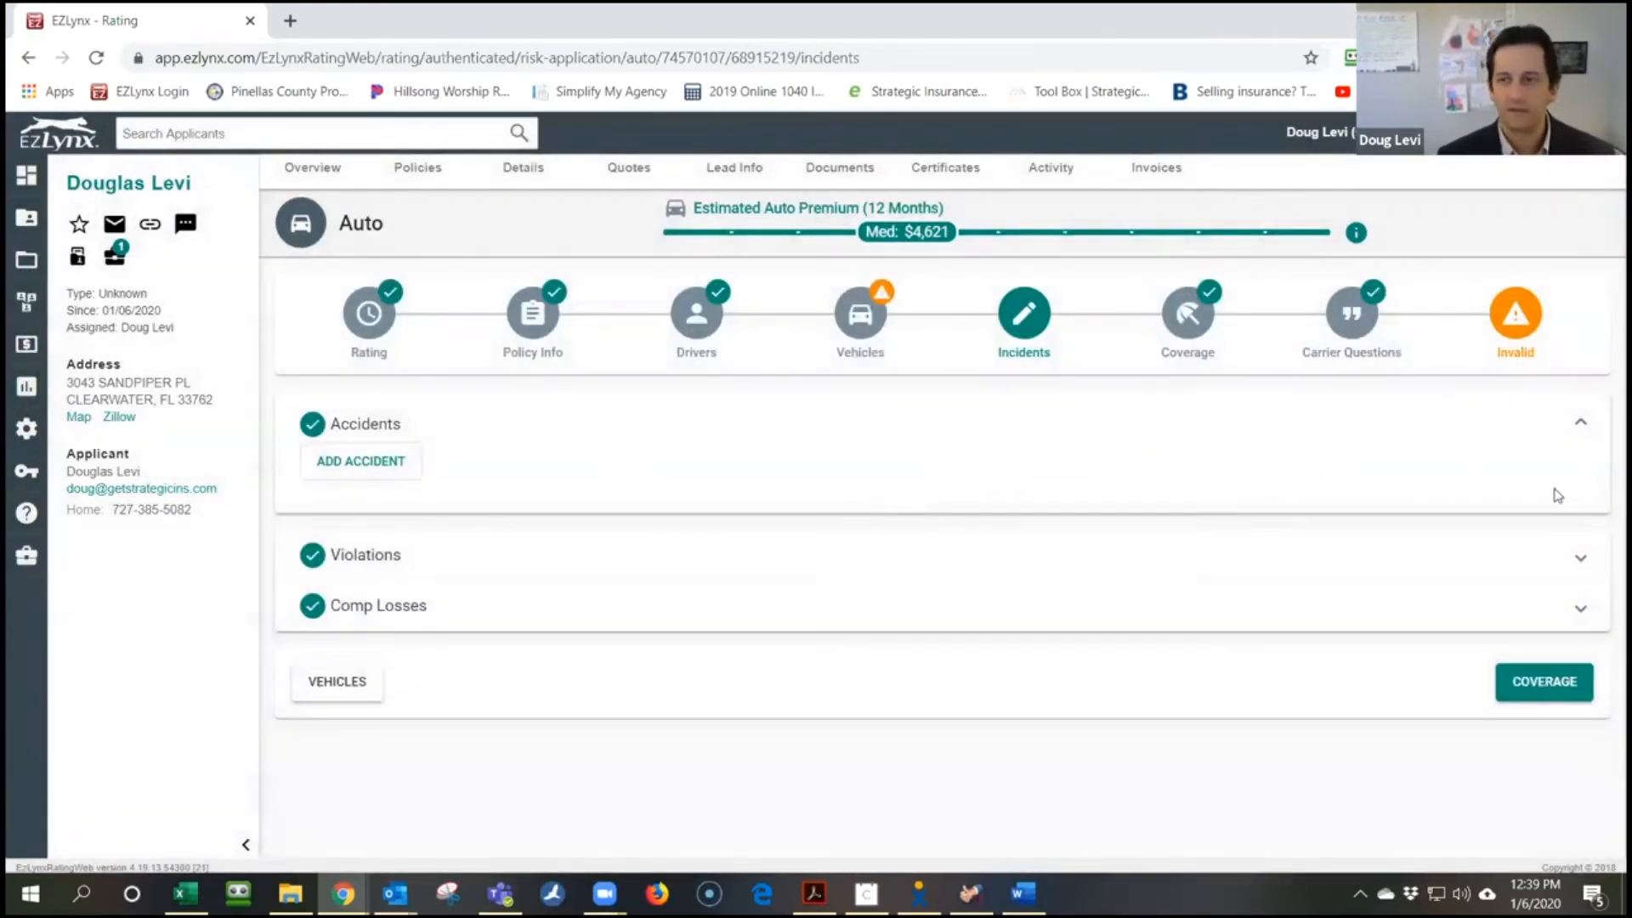
{"action": "left_click", "coordinate": [1528, 680]}
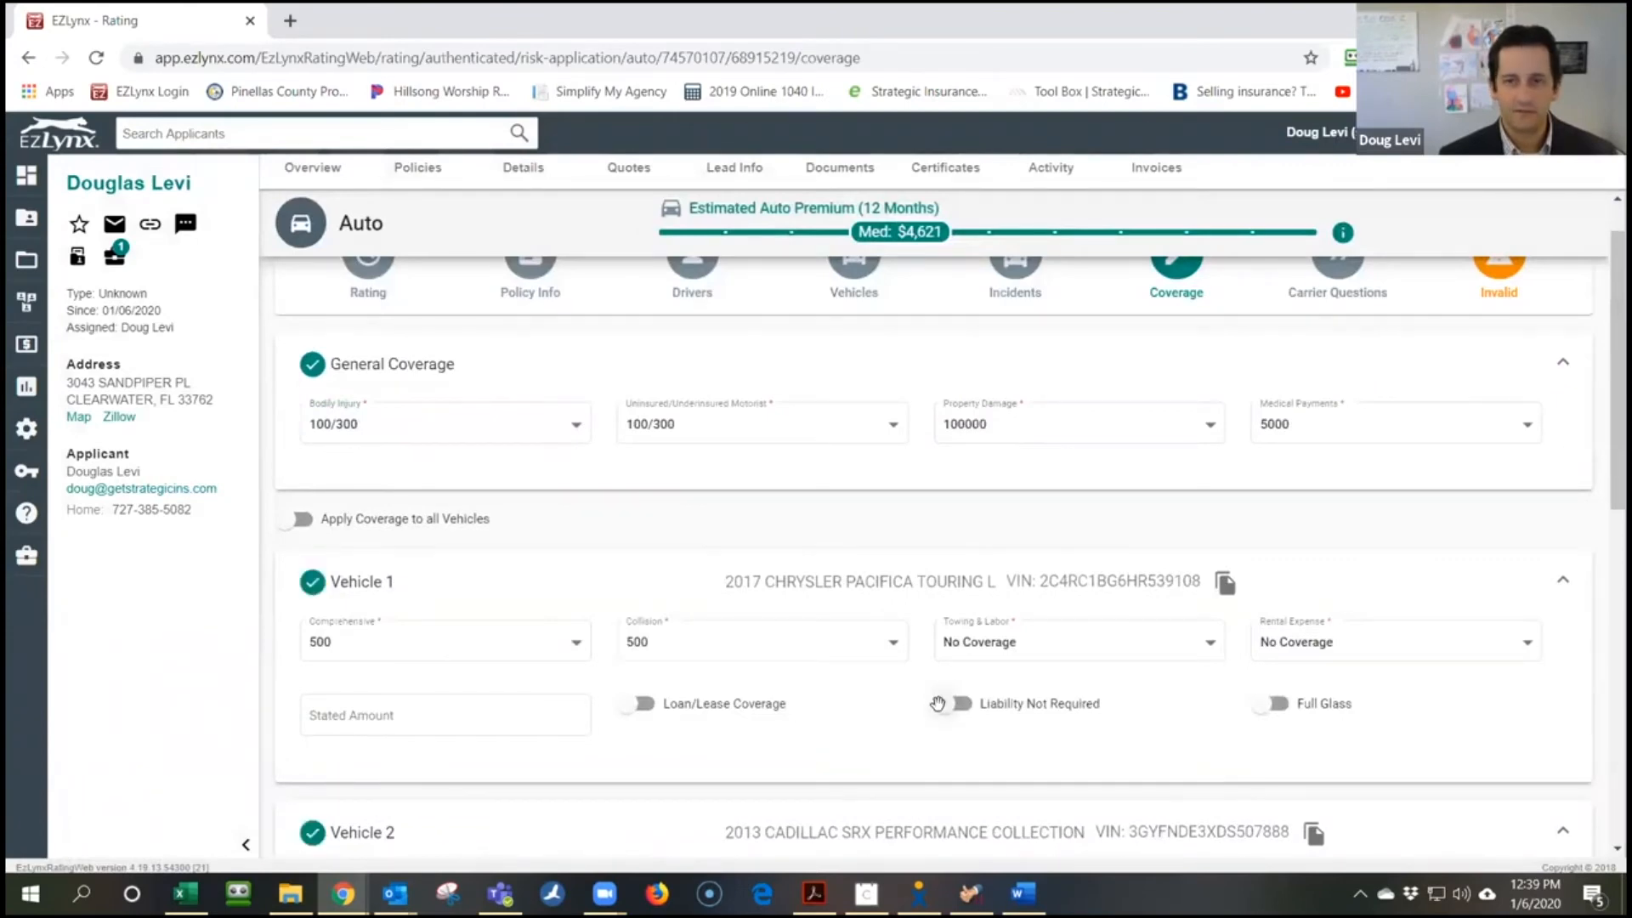
Review the 2017 Chrysler Pacifica's details and additional fields, then return to Policy Info
{"action": "scroll", "coordinate": [938, 697], "scroll_direction": "up", "scroll_amount": 1}
{"action": "left_click", "coordinate": [878, 297]}
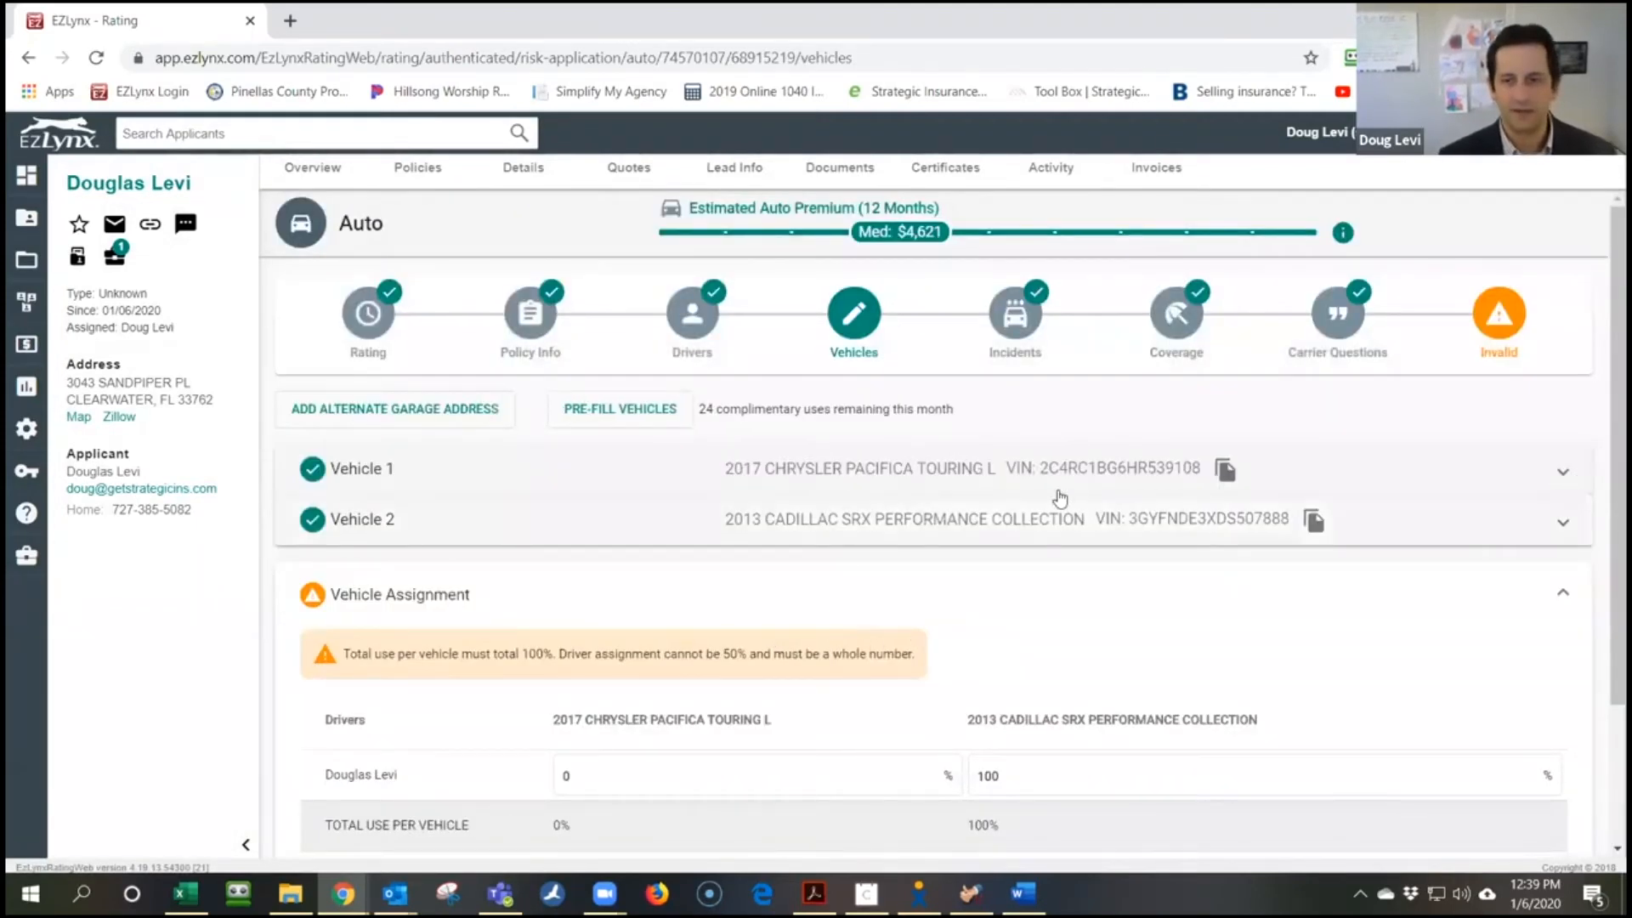
{"action": "left_click", "coordinate": [1565, 474]}
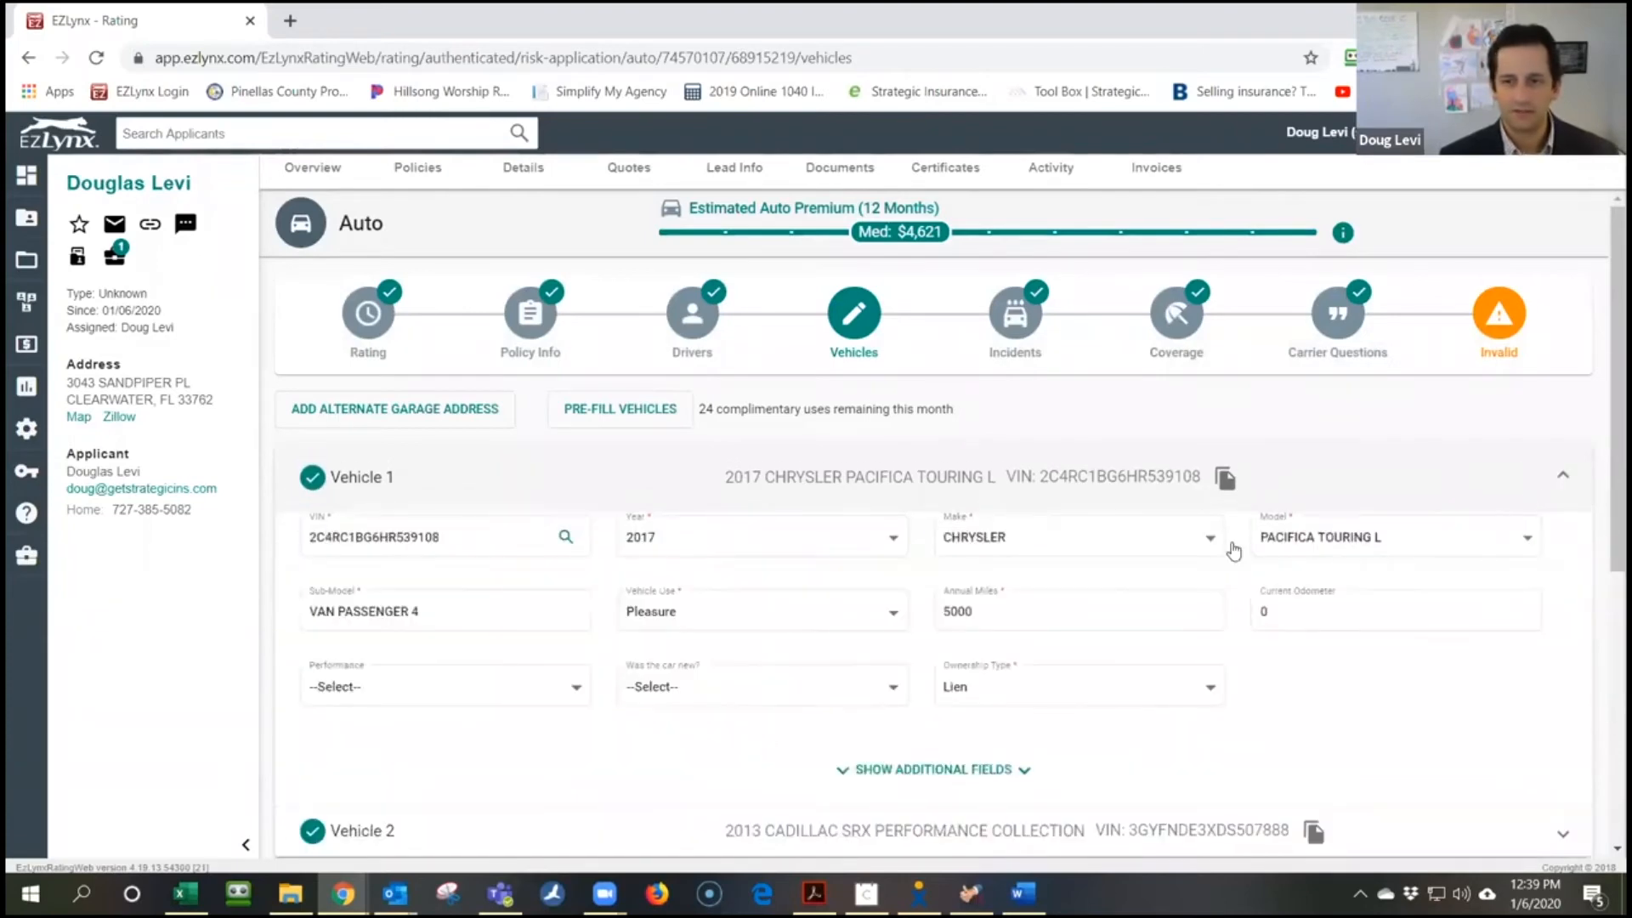
{"action": "scroll", "coordinate": [1191, 646], "scroll_direction": "down", "scroll_amount": 1}
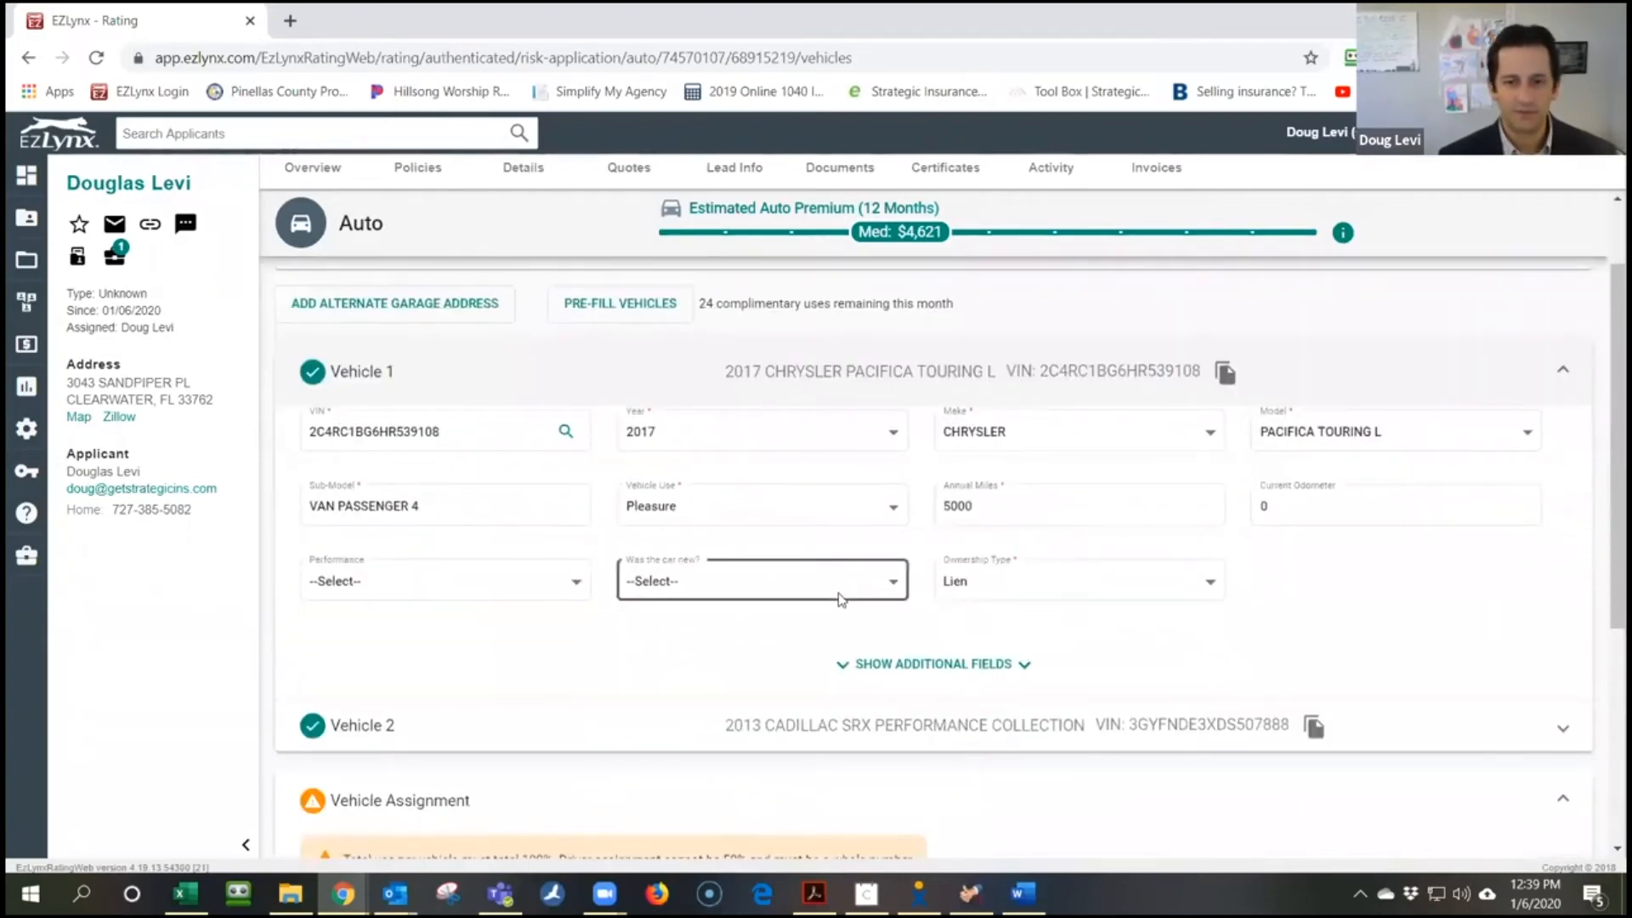
{"action": "scroll", "coordinate": [1024, 577], "scroll_direction": "up", "scroll_amount": 1}
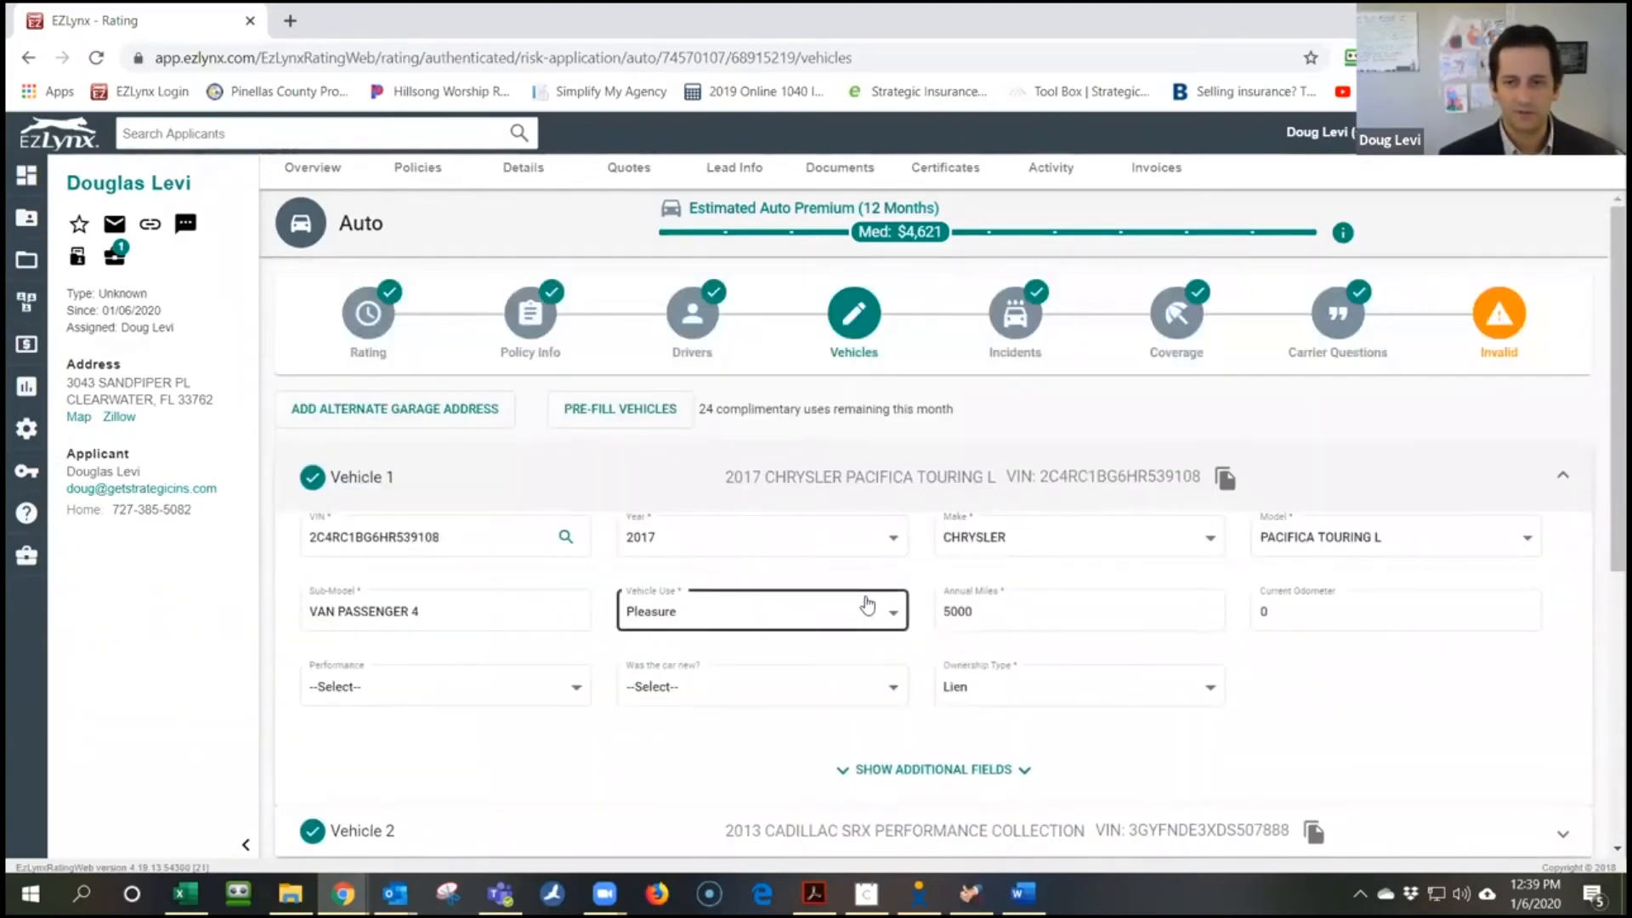
{"action": "scroll", "coordinate": [1020, 612], "scroll_direction": "down", "scroll_amount": 2}
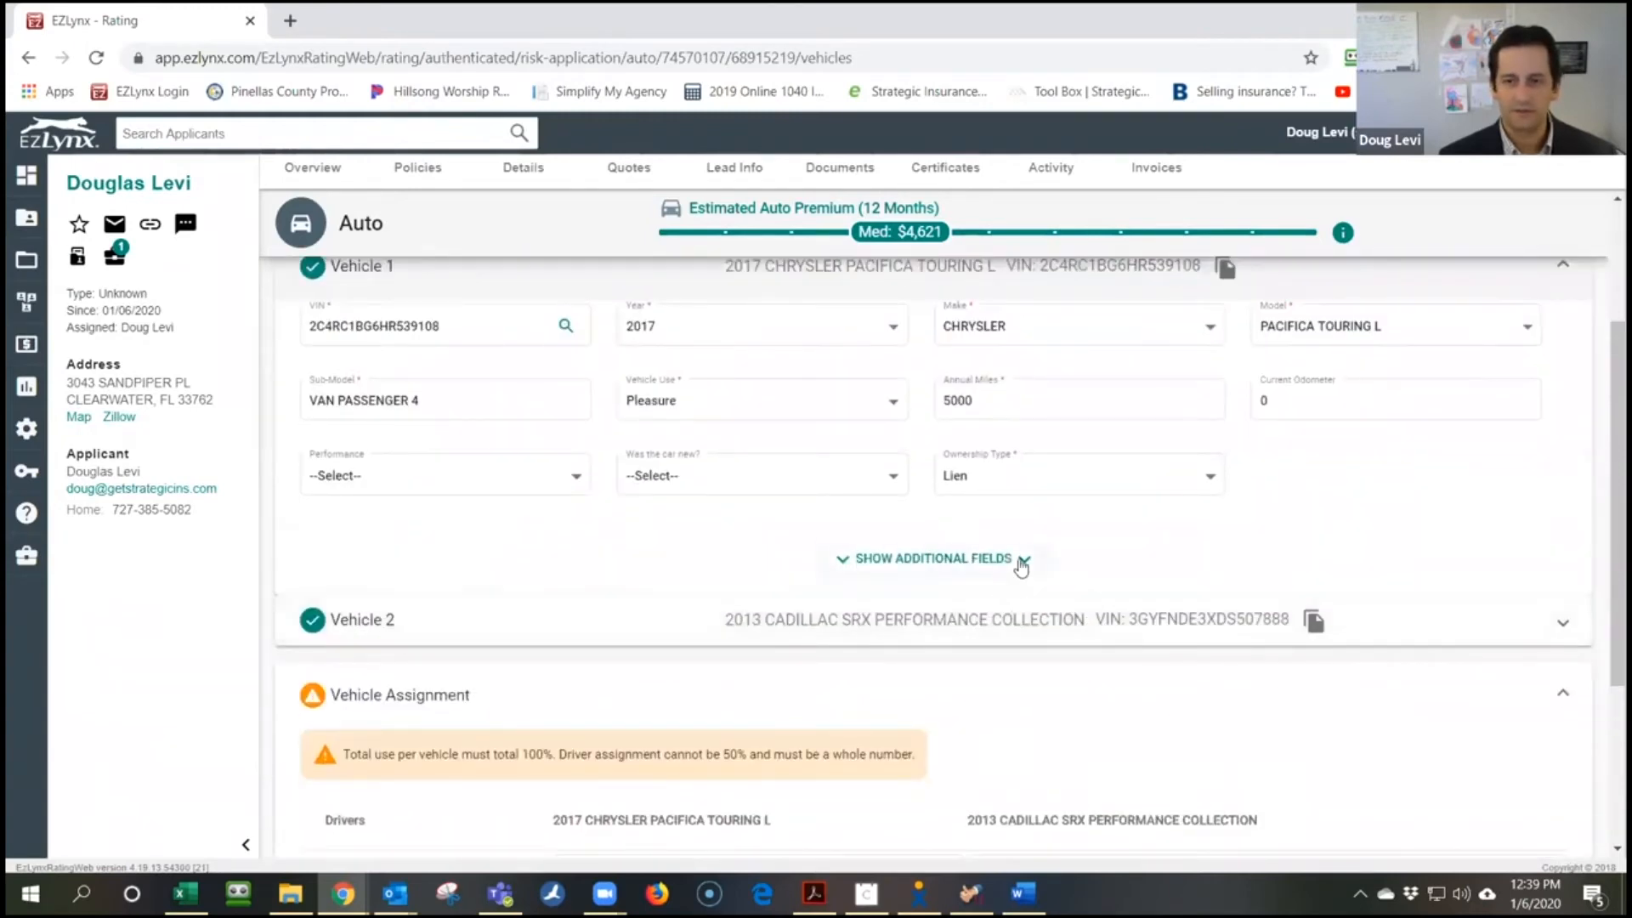
{"action": "left_click", "coordinate": [1020, 561]}
{"action": "scroll", "coordinate": [1307, 596], "scroll_direction": "down", "scroll_amount": 2}
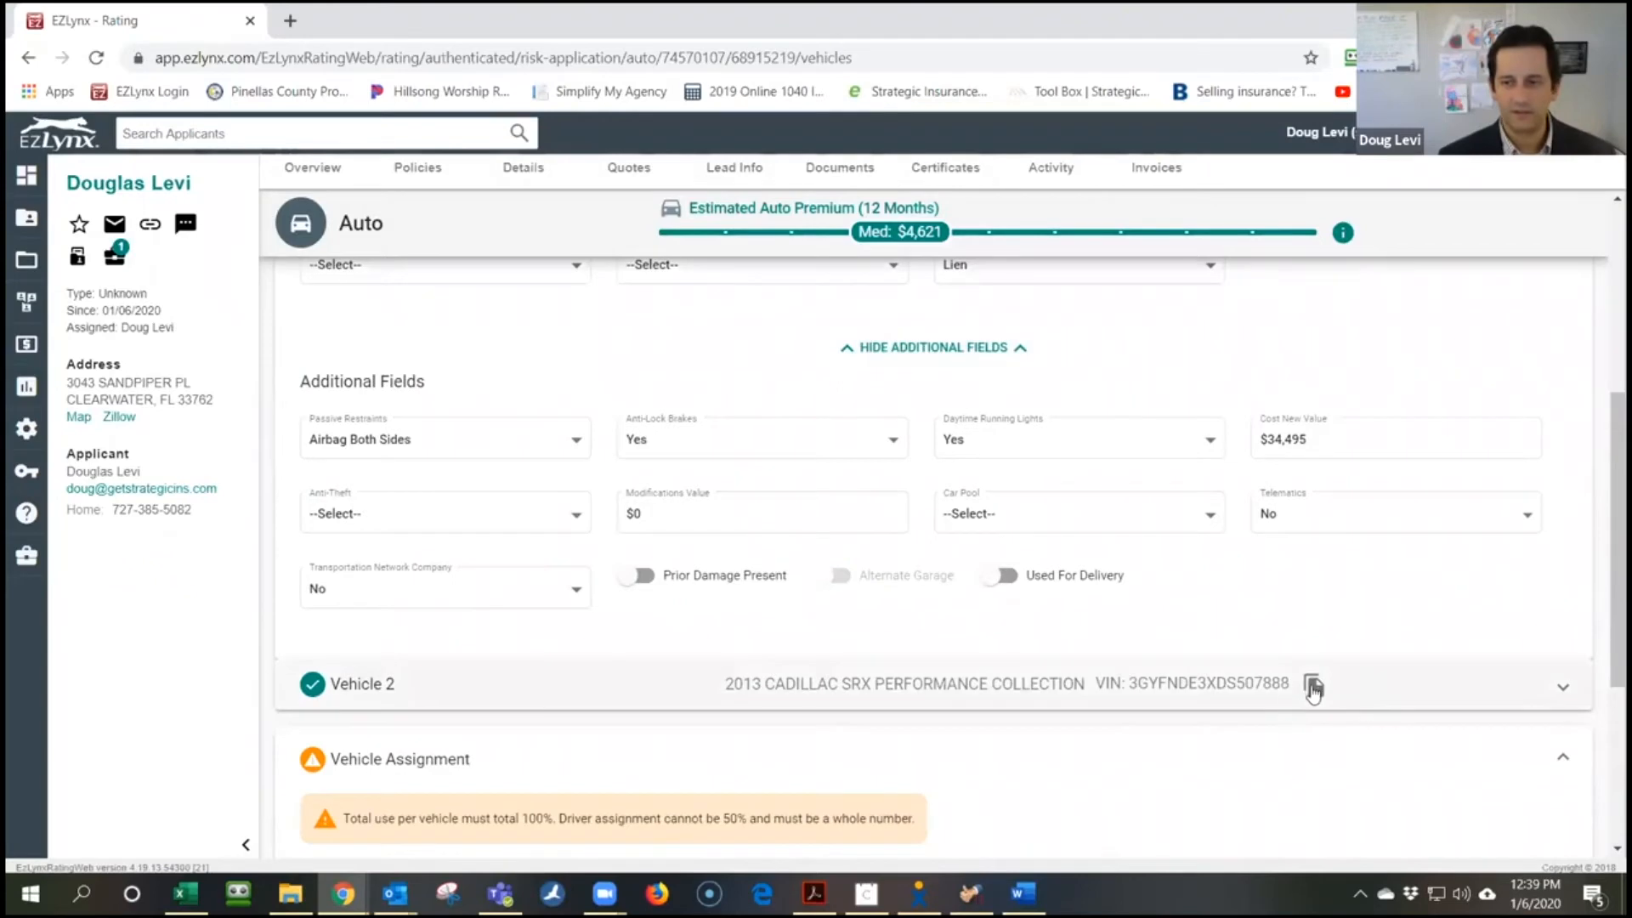
{"action": "scroll", "coordinate": [1356, 591], "scroll_direction": "up", "scroll_amount": 4}
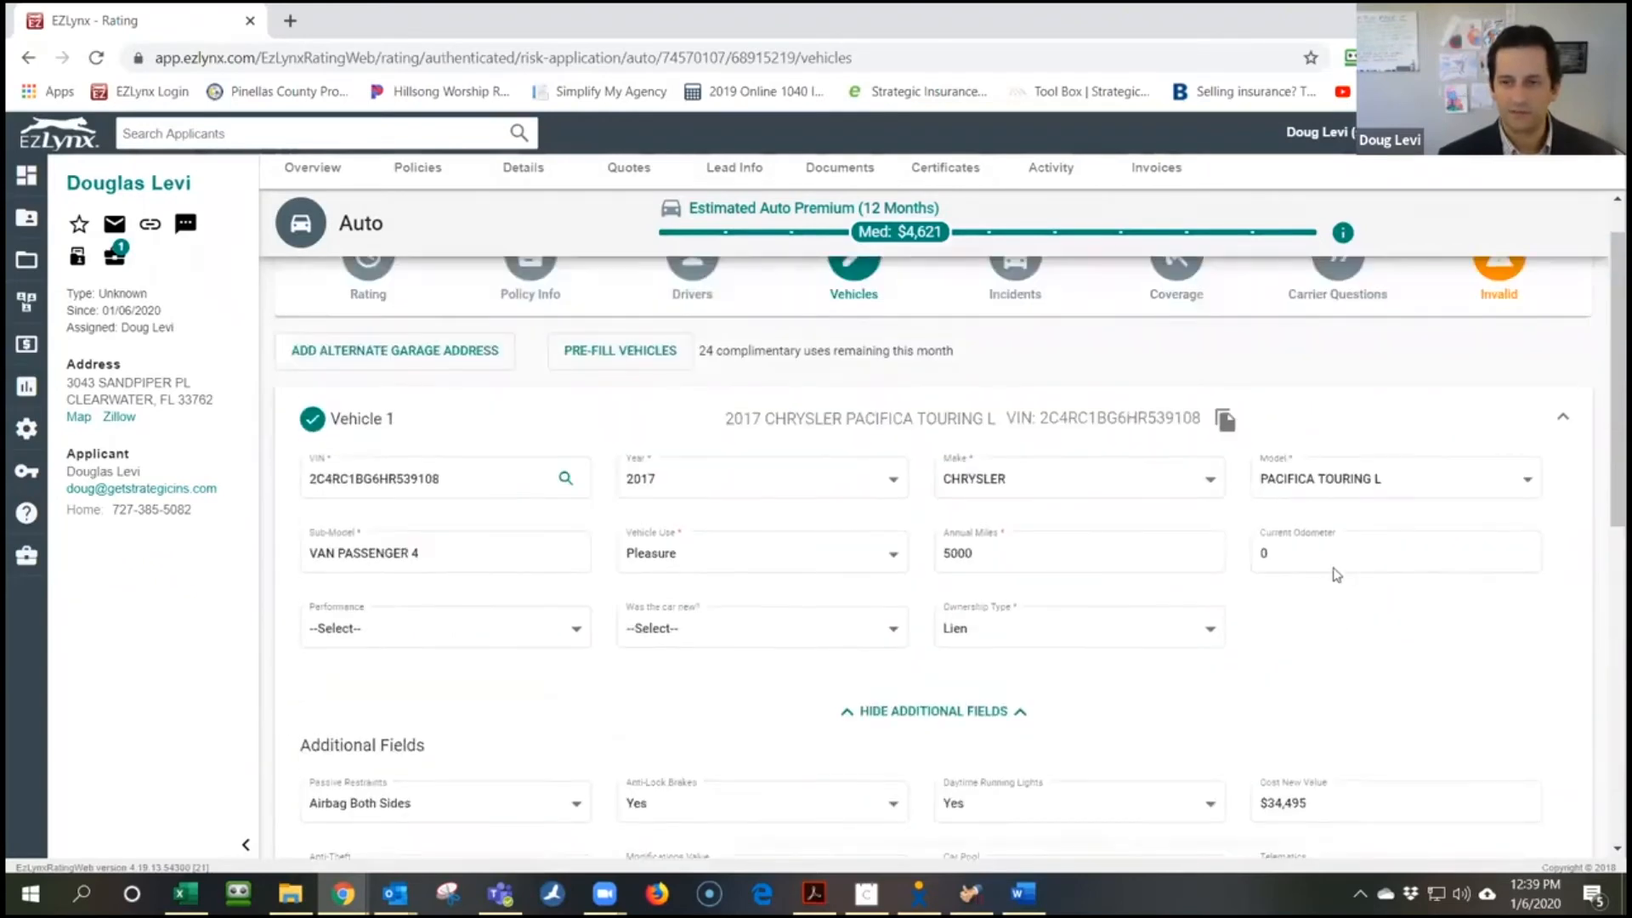
{"action": "left_click", "coordinate": [534, 322]}
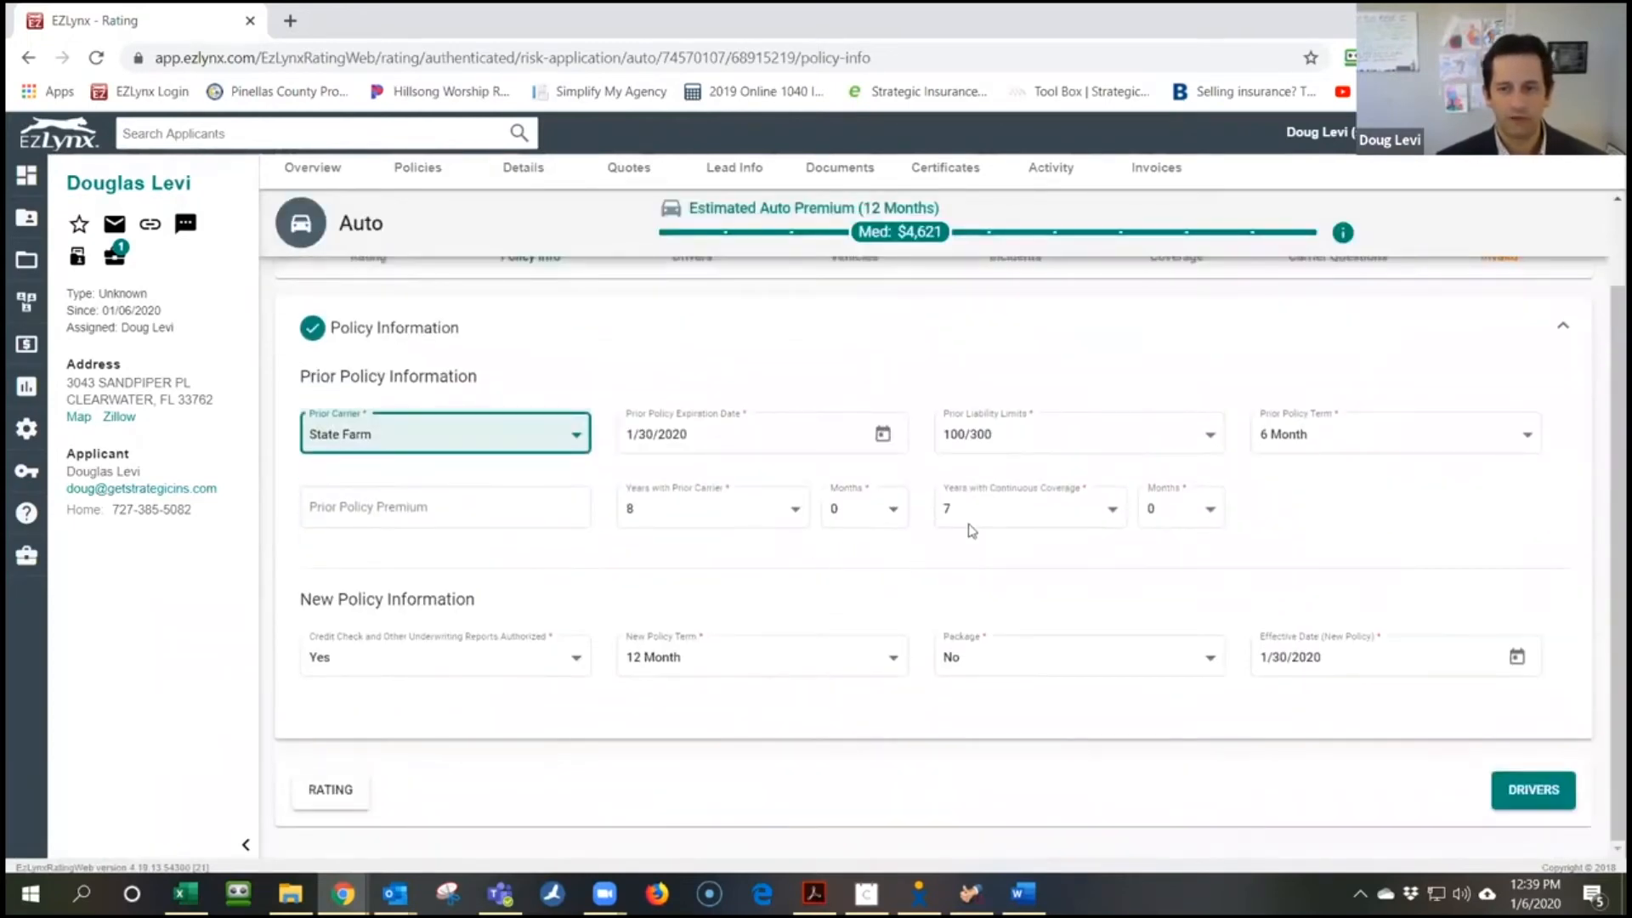
Visit the Rating step, then return to the Vehicles step
{"action": "scroll", "coordinate": [530, 745], "scroll_direction": "up", "scroll_amount": 1}
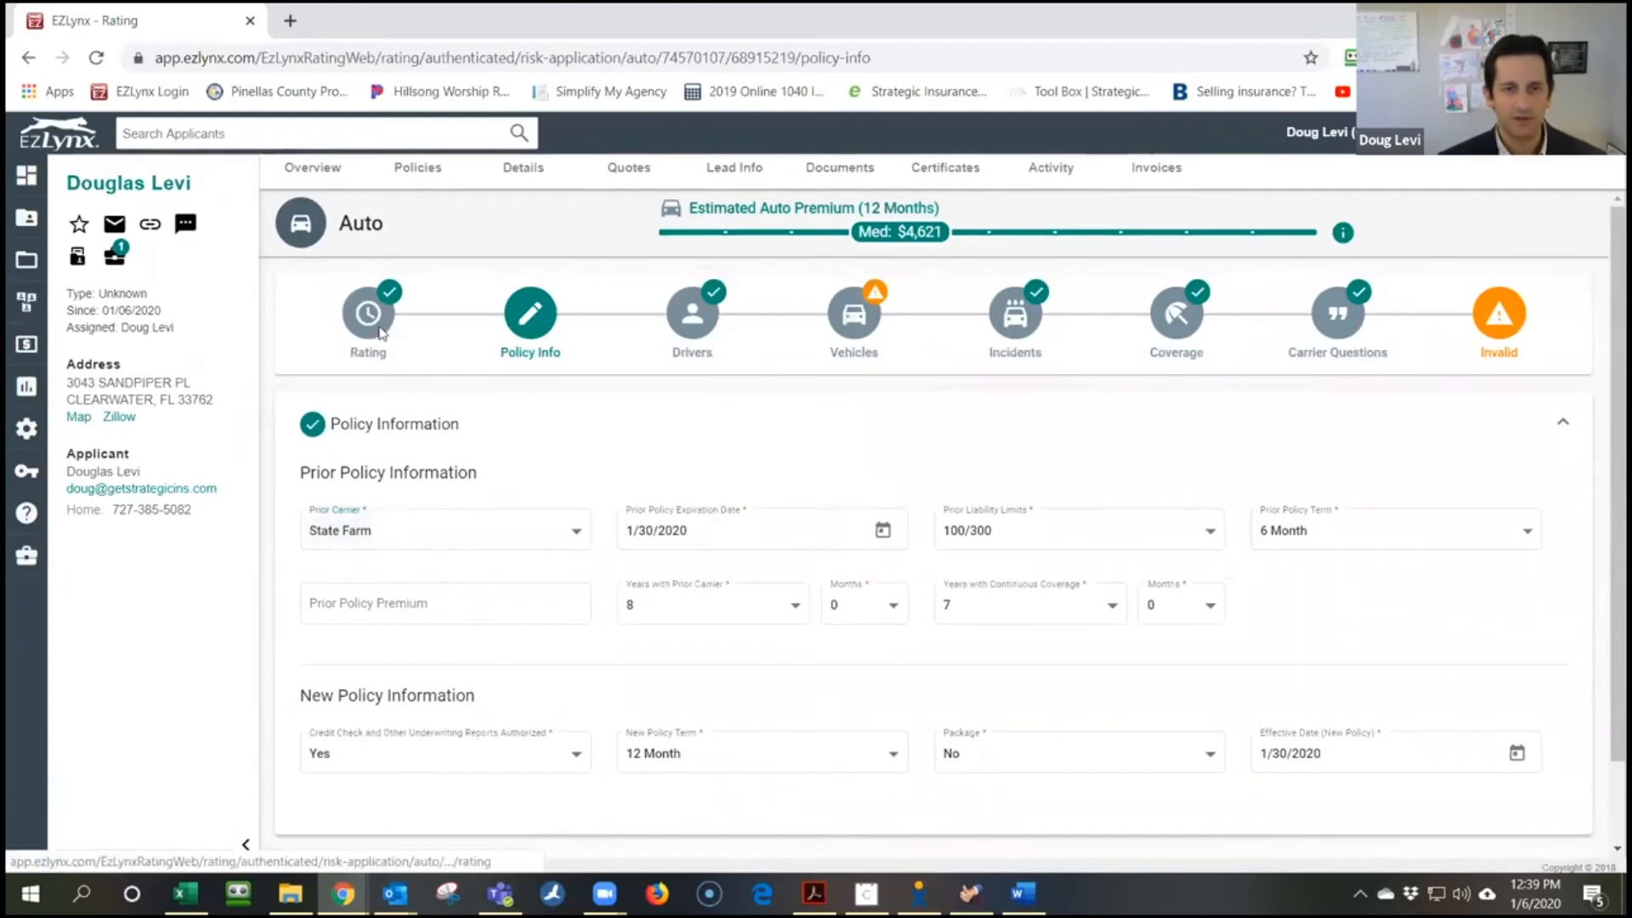
{"action": "left_click", "coordinate": [380, 331]}
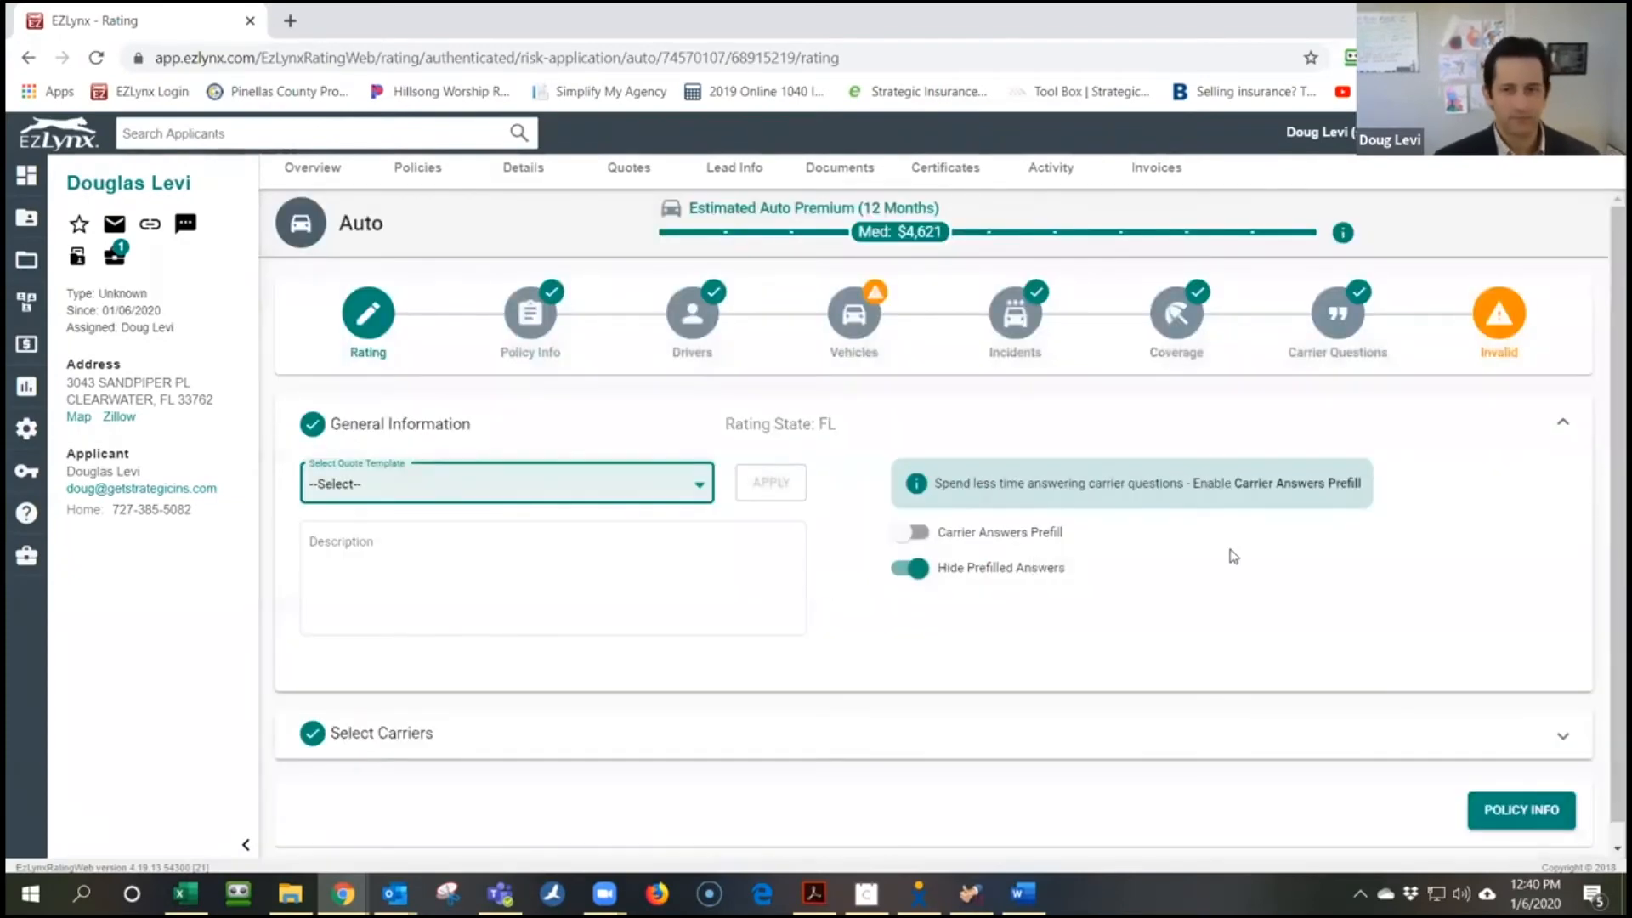
{"action": "left_click", "coordinate": [869, 332]}
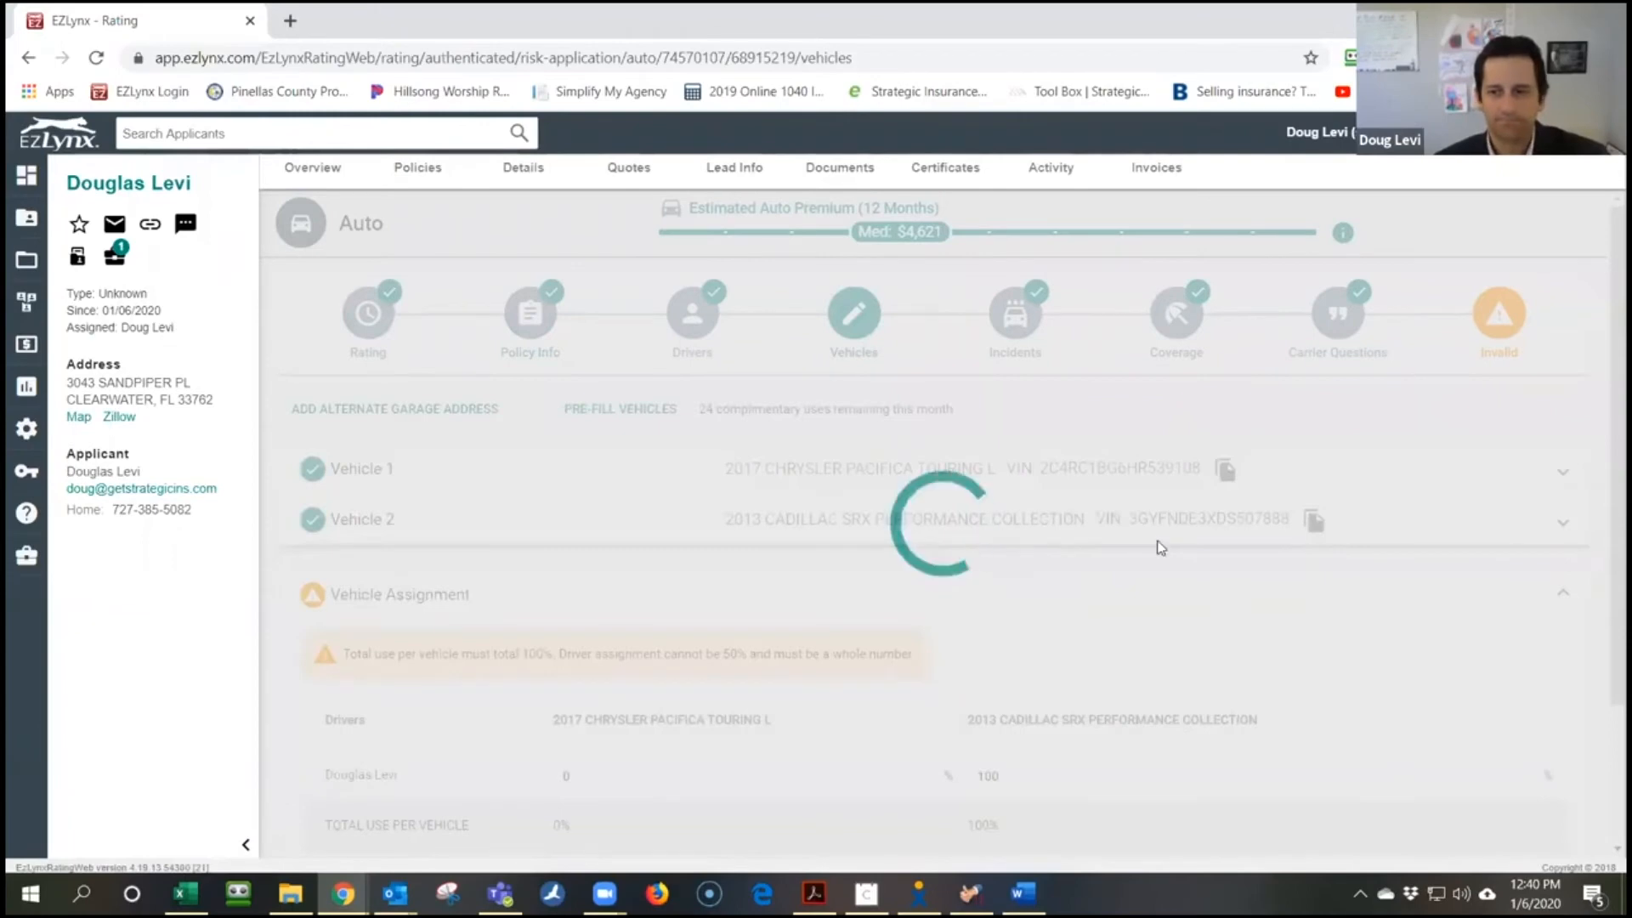
Remove Vehicle 2, the 2013 Cadillac SRX, from the quote
{"action": "scroll", "coordinate": [1288, 633], "scroll_direction": "down", "scroll_amount": 3}
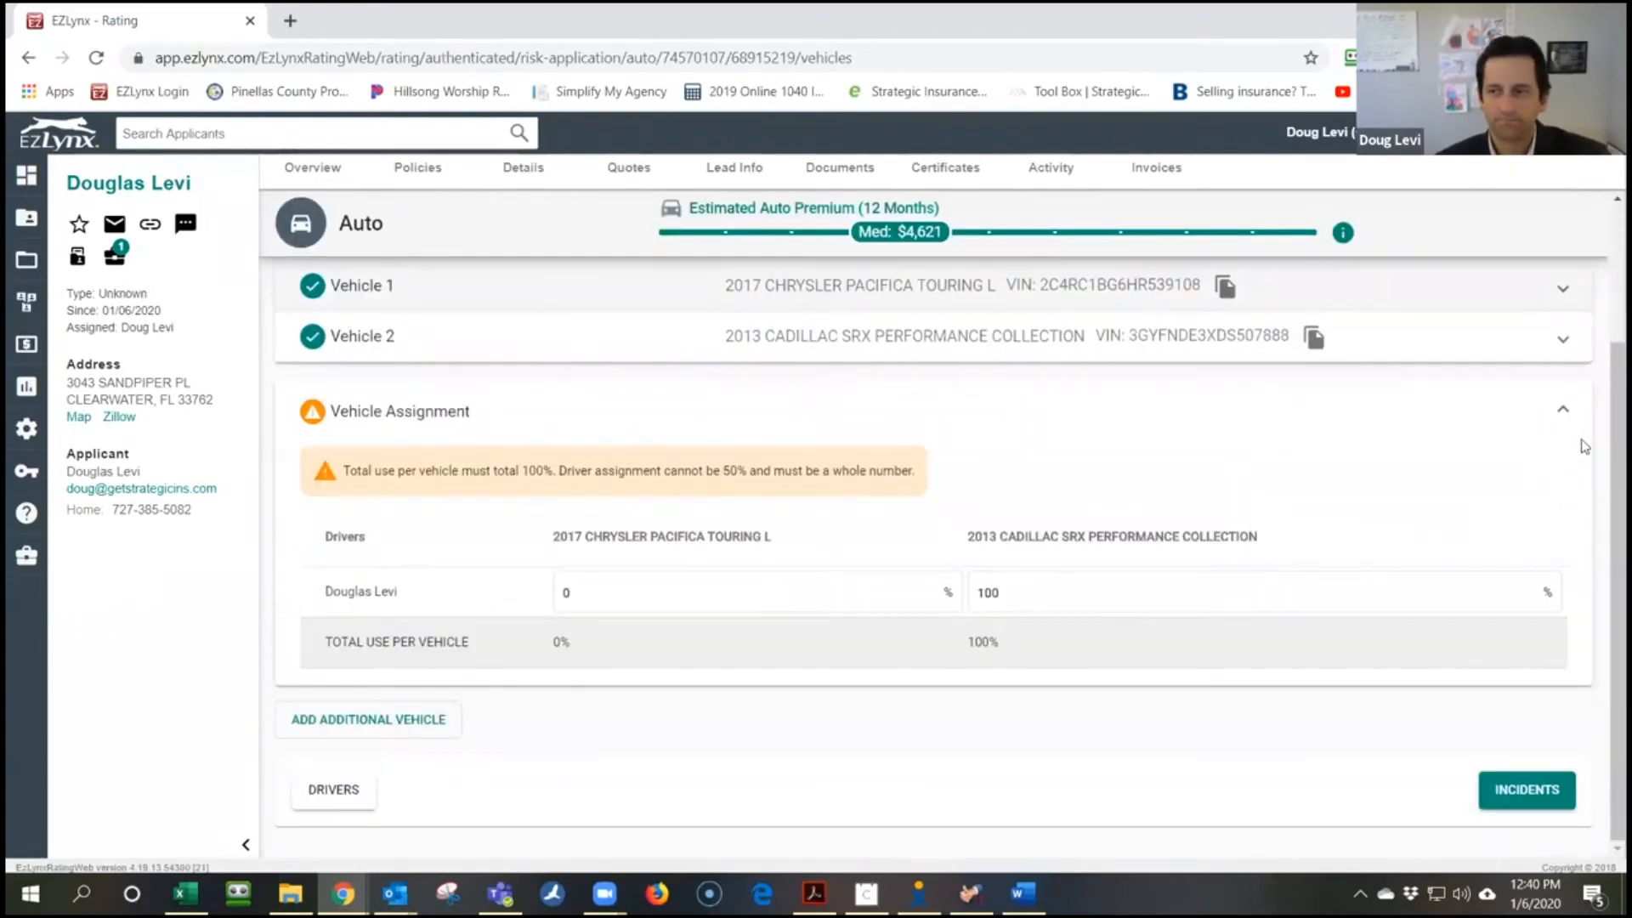
{"action": "left_click", "coordinate": [1567, 341]}
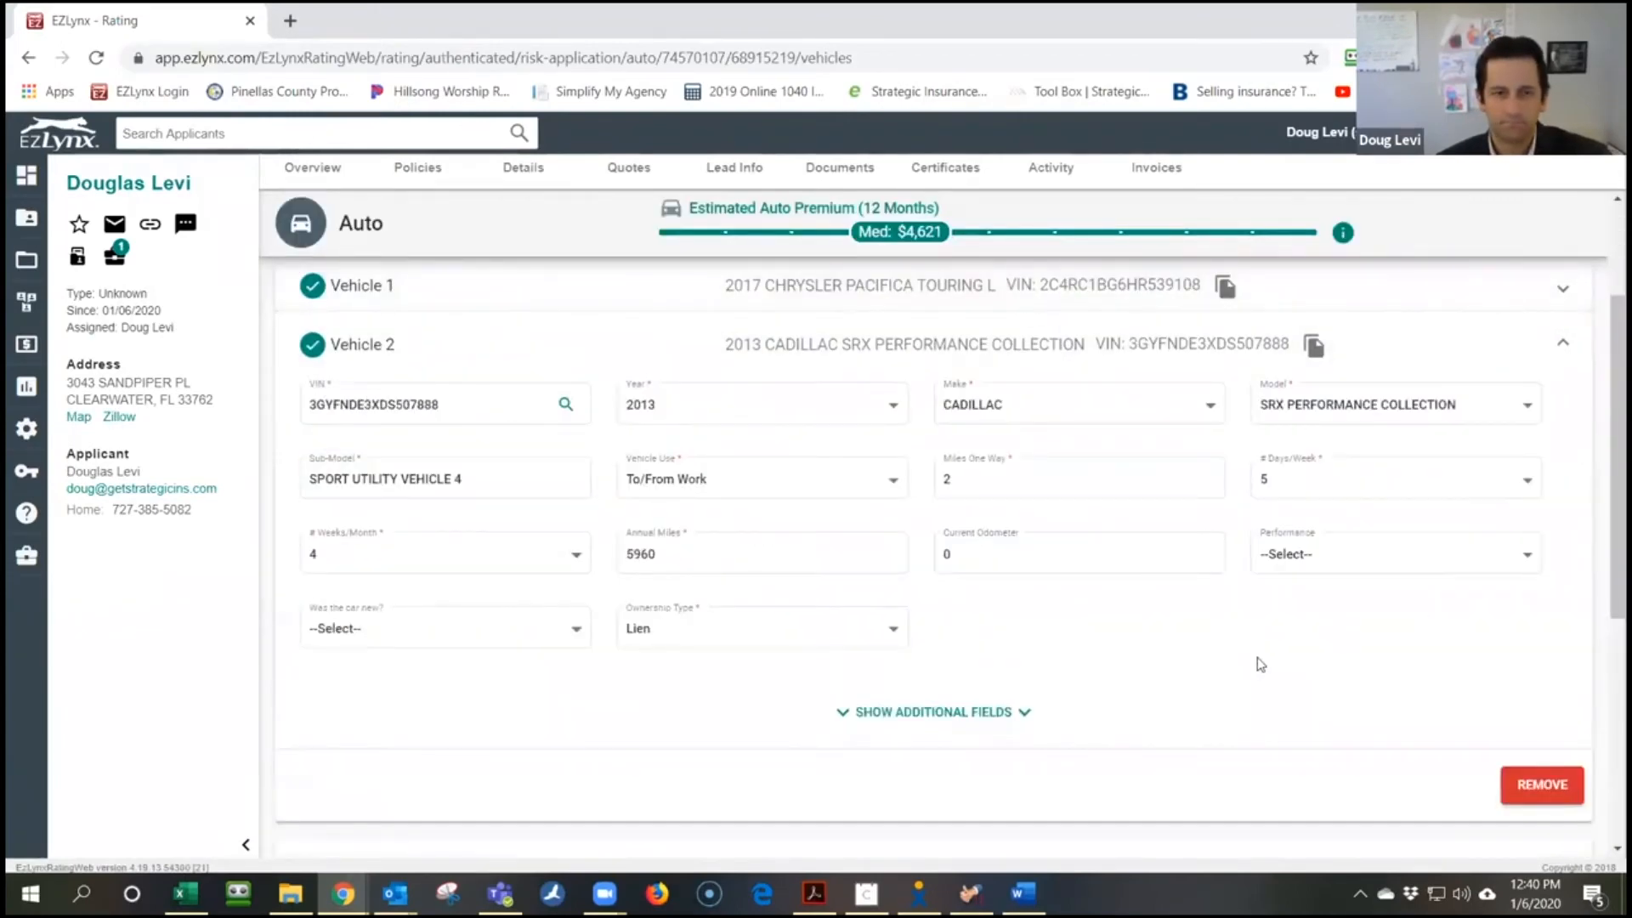
{"action": "scroll", "coordinate": [1261, 664], "scroll_direction": "up", "scroll_amount": 1}
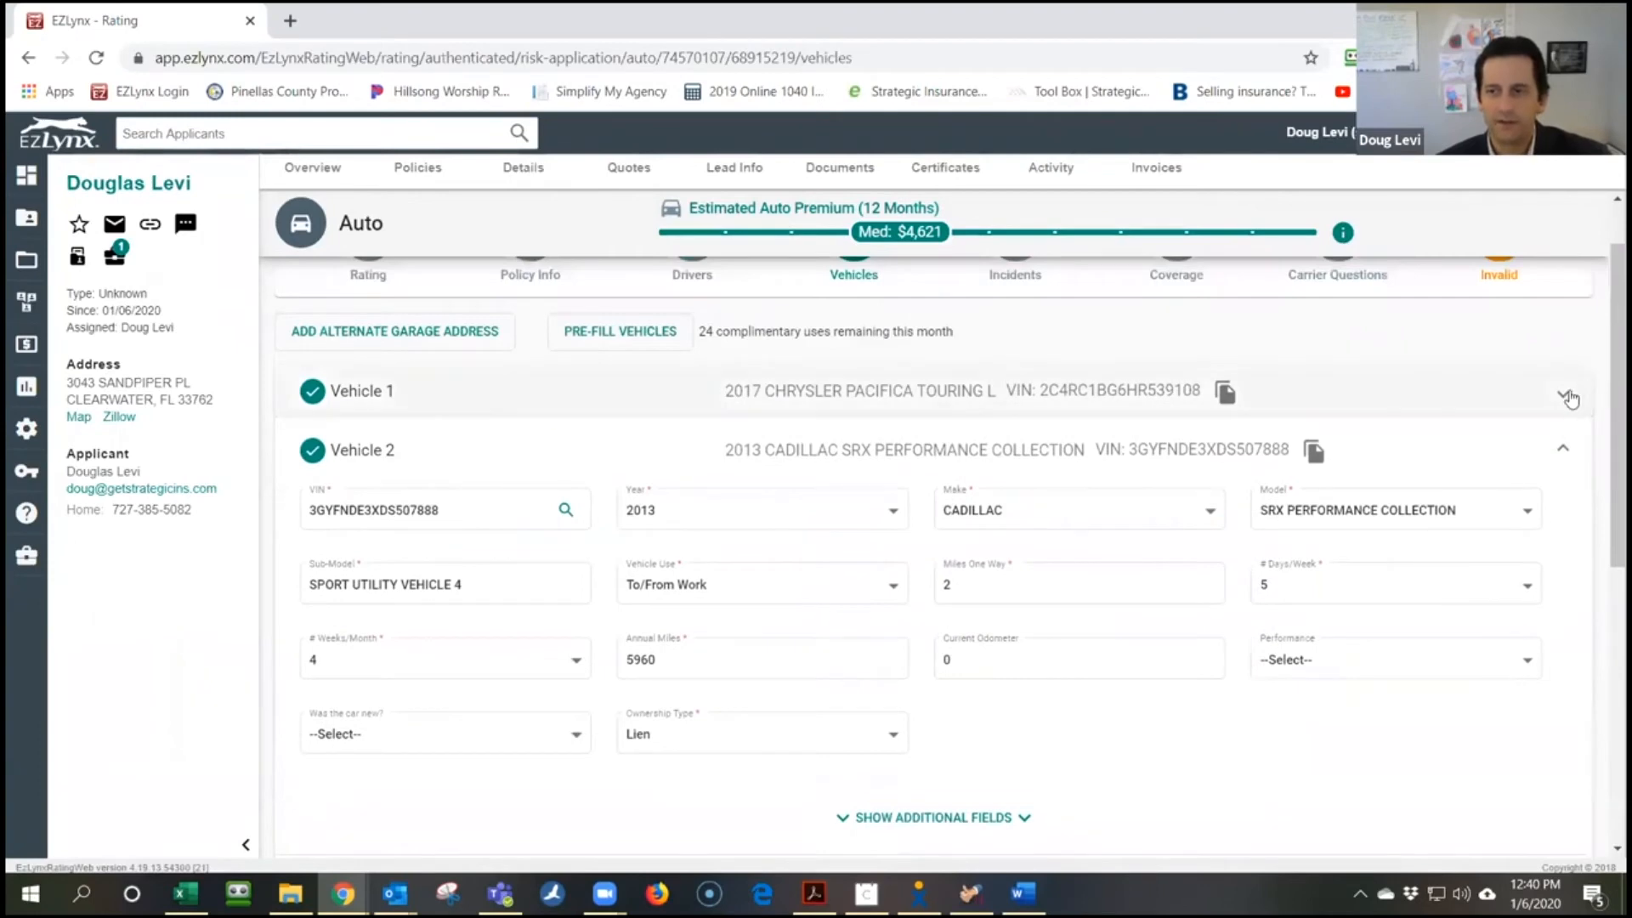
{"action": "left_click", "coordinate": [1570, 399]}
{"action": "scroll", "coordinate": [1482, 608], "scroll_direction": "down", "scroll_amount": 6}
{"action": "left_click", "coordinate": [1542, 570]}
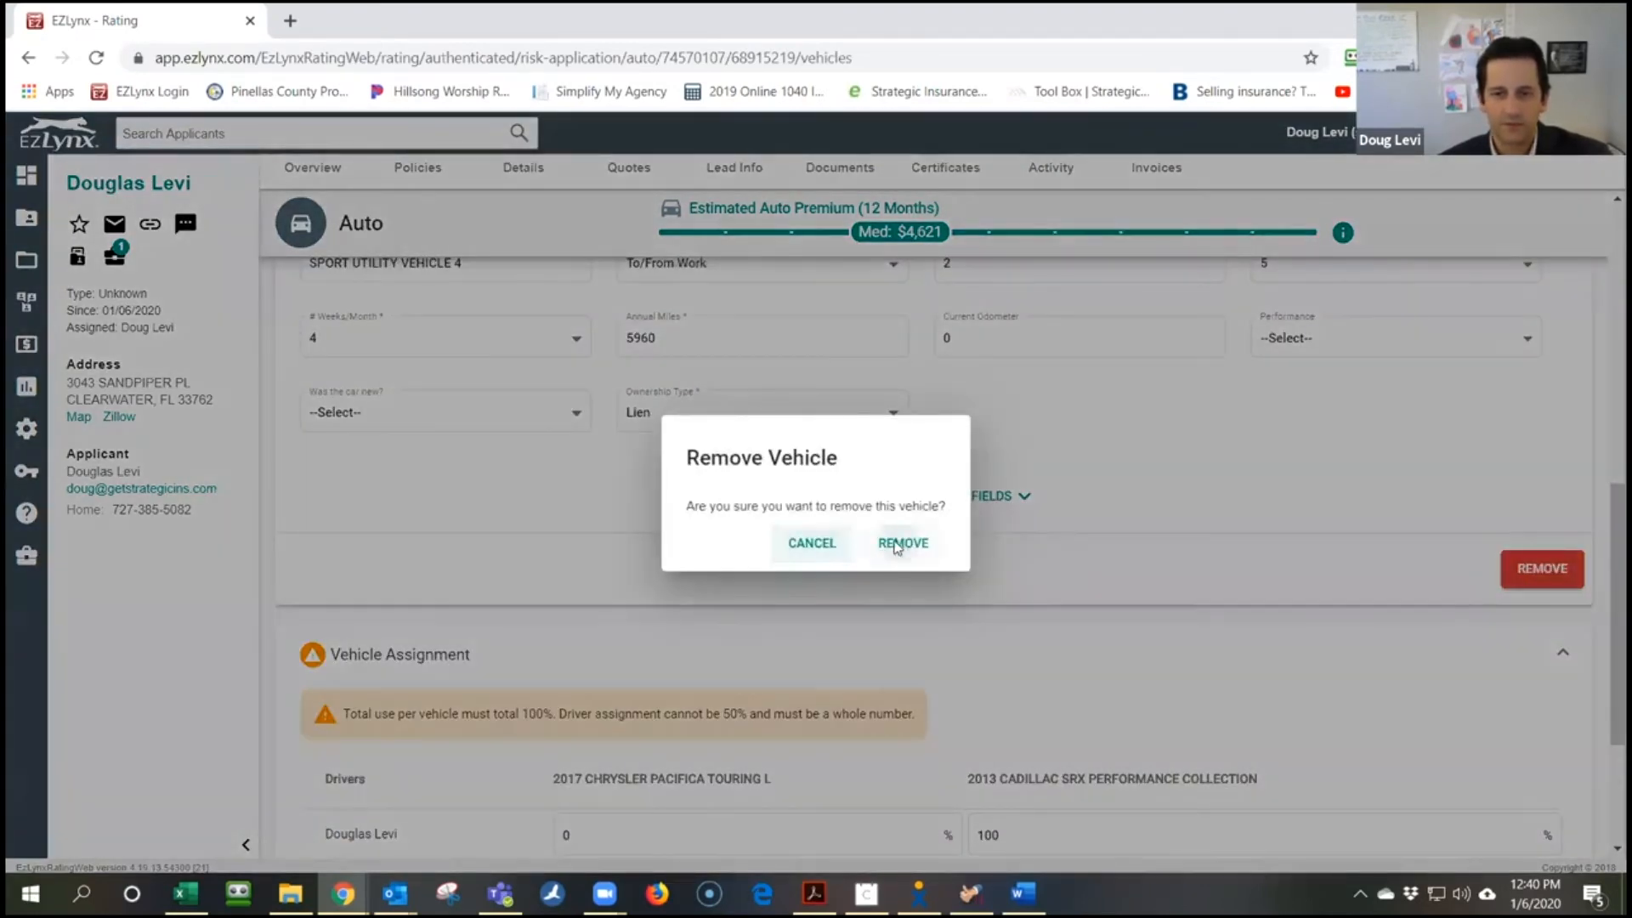
{"action": "left_click", "coordinate": [898, 544]}
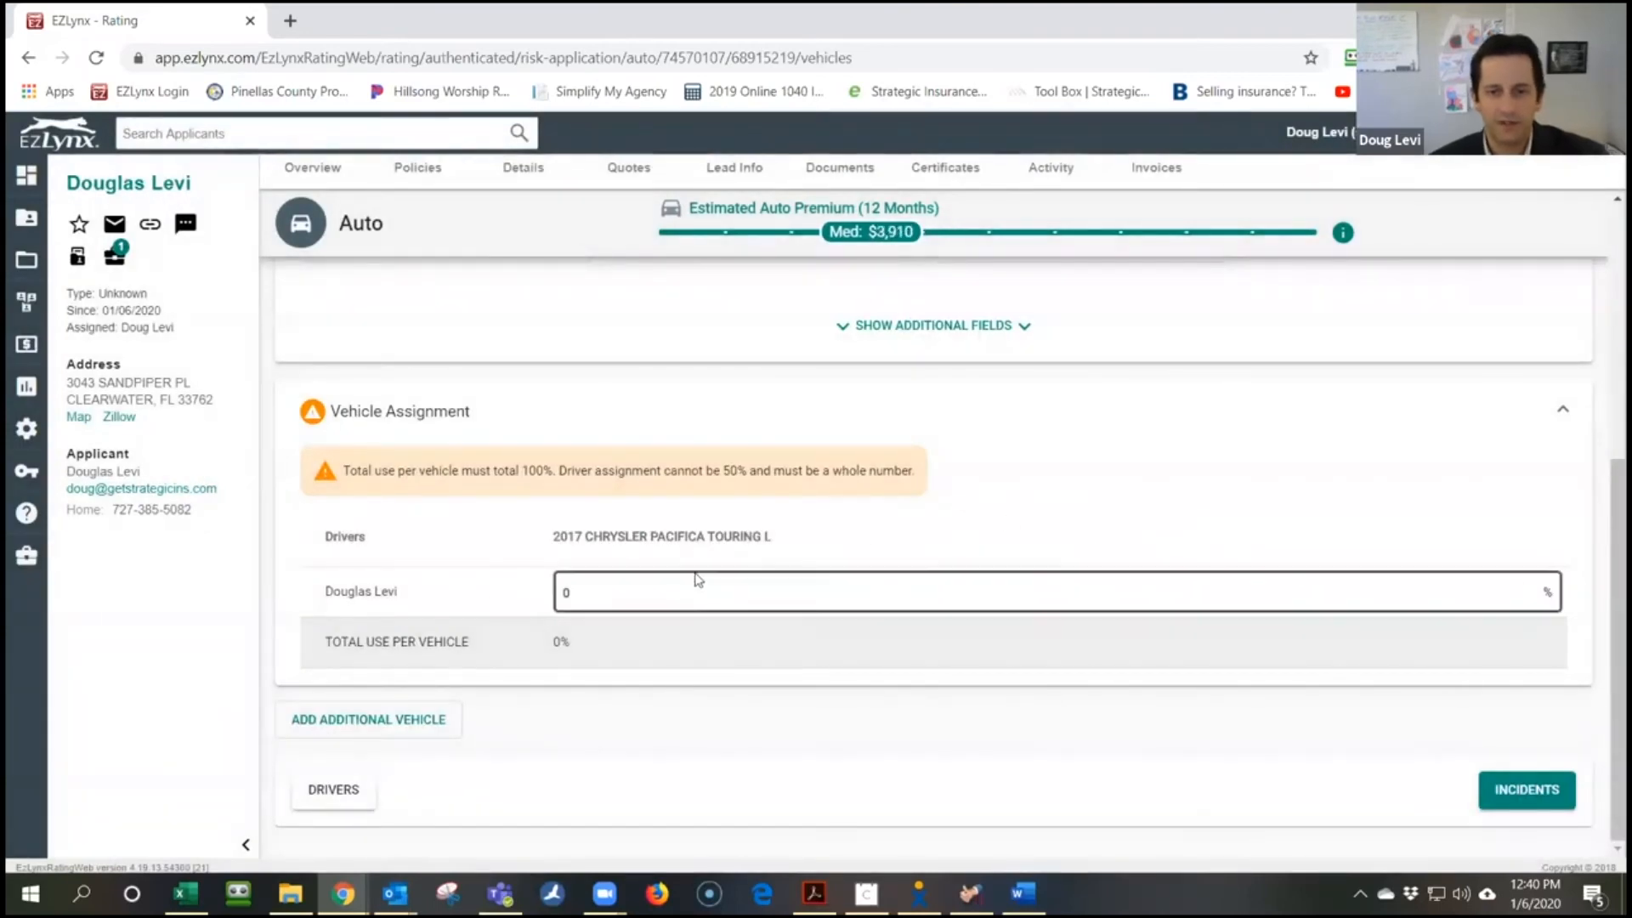
Assign the driver 100% use of the Chrysler Pacifica and continue to Incidents
{"action": "left_click", "coordinate": [601, 593]}
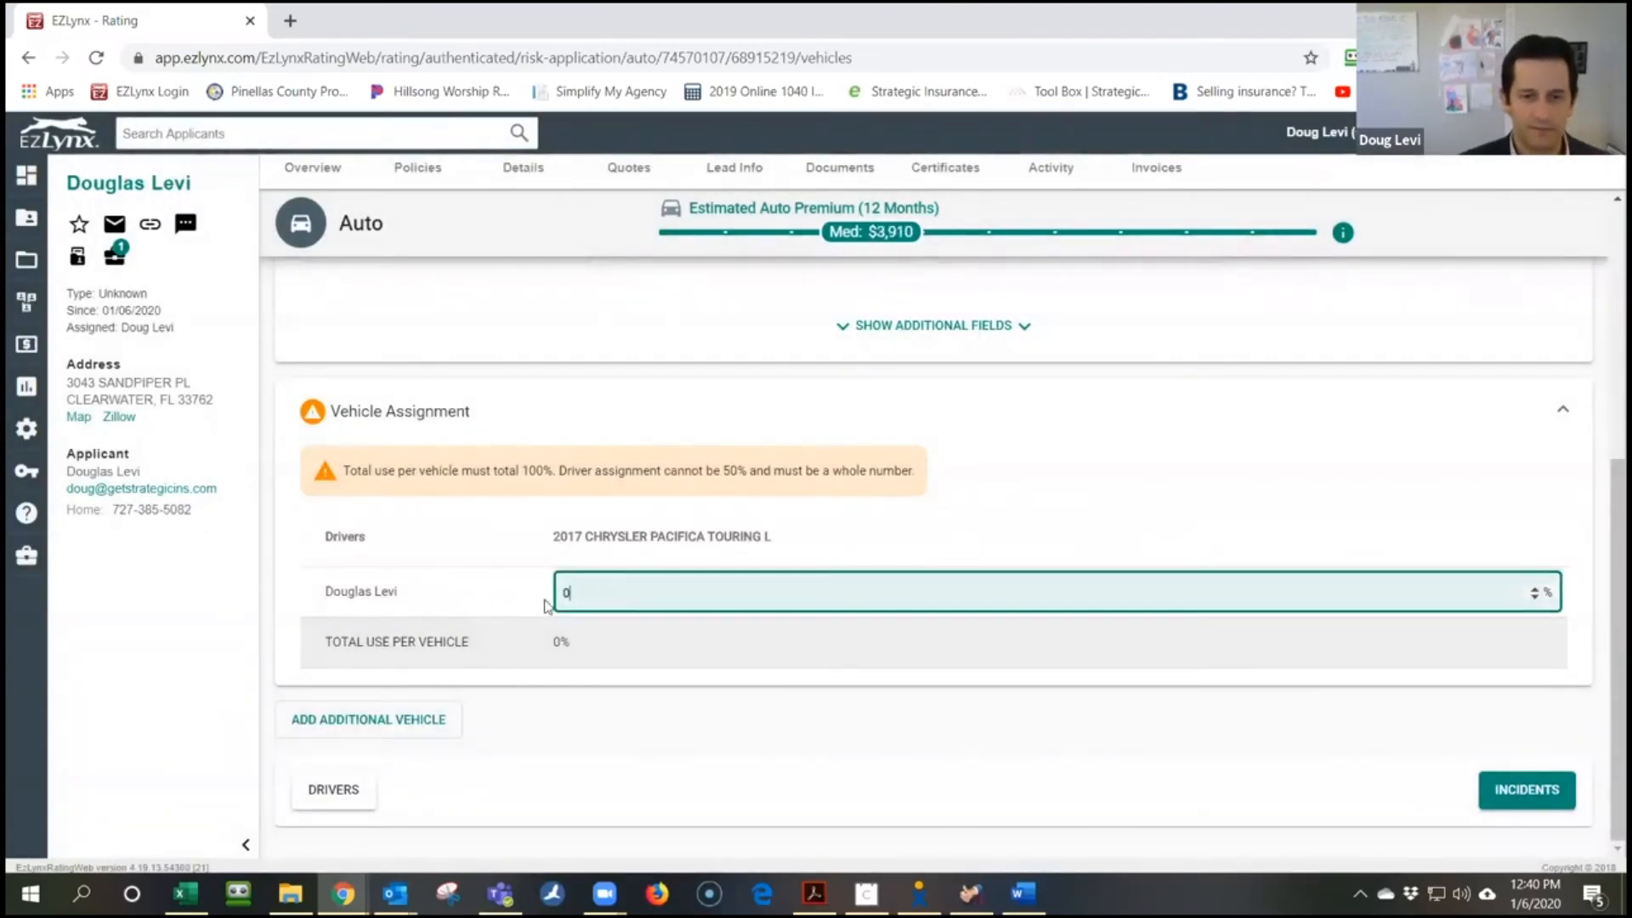
{"action": "key", "text": "BackSpace"}
{"action": "type", "text": "100"}
{"action": "key", "text": "Tab"}
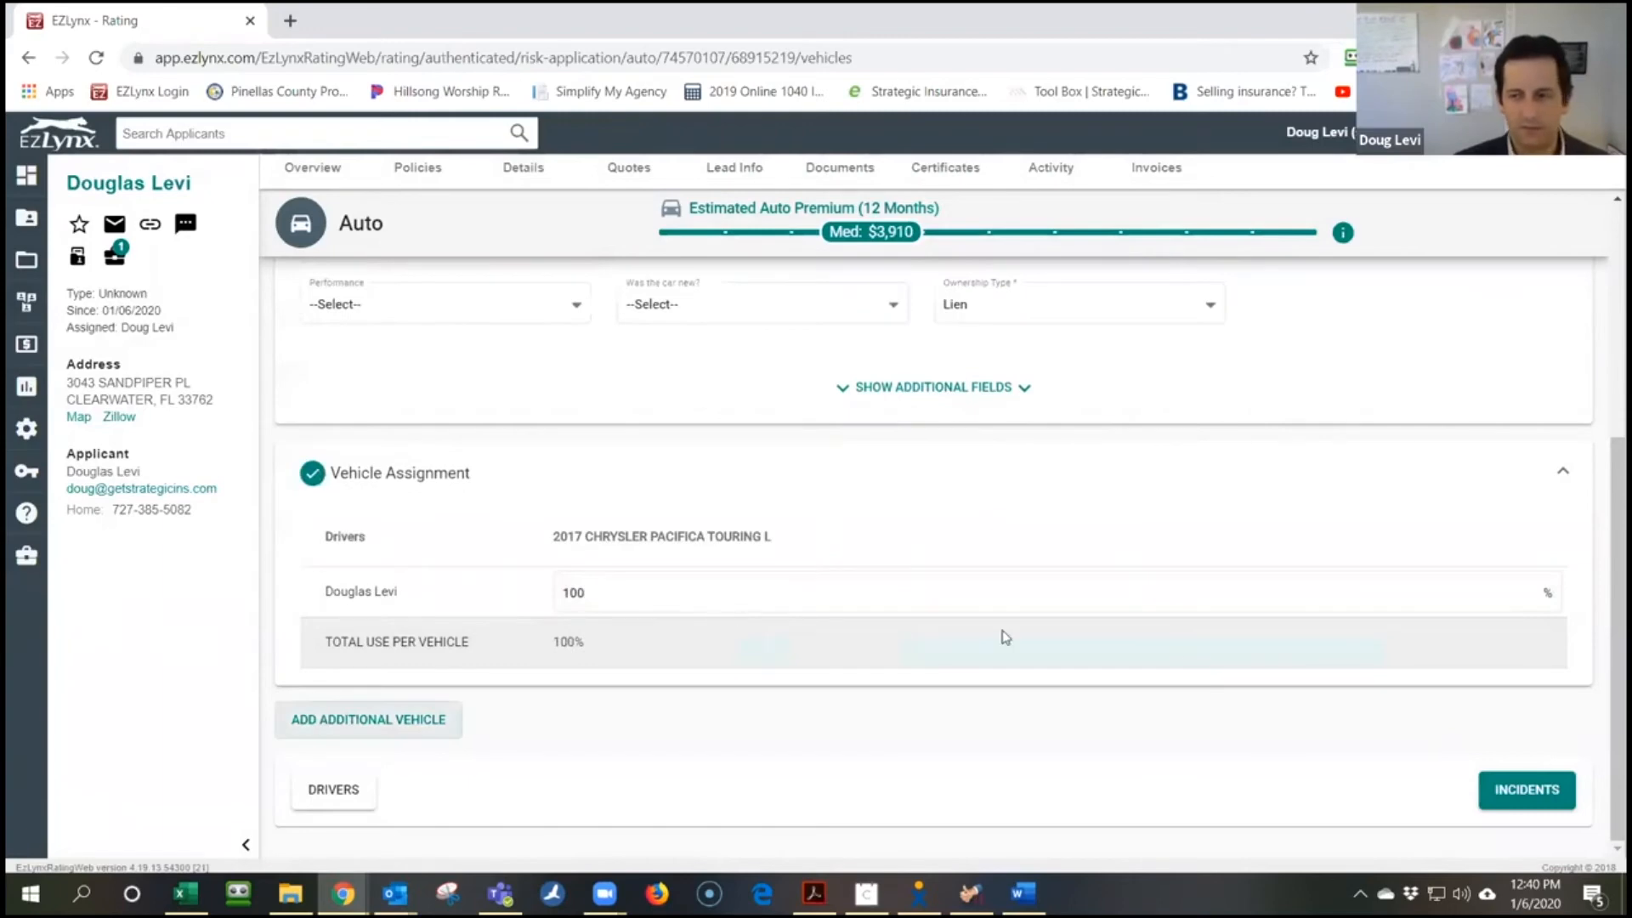
{"action": "left_click", "coordinate": [1513, 792]}
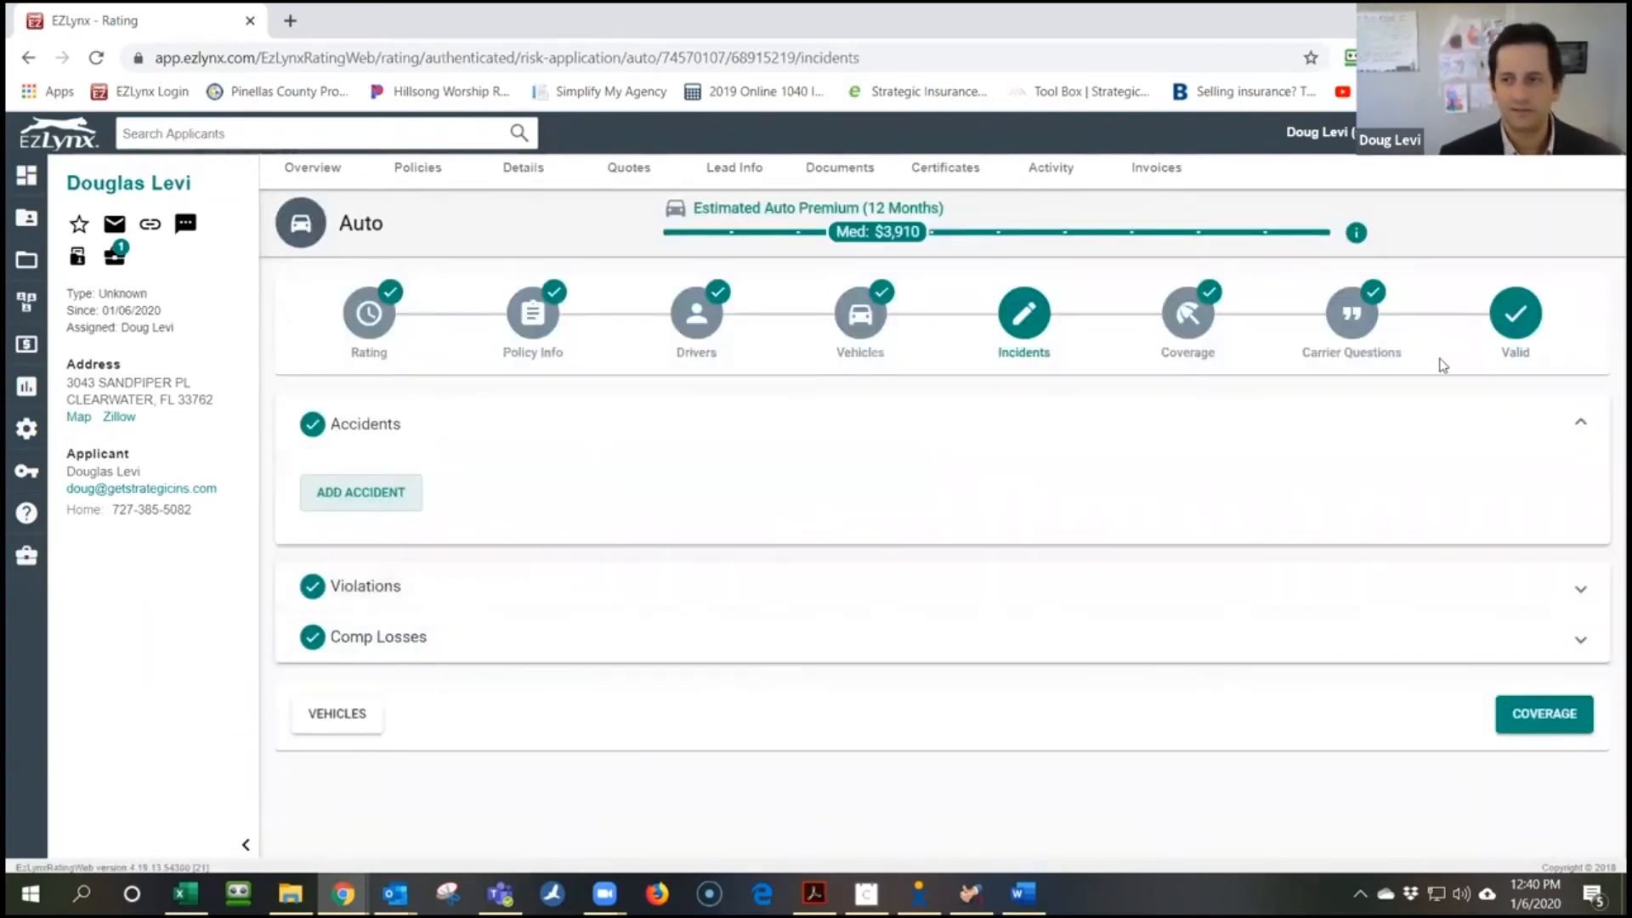
Open the Valid step and proceed to Submit to Carriers
{"action": "left_click", "coordinate": [1523, 320]}
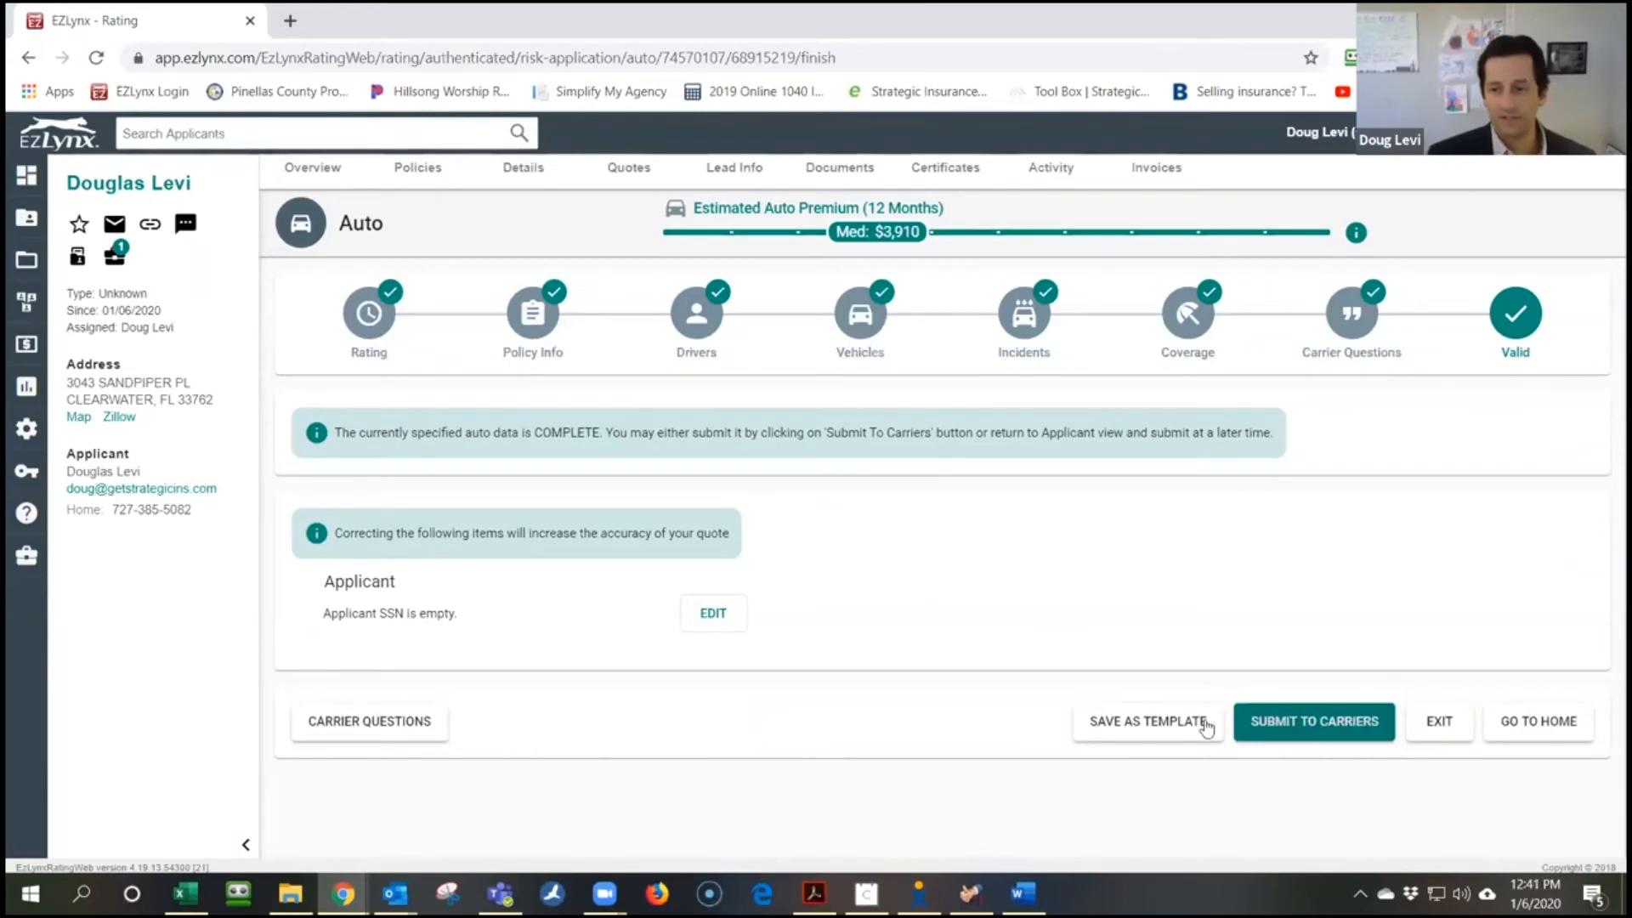
{"action": "left_click", "coordinate": [1283, 732]}
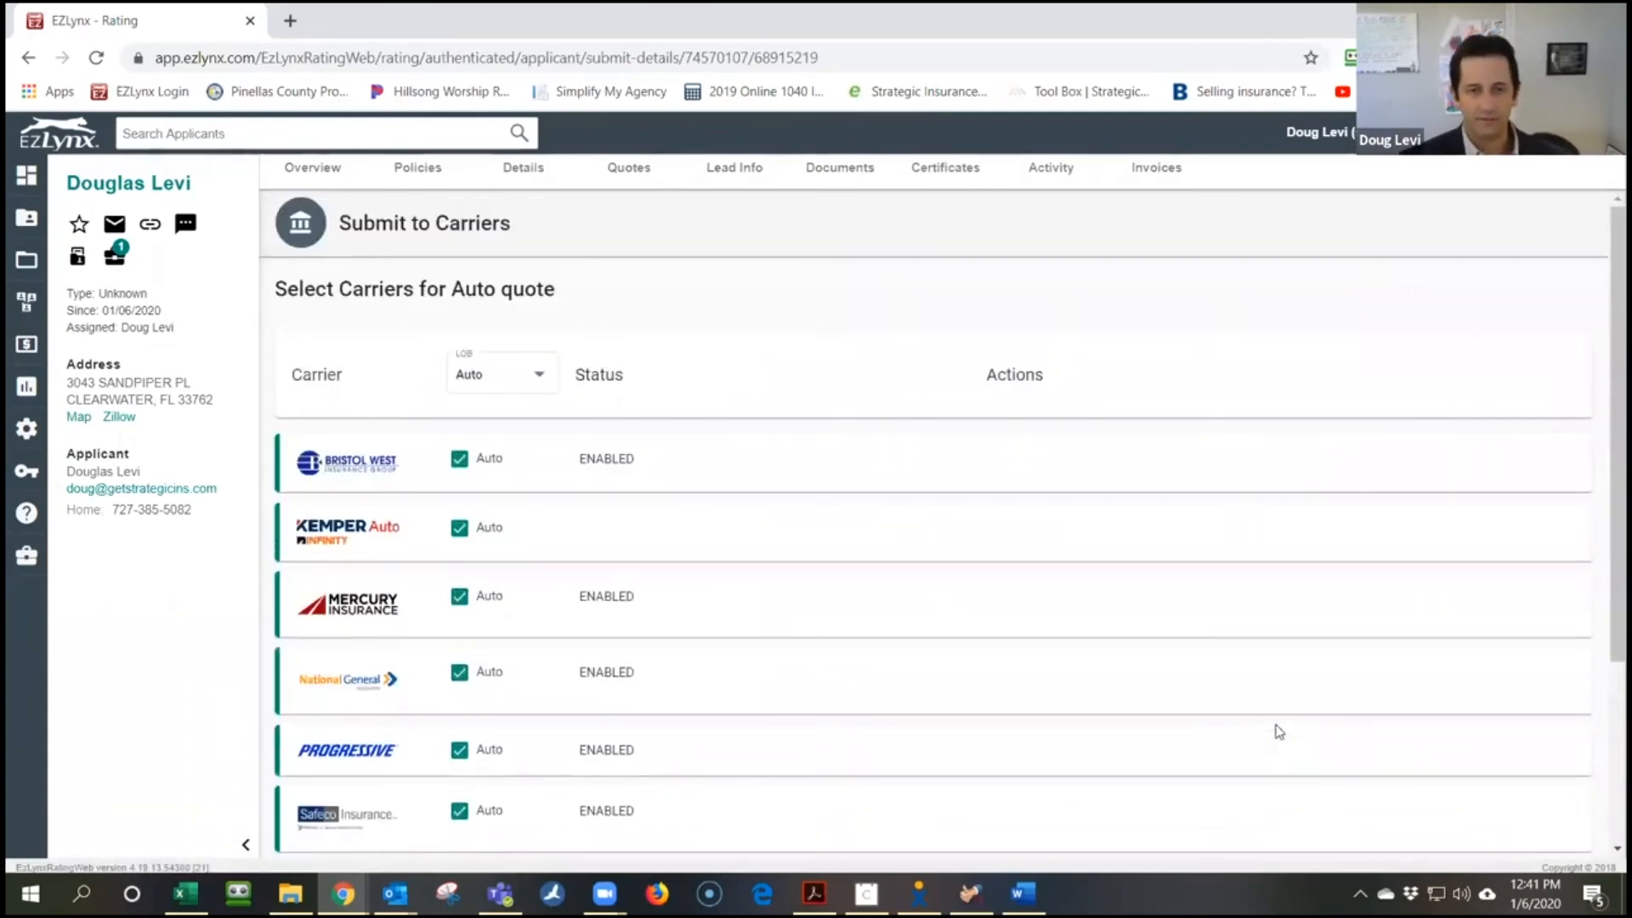
Submit the auto quote to all checked Auto carriers and get their 12-month premiums
{"action": "scroll", "coordinate": [931, 526], "scroll_direction": "down", "scroll_amount": 2}
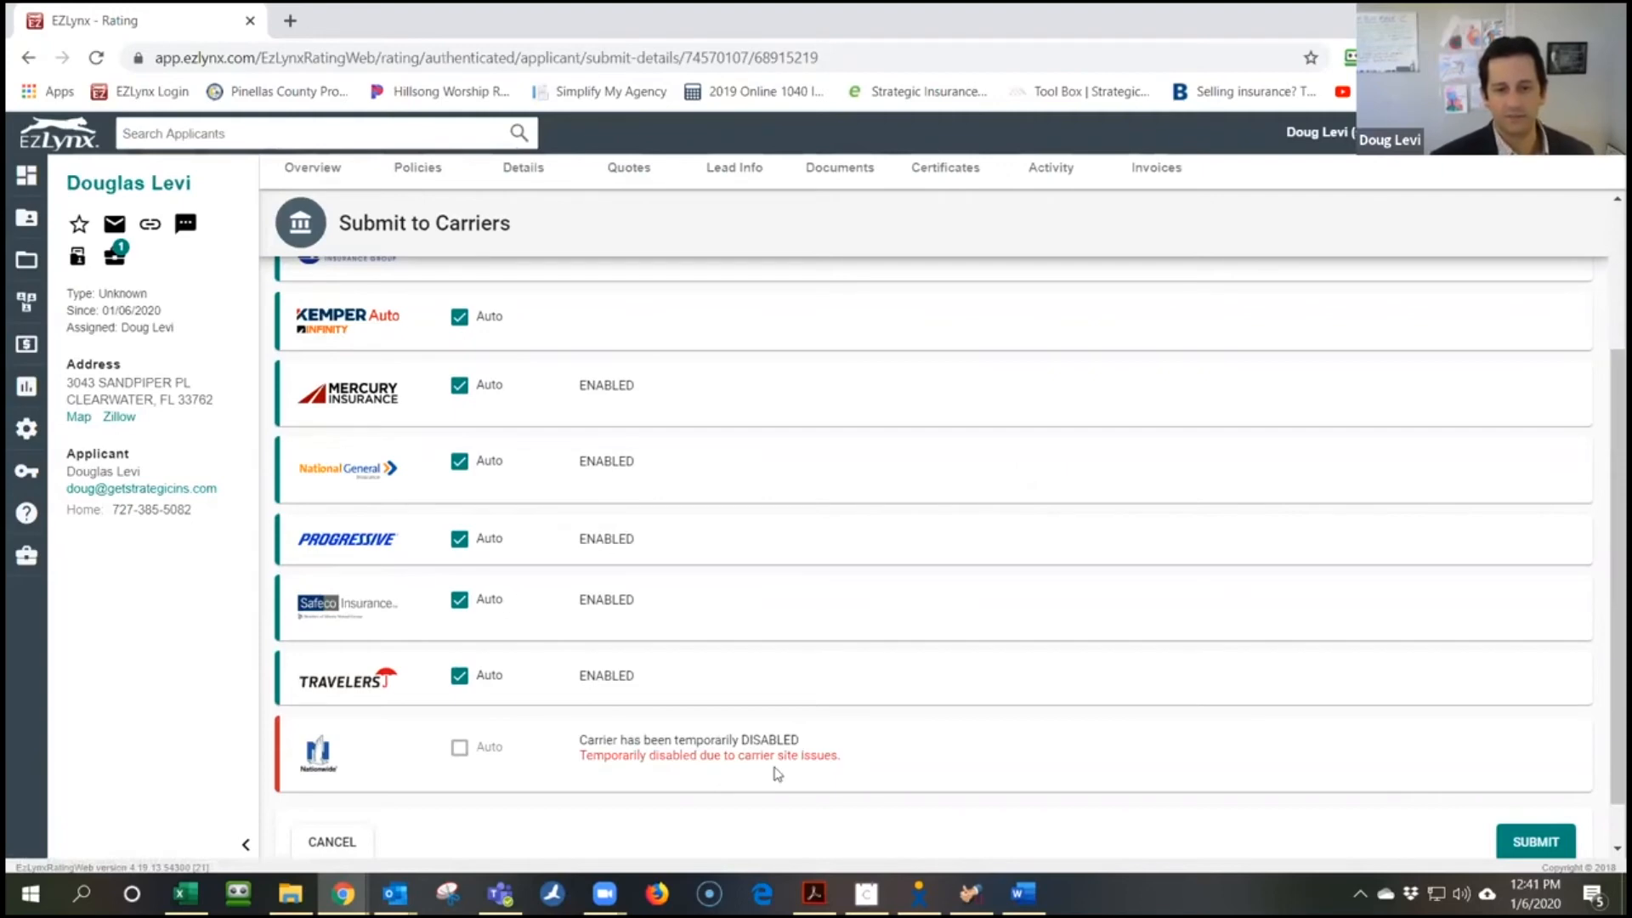
{"action": "scroll", "coordinate": [783, 747], "scroll_direction": "up", "scroll_amount": 6}
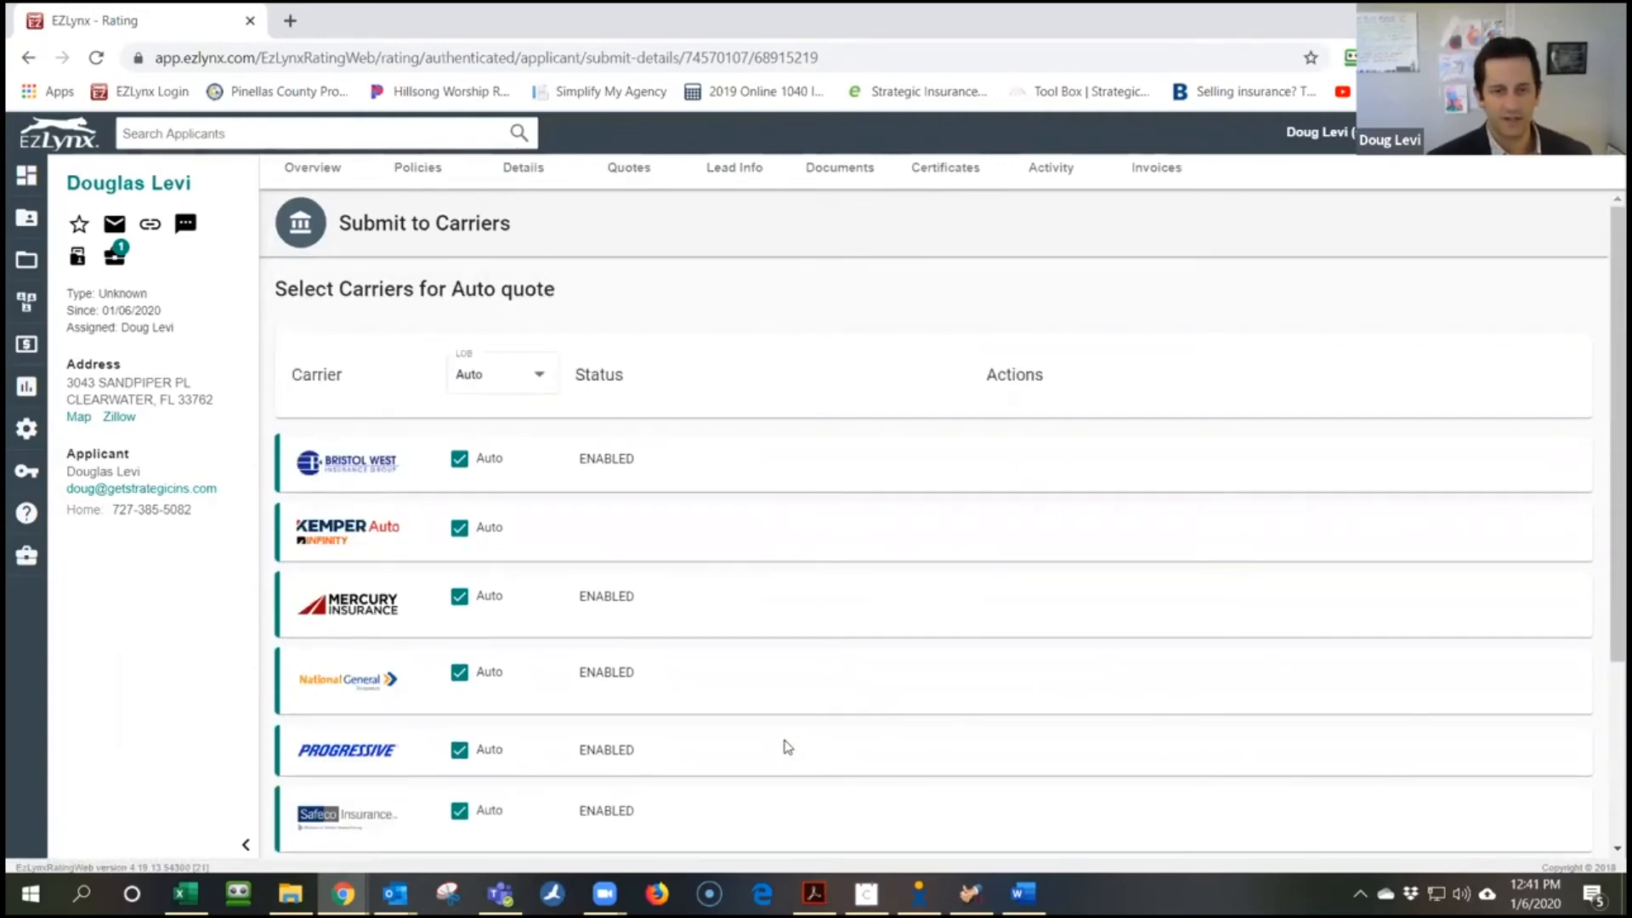
{"action": "scroll", "coordinate": [783, 747], "scroll_direction": "down", "scroll_amount": 7}
{"action": "left_click", "coordinate": [1518, 792]}
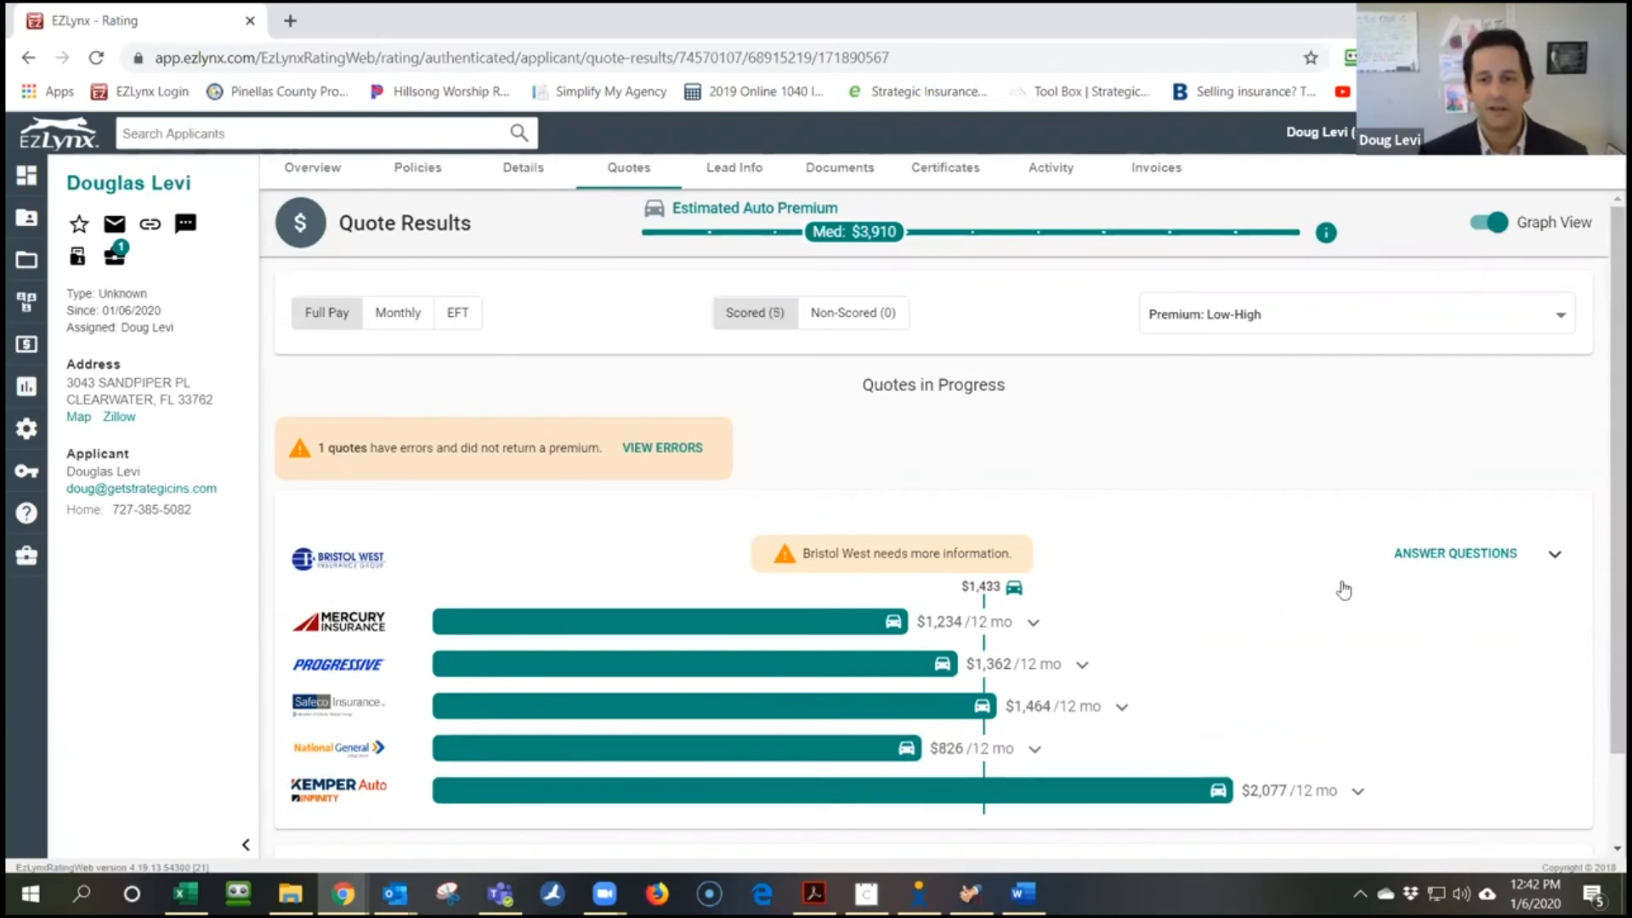
Decline the life insurance offer and expand Bristol West's outstanding leased-vehicle question
{"action": "scroll", "coordinate": [1256, 475], "scroll_direction": "down", "scroll_amount": 1}
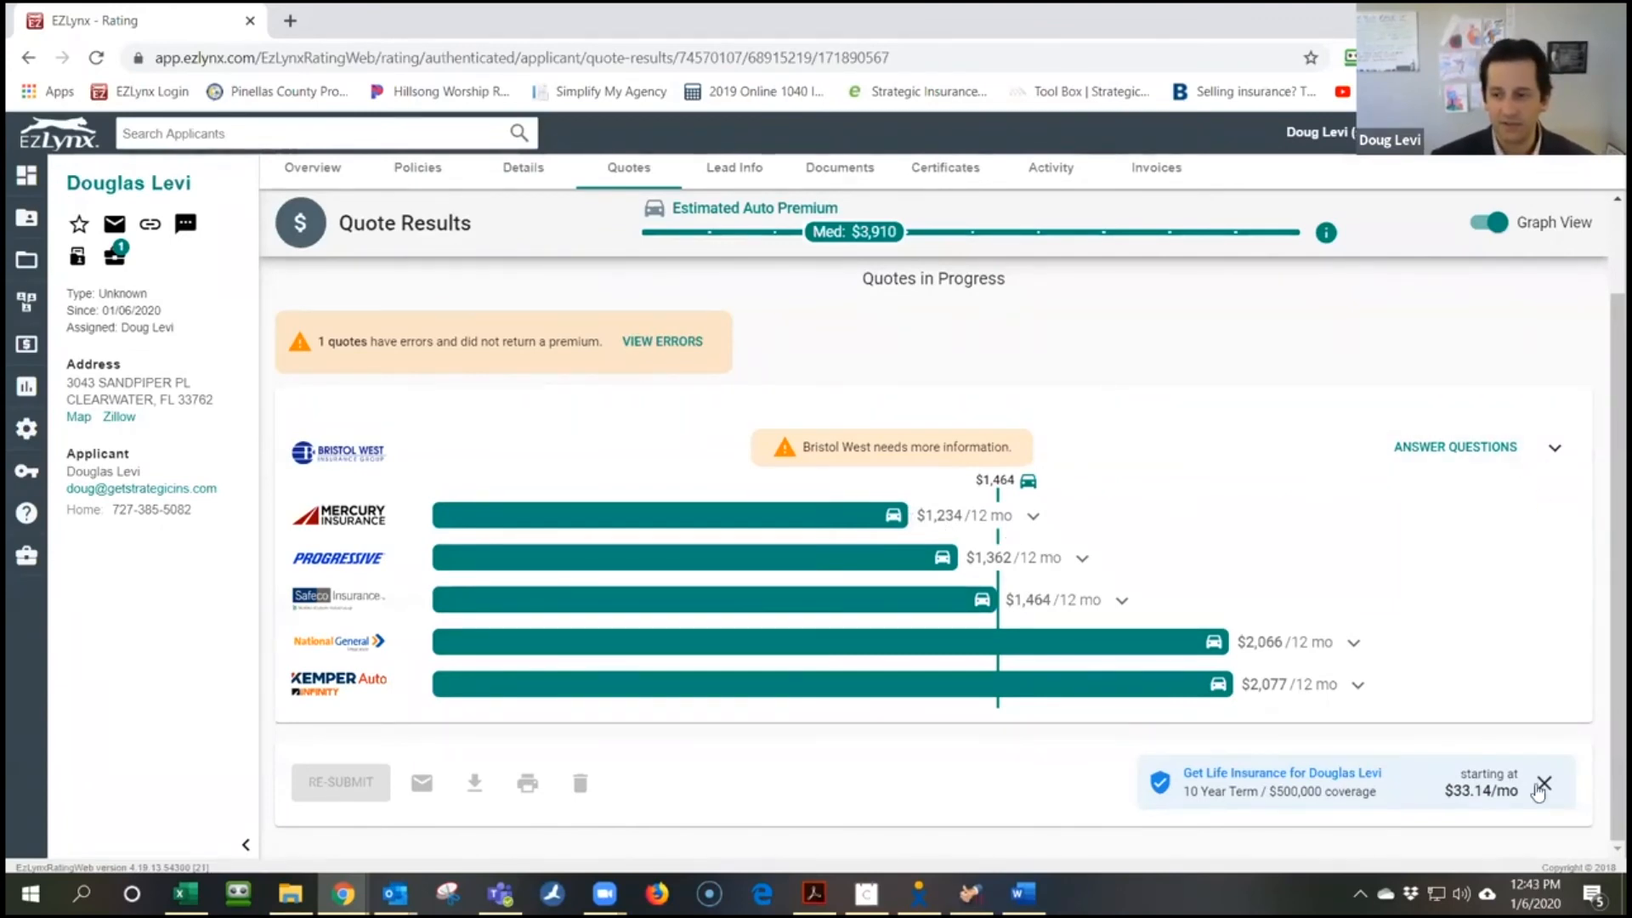
{"action": "left_click", "coordinate": [1307, 782]}
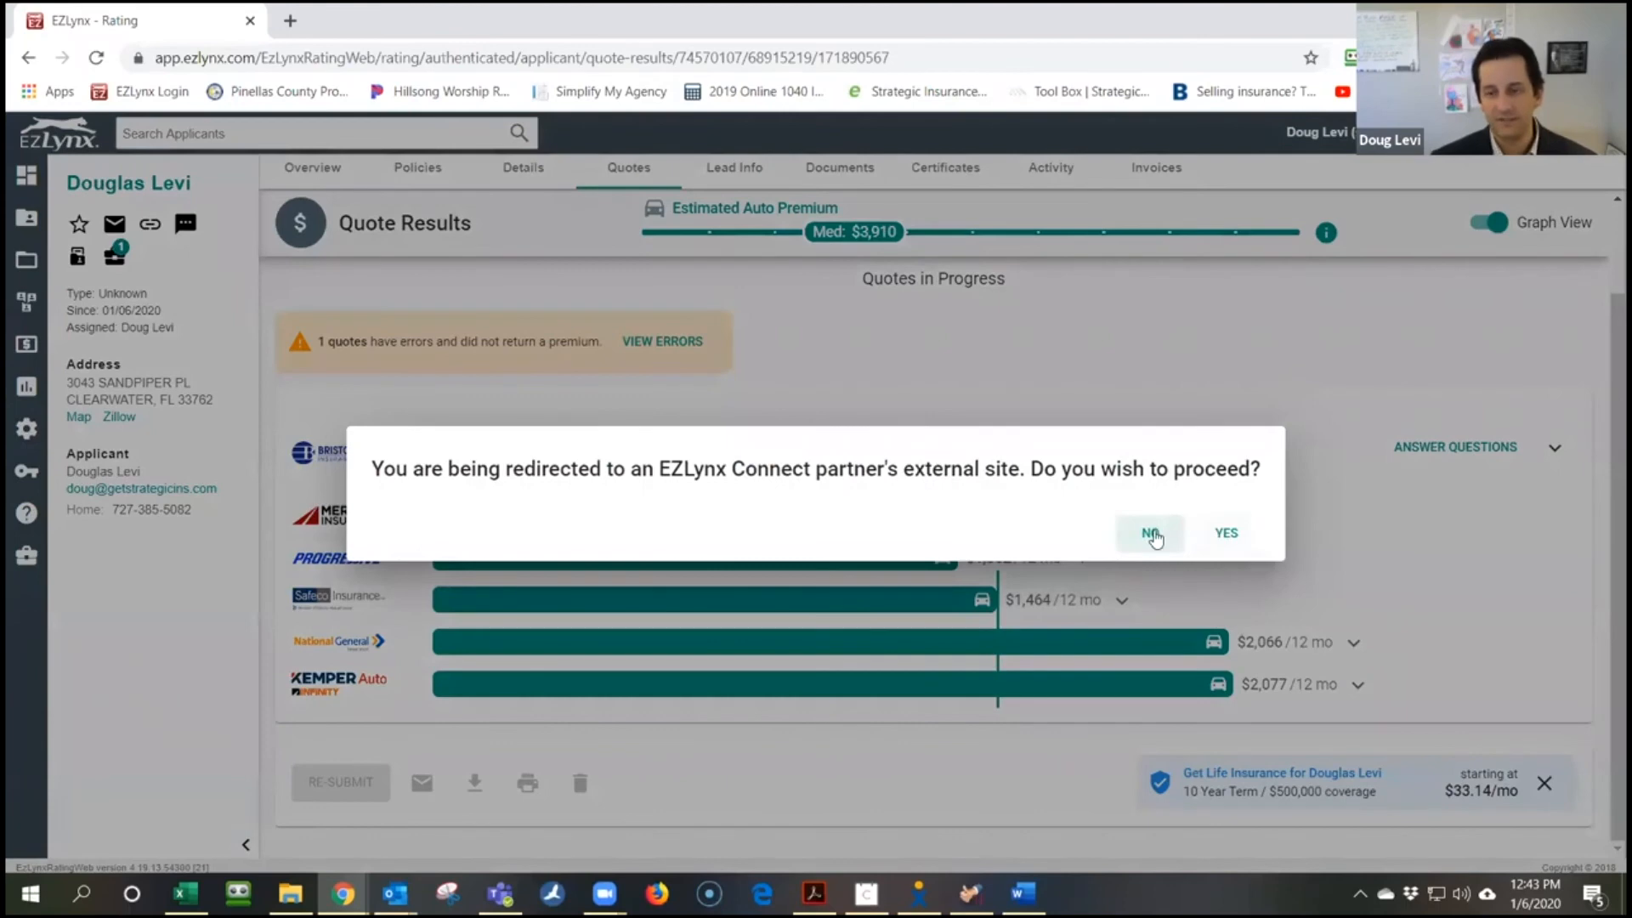
{"action": "left_click", "coordinate": [1172, 538]}
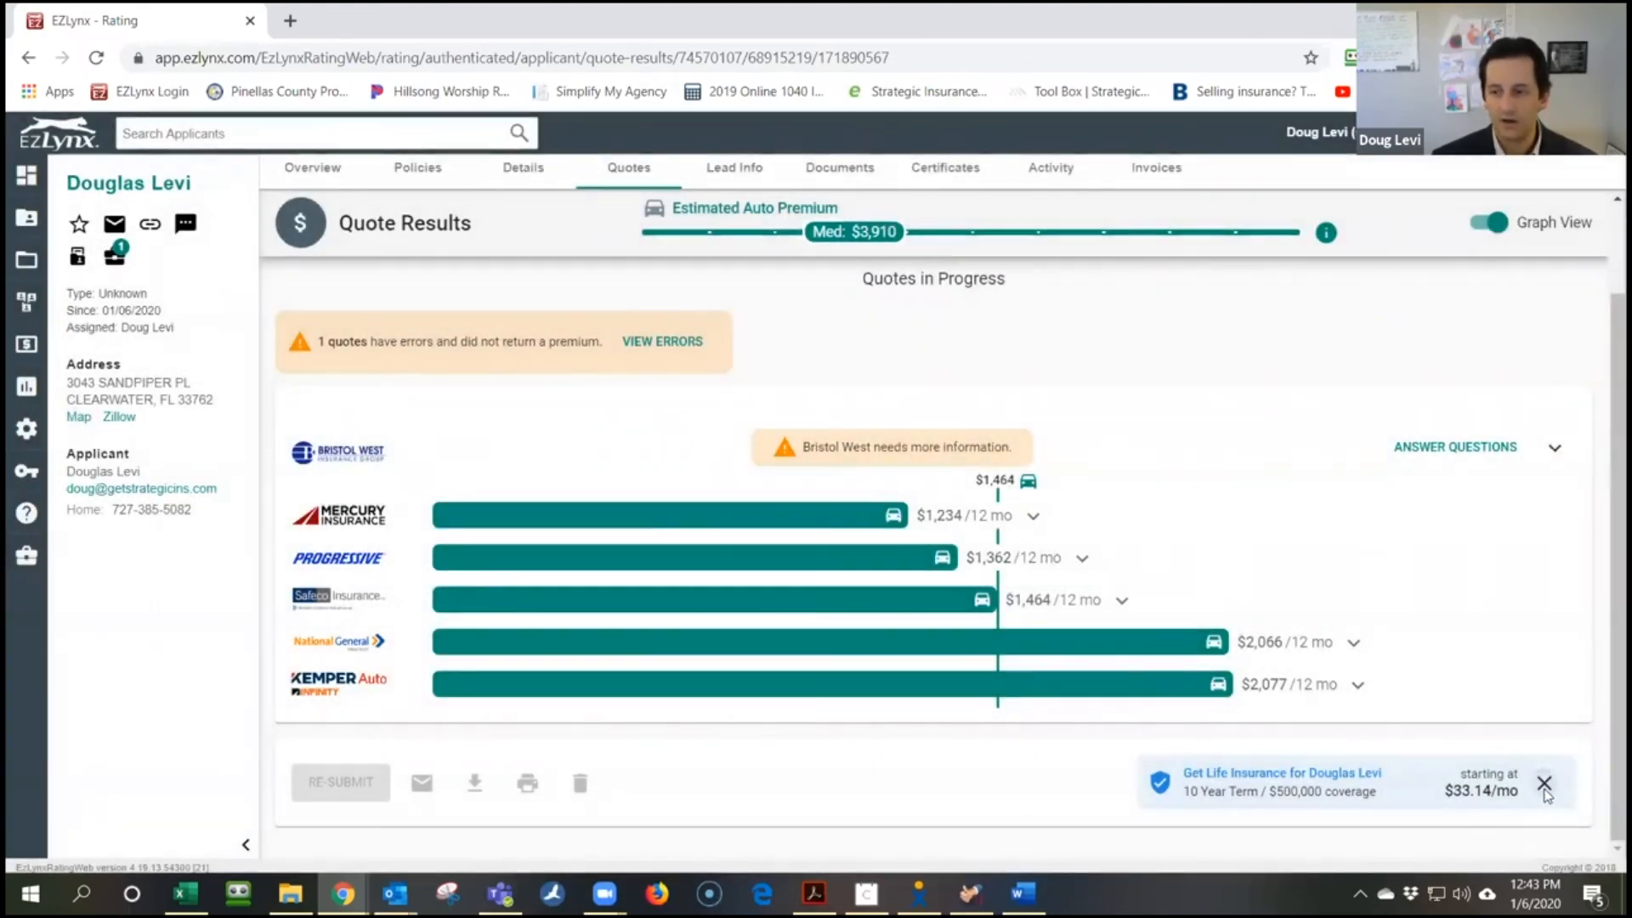
{"action": "left_click", "coordinate": [1543, 782]}
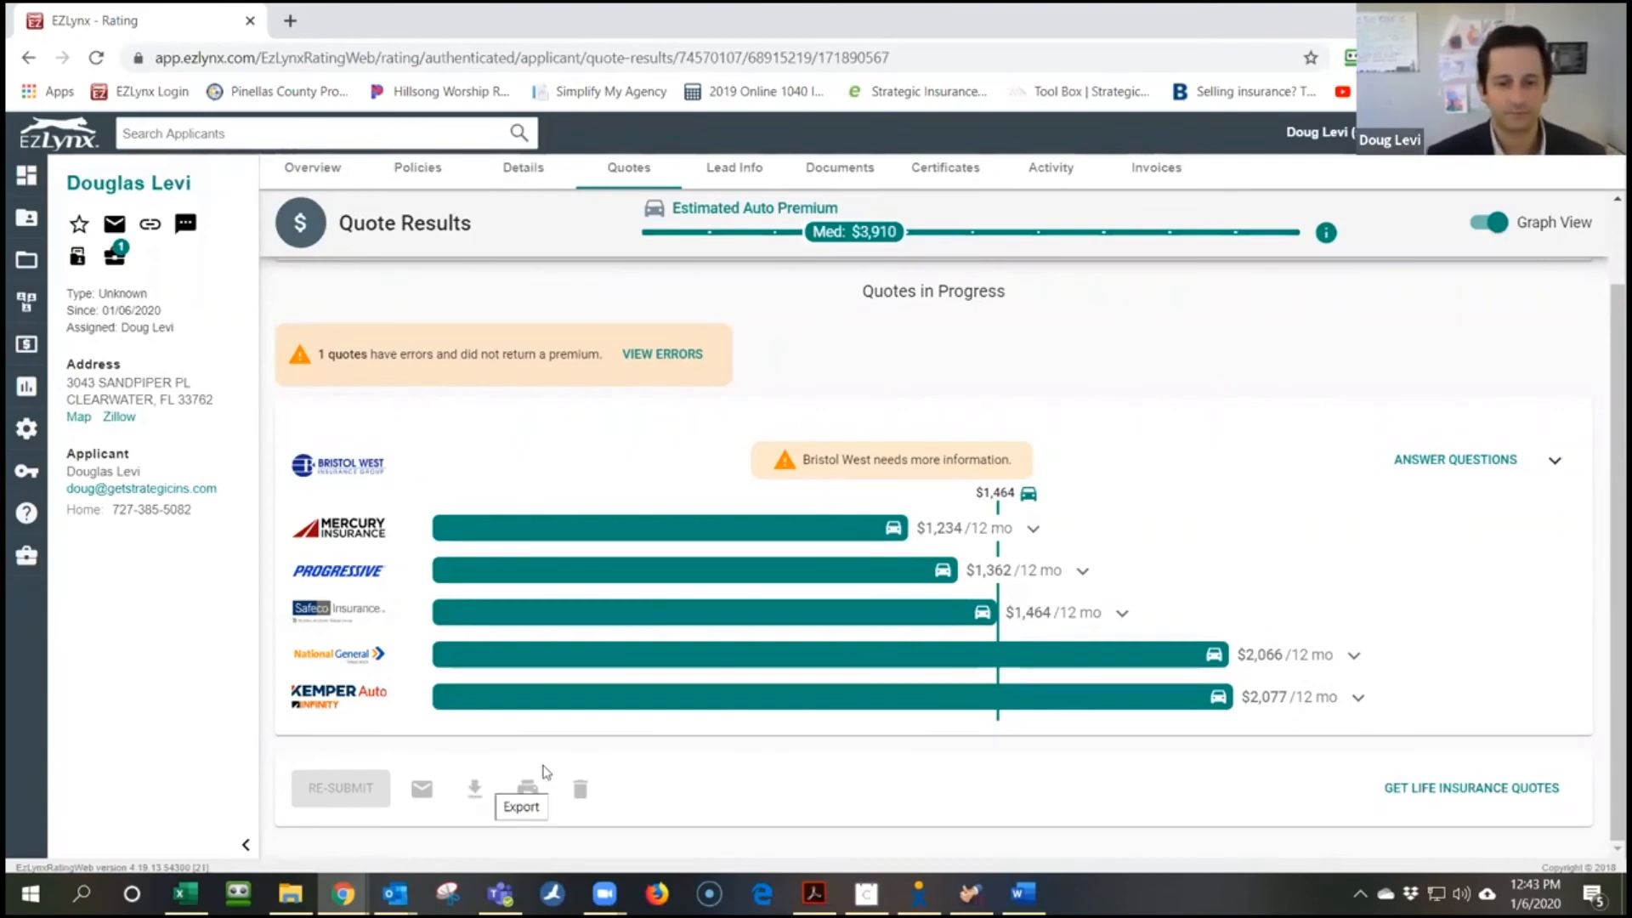
{"action": "left_click", "coordinate": [1542, 471]}
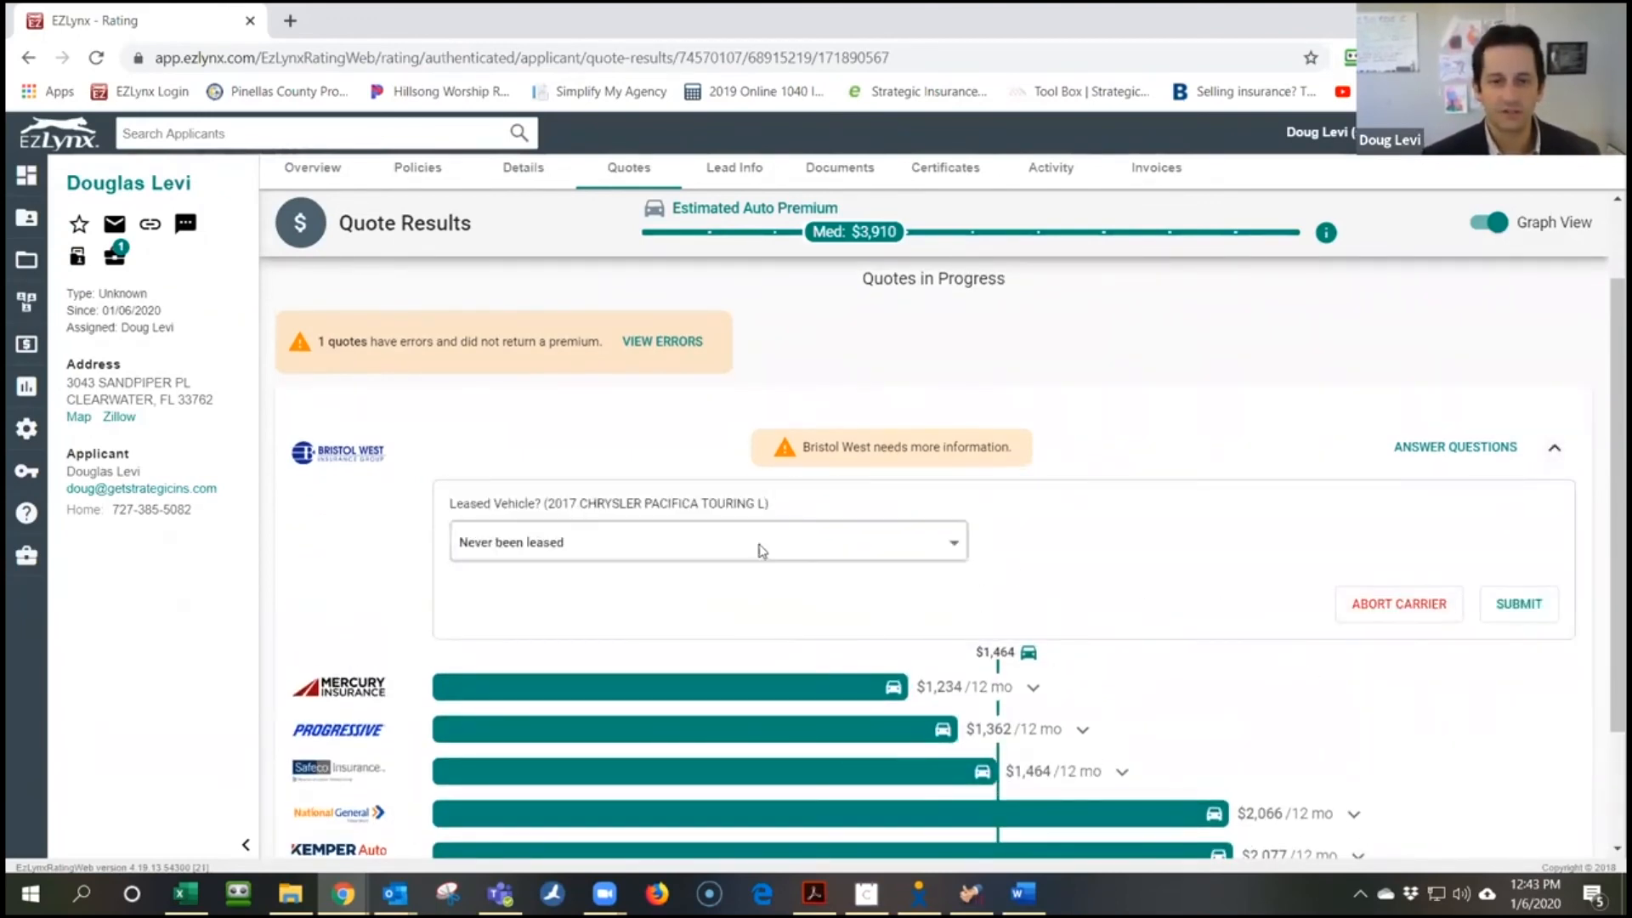
Send Bristol West the 'Never been leased' answer, then list all quotes including errors
{"action": "left_click", "coordinate": [1522, 605]}
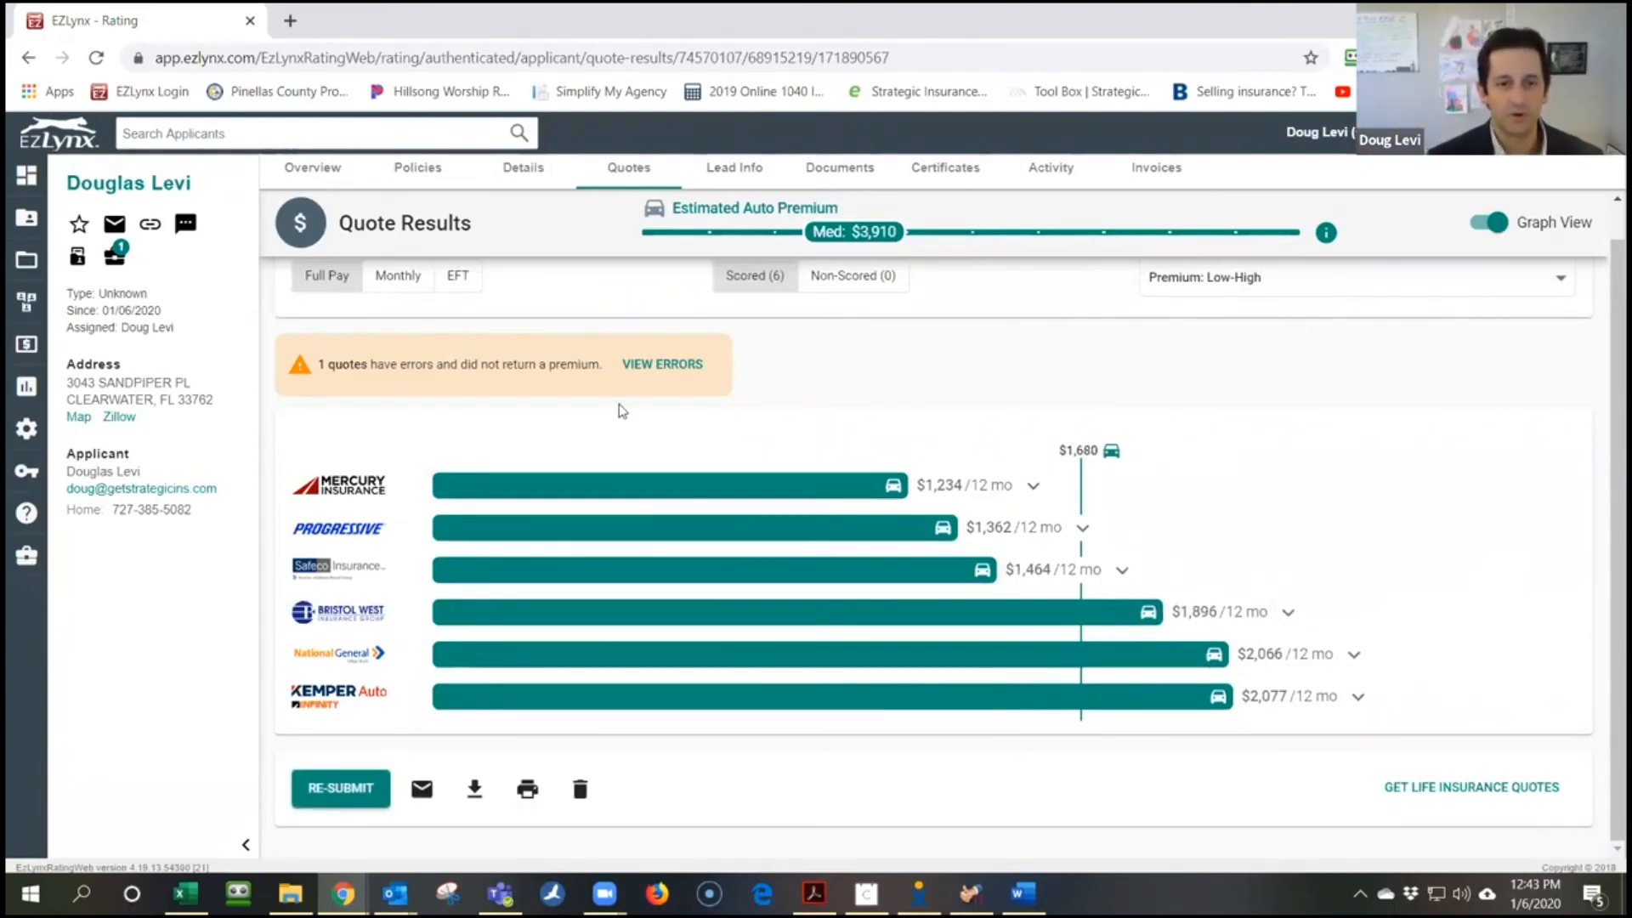
{"action": "left_click", "coordinate": [670, 365]}
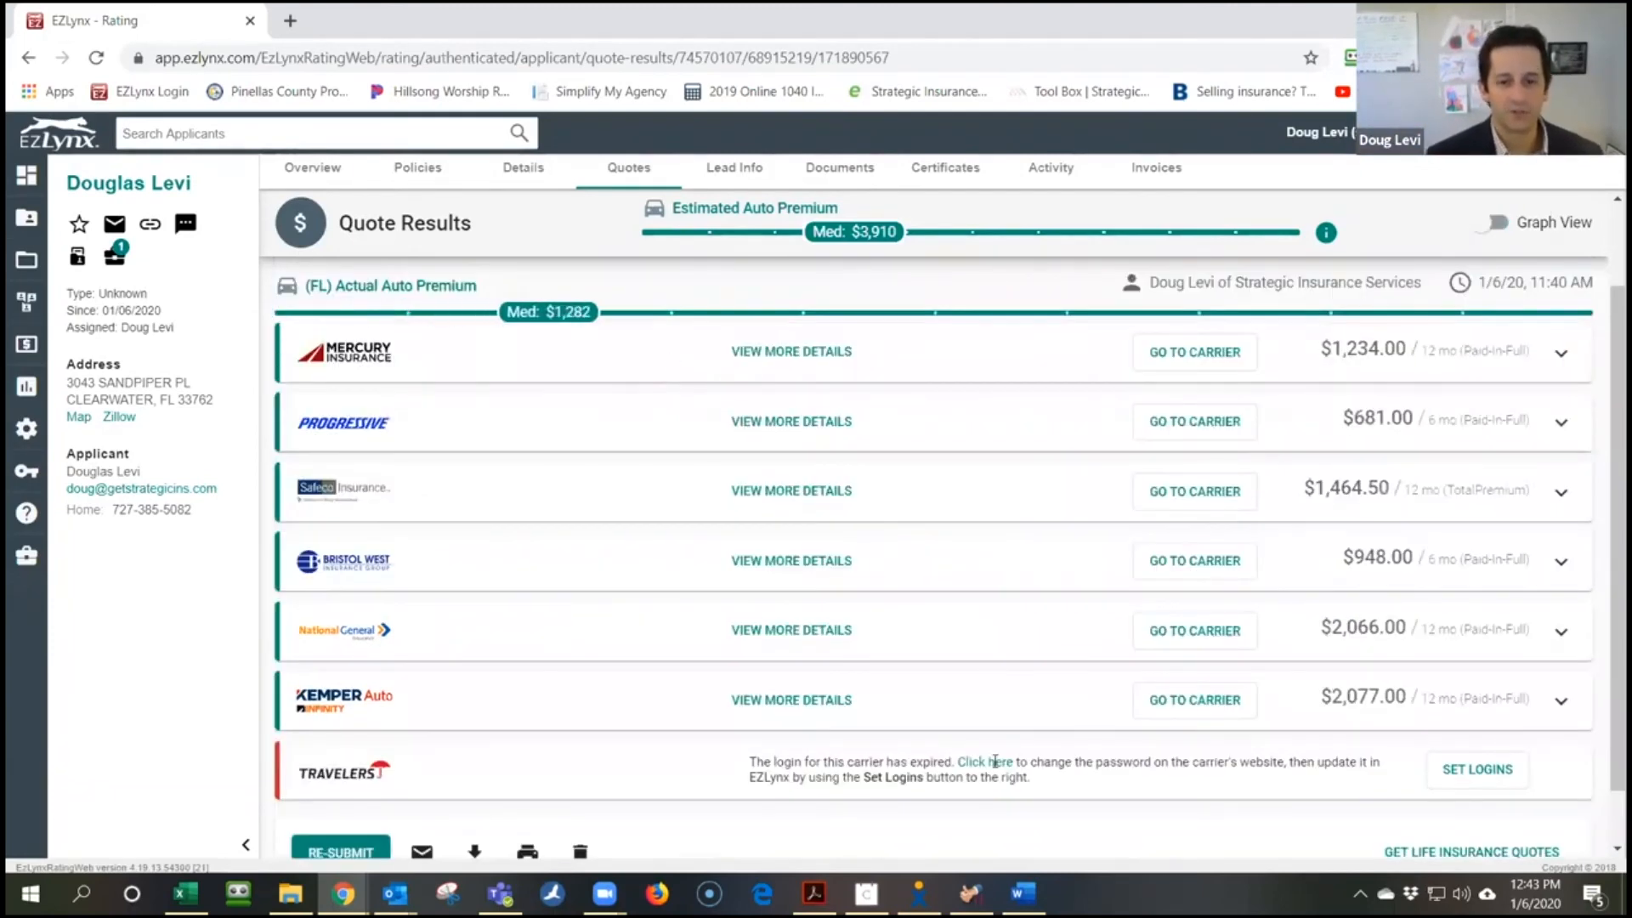
Download a Summary print view of all carriers' quotes as a PDF
{"action": "scroll", "coordinate": [712, 729], "scroll_direction": "down", "scroll_amount": 1}
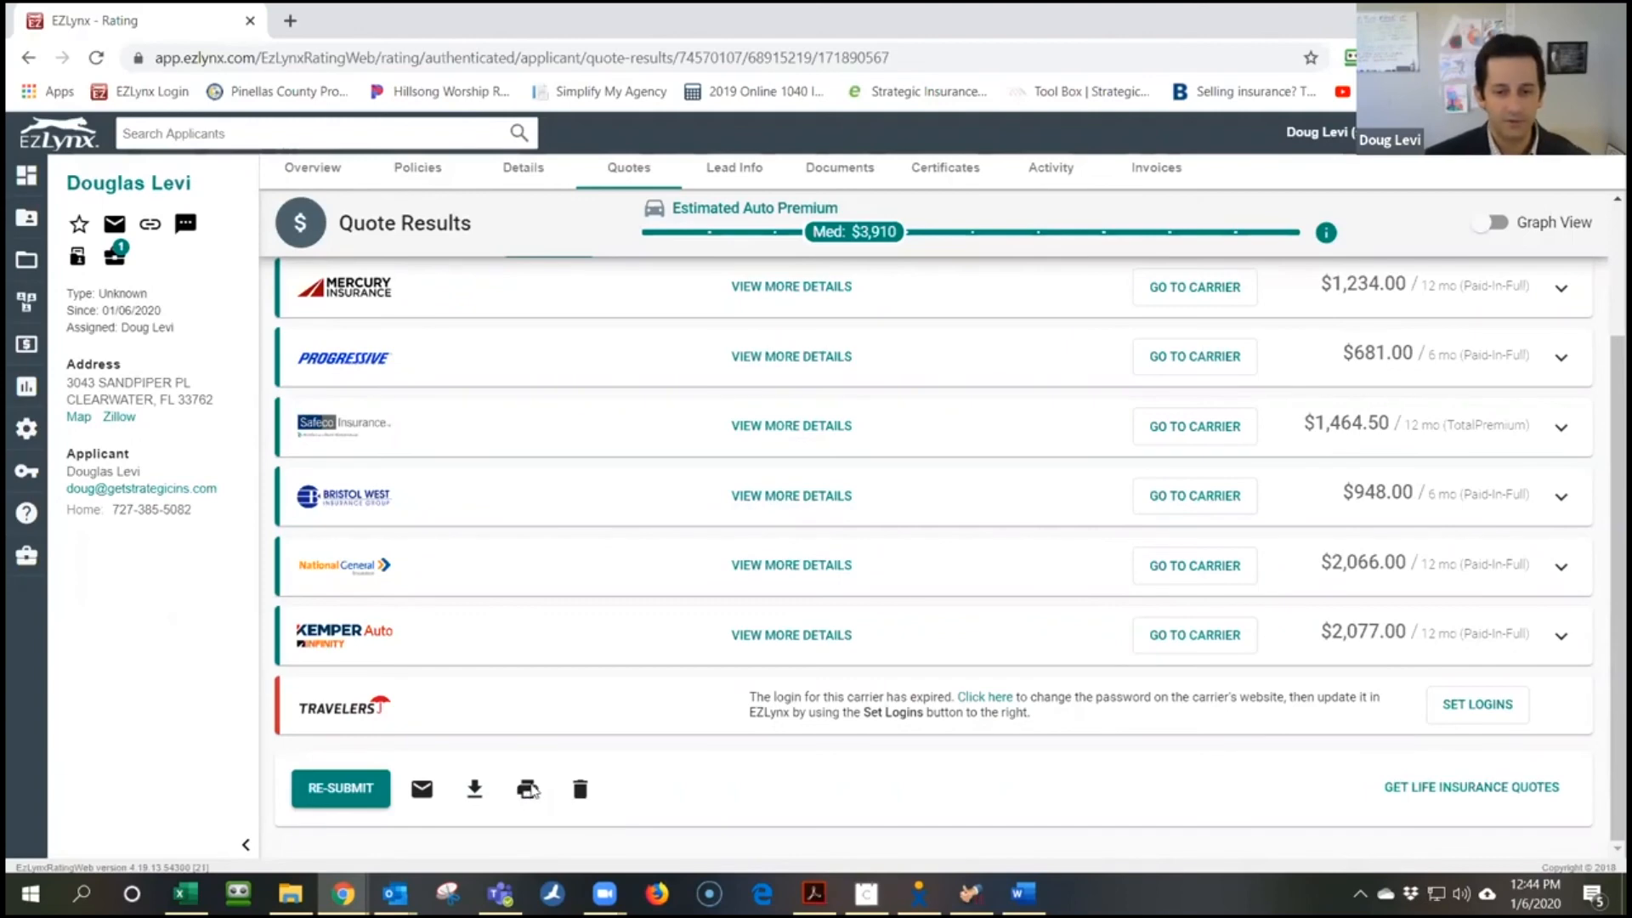
{"action": "left_click", "coordinate": [528, 788]}
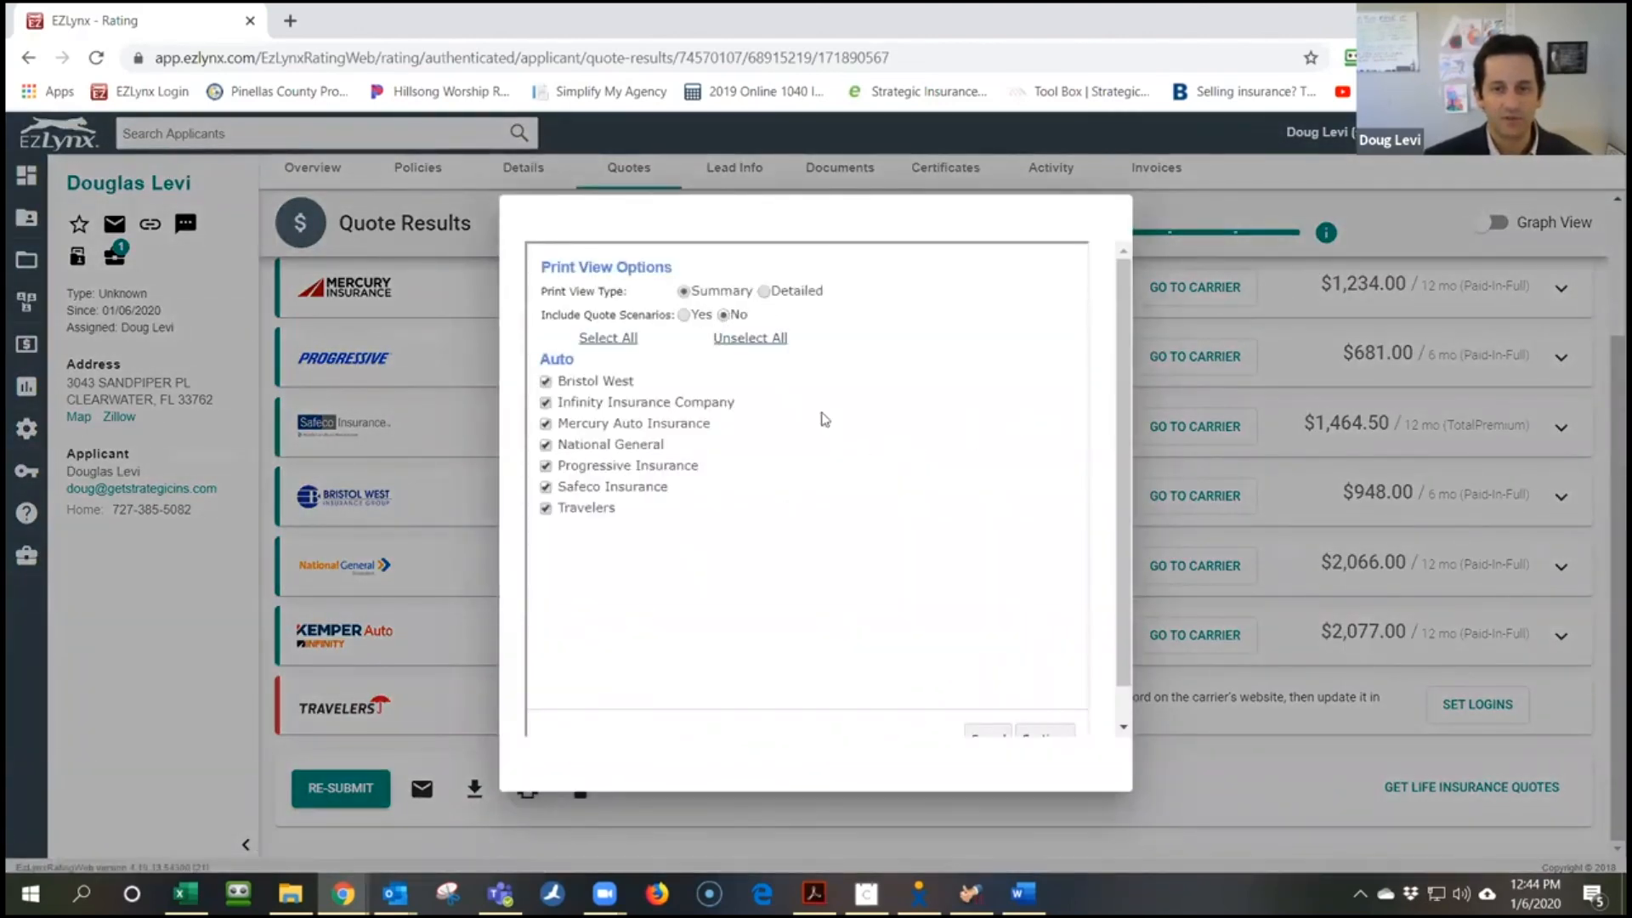
{"action": "scroll", "coordinate": [1028, 533], "scroll_direction": "down", "scroll_amount": 1}
{"action": "left_click", "coordinate": [1044, 700]}
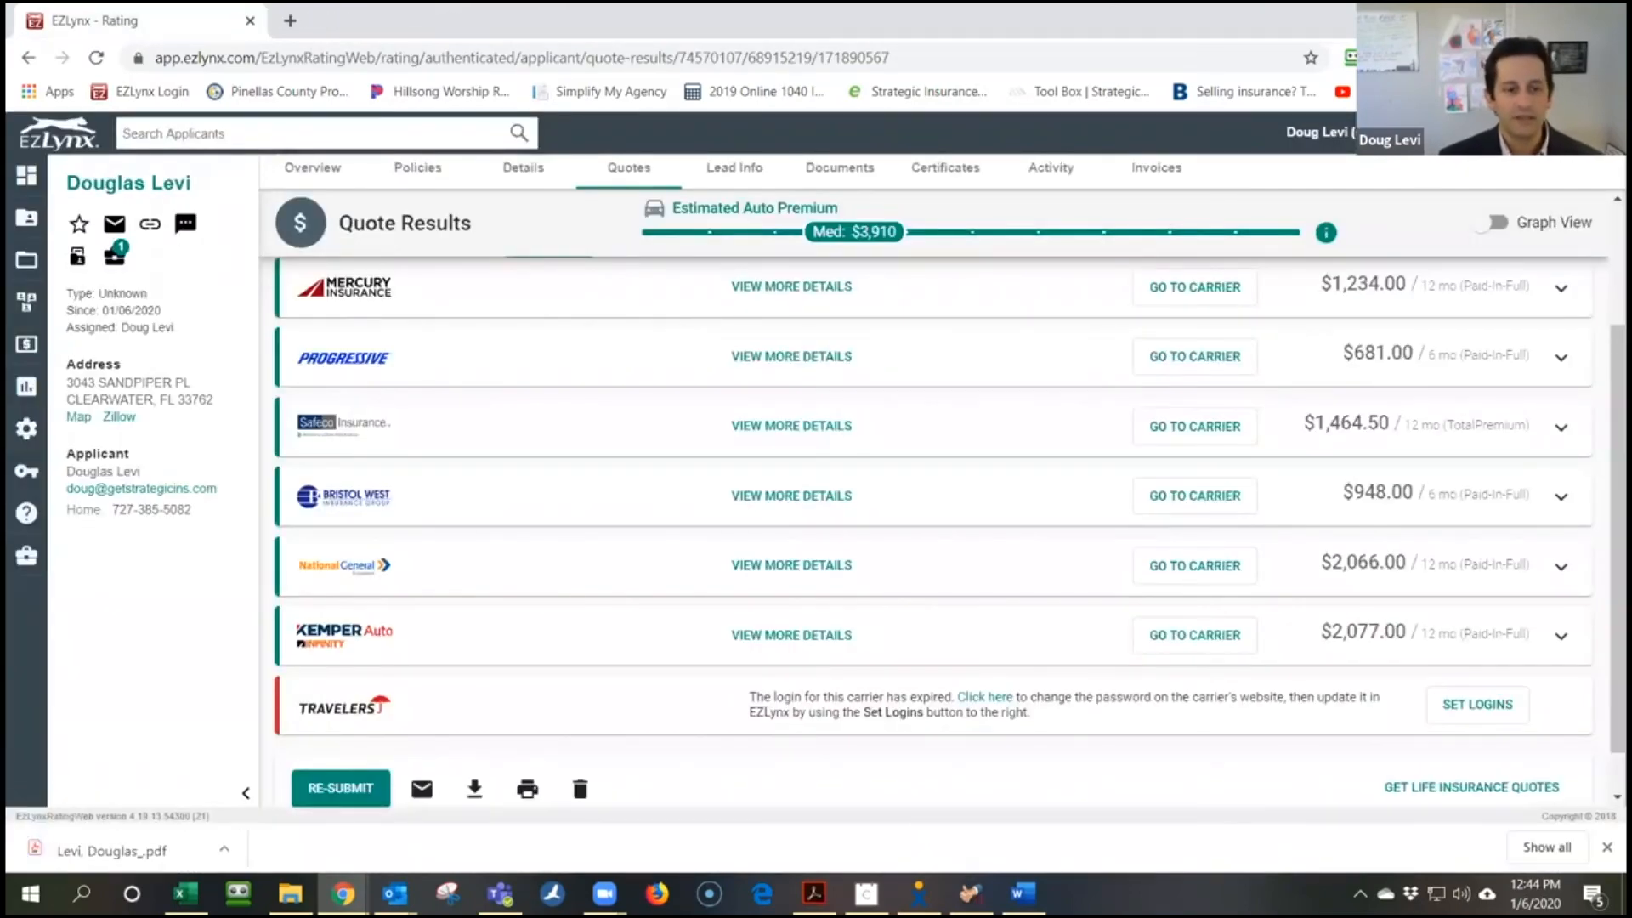
Open the downloaded Quotes Summary PDF, review both pages of carrier premiums, and start saving a copy
{"action": "left_click", "coordinate": [182, 846]}
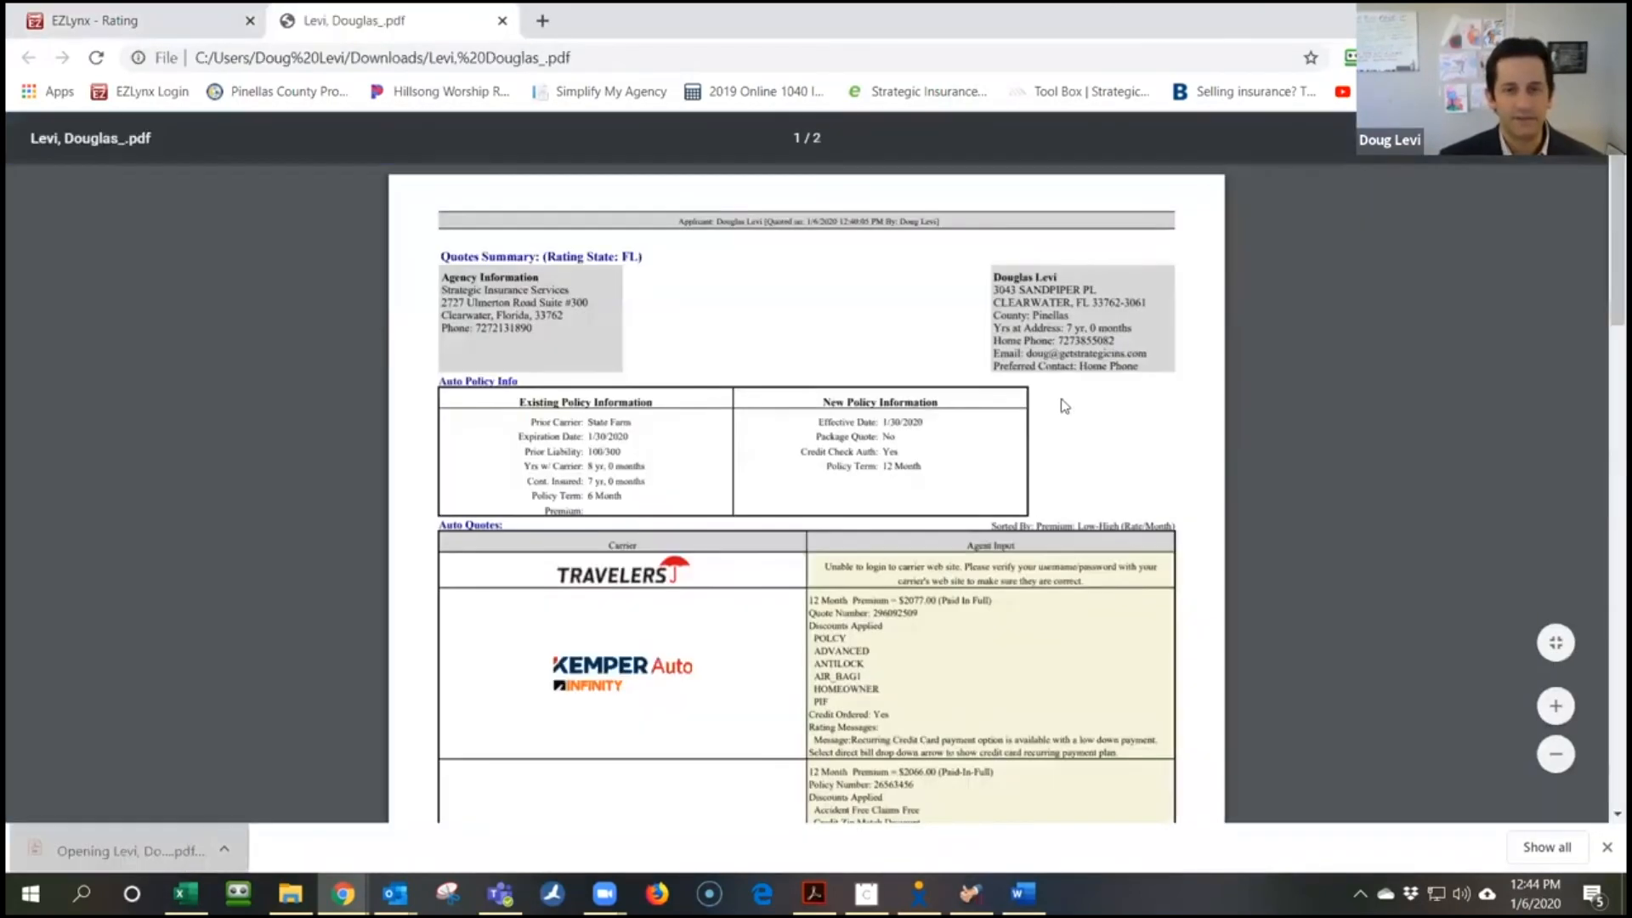
{"action": "scroll", "coordinate": [918, 438], "scroll_direction": "down", "scroll_amount": 3}
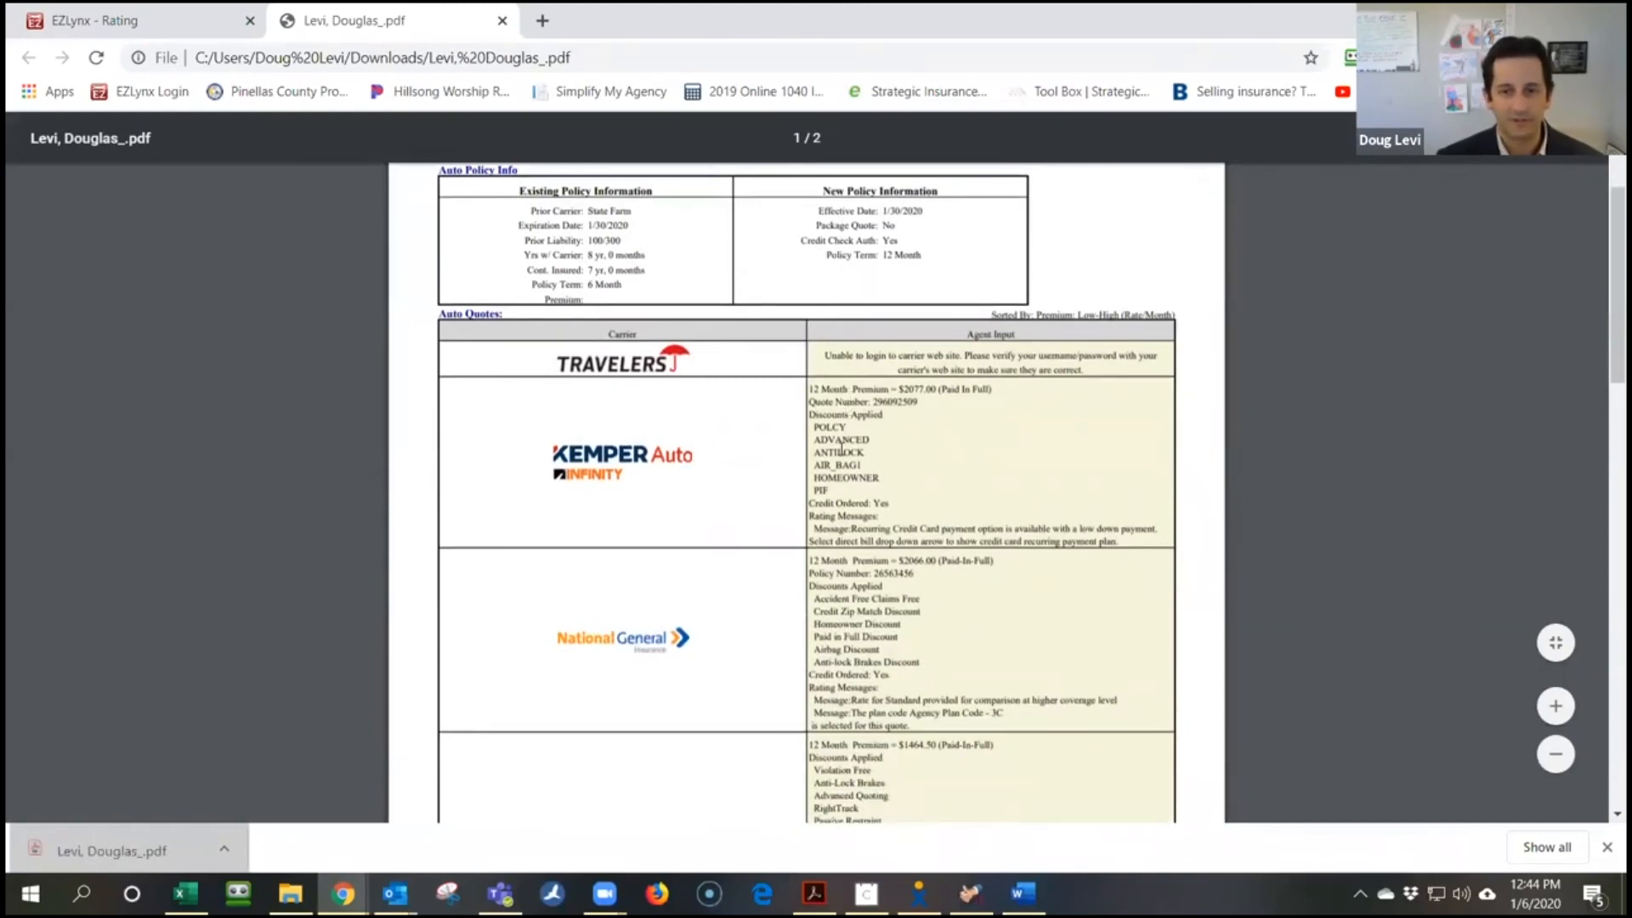
{"action": "scroll", "coordinate": [840, 444], "scroll_direction": "down", "scroll_amount": 15}
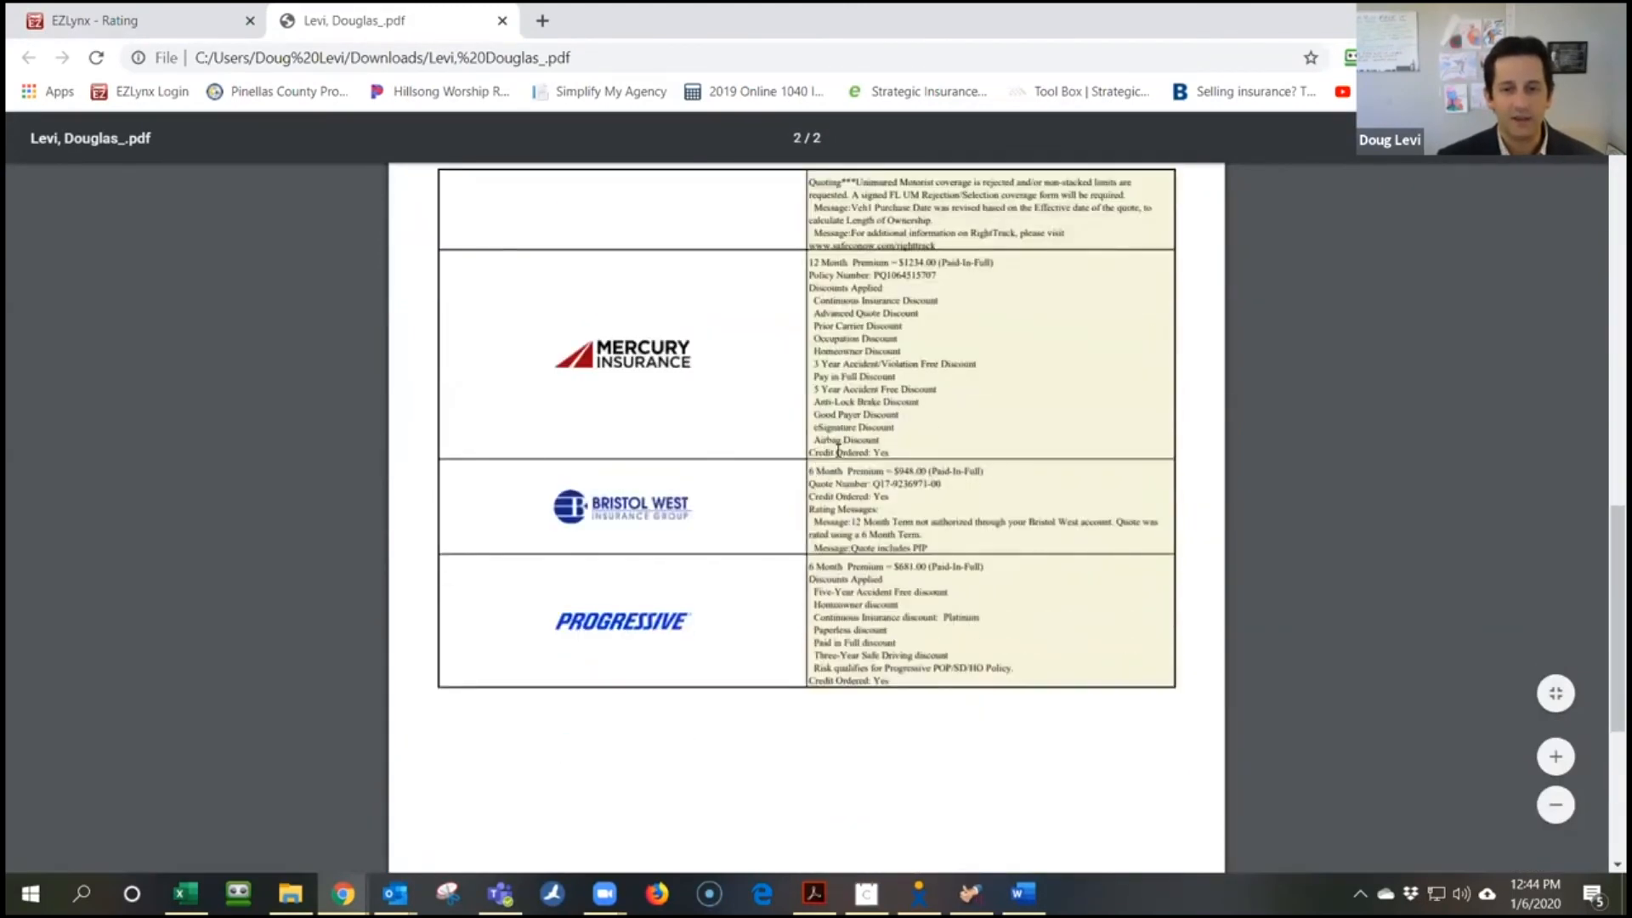
{"action": "scroll", "coordinate": [840, 444], "scroll_direction": "down", "scroll_amount": 5}
{"action": "scroll", "coordinate": [838, 450], "scroll_direction": "up", "scroll_amount": 20}
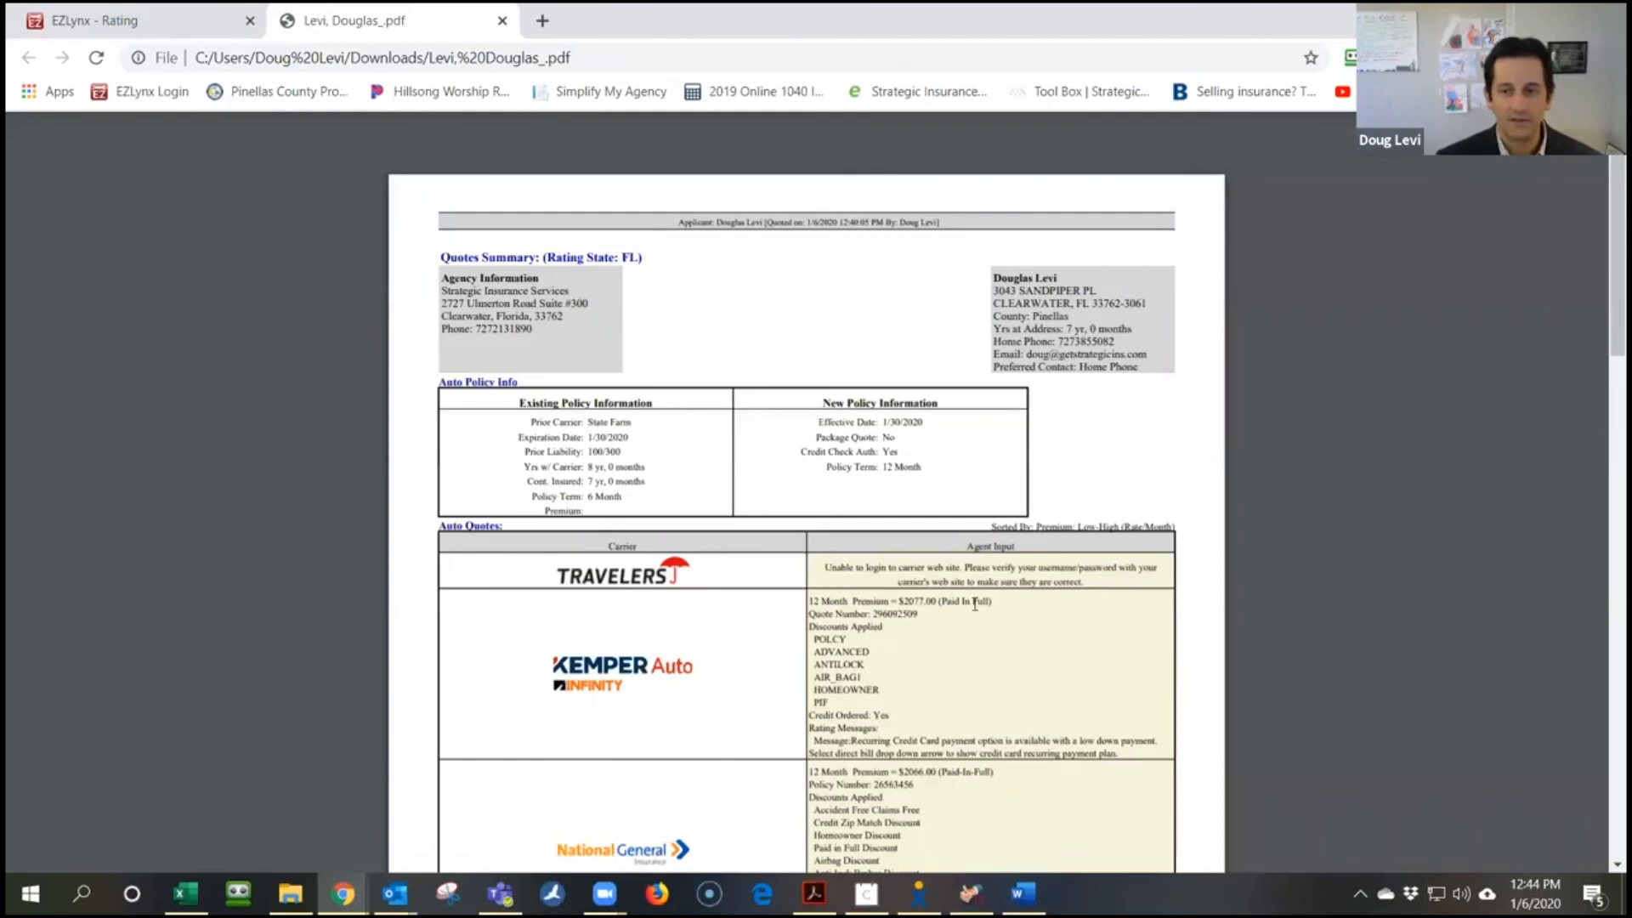
{"action": "scroll", "coordinate": [1066, 535], "scroll_direction": "down", "scroll_amount": 2}
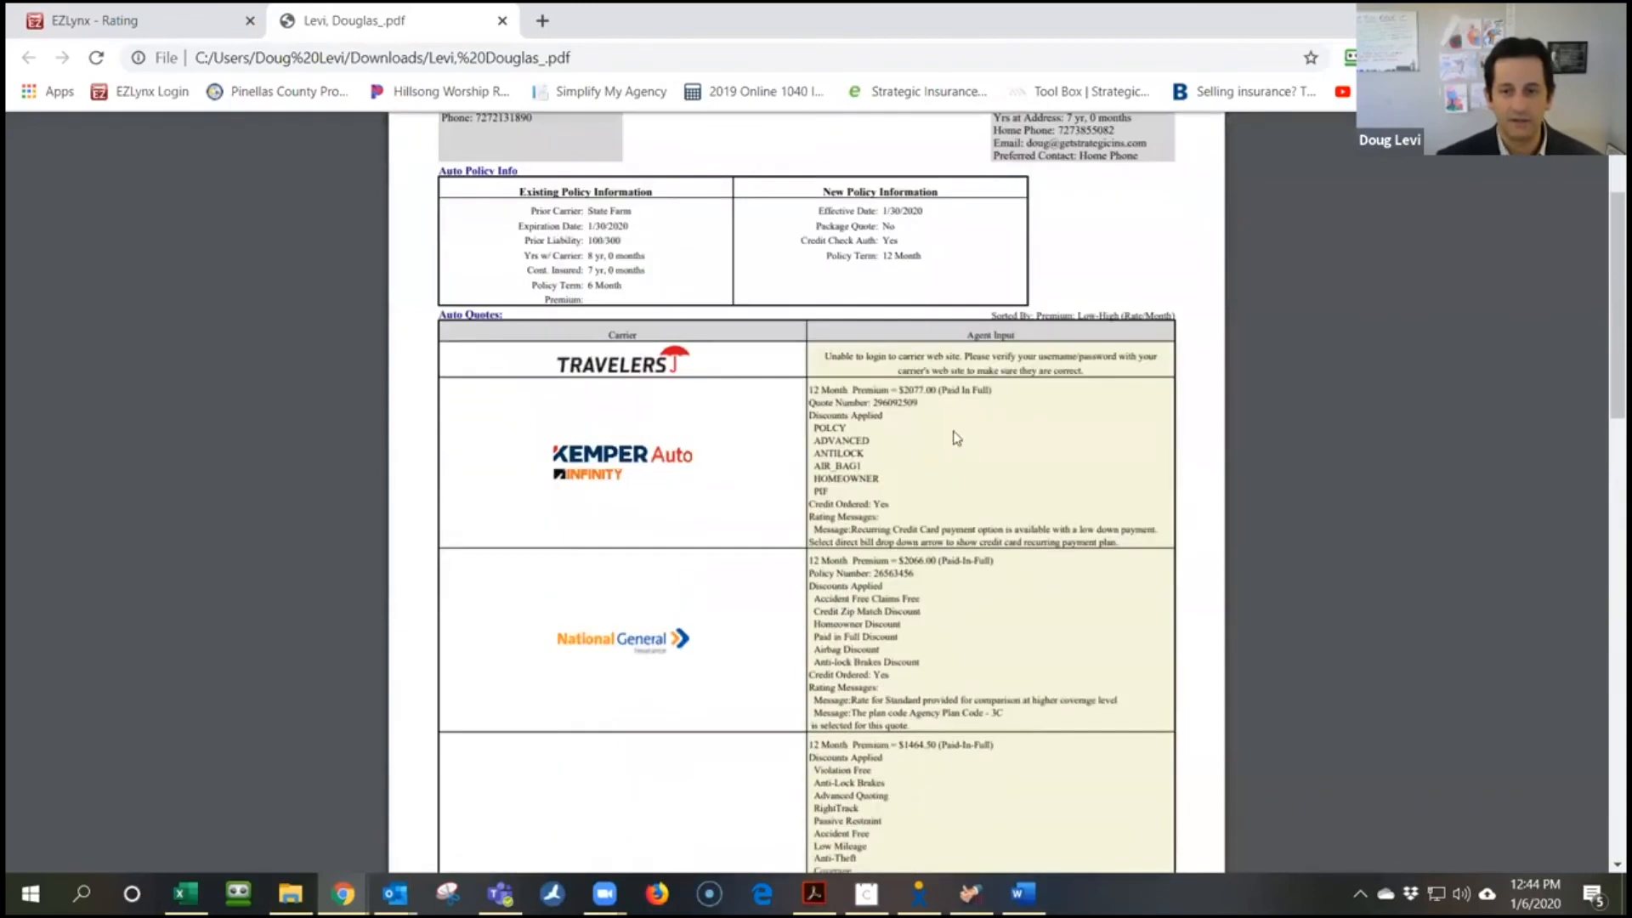
{"action": "scroll", "coordinate": [956, 527], "scroll_direction": "down", "scroll_amount": 14}
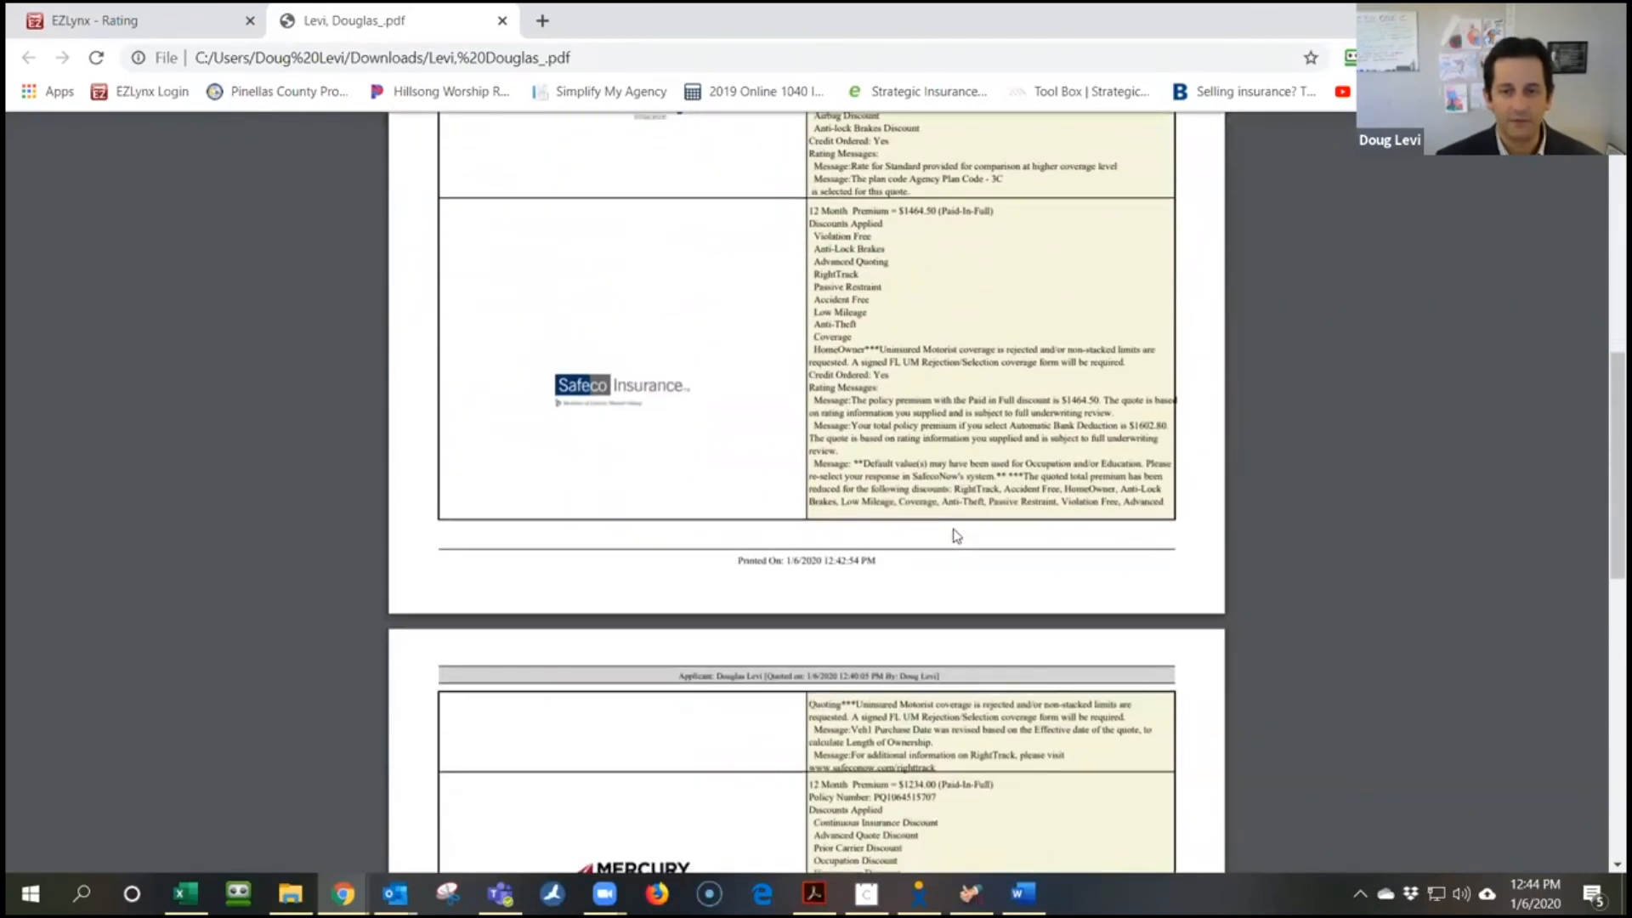
{"action": "scroll", "coordinate": [956, 536], "scroll_direction": "up", "scroll_amount": 20}
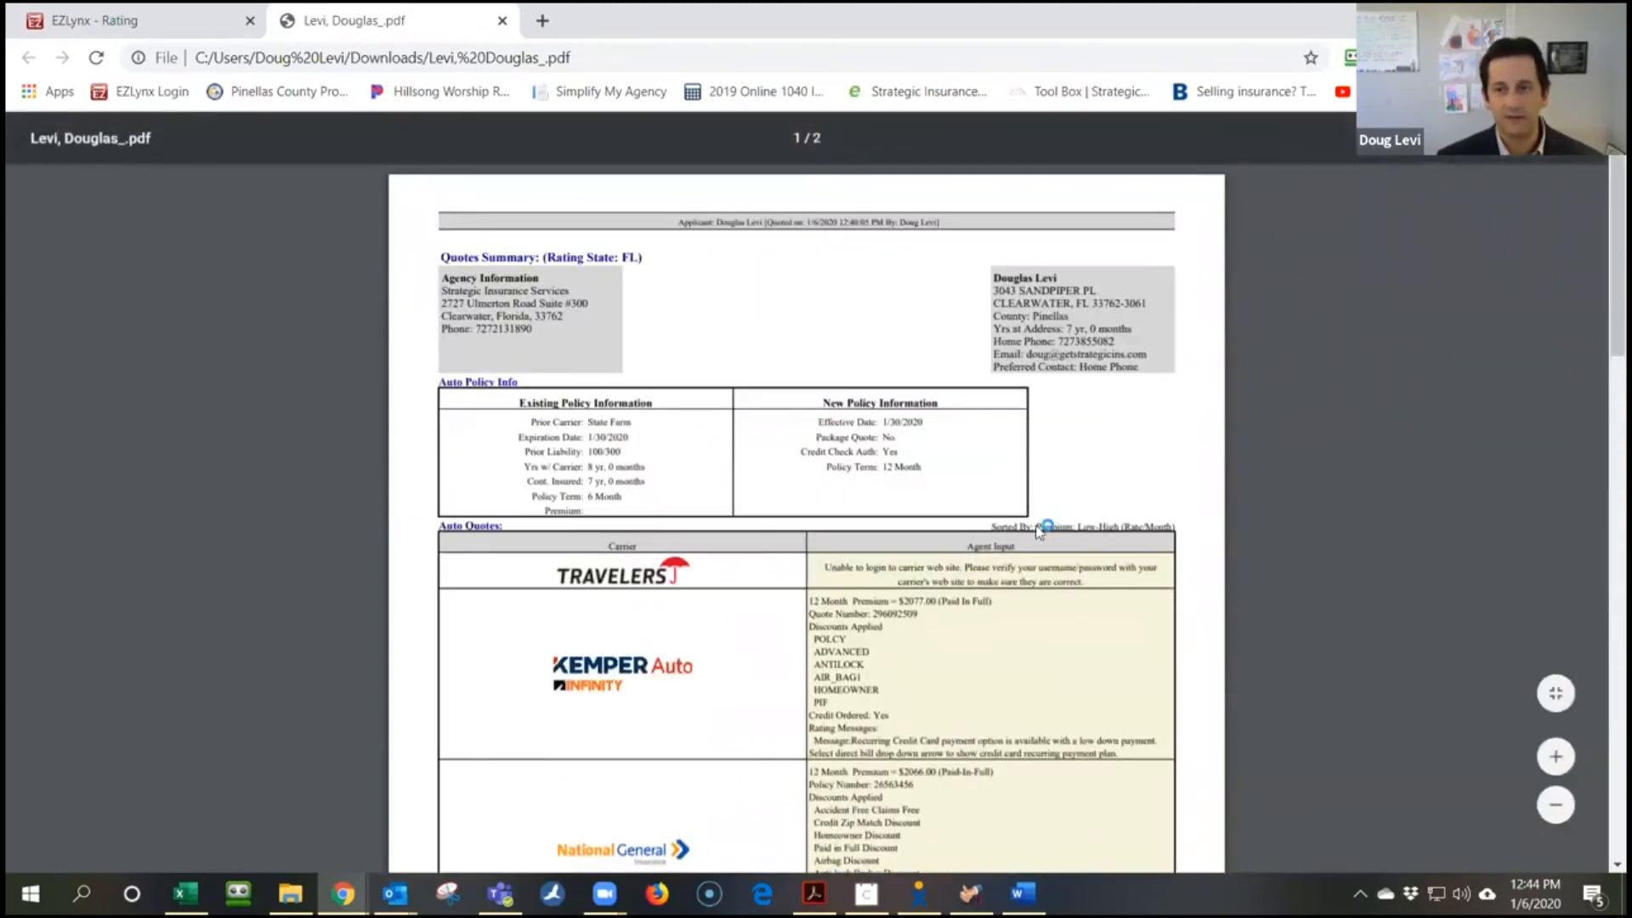
{"action": "key", "text": "ctrl+s"}
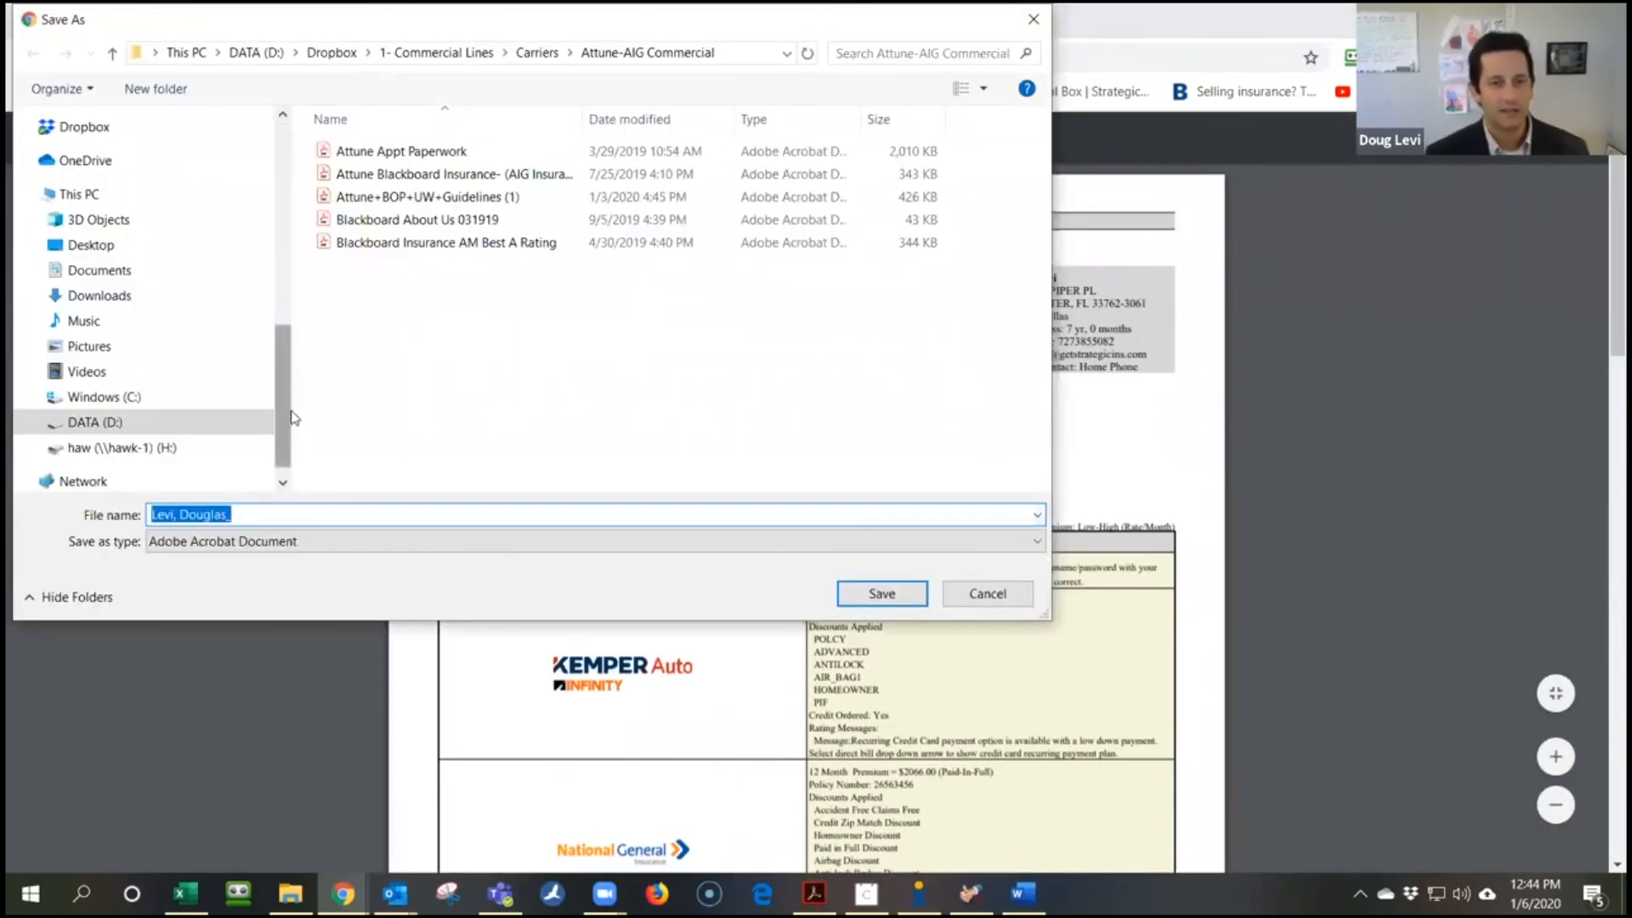
Save the PDF in the Data Transfer folder, named the client's surname plus 'Auto Insurance Comparison'
{"action": "scroll", "coordinate": [153, 357], "scroll_direction": "up", "scroll_amount": 7}
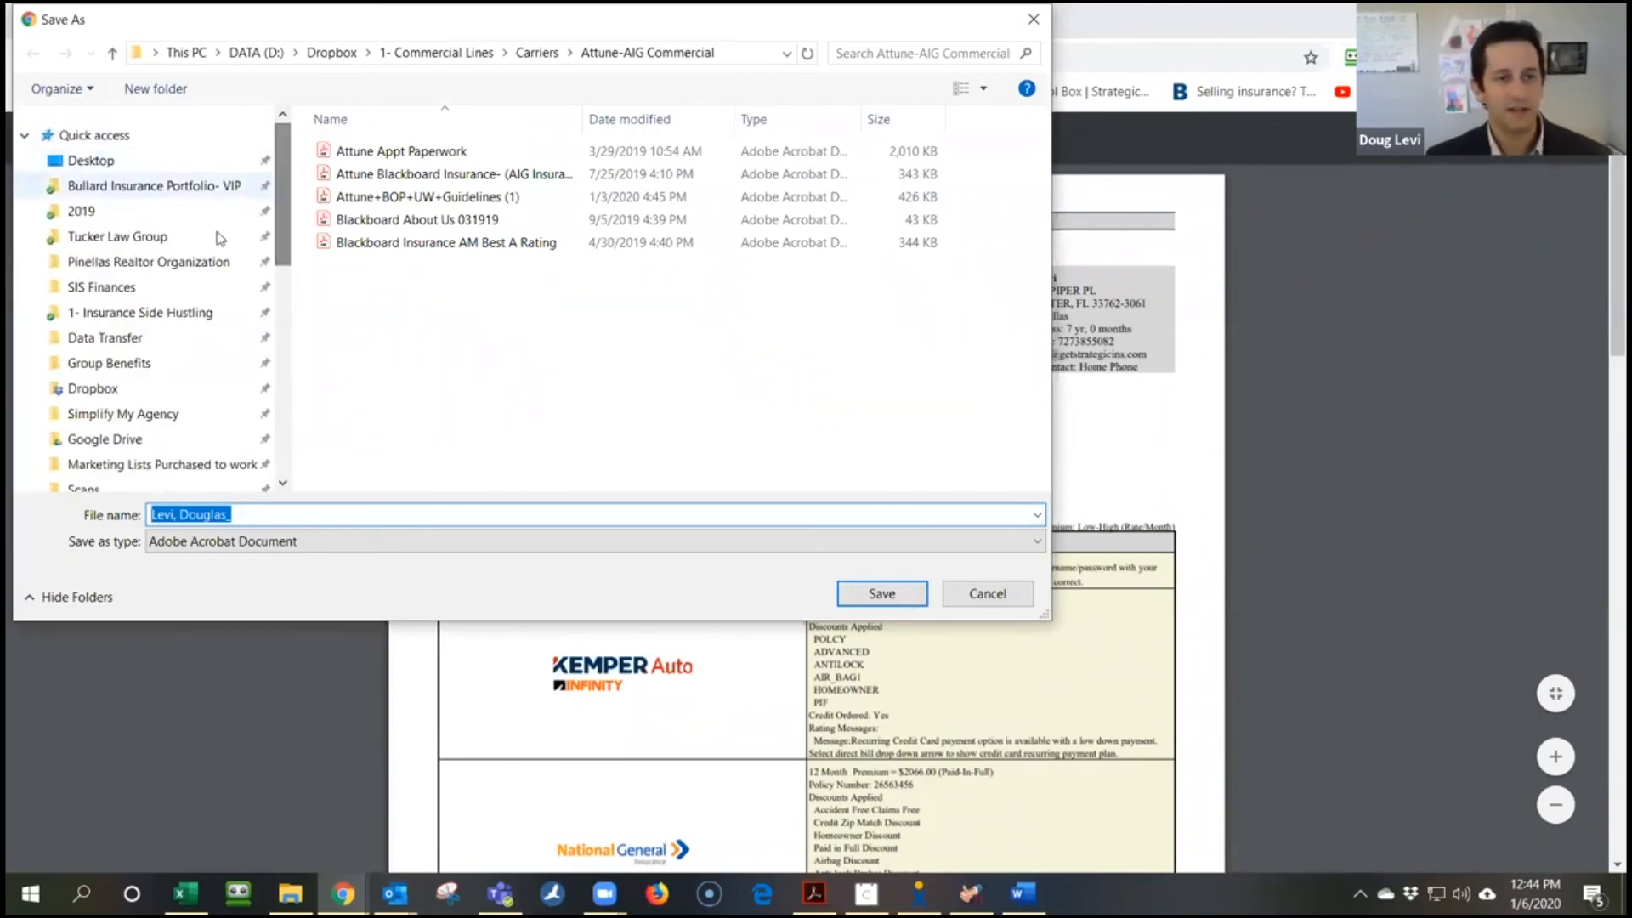
{"action": "left_click", "coordinate": [106, 338]}
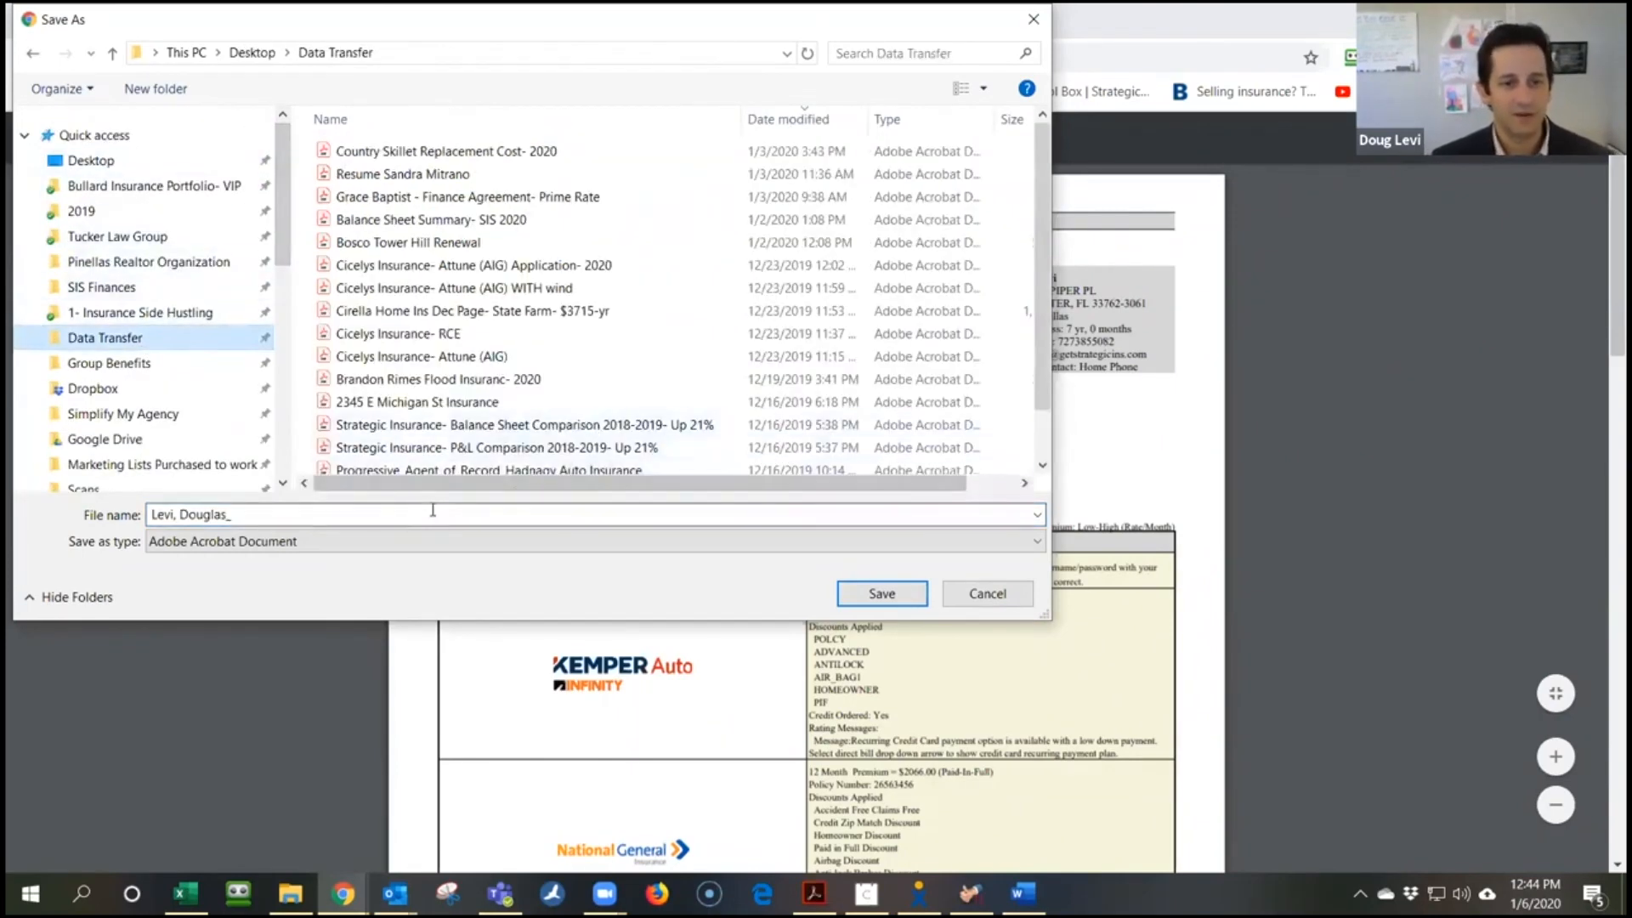
{"action": "type", "text": "Levi "}
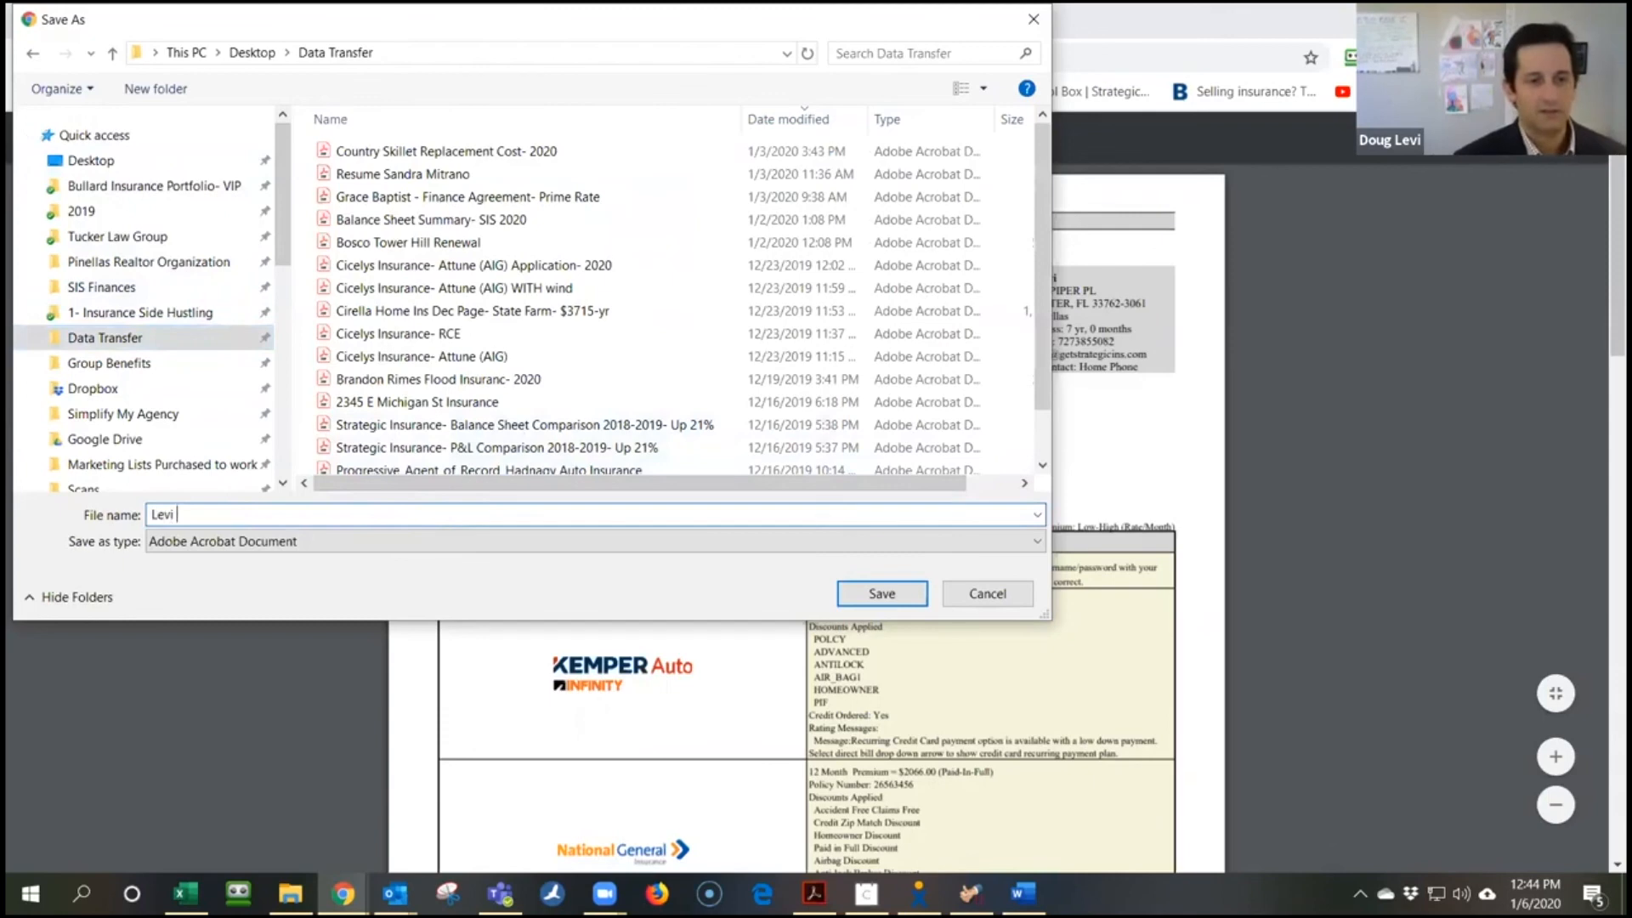
{"action": "type", "text": "Auto Insurance"}
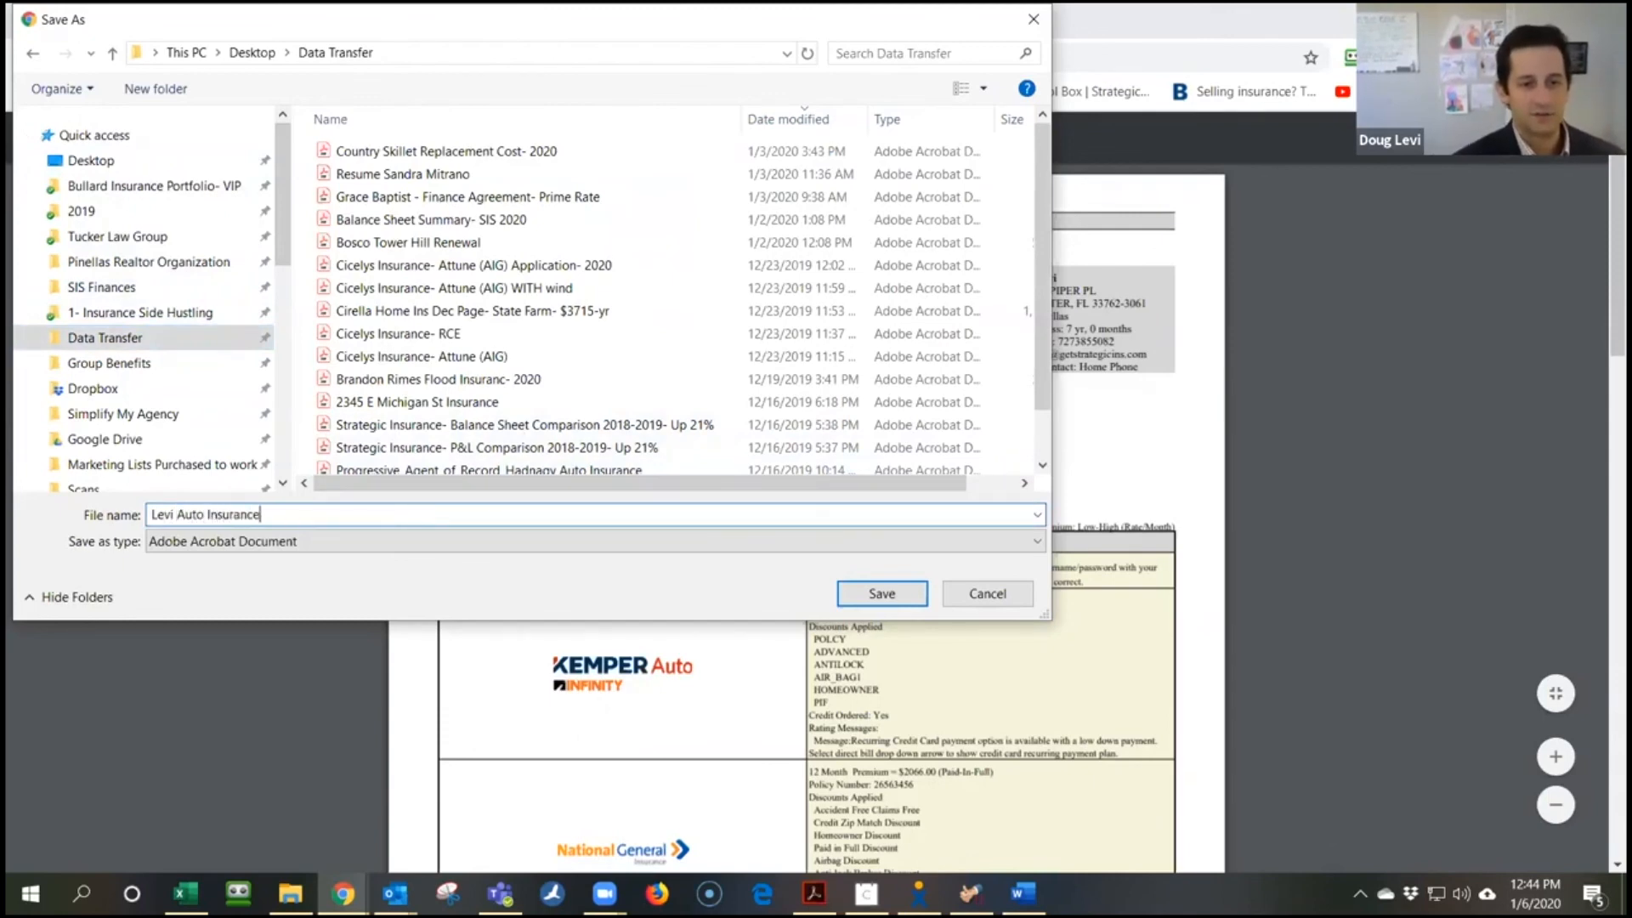
{"action": "type", "text": " Comparisi"}
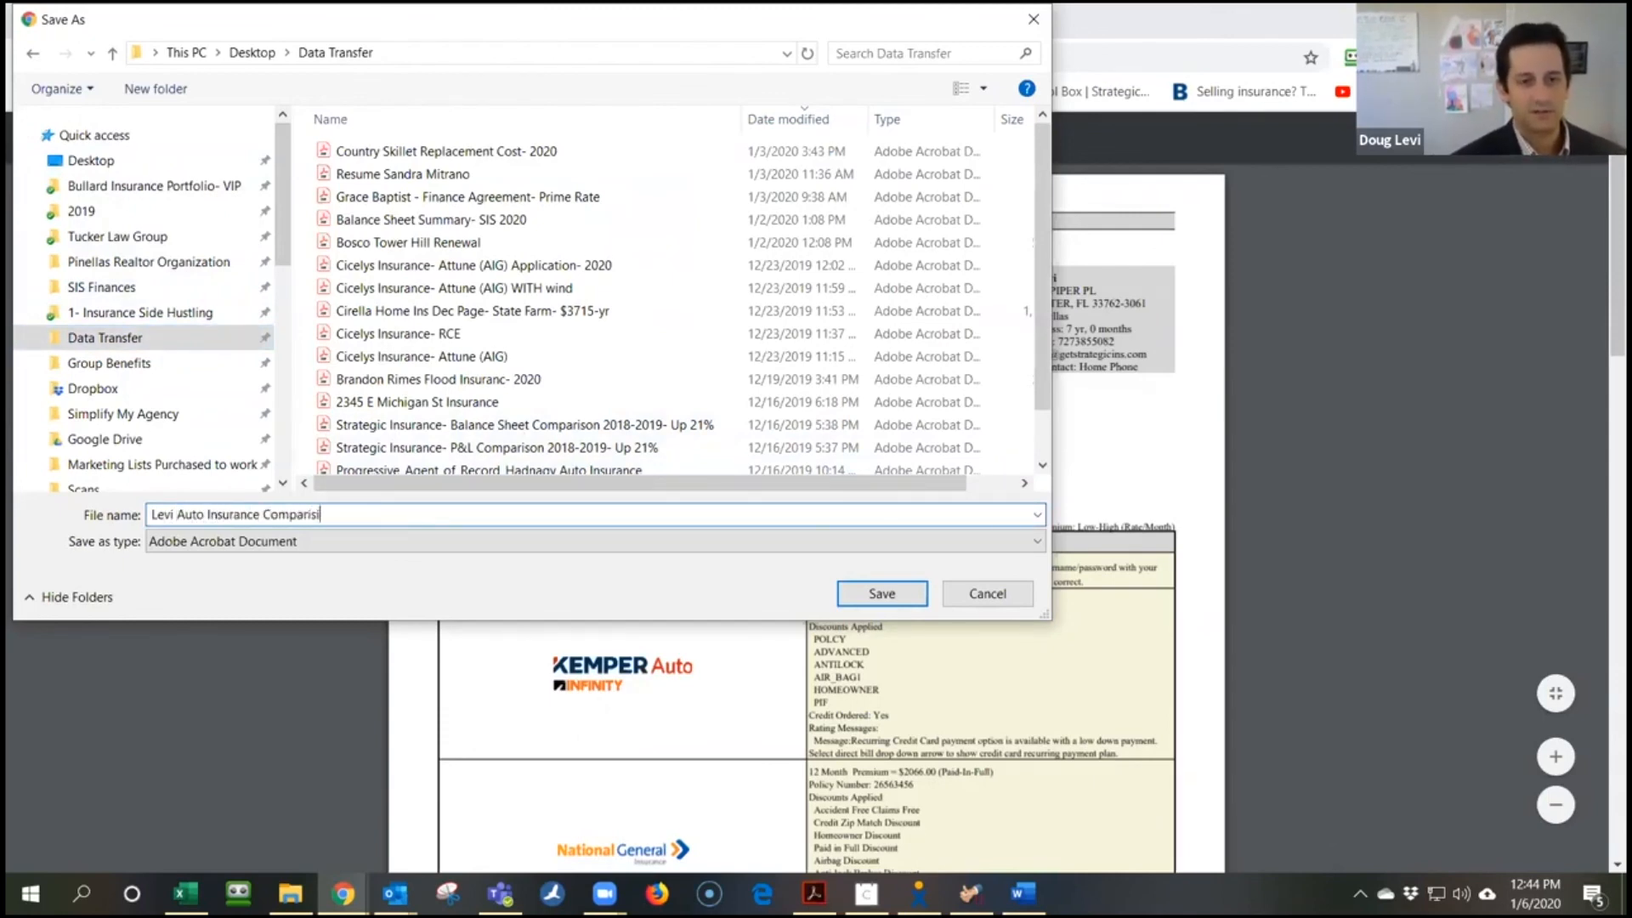
{"action": "key", "text": "BackSpace"}
{"action": "type", "text": "on"}
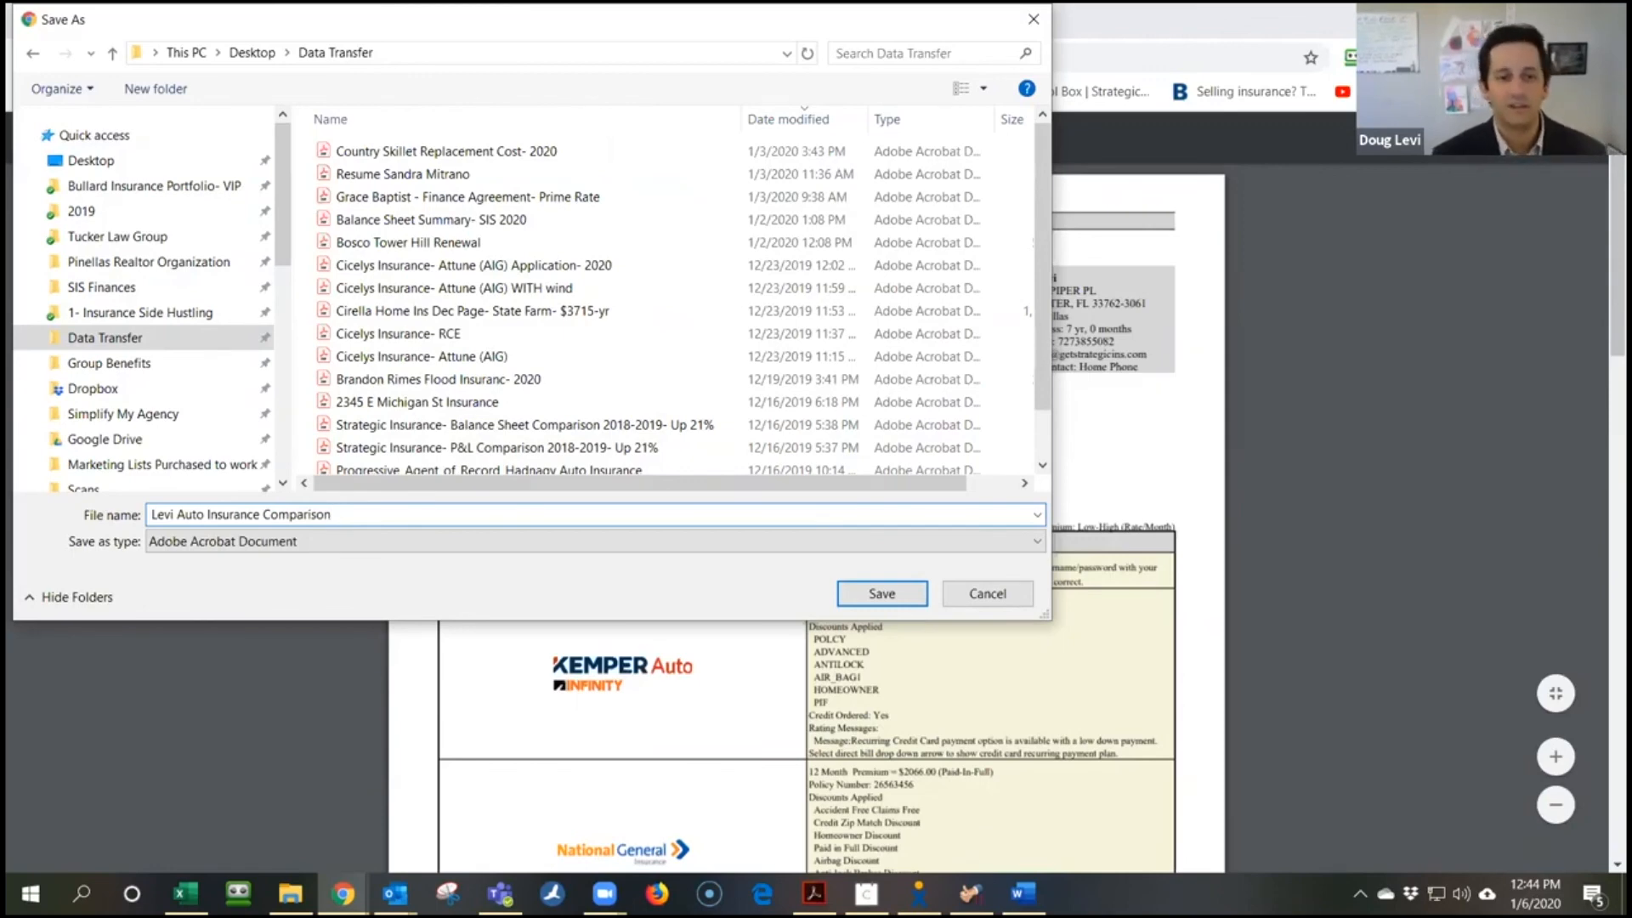
{"action": "left_click", "coordinate": [863, 593]}
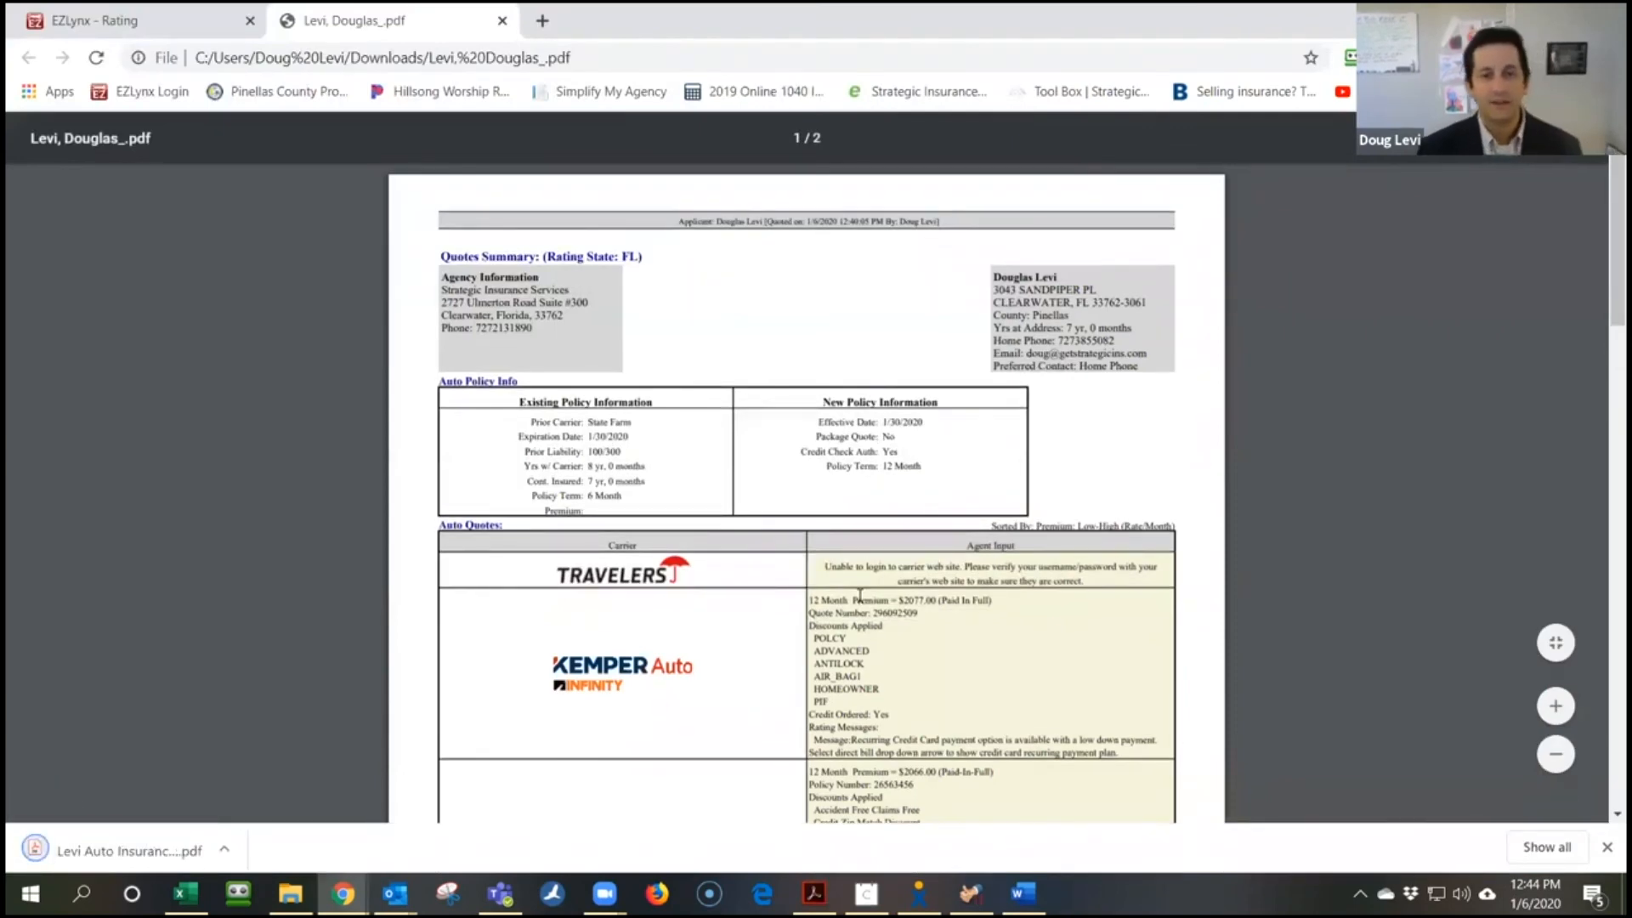